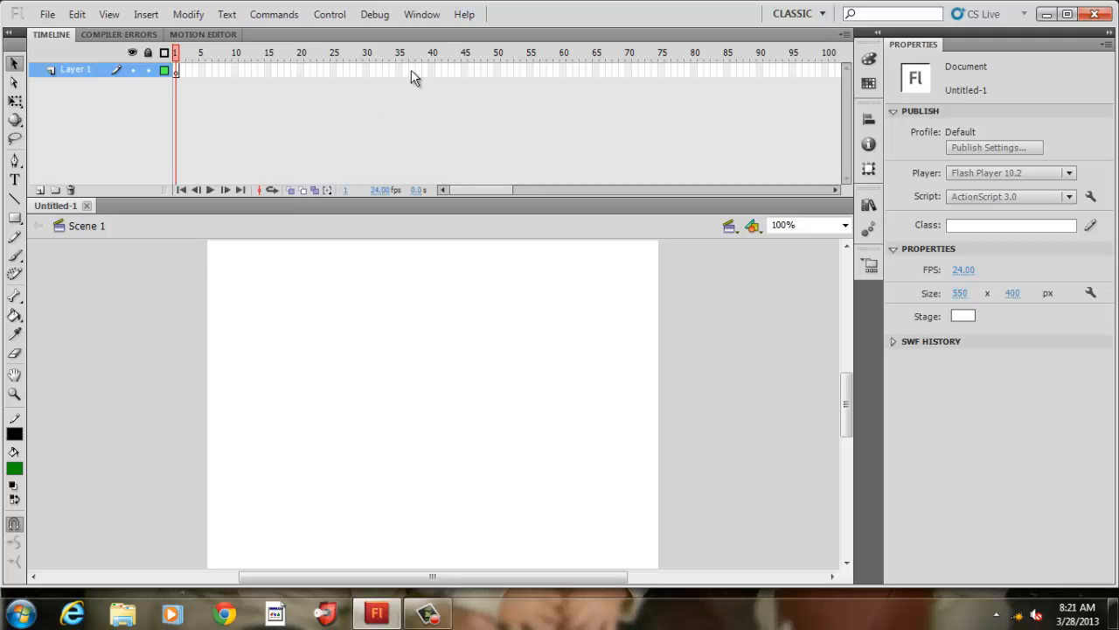
Step: Insert a frame at frame 50 of Layer 1 and rename the layer "story"
right_click(500, 69)
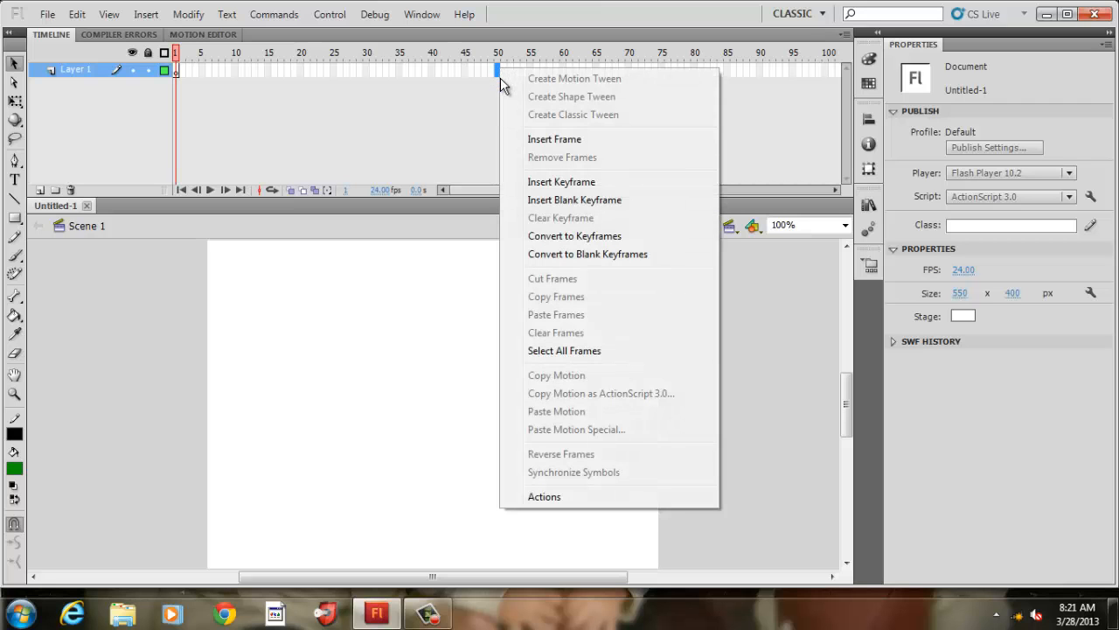
click(522, 143)
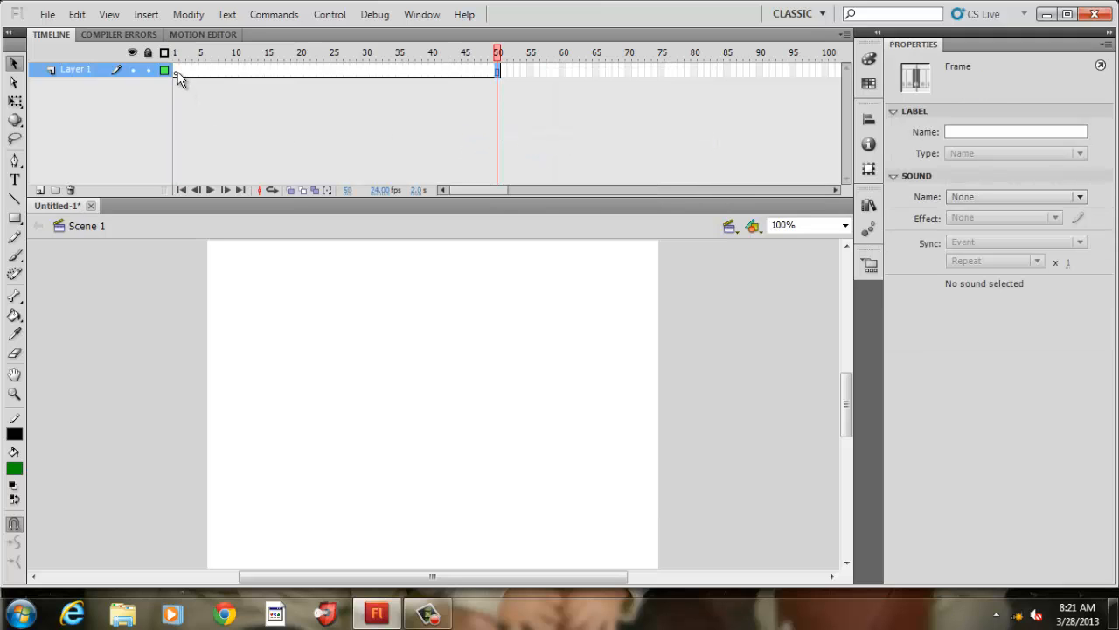
click(71, 69)
double_click(70, 68)
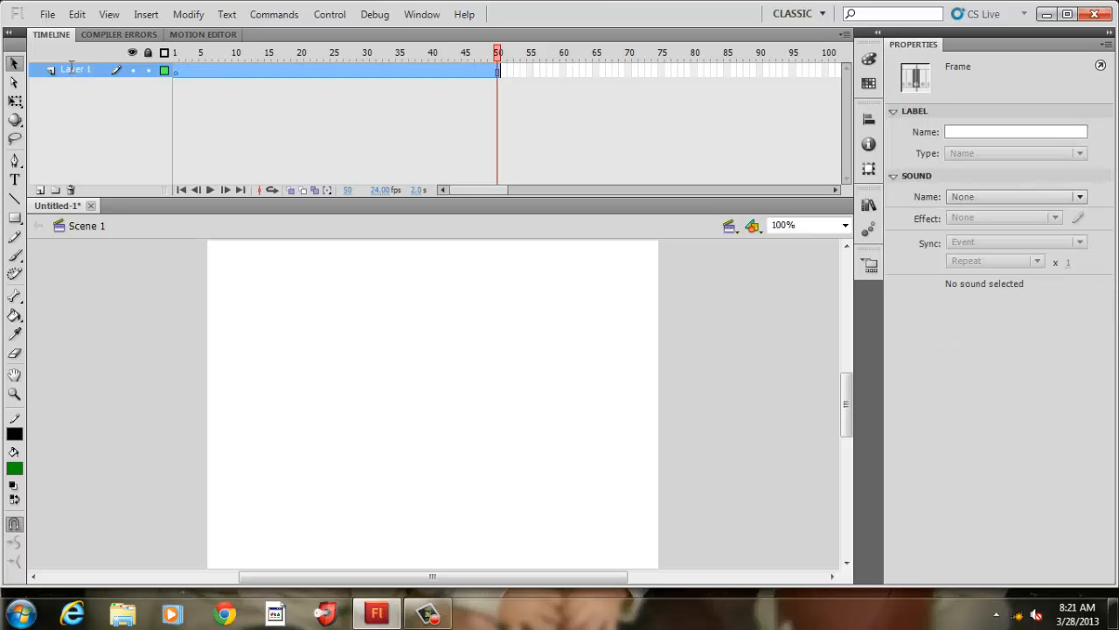
text(sto)
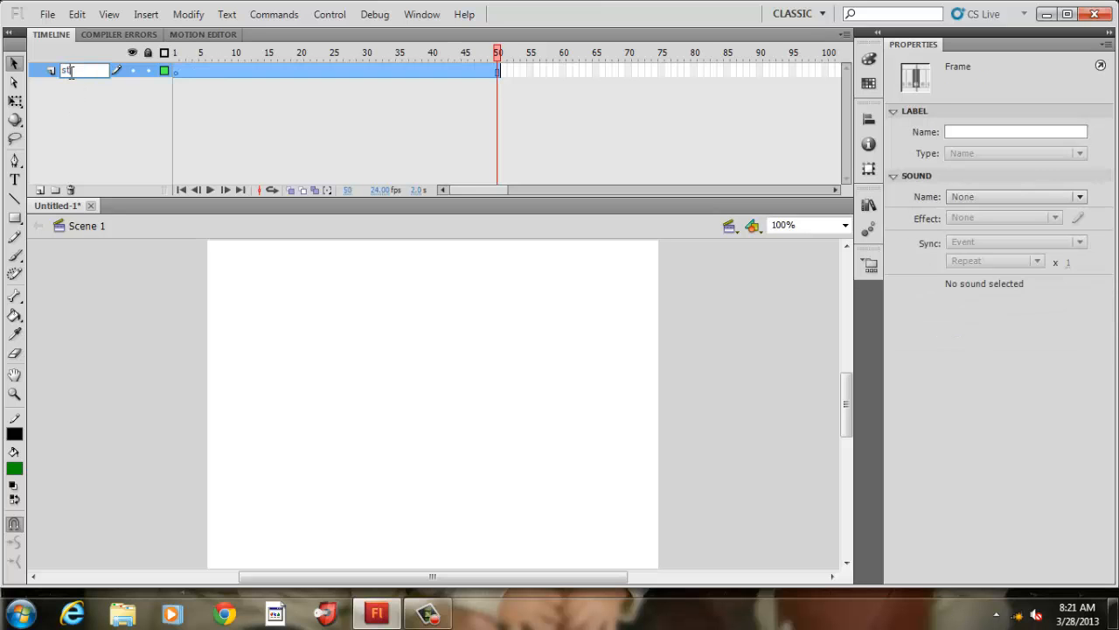
text(ry)
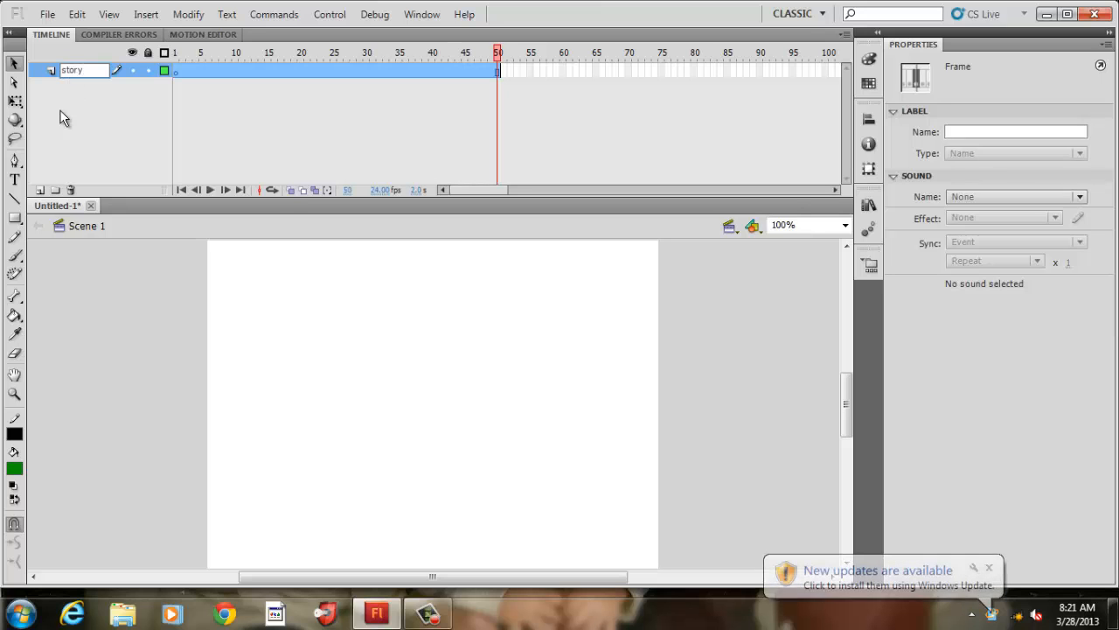
Step: Add a new layer above the story layer and name it "actions"
click(39, 190)
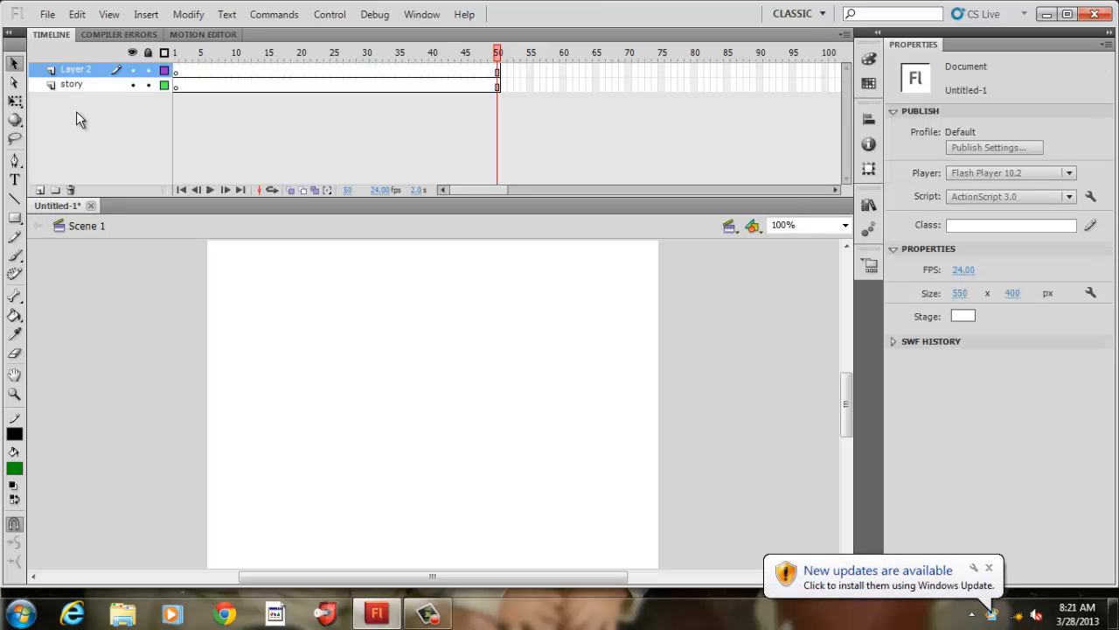
double_click(75, 71)
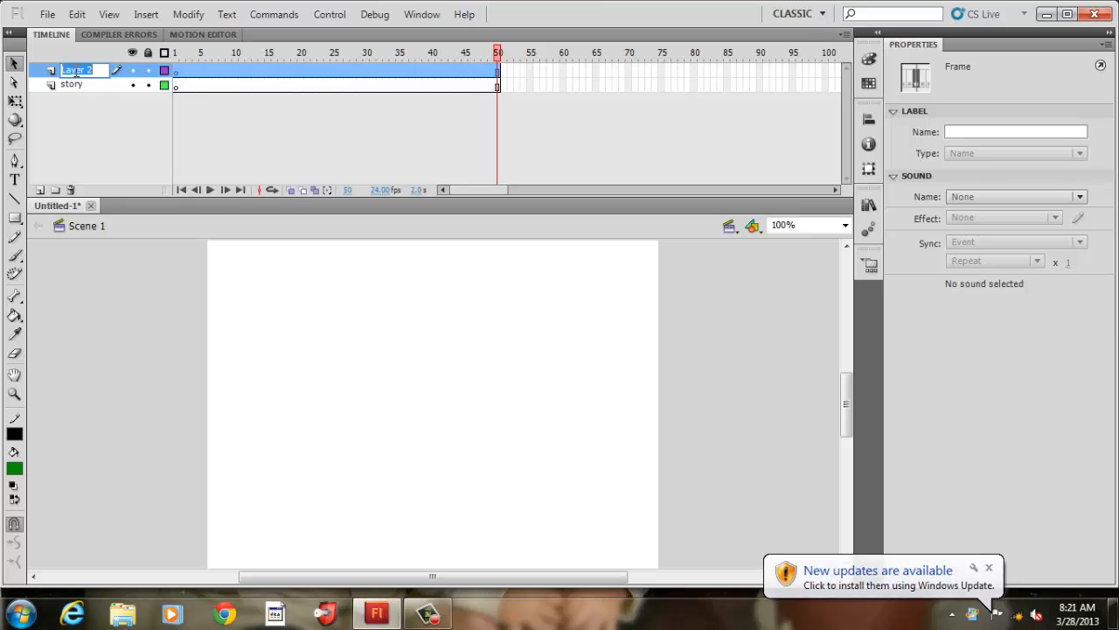
text(actions)
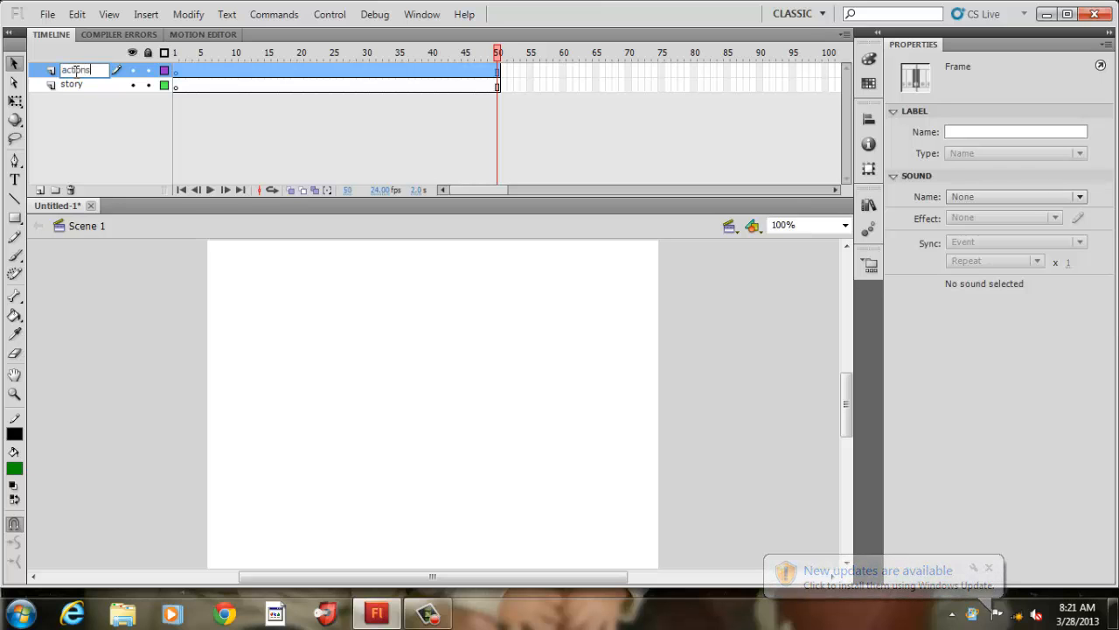
click(62, 144)
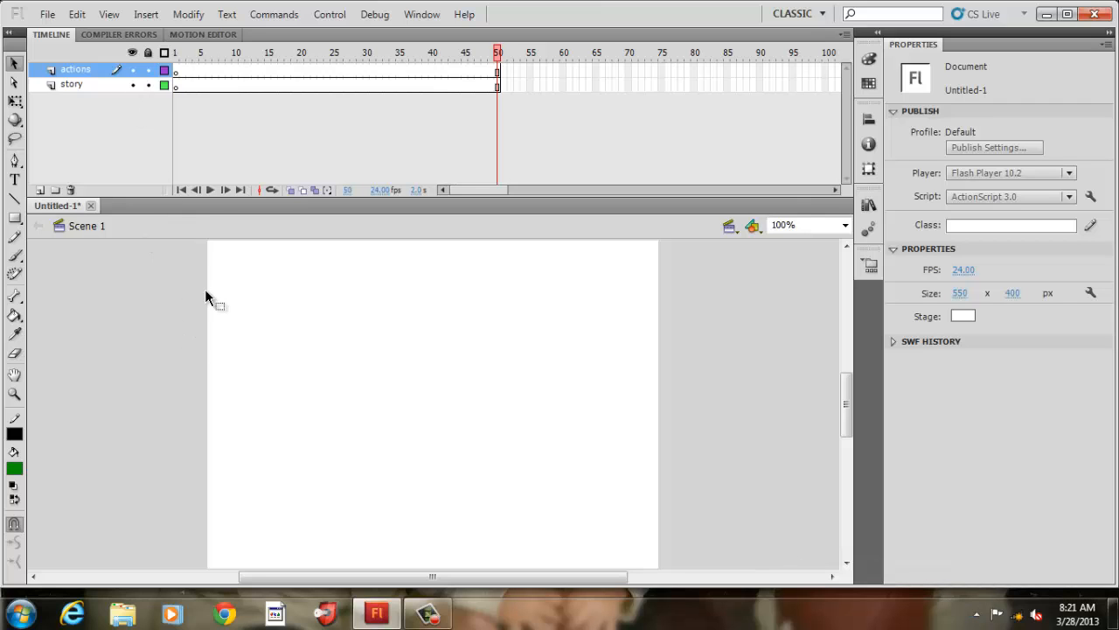
Step: Add a static text block reading "Here" near the upper part of the stage
click(14, 179)
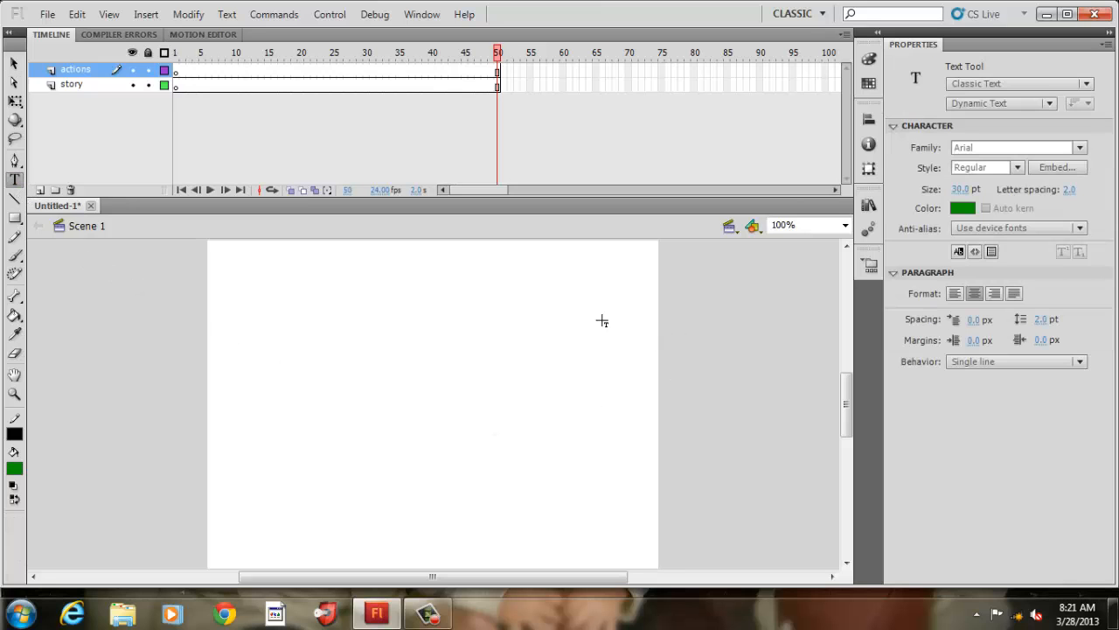
click(1050, 102)
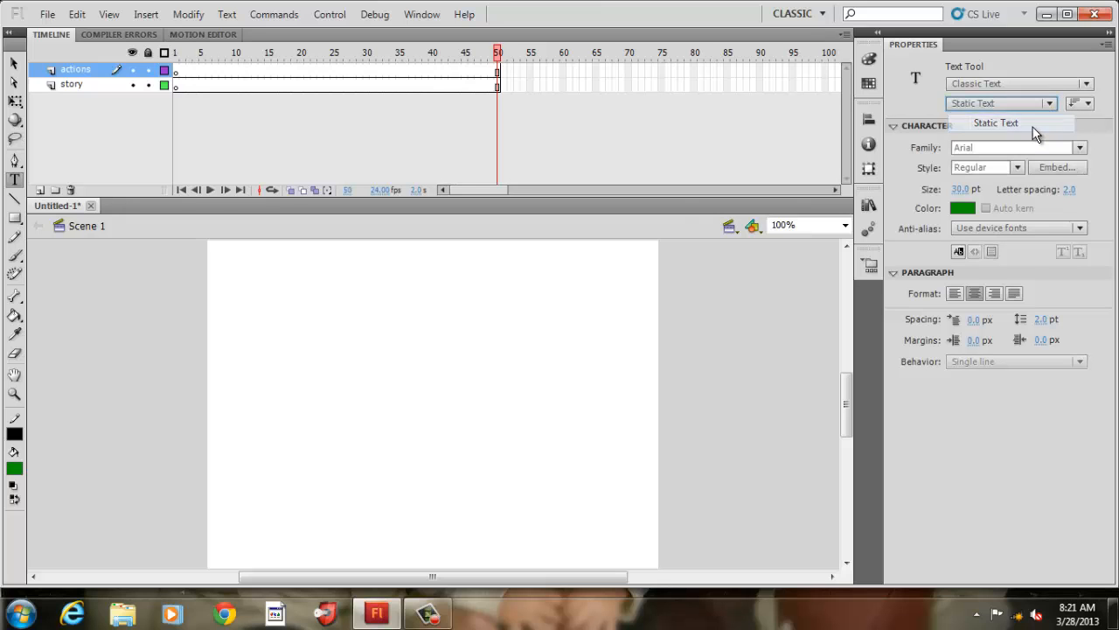
click(1033, 125)
click(320, 289)
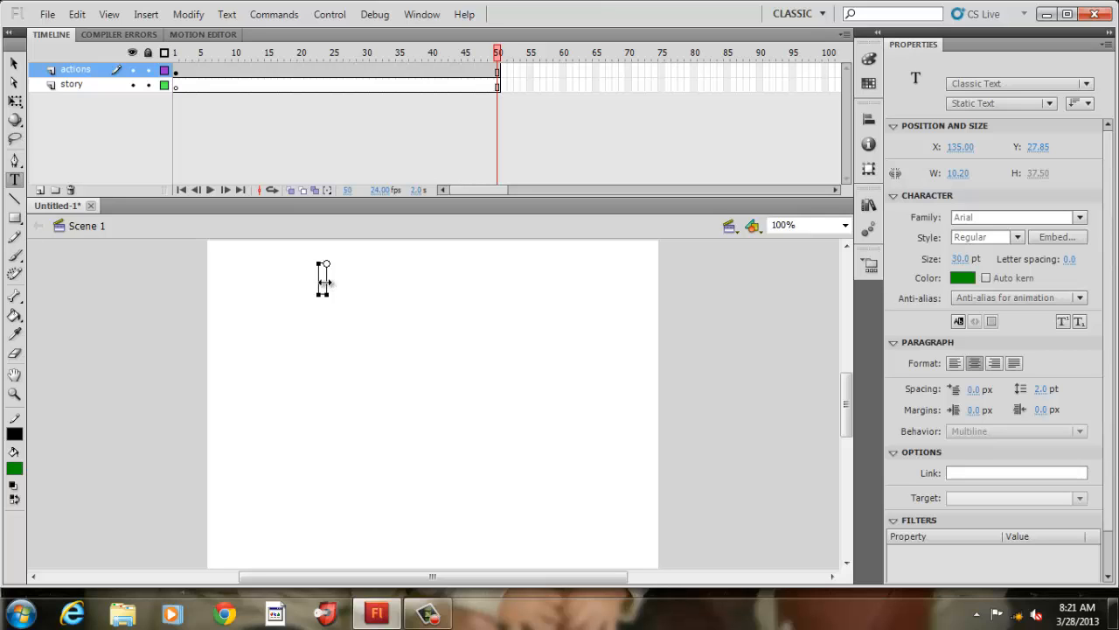
text(HerE)
key(BackSpace)
text(e)
Step: Set the font size of the "Here" text to 64 pt
double_click(346, 280)
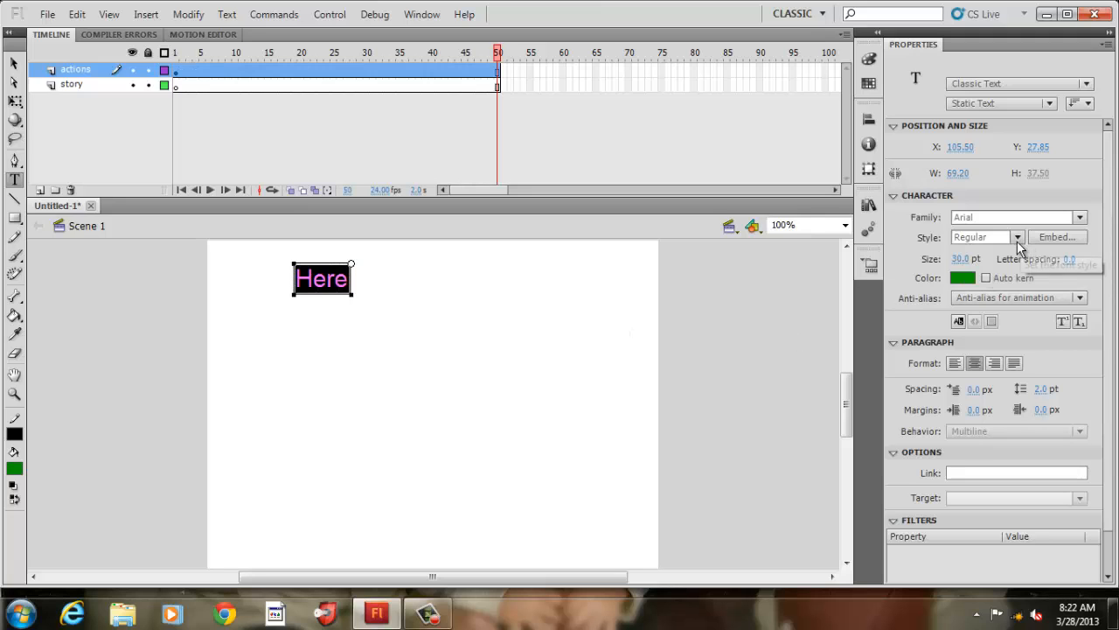
click(962, 259)
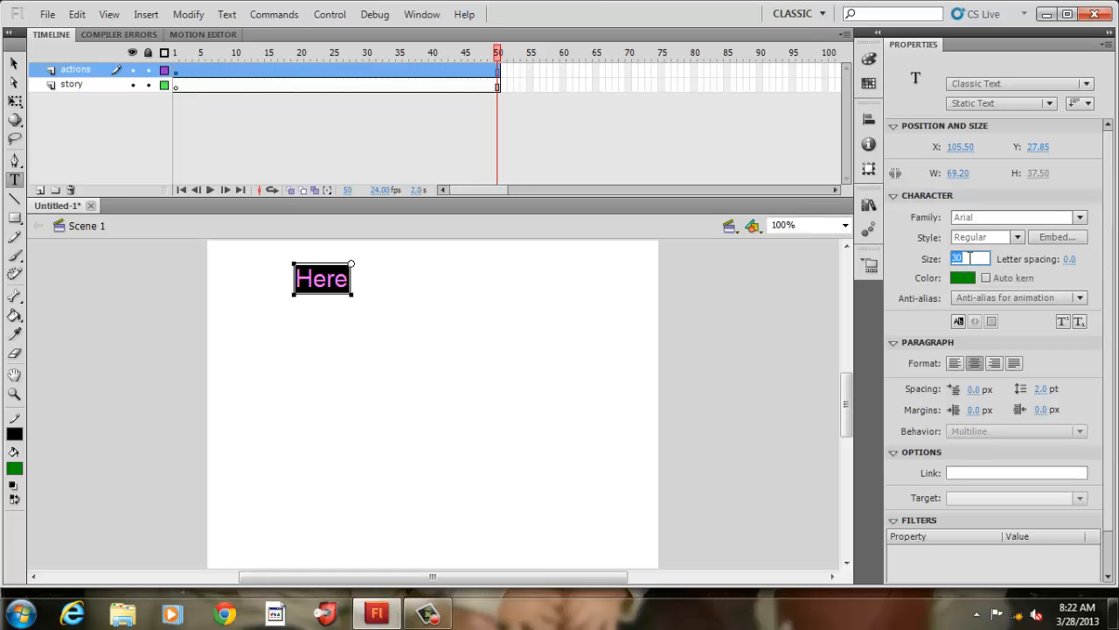
text(64)
click(760, 329)
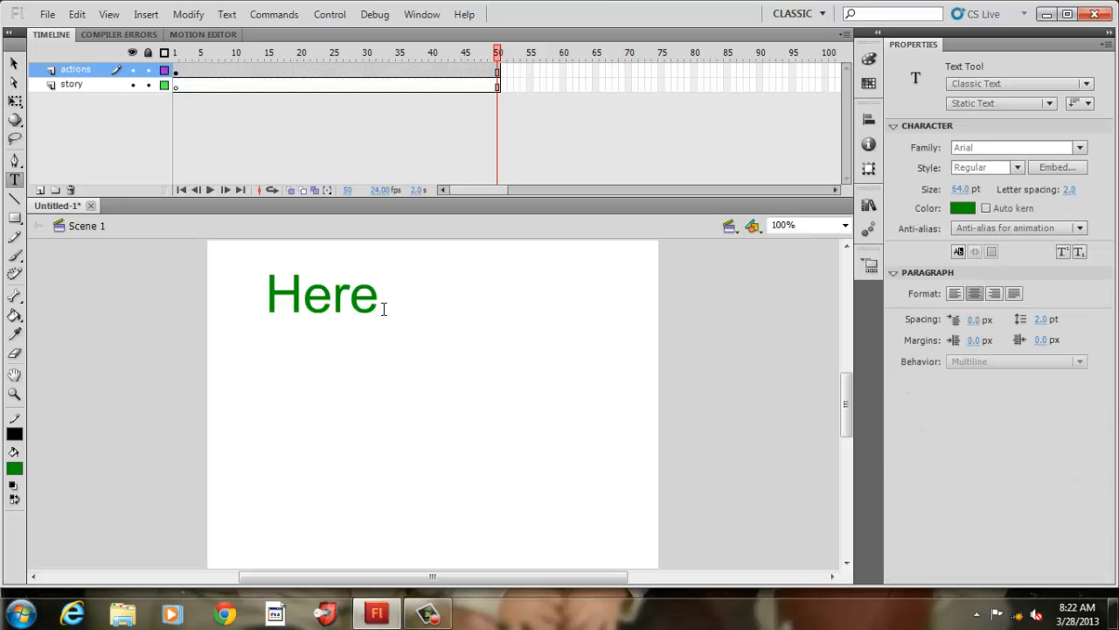
Step: Color the "Here" text black and change its font family to Blackoak Std
drag(383, 312, 264, 293)
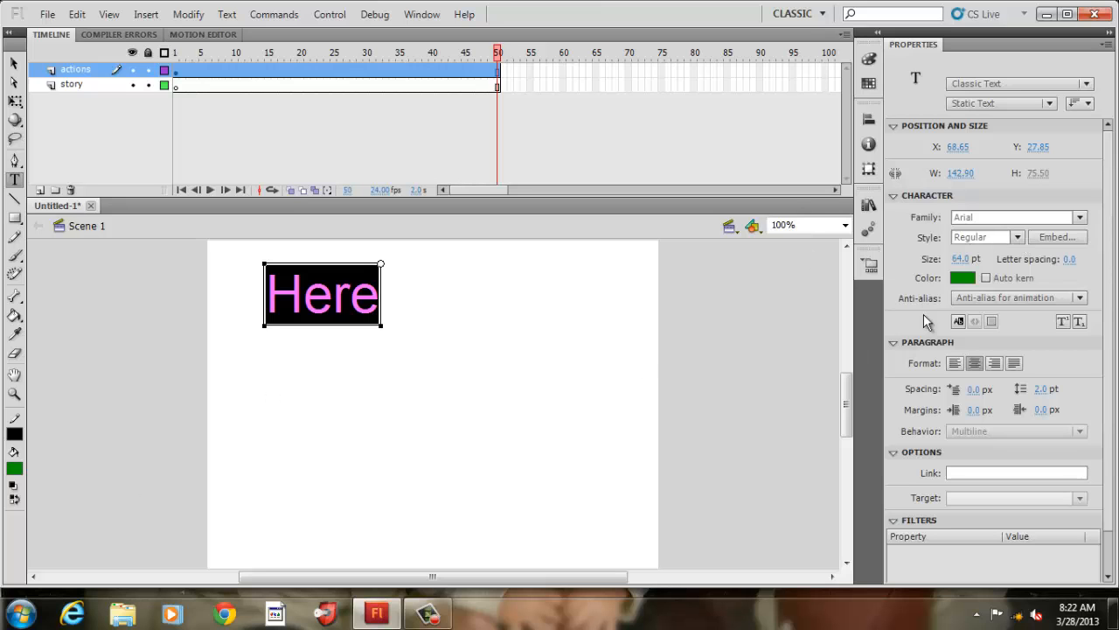
click(969, 277)
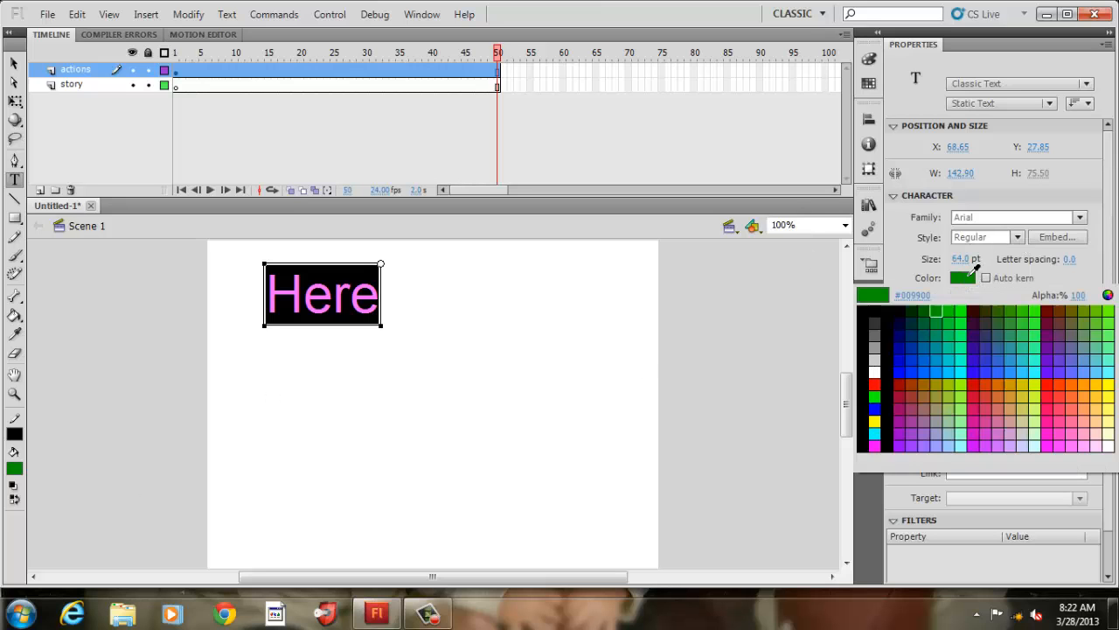
click(890, 323)
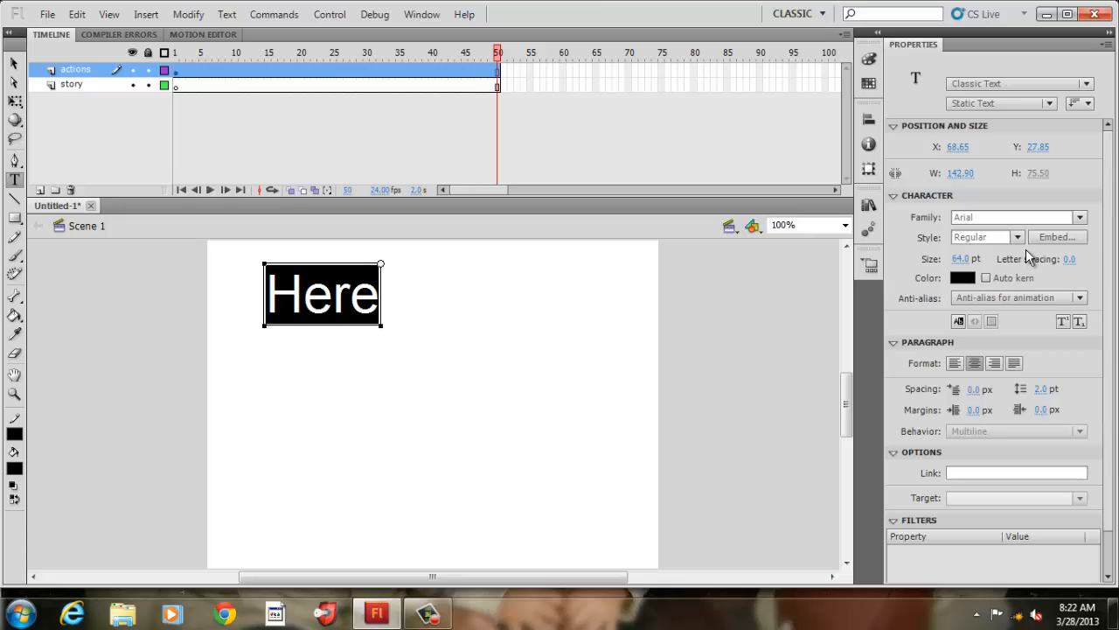
click(1080, 219)
click(1077, 437)
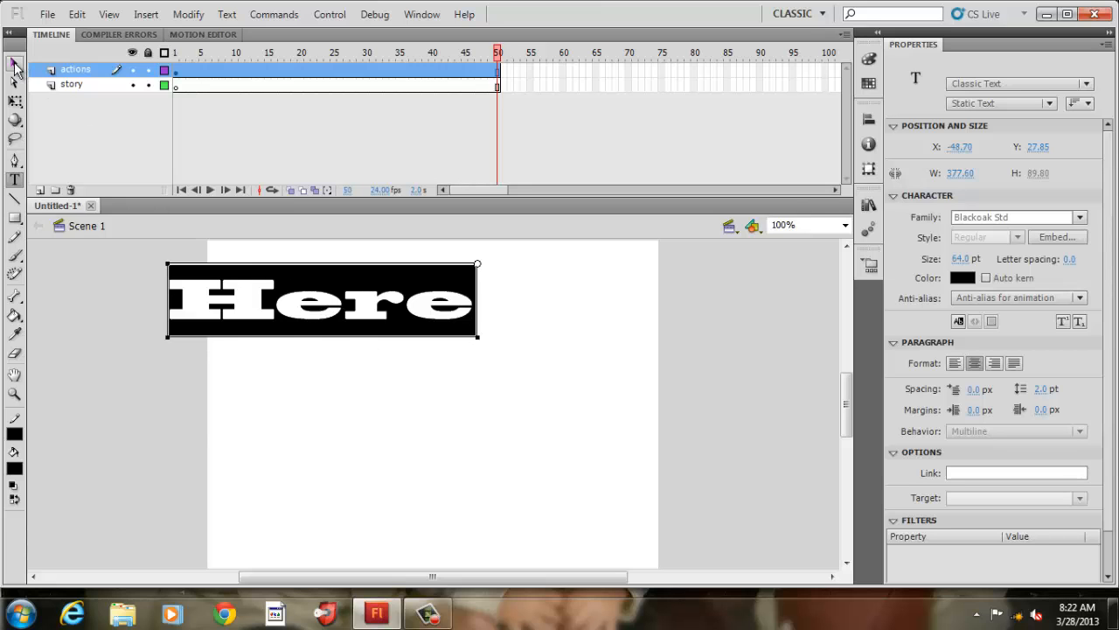
Step: Move the "Here" text to the upper center of the stage, at about X 87, Y 38
click(14, 63)
drag(246, 295, 365, 308)
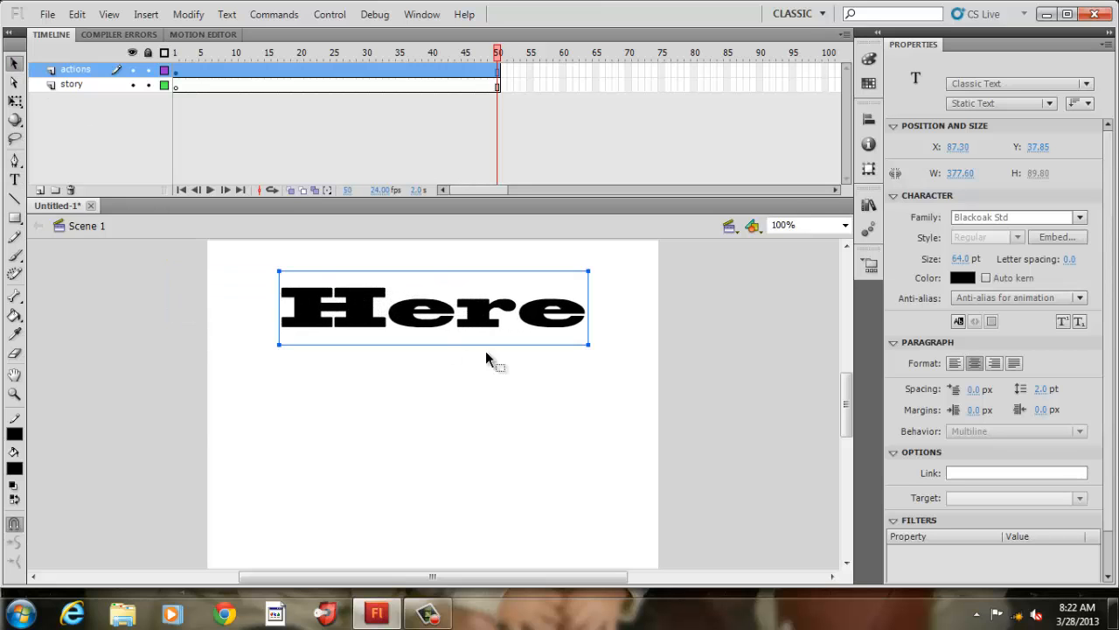
click(837, 393)
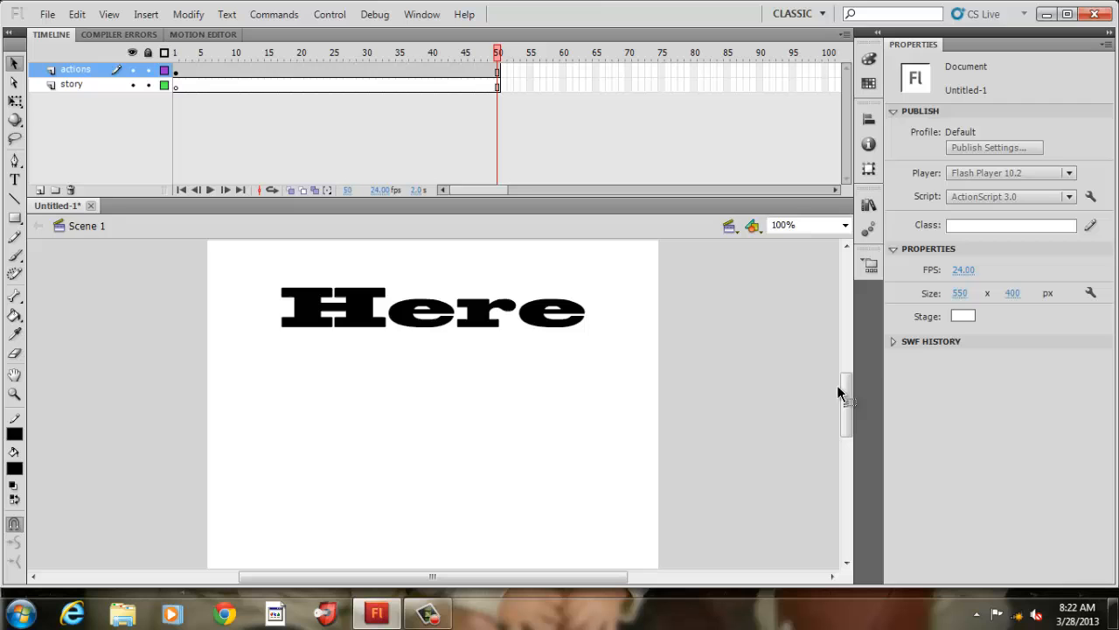
Step: Change the stage background color to bright cyan
click(962, 314)
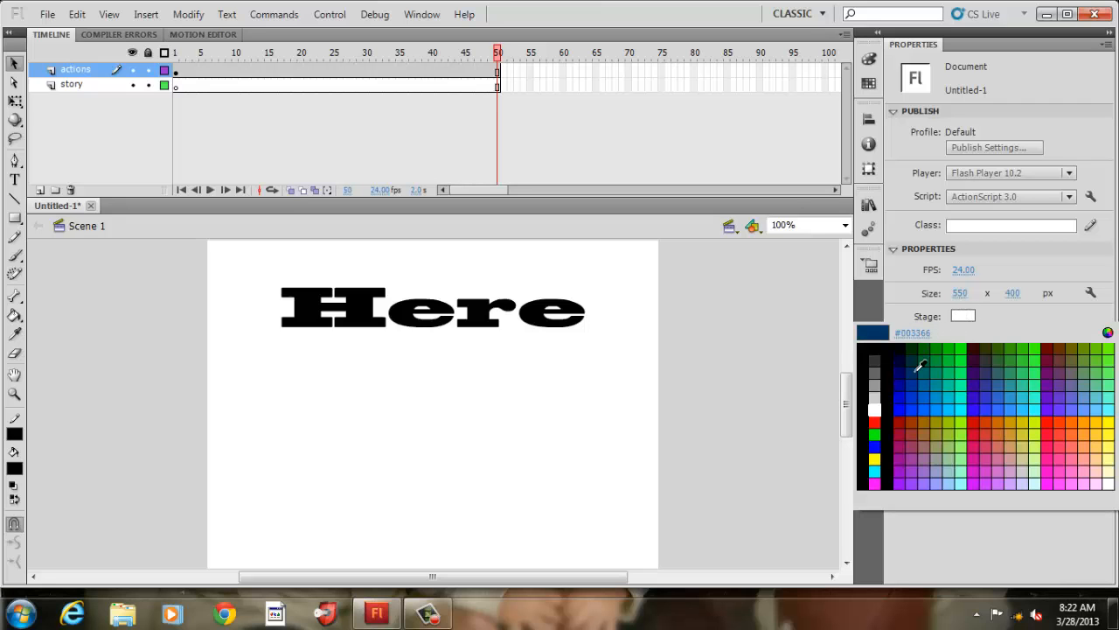
click(946, 378)
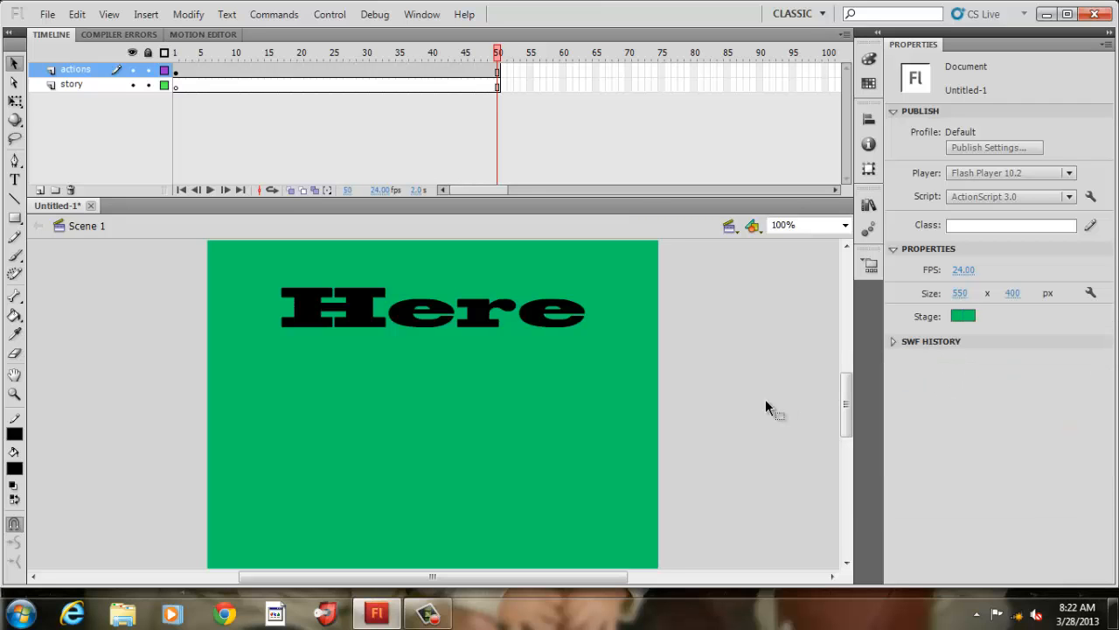
click(972, 316)
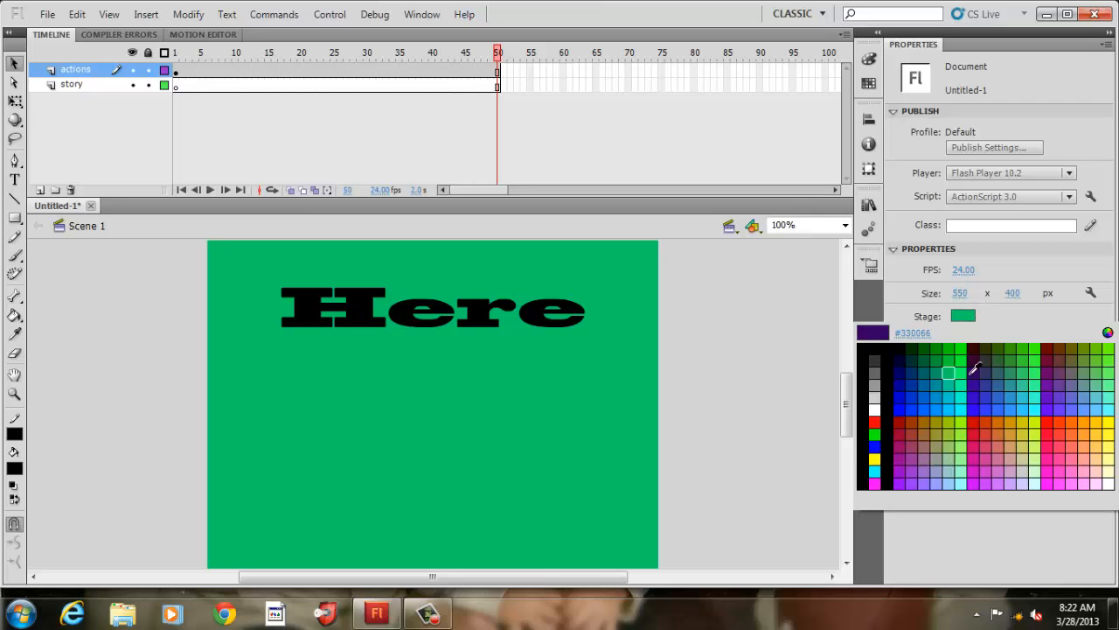
click(1039, 408)
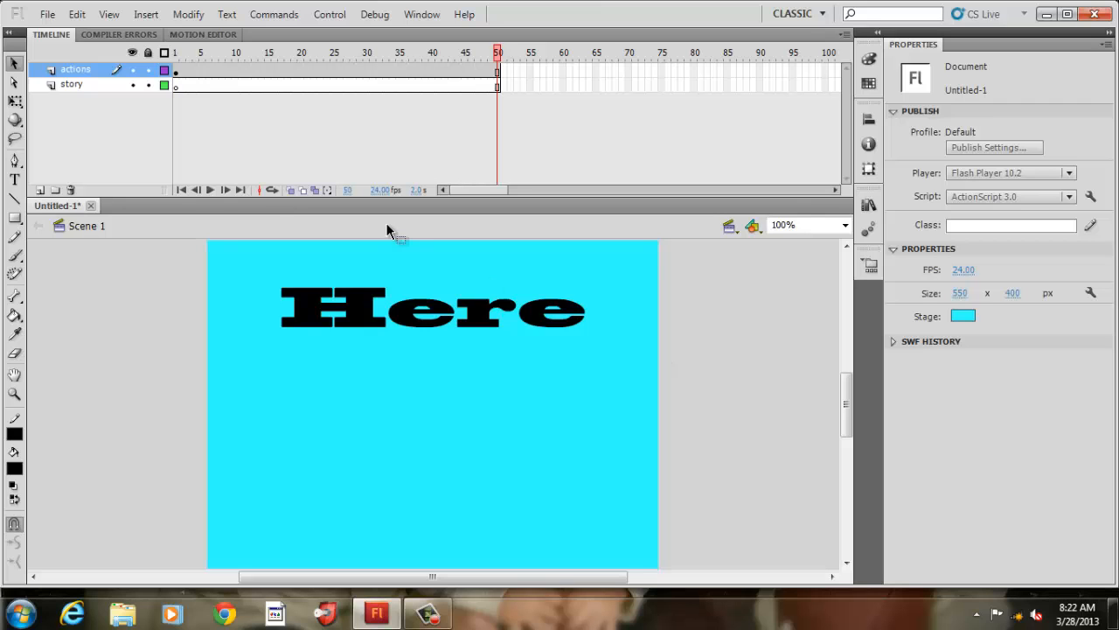
Step: Start a second static text block just below the "H" of the "Here" heading
click(15, 179)
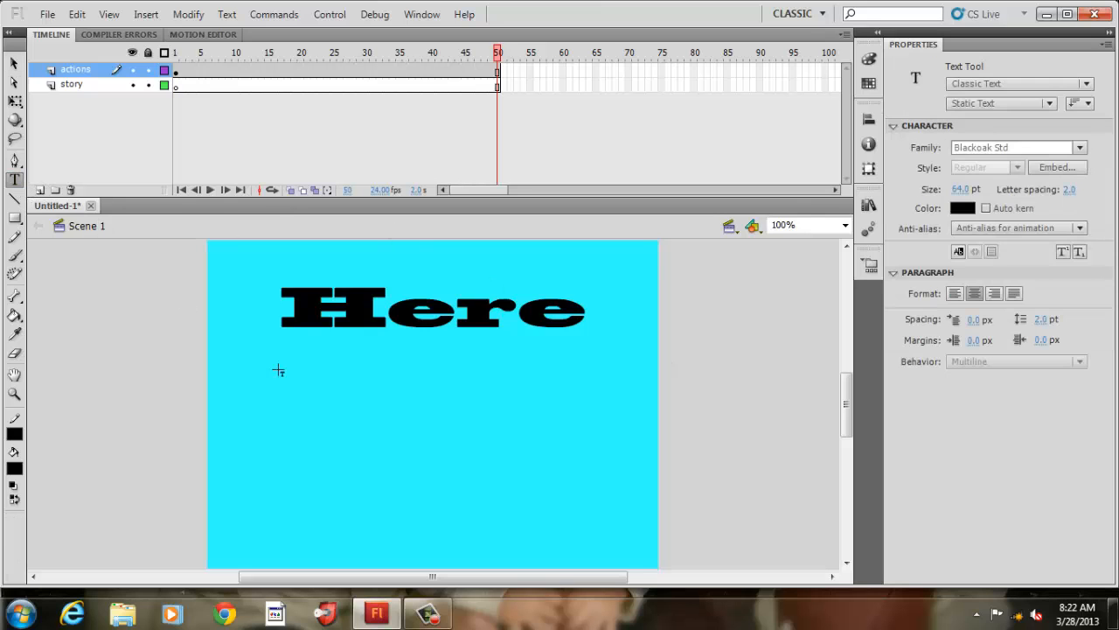
click(279, 379)
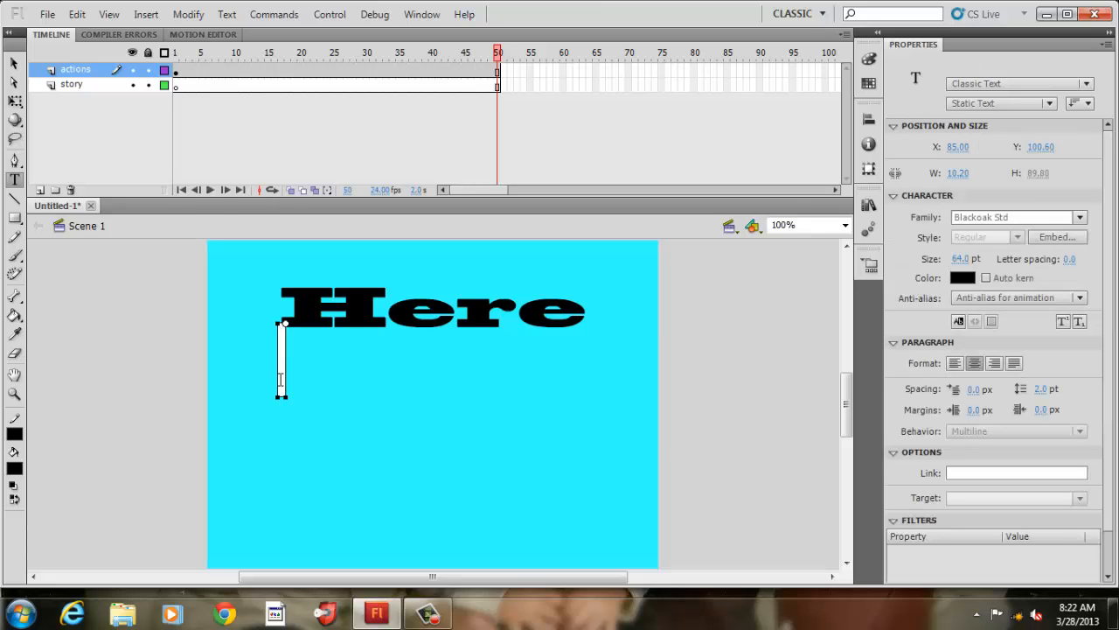
text(The g)
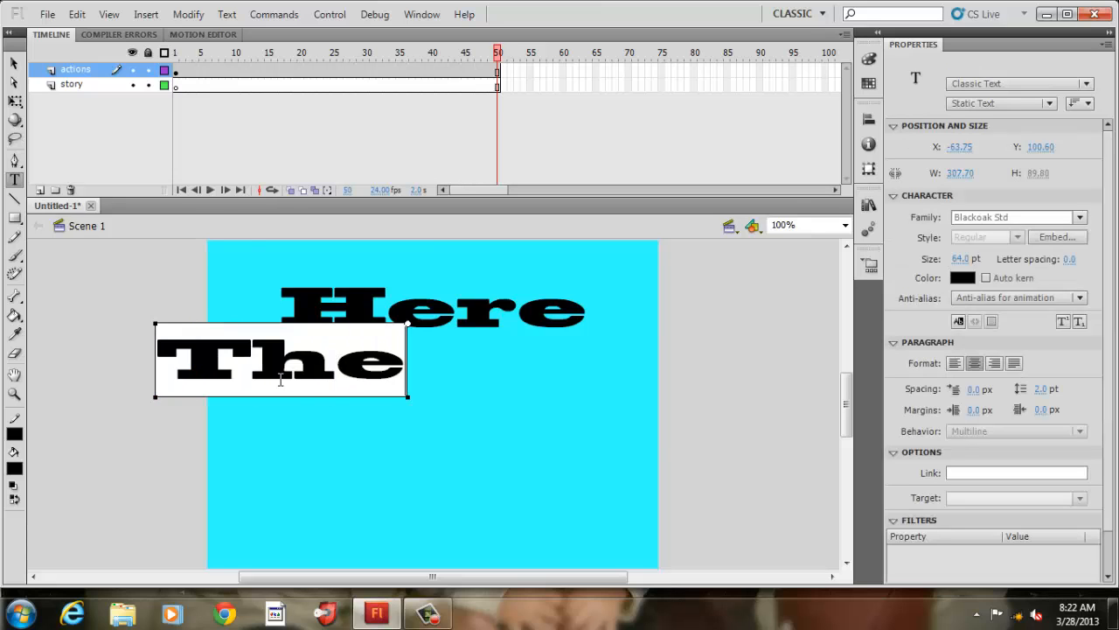
key(BackSpace)
key(BackSpace)
key(BackSpace)
key(BackSpace)
key(BackSpace)
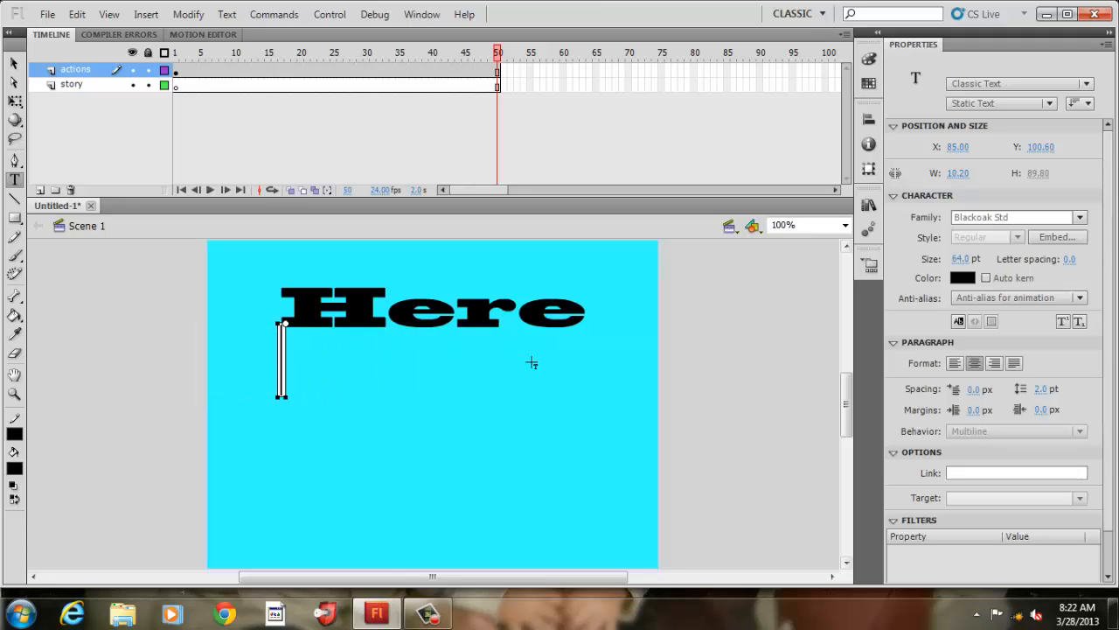
Step: Enter "T" in the new text block and set its font size to 30 pt
text(T)
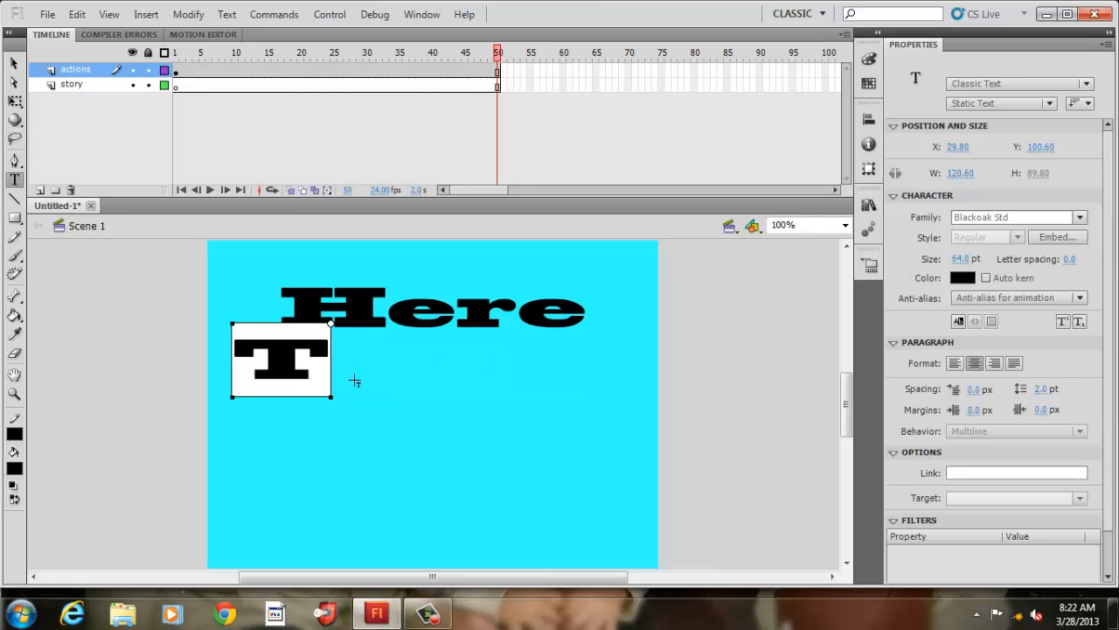
double_click(319, 356)
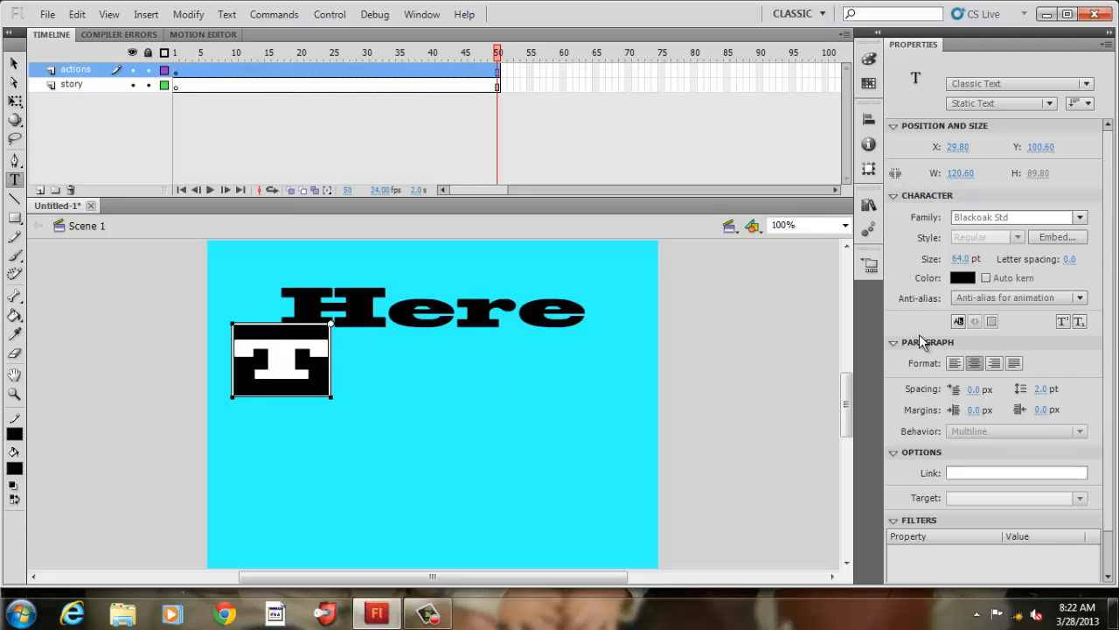
click(959, 260)
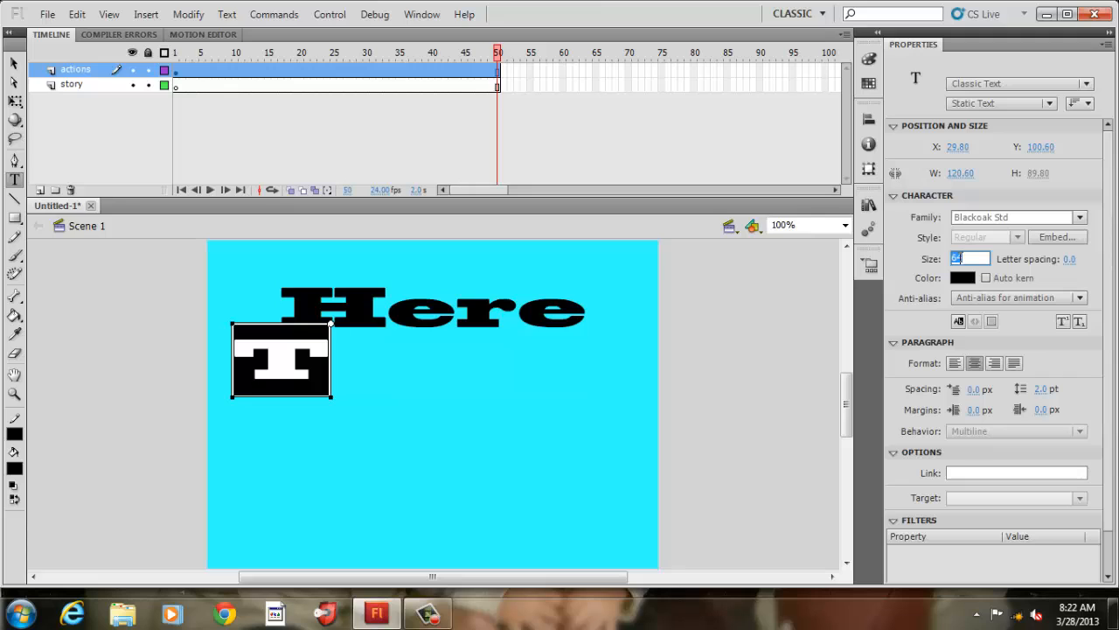
text(30)
Step: Move the small "T" text below the heading to about X 95, Y 148, and extend it to read "The"
click(15, 64)
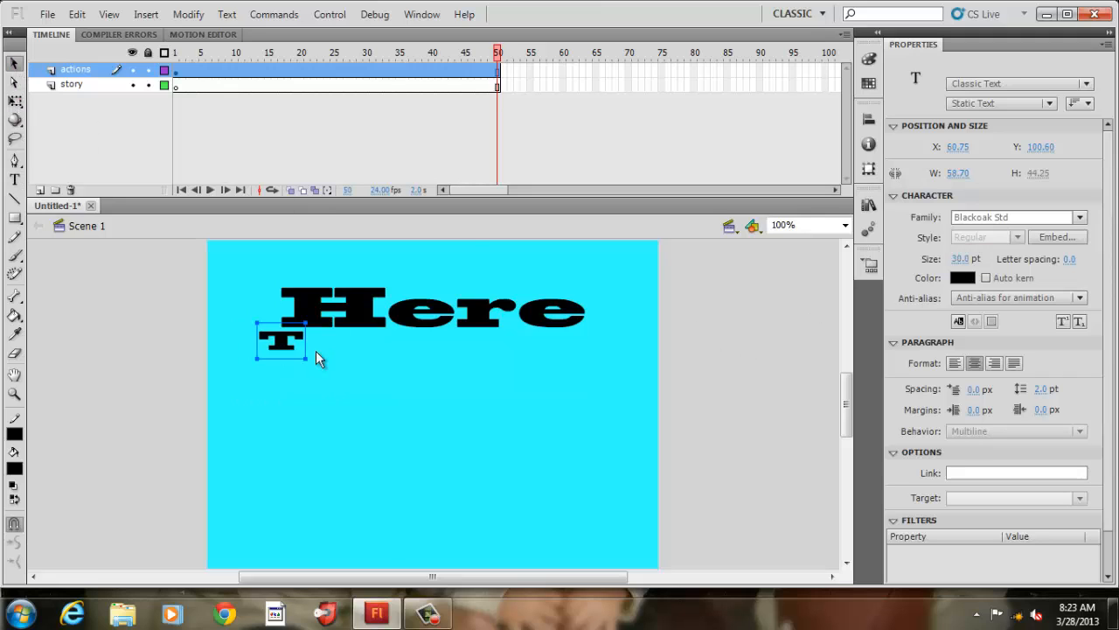
drag(283, 351, 310, 388)
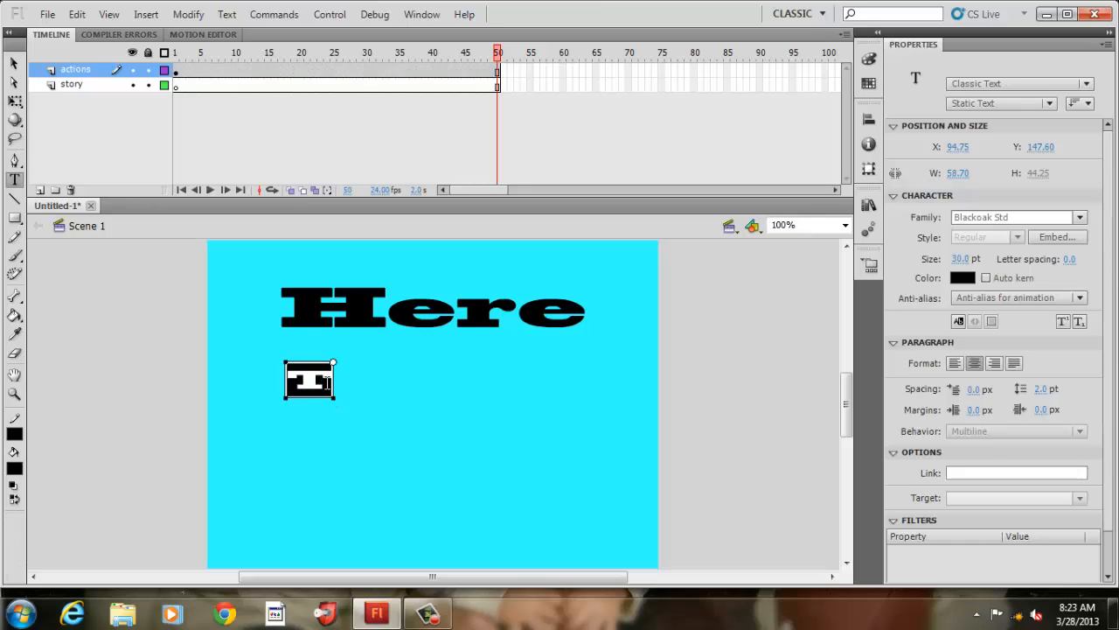
double_click(324, 383)
text(h)
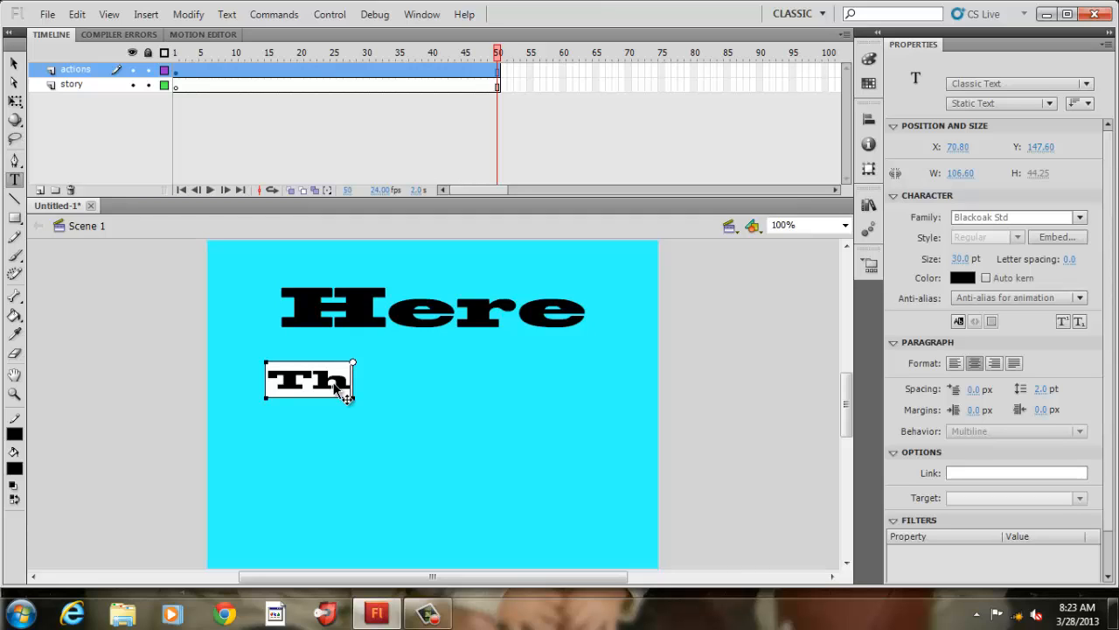
text(e)
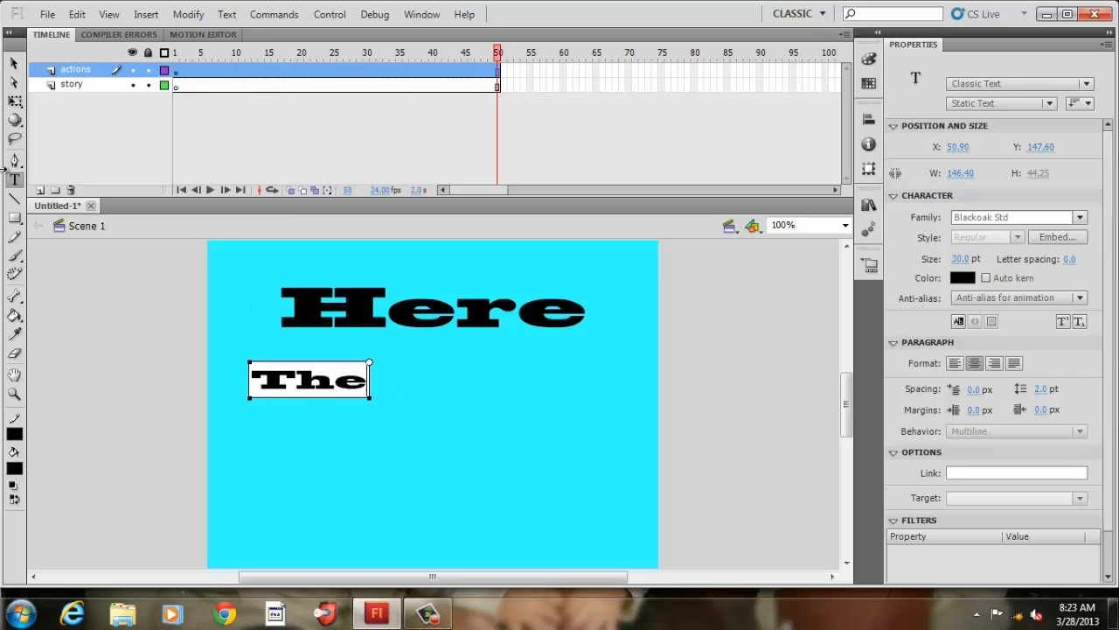
Step: Review the ActionScript versions available in the document's publish properties
click(14, 63)
click(598, 423)
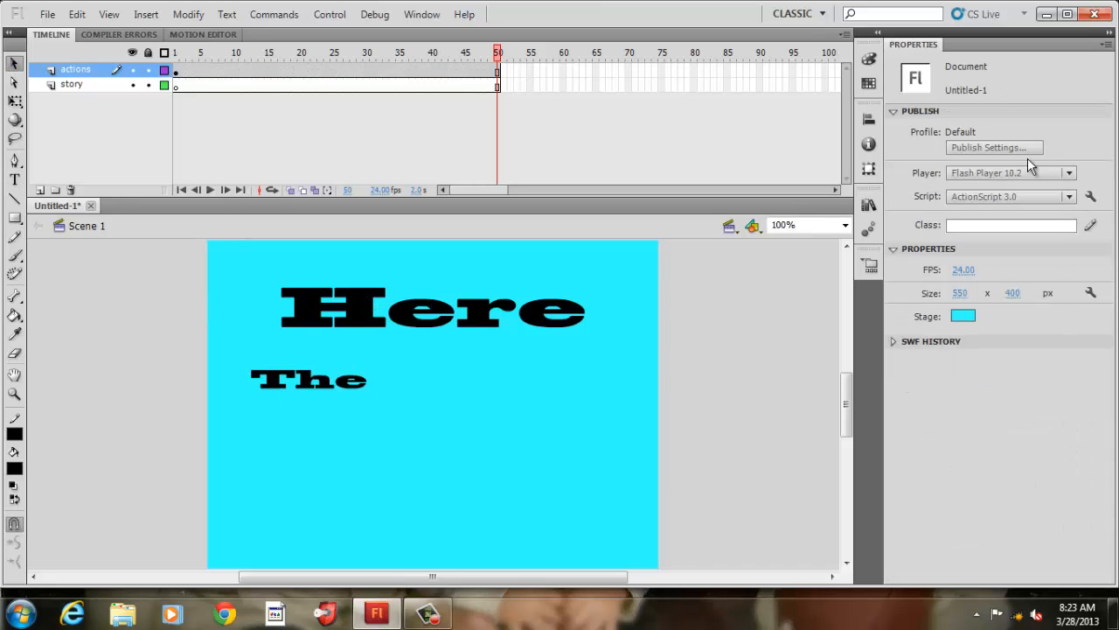
click(1069, 196)
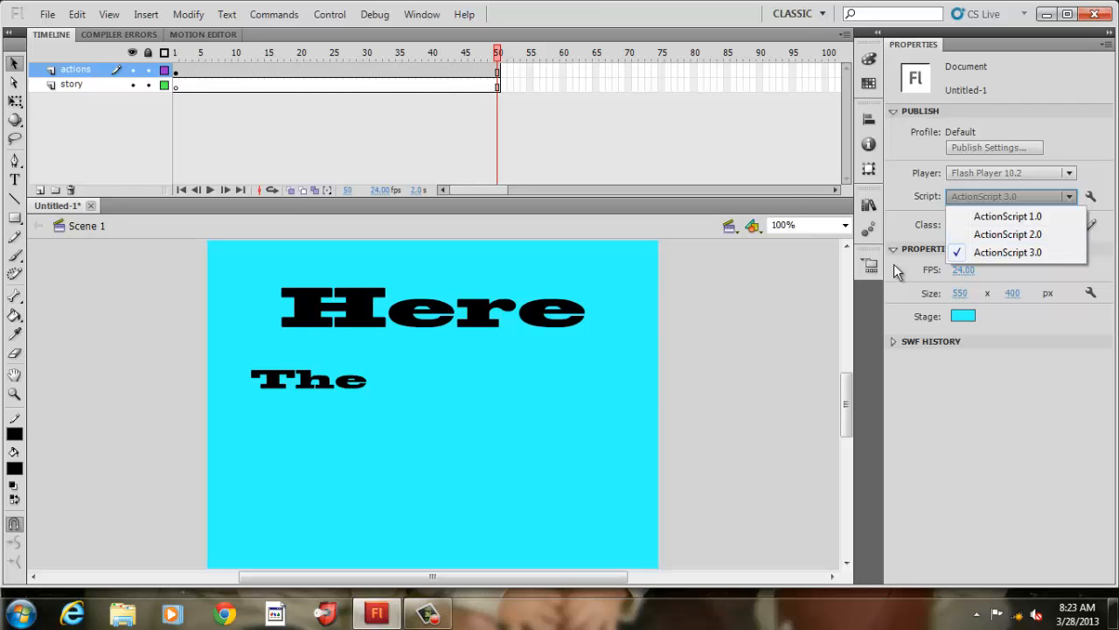
click(491, 400)
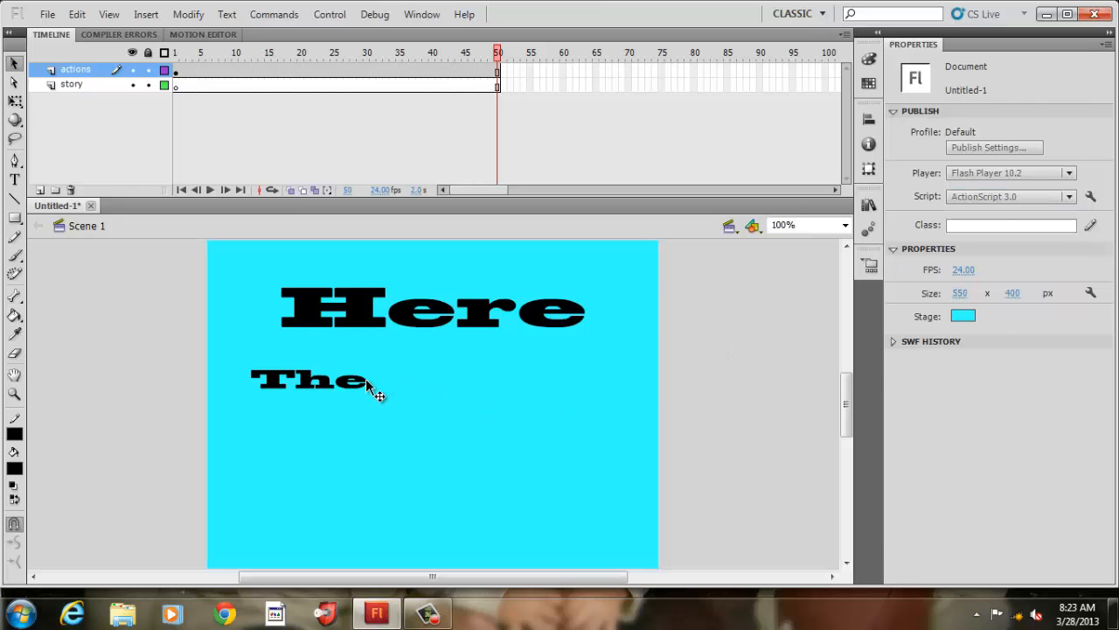
Step: Extend the text below the heading to read "The grass looks greener over there!"
double_click(366, 378)
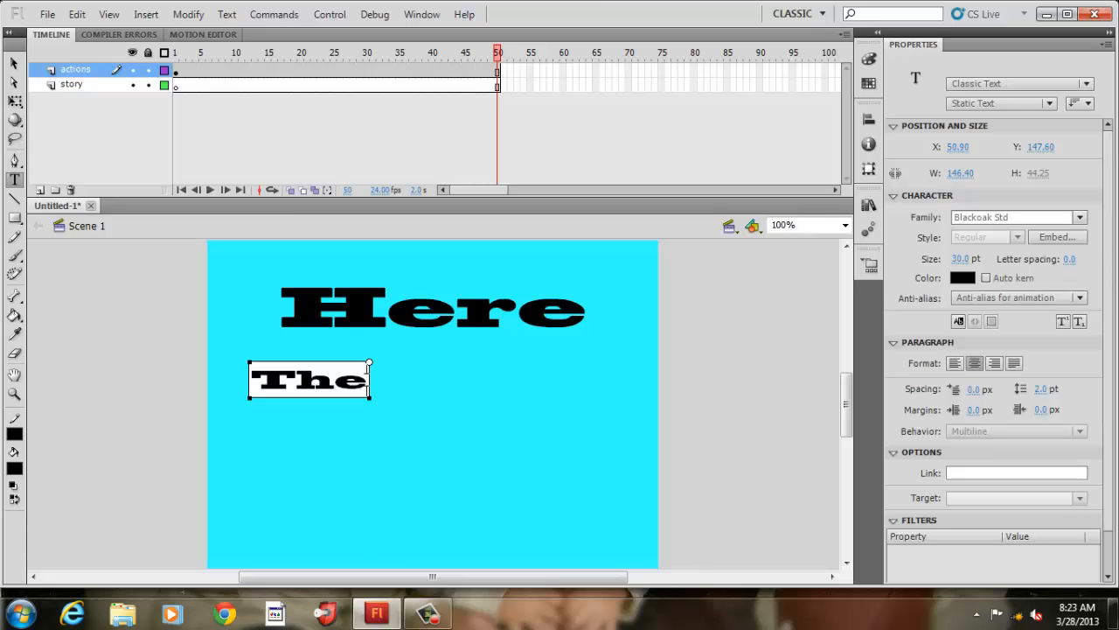
text(grass)
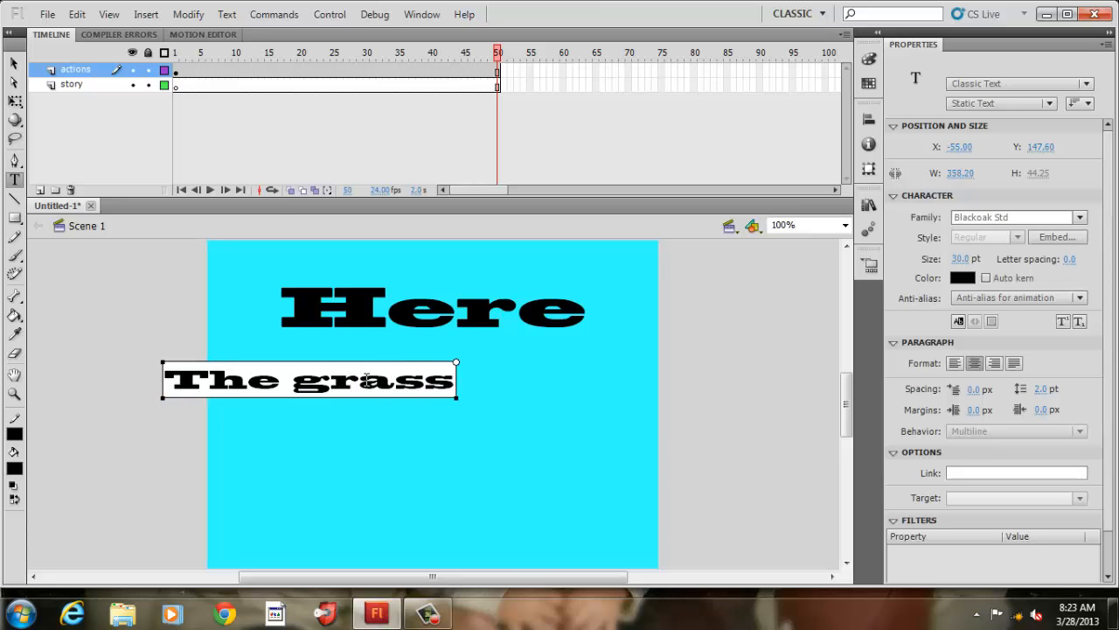
text( looks)
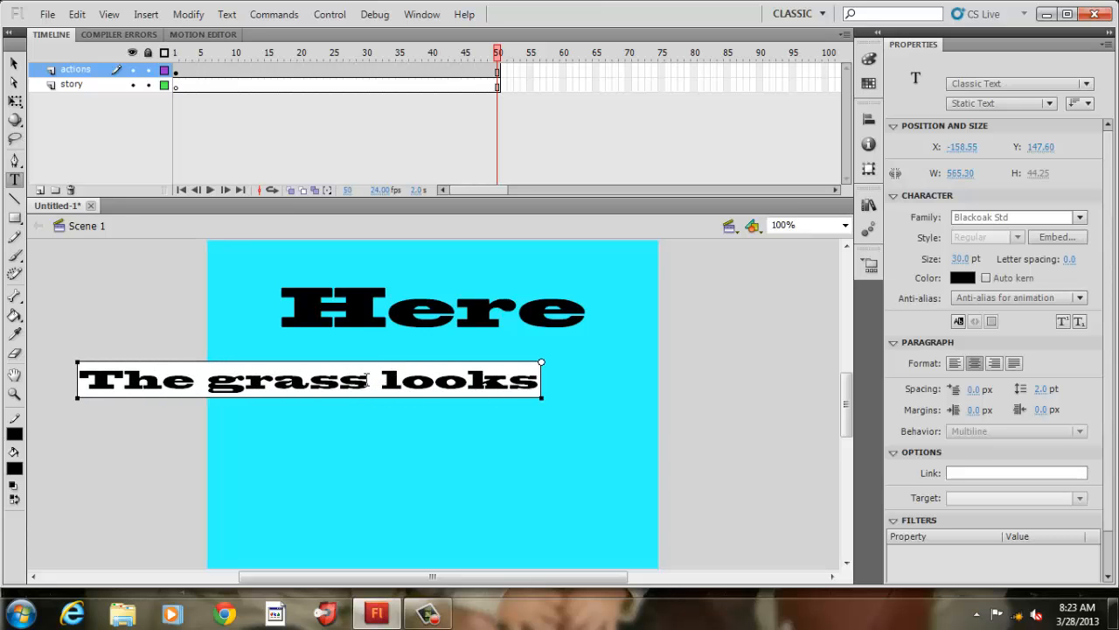
text( greener)
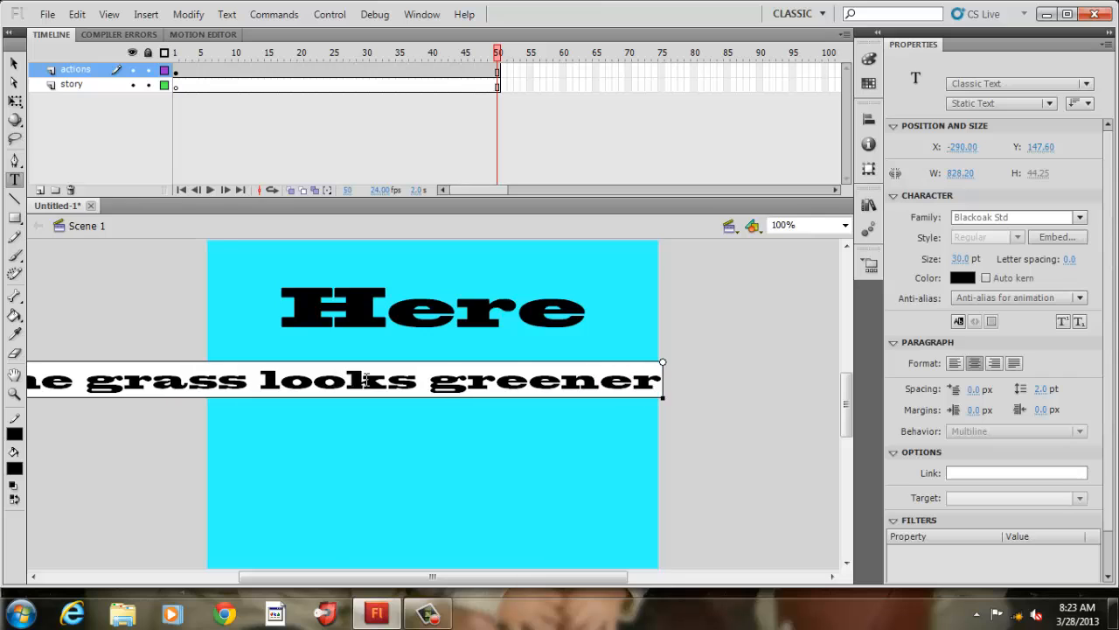
text( o)
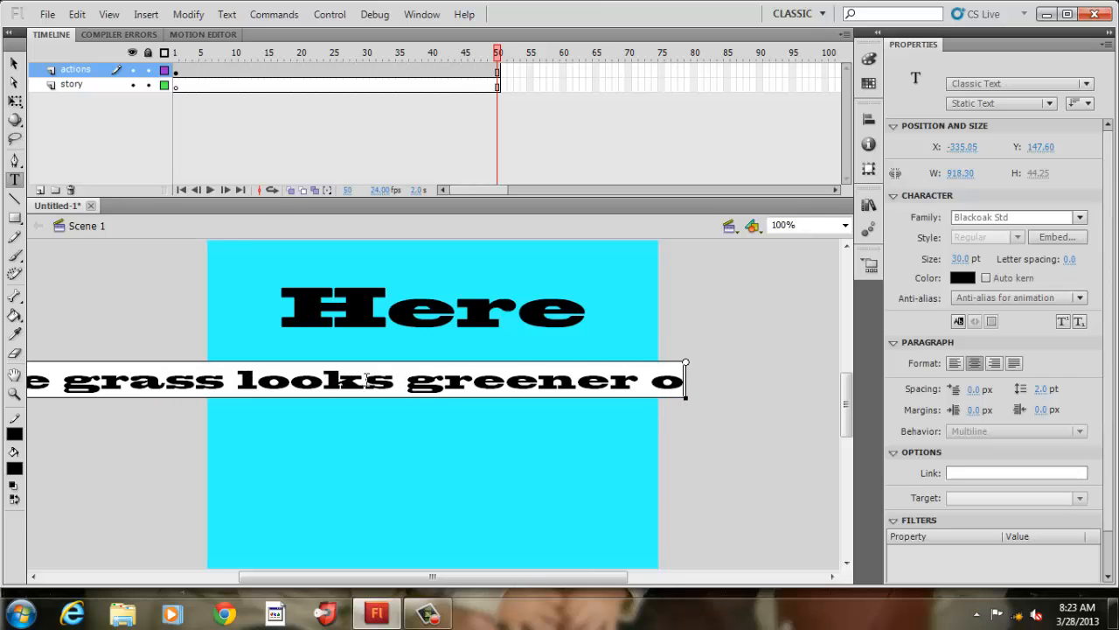
text(ver the)
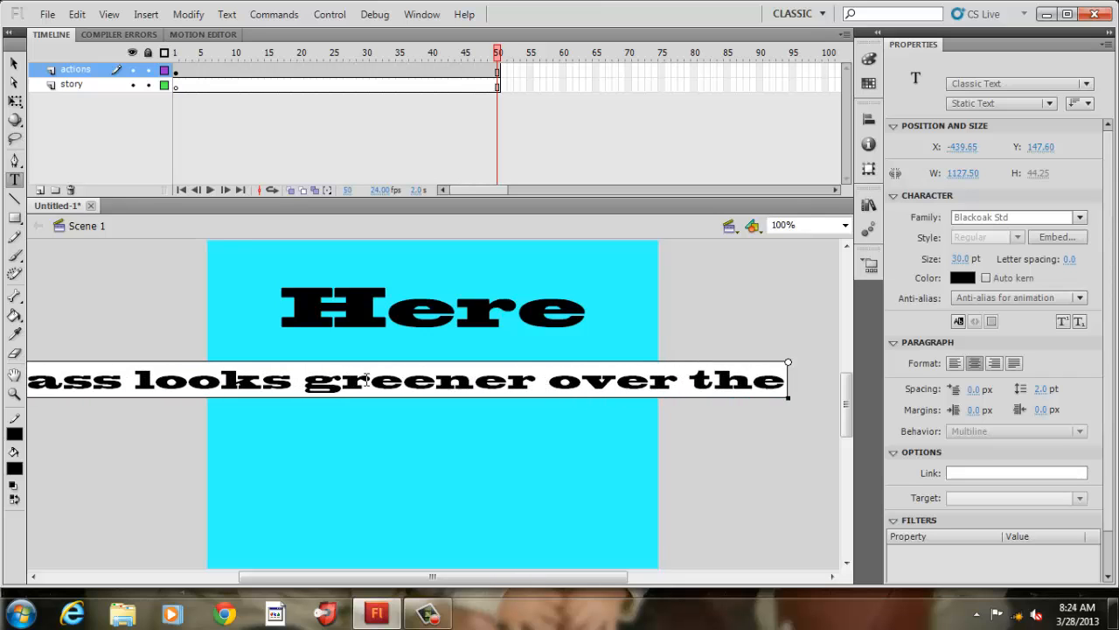
text(re)
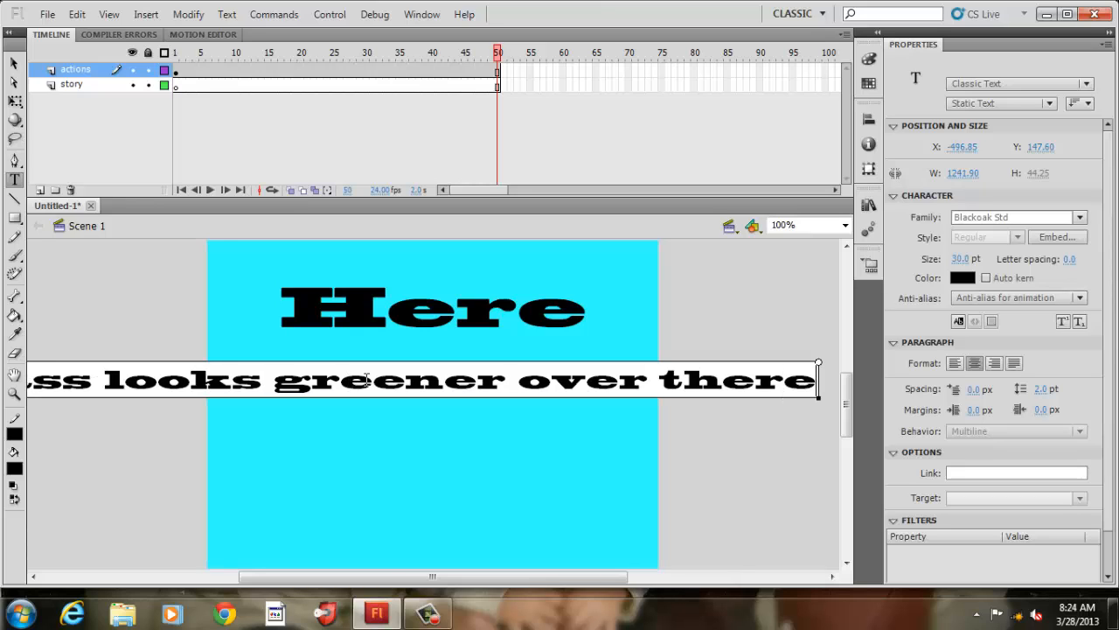
text(!)
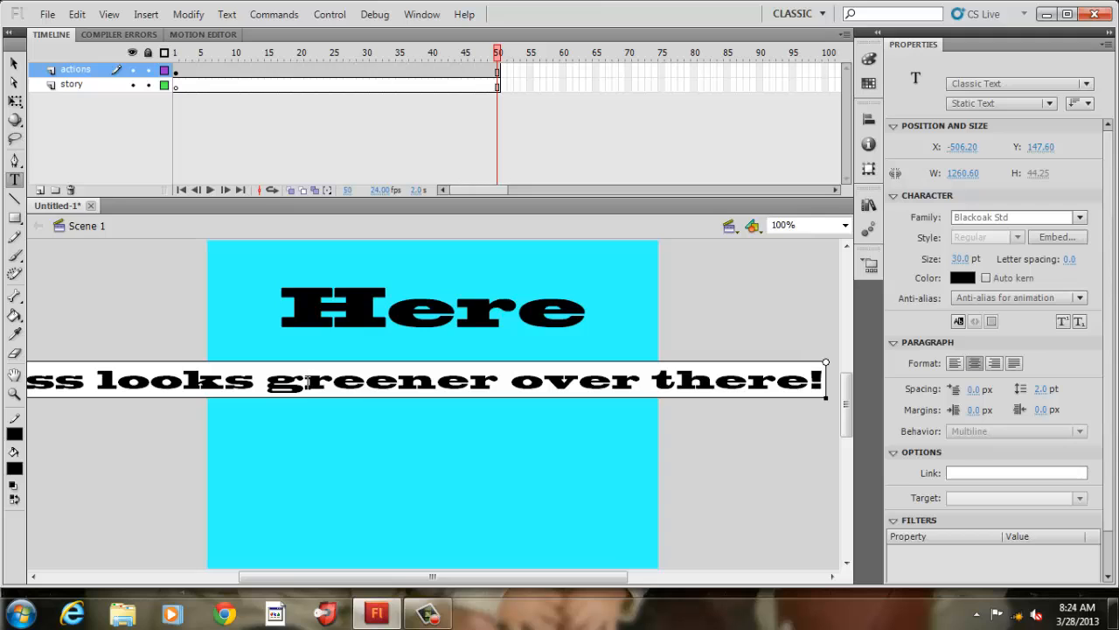
Step: Break the sentence onto a second line before "greener" and move the text block horizontally to about X -88
click(267, 379)
key(Return)
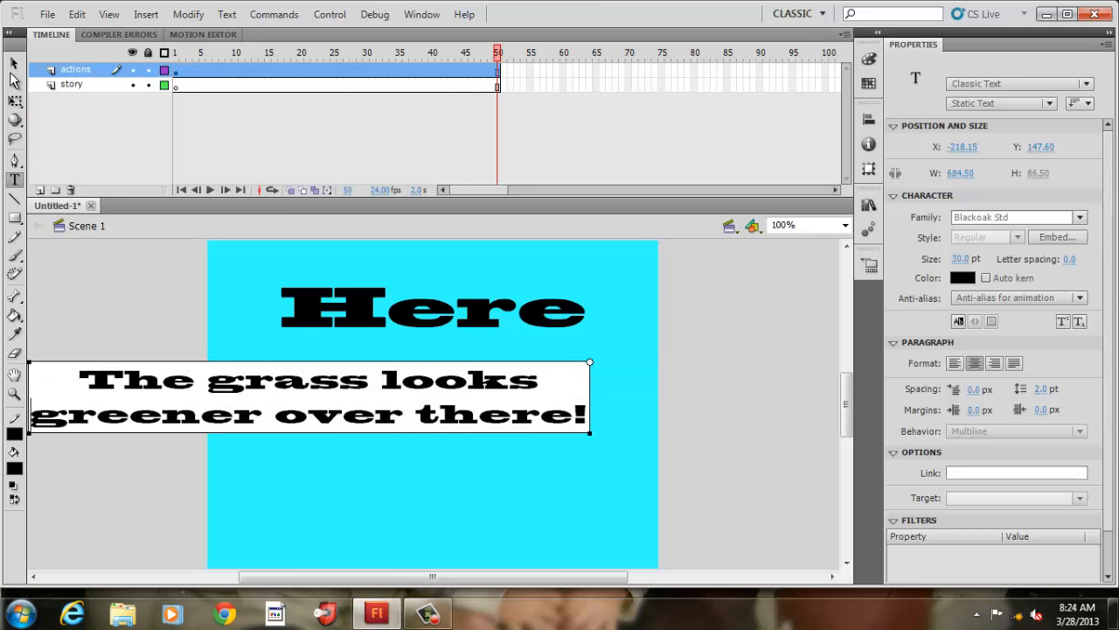
click(13, 72)
drag(292, 381, 400, 381)
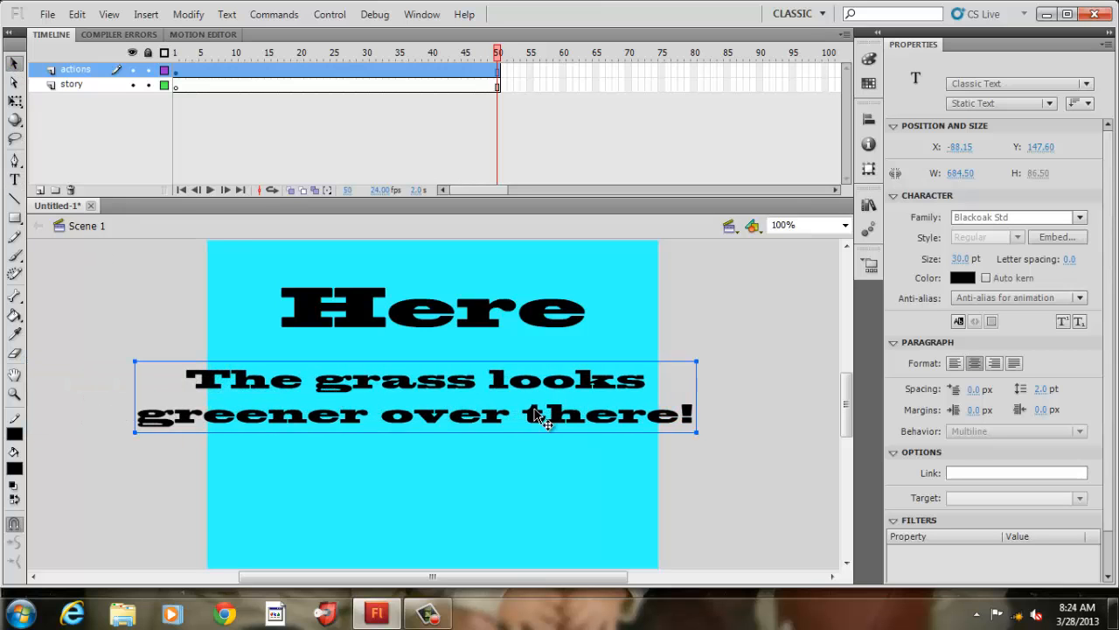
Step: Change the font family of the whole two-line sentence to Jokerman
double_click(691, 421)
key(ctrl+a)
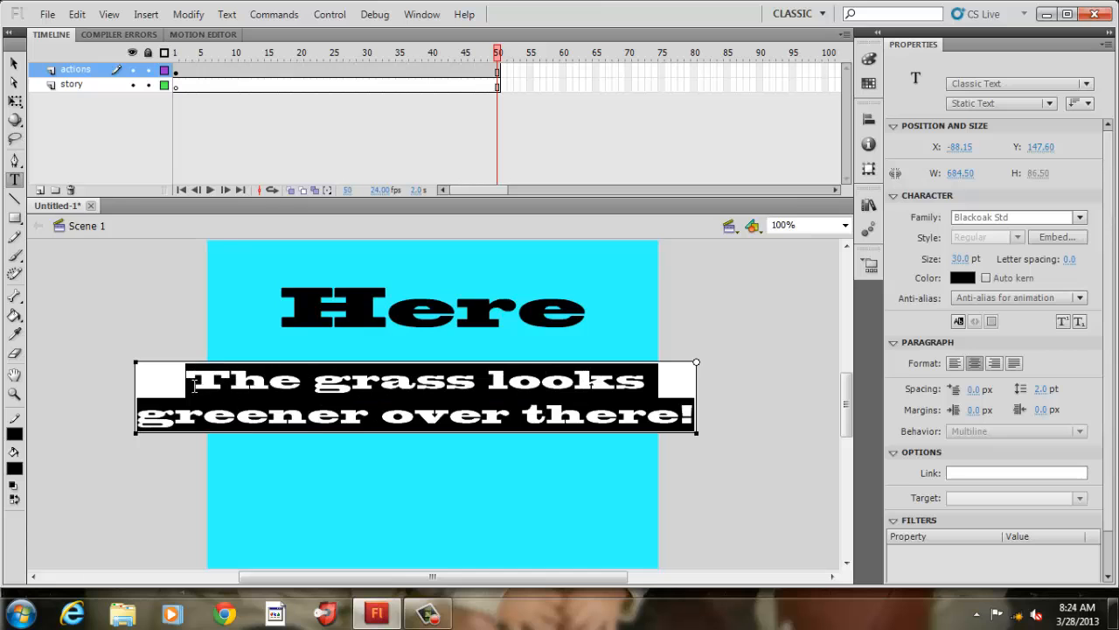
click(1081, 219)
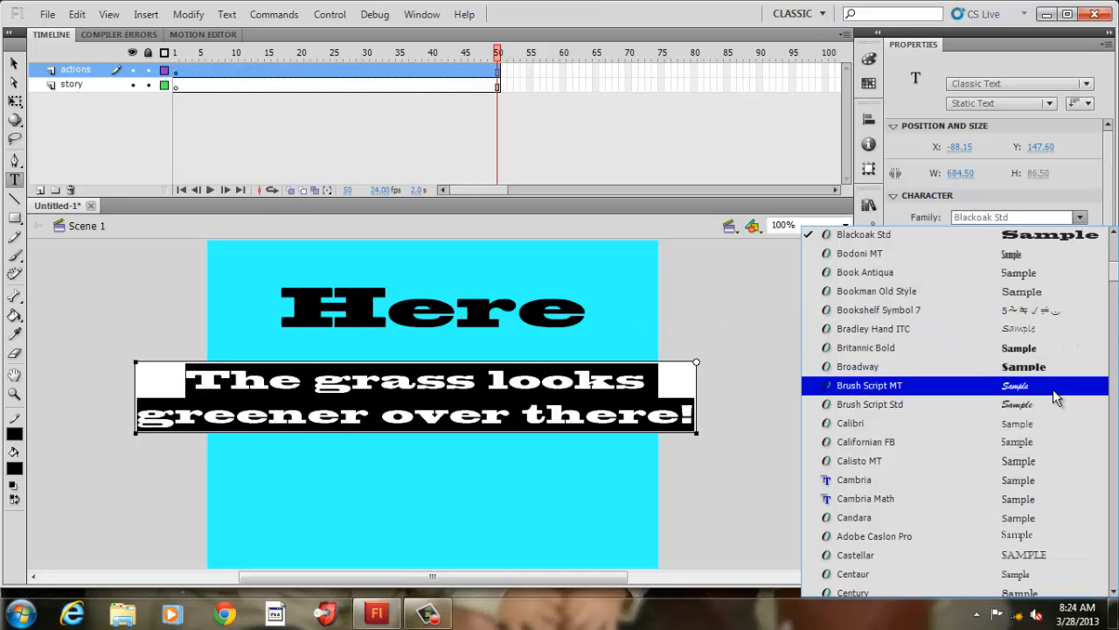
drag(1114, 281, 1116, 368)
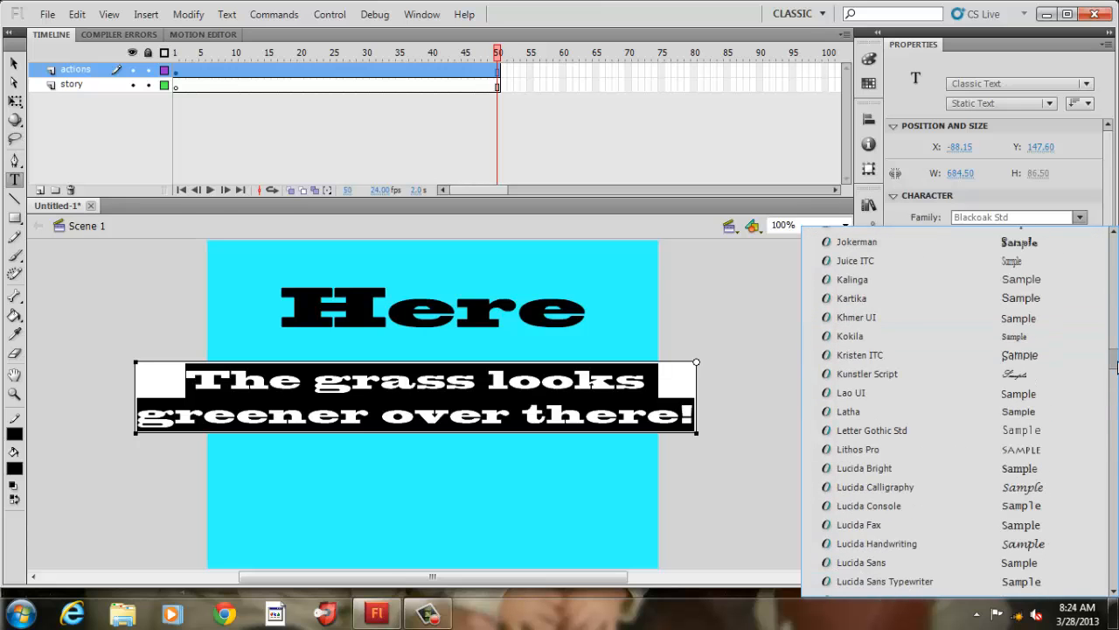
click(1052, 248)
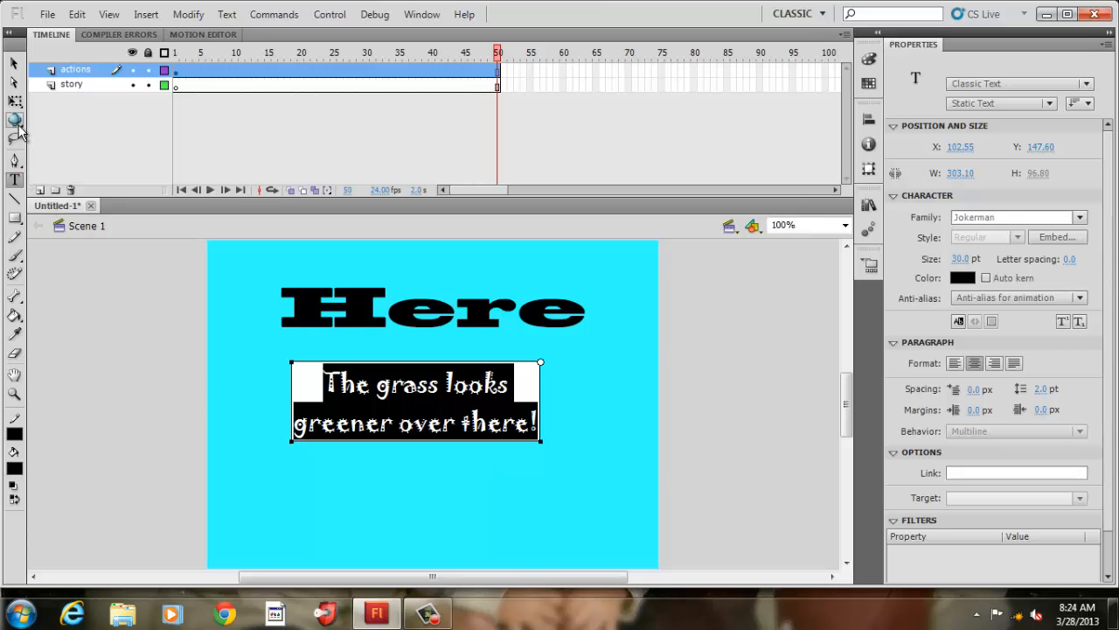
Step: Preview the bar capped blue button in the common Buttons library and close the library
click(14, 218)
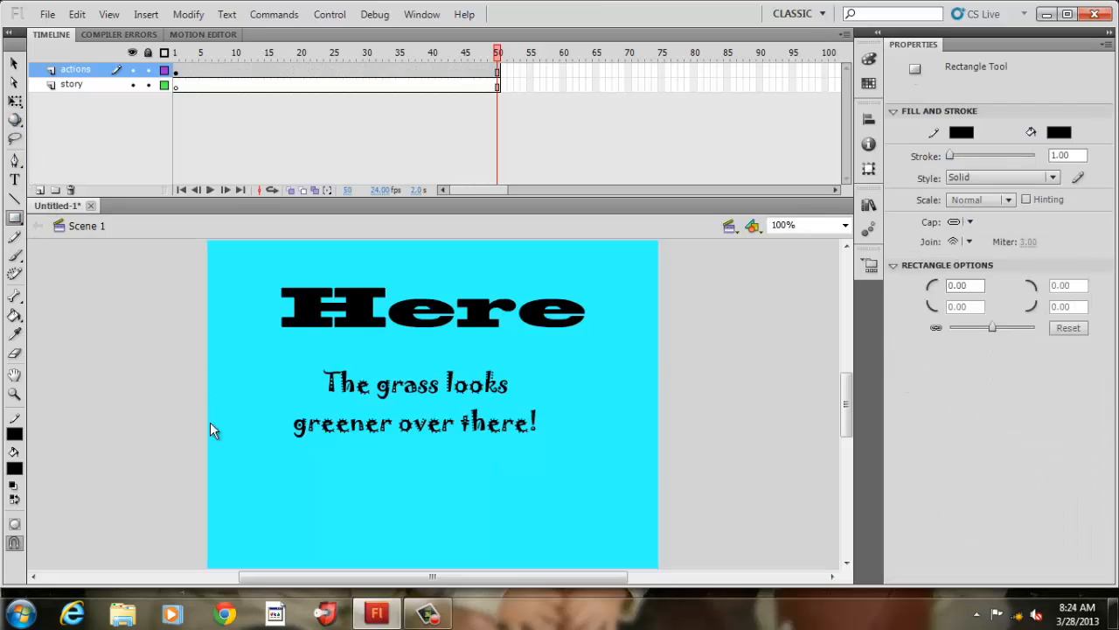
click(423, 14)
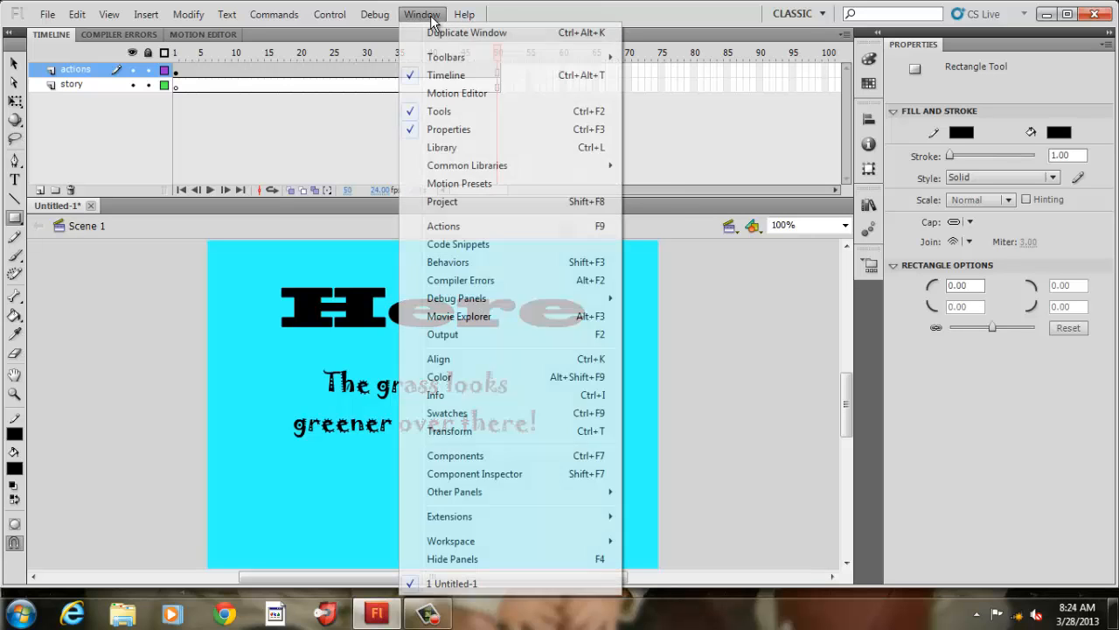
mouse_move(467, 166)
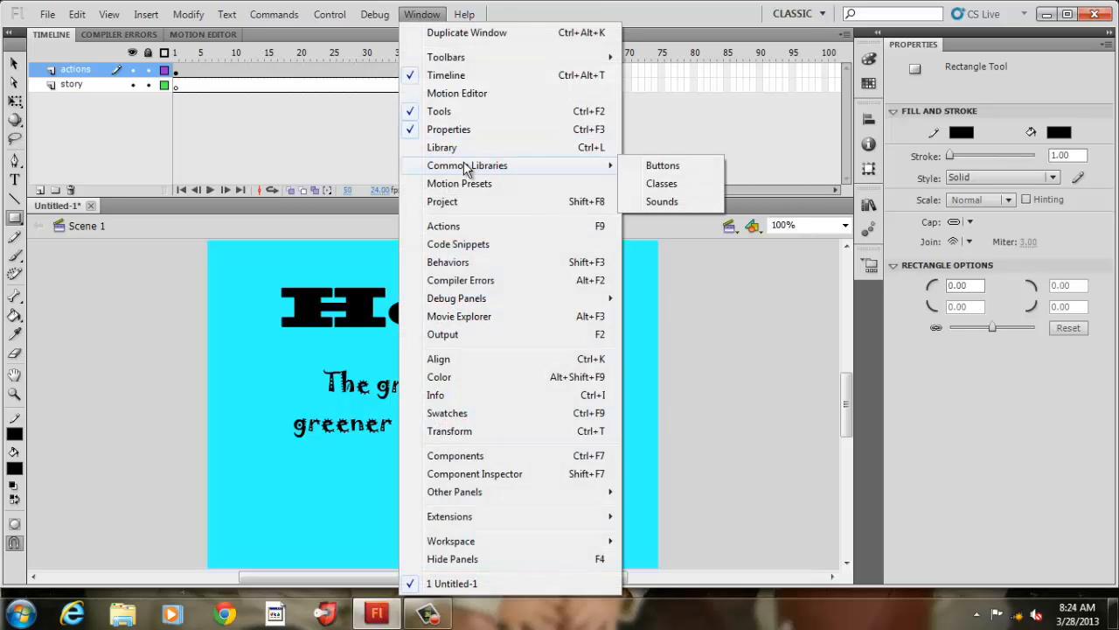
click(689, 170)
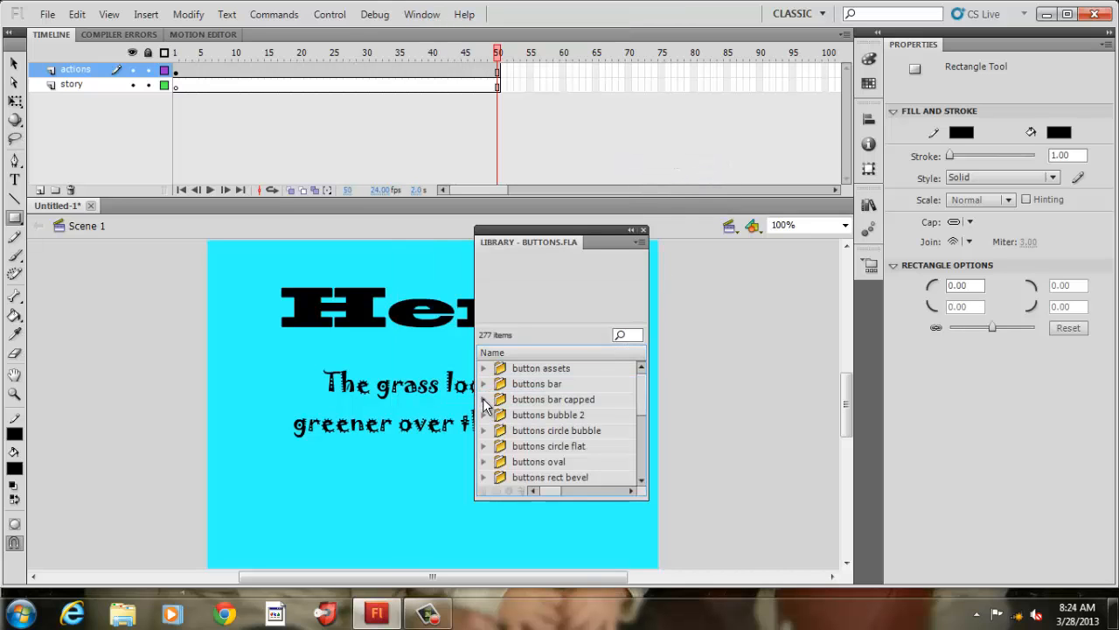
double_click(516, 402)
click(535, 416)
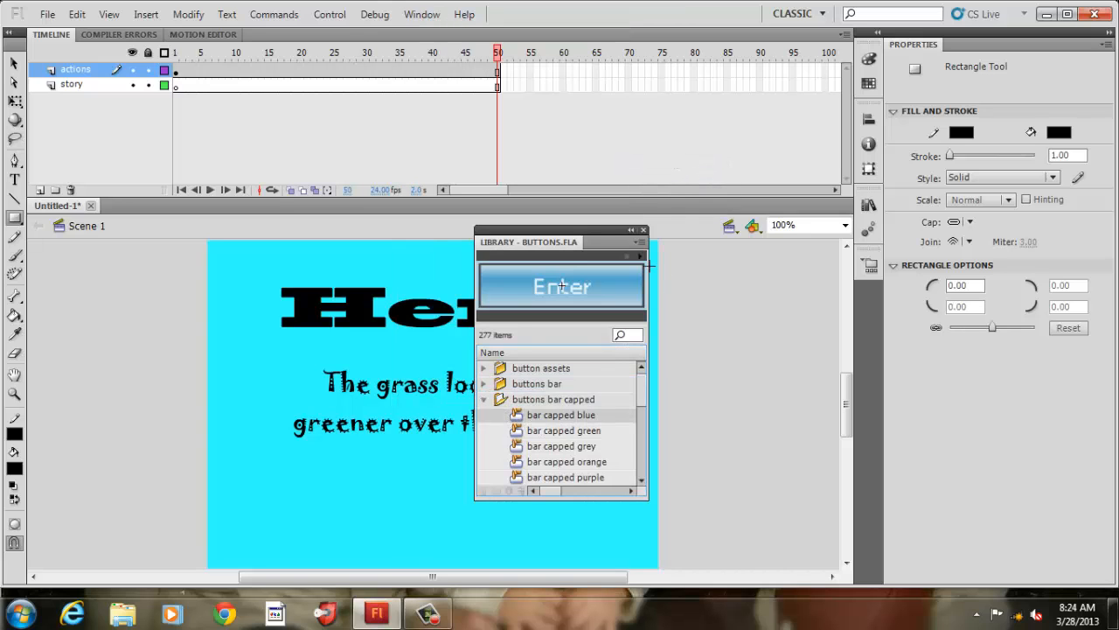
click(644, 229)
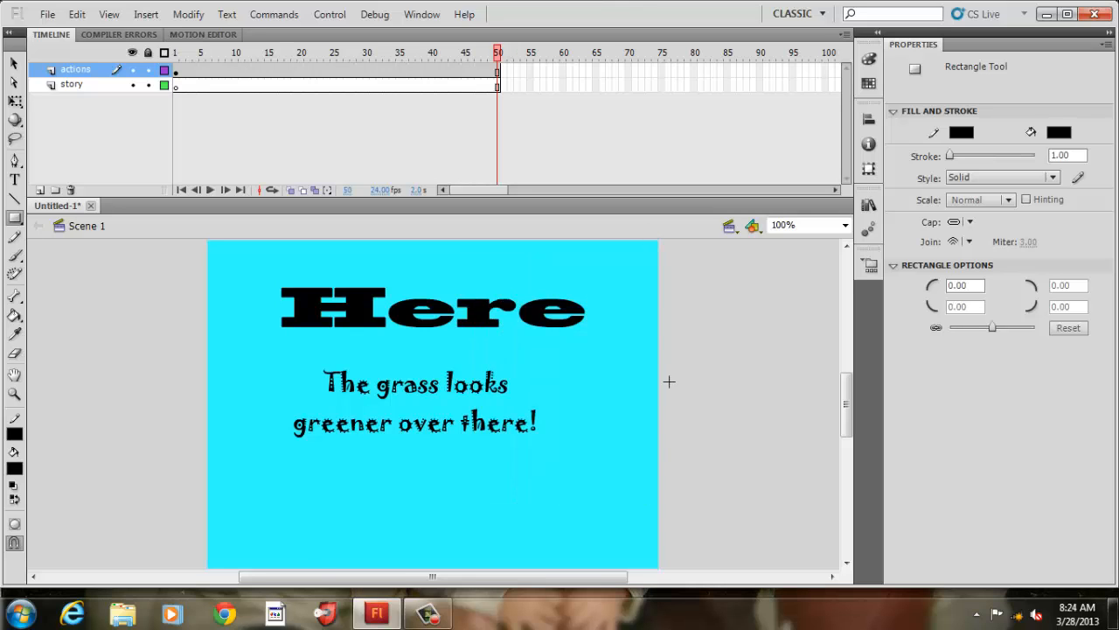
Step: Draw a wide rectangle below the sentence with a dark red fill and a black solid stroke of 3
click(15, 468)
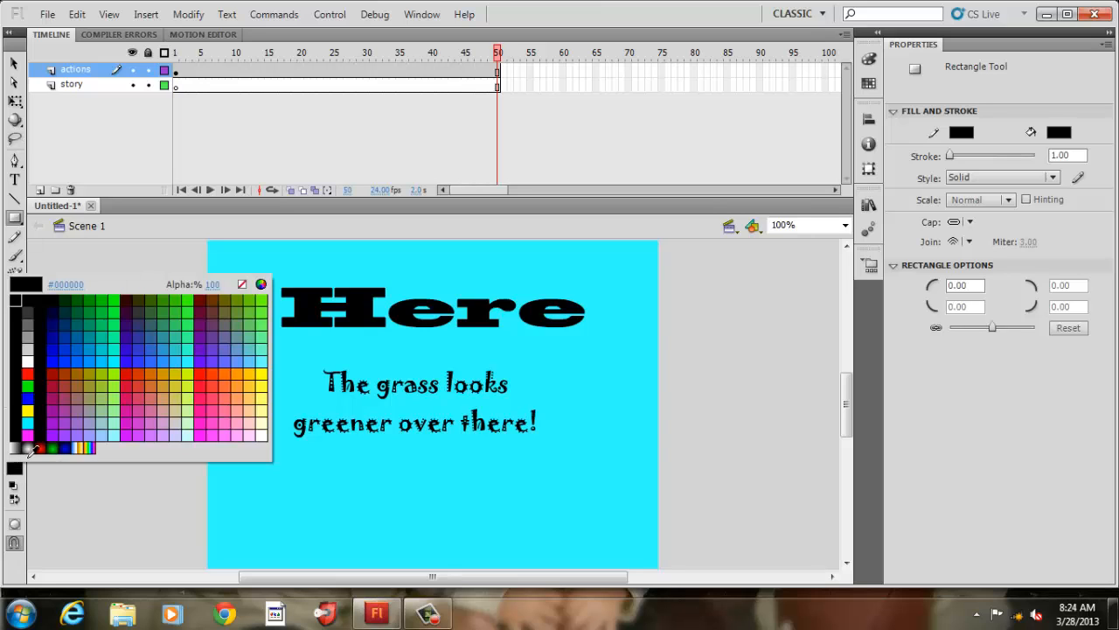
click(55, 370)
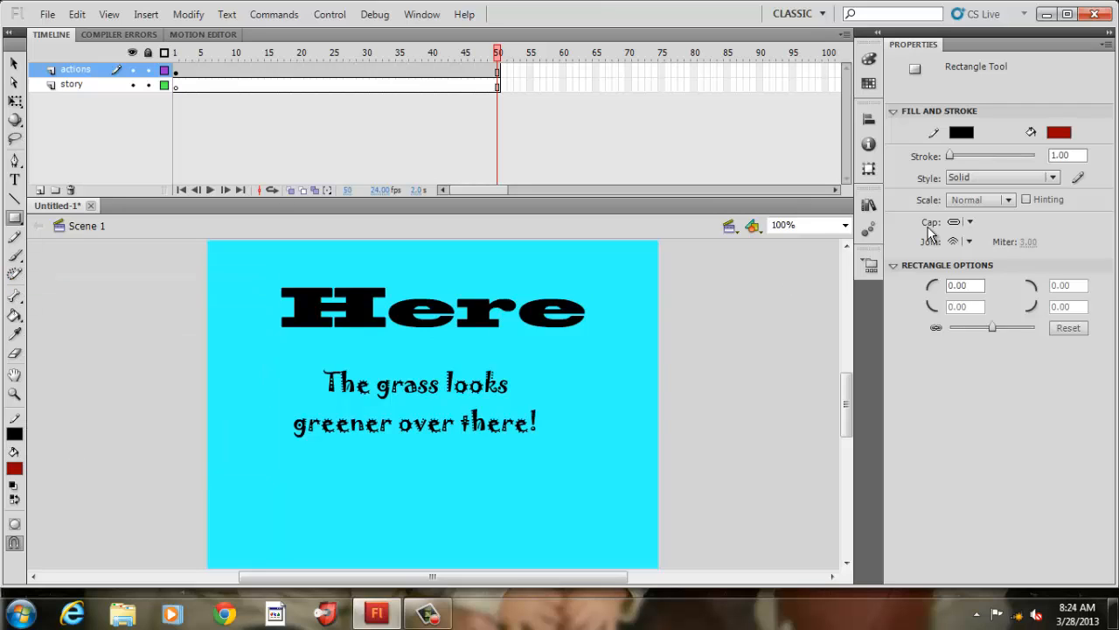
drag(949, 152, 950, 153)
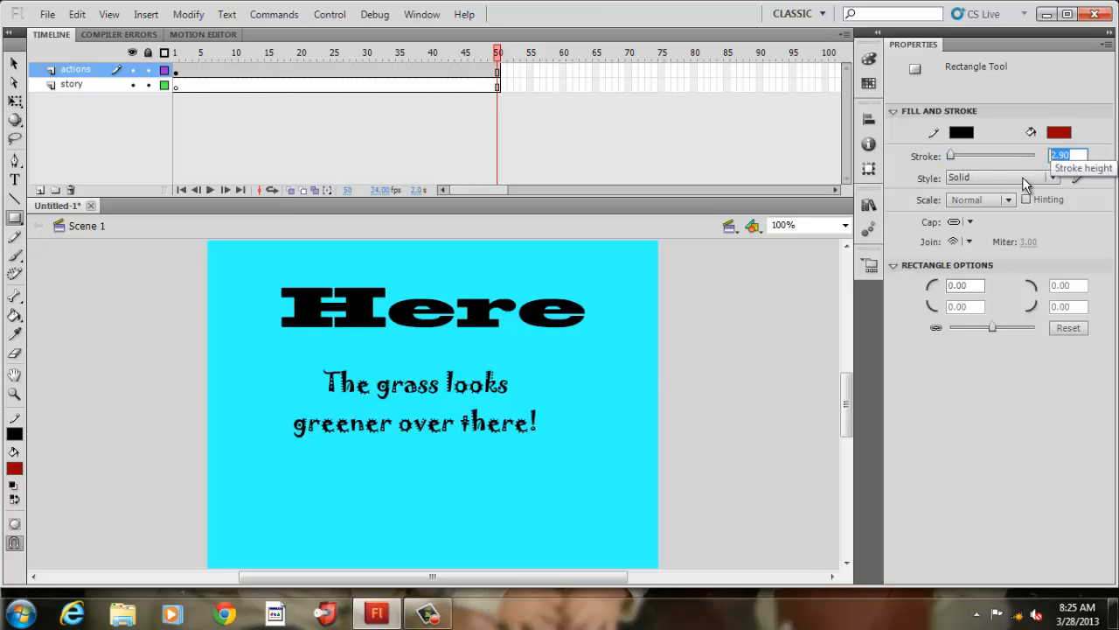
text(3)
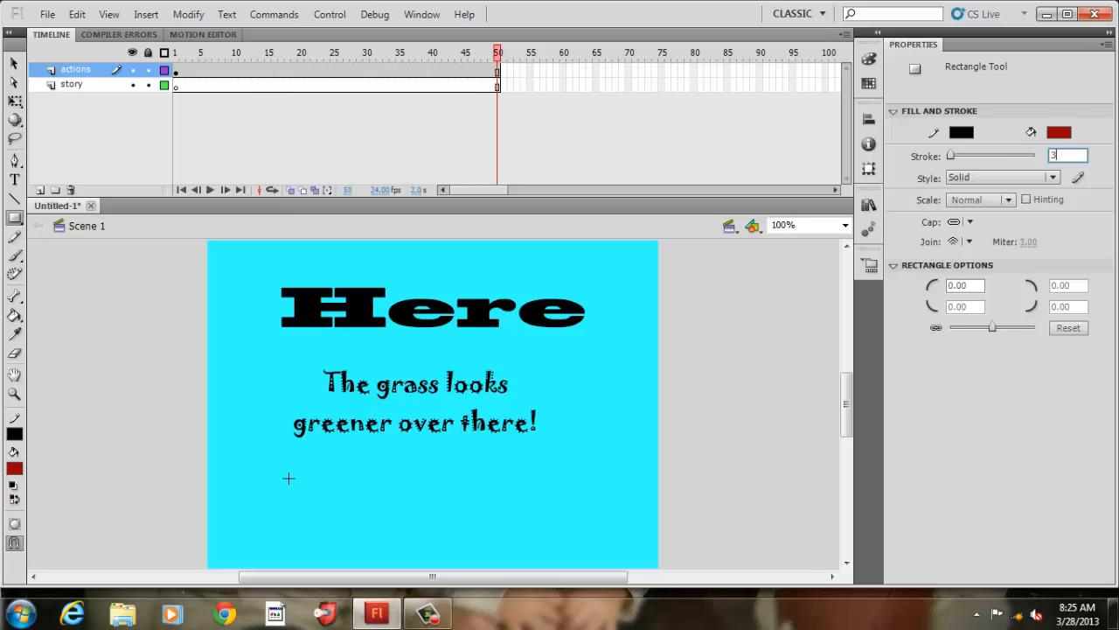
mouse_move(289, 478)
mouse_down()
mouse_move(520, 537)
mouse_move(586, 541)
mouse_up()
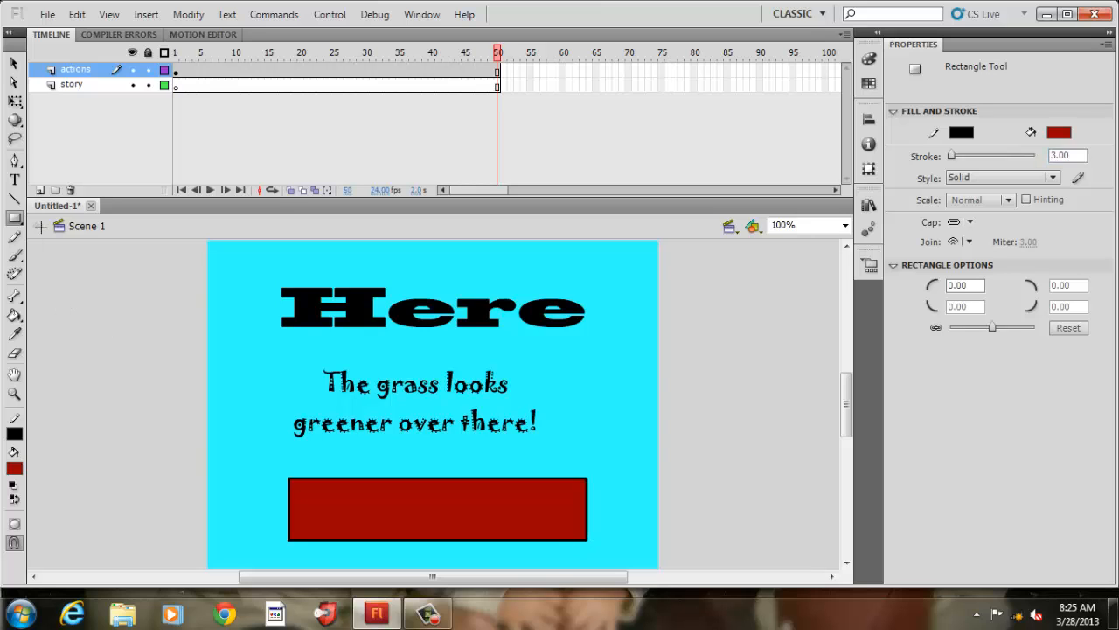
Step: Add the static text "go There" over the left part of the red rectangle
click(15, 179)
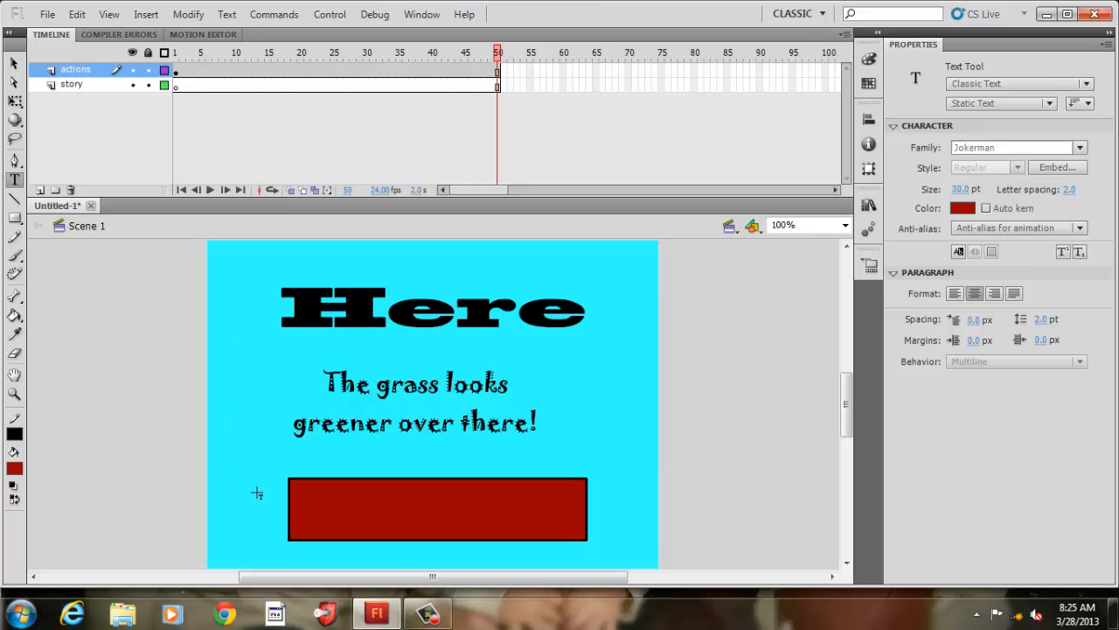
click(324, 494)
text(go)
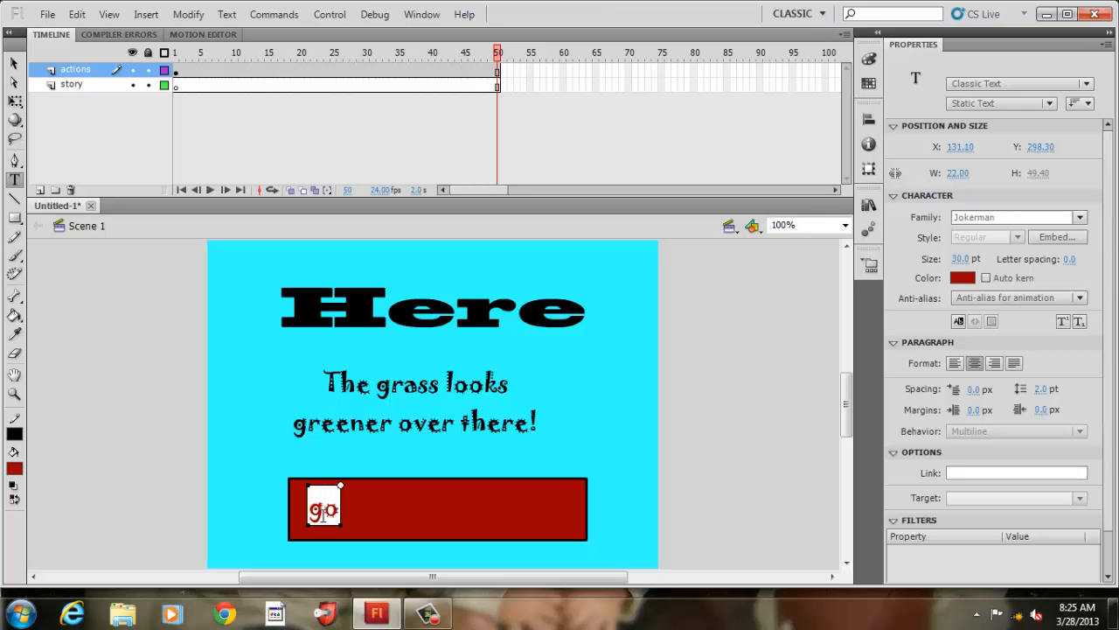
text( There)
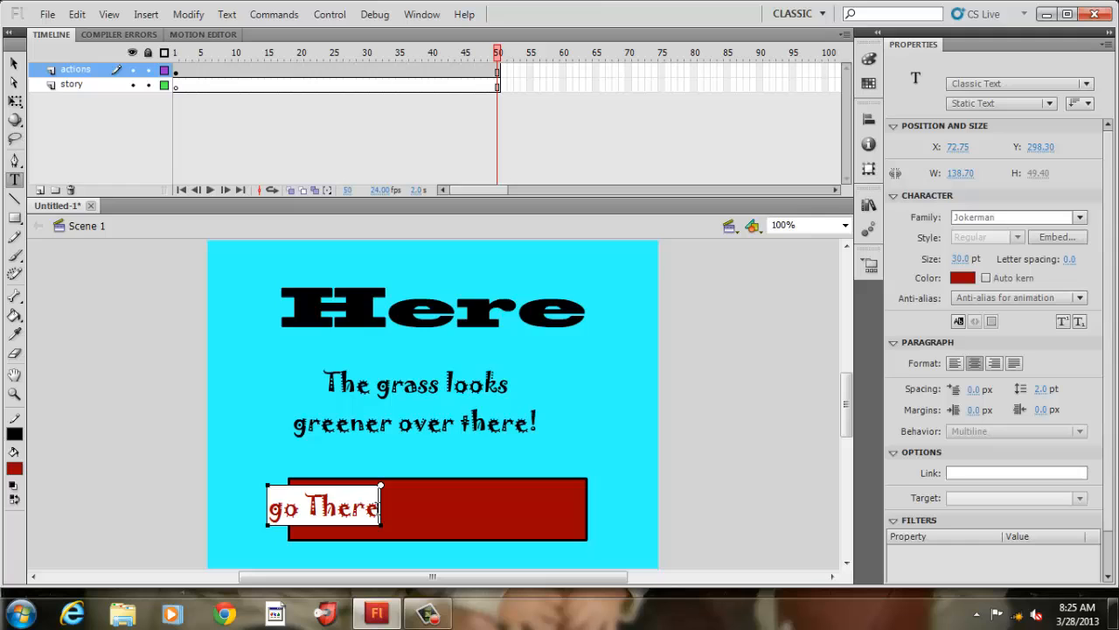
Step: Color the "go There" label white and capitalize its first letter so it reads "Go There"
drag(380, 505, 267, 507)
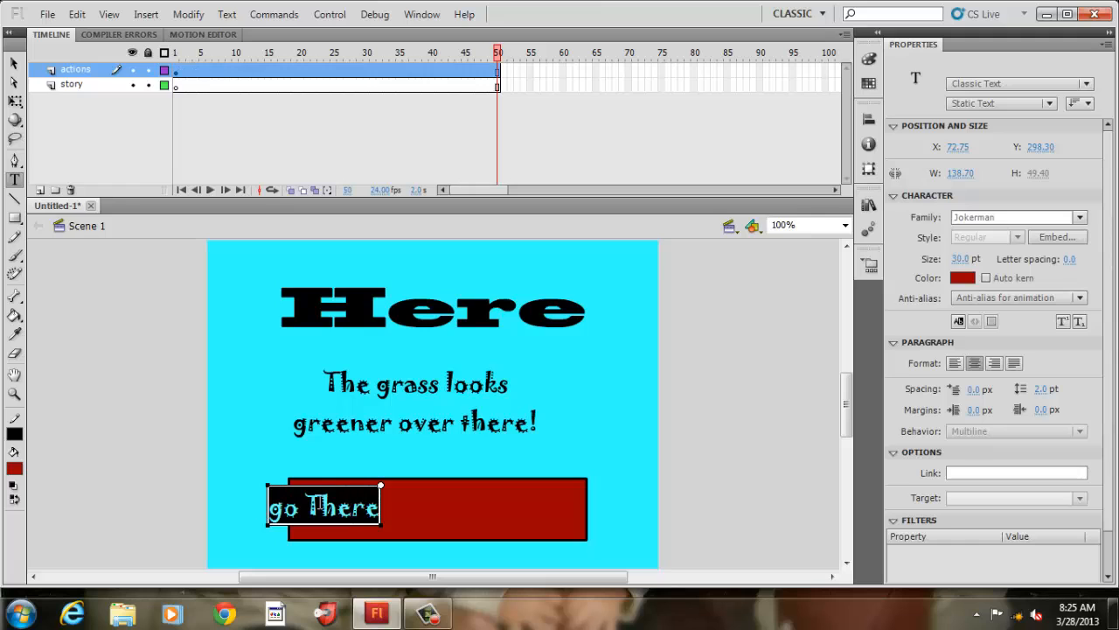
click(958, 278)
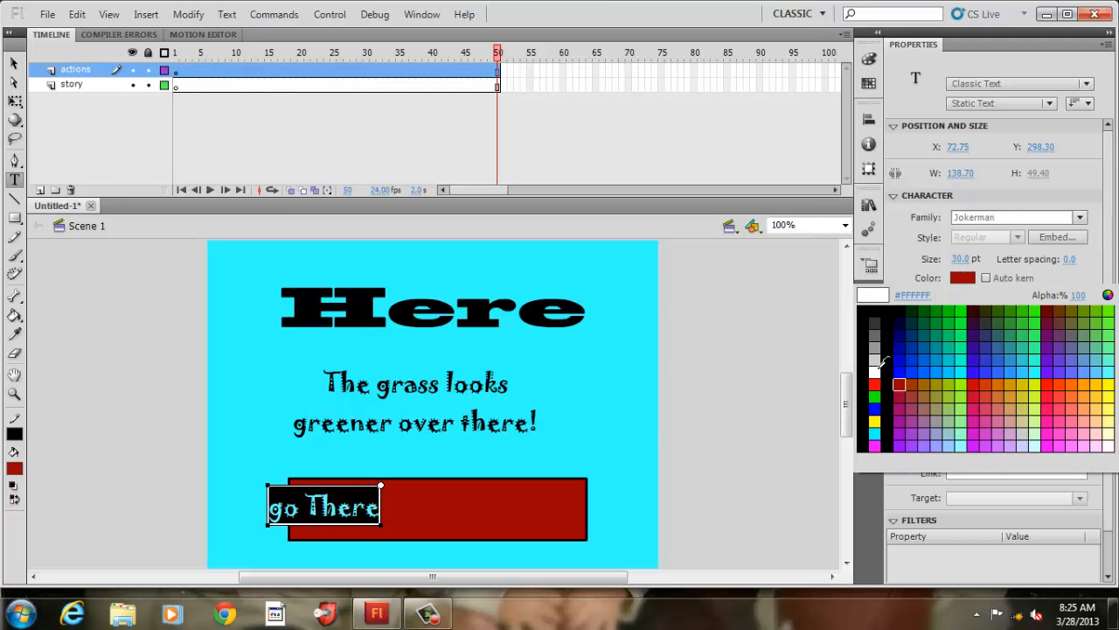
click(877, 363)
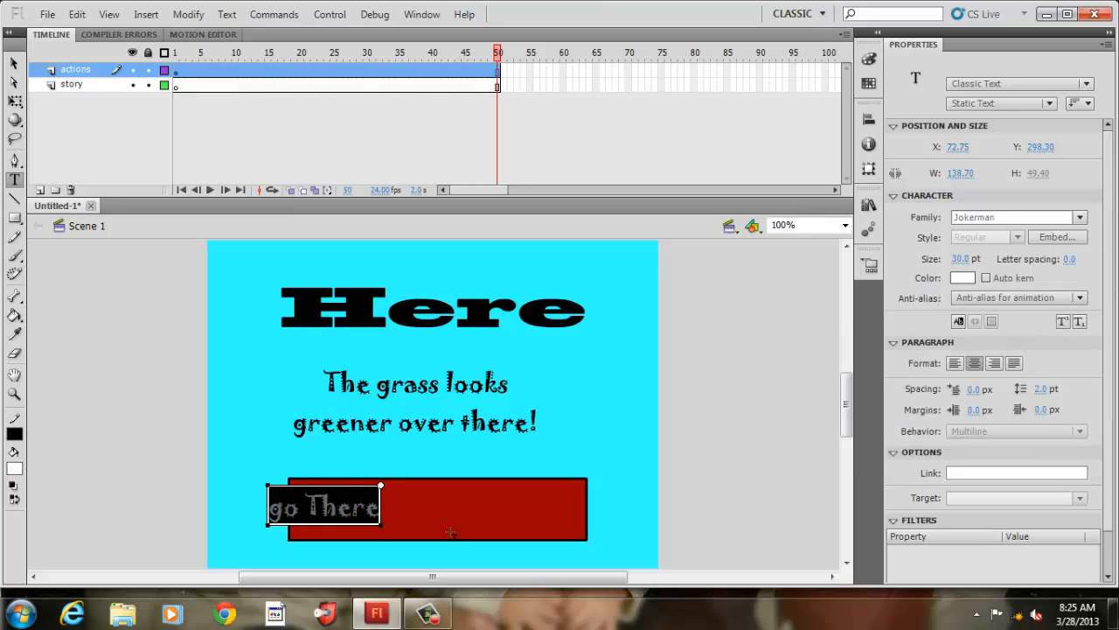
click(284, 508)
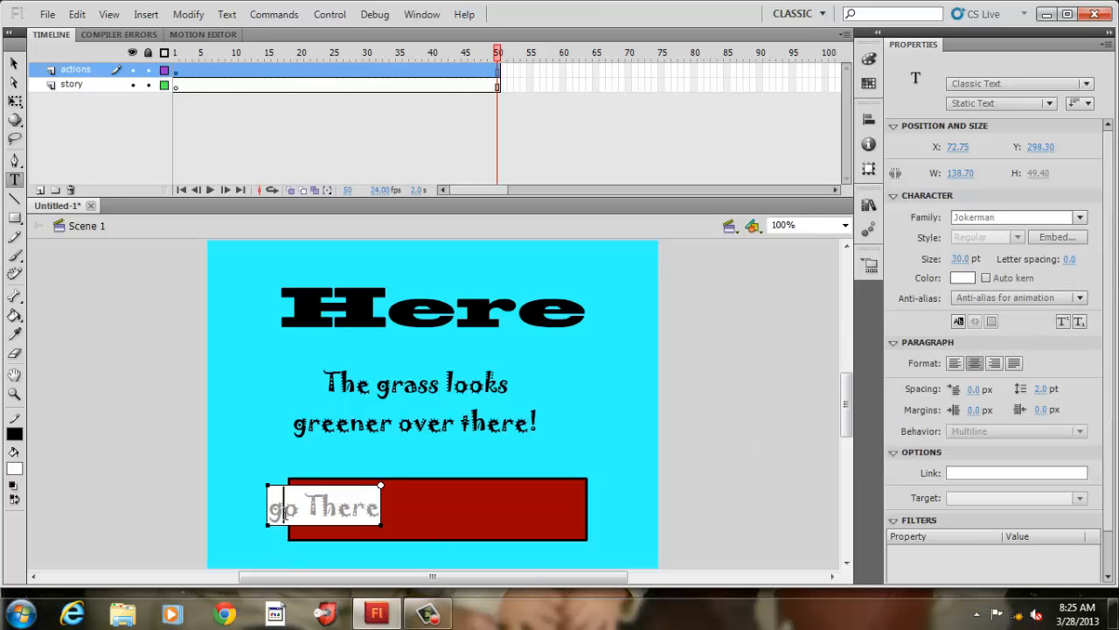
key(BackSpace)
text(G)
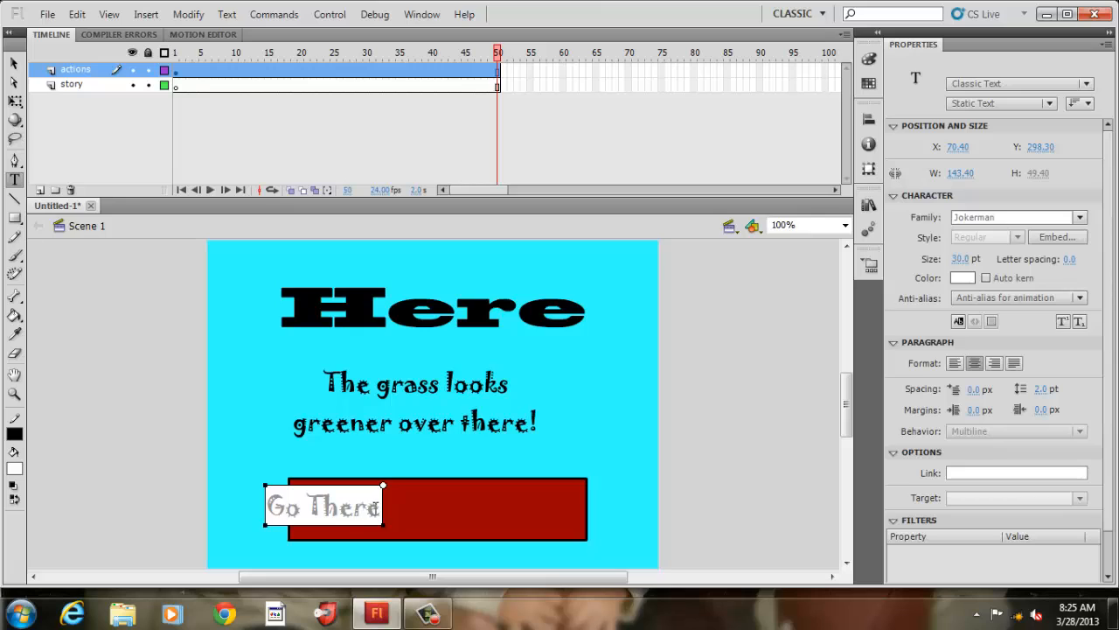
Step: Try Poplar Std on the whole "Go There" label and settle on Showcard Gothic as its font family
drag(381, 507, 265, 508)
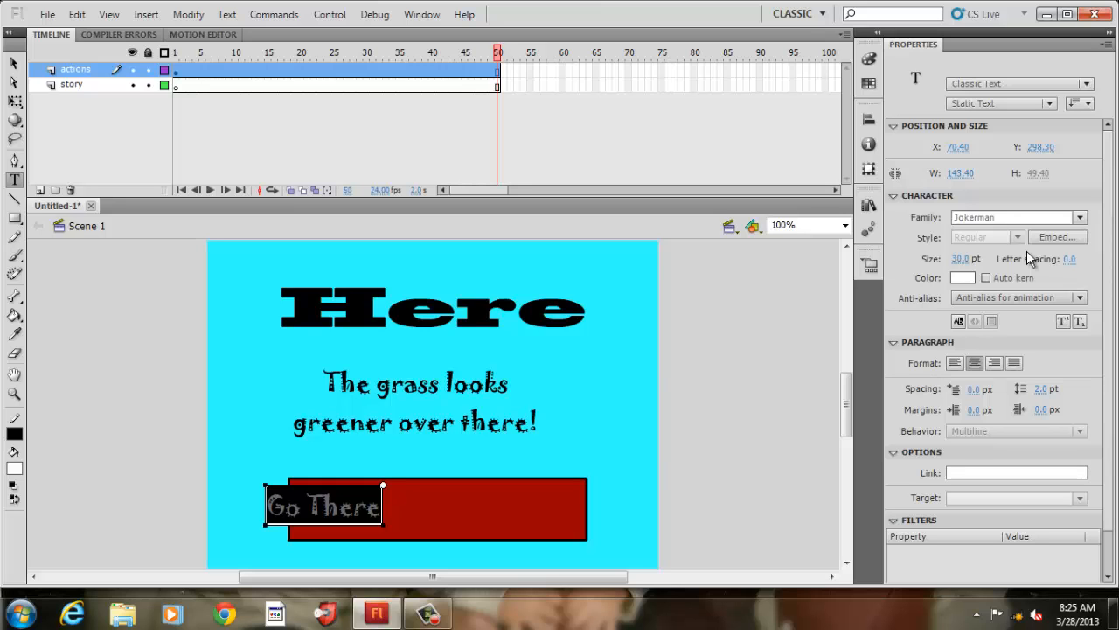
click(1081, 217)
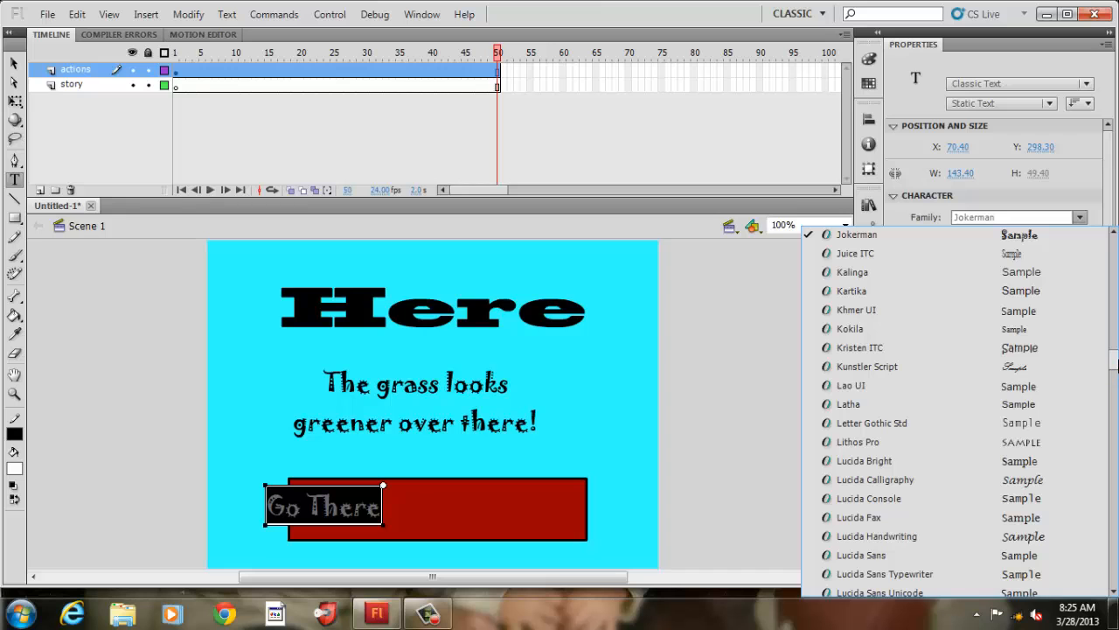
drag(1113, 361, 1117, 411)
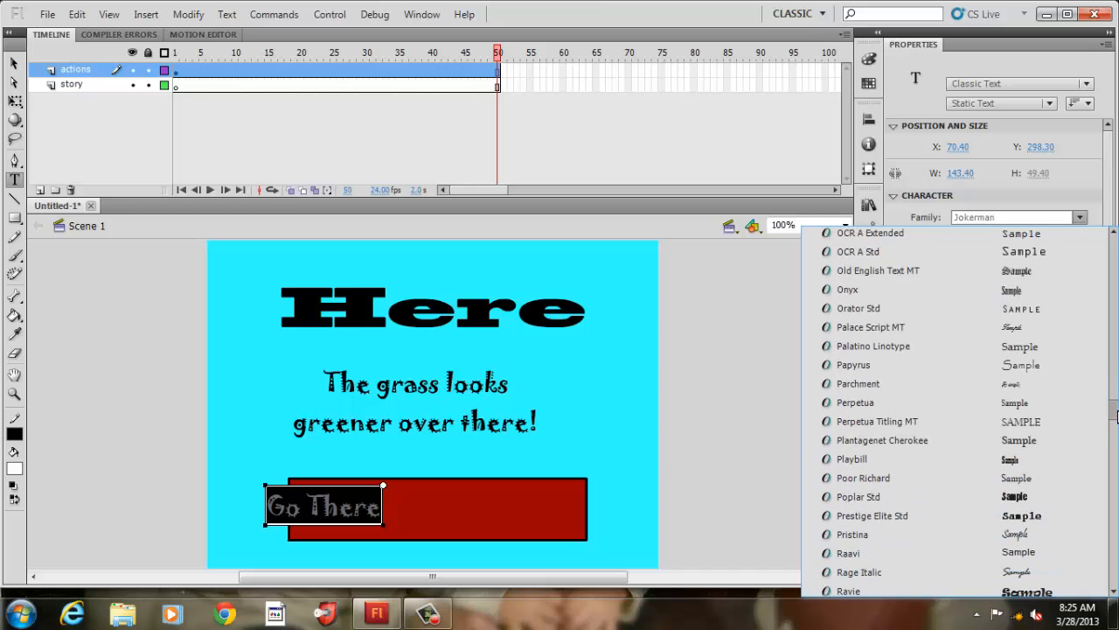
click(1058, 499)
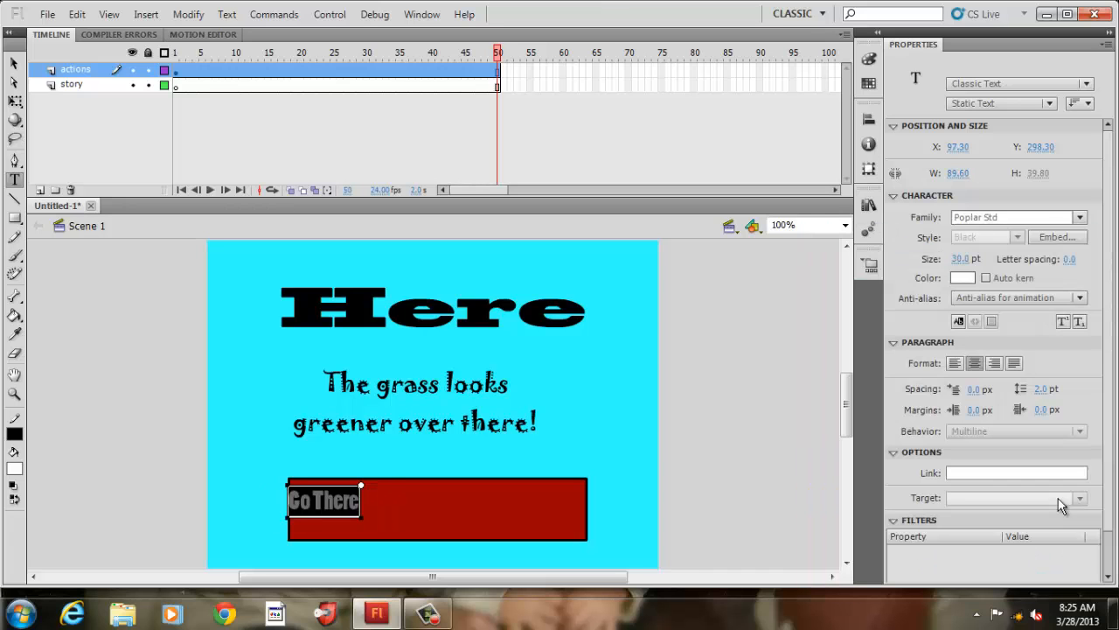
click(1080, 217)
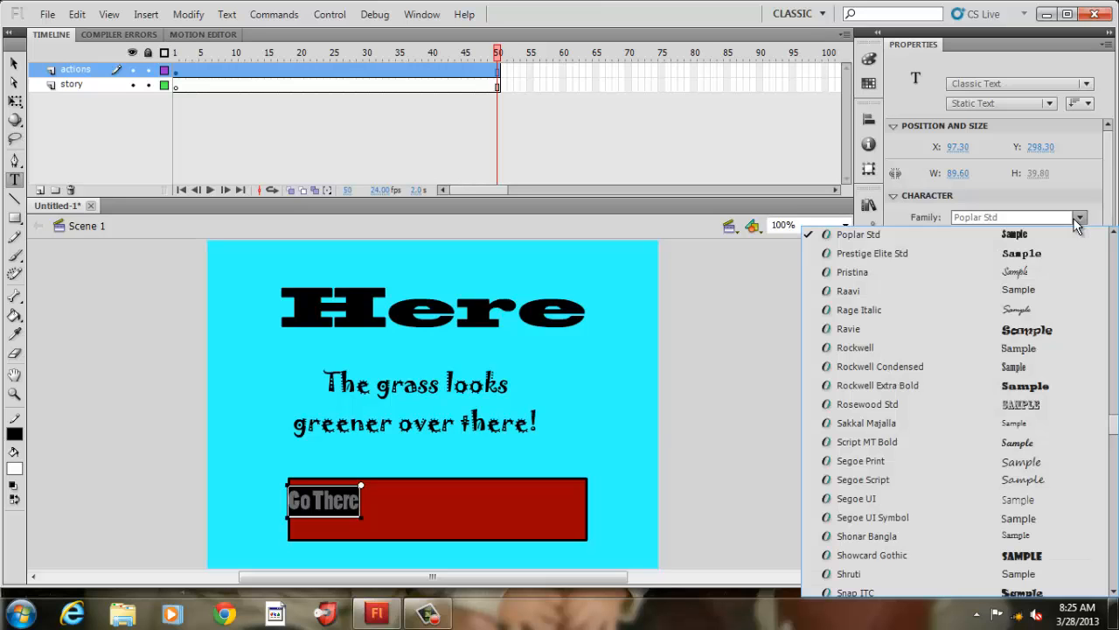
click(1092, 555)
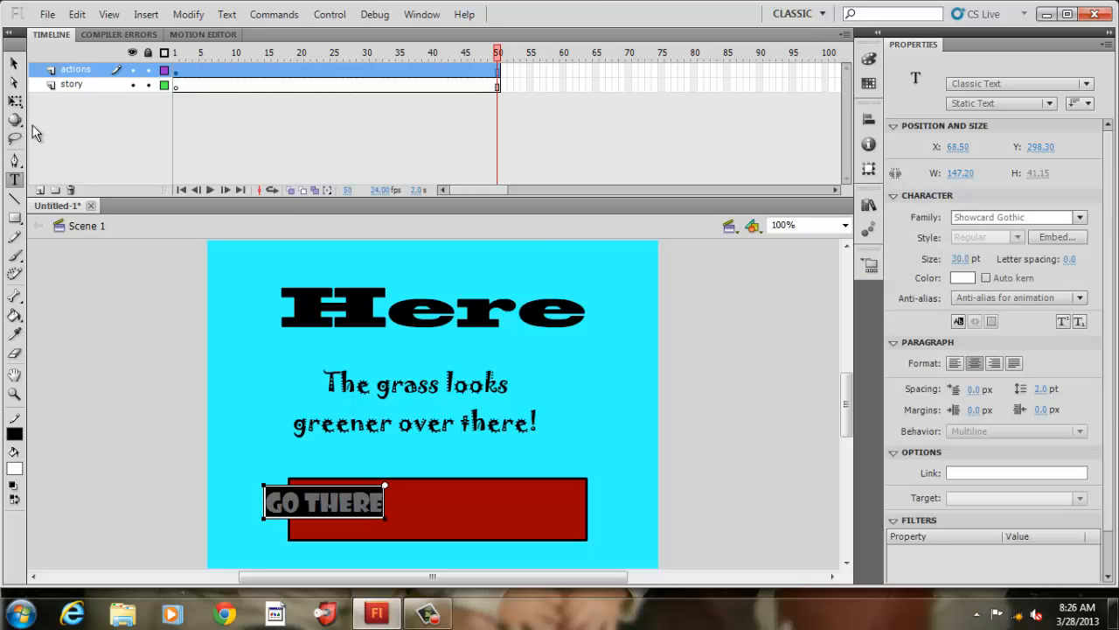
Step: Move the "Go There" label to the center of the red rectangle and fine-tune its position
click(14, 63)
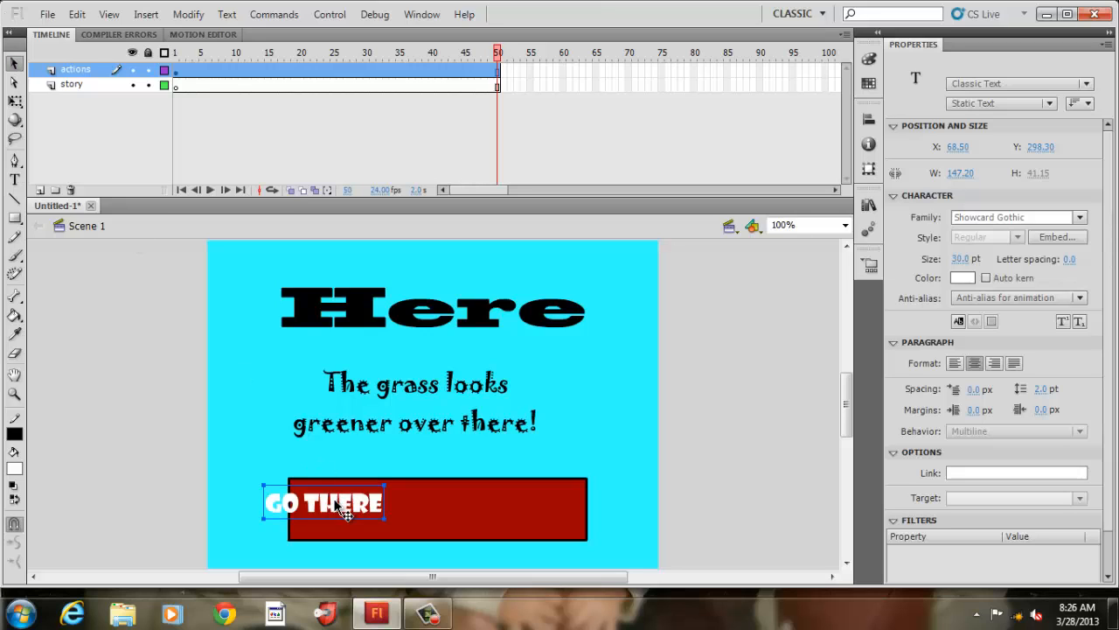
drag(330, 505, 436, 506)
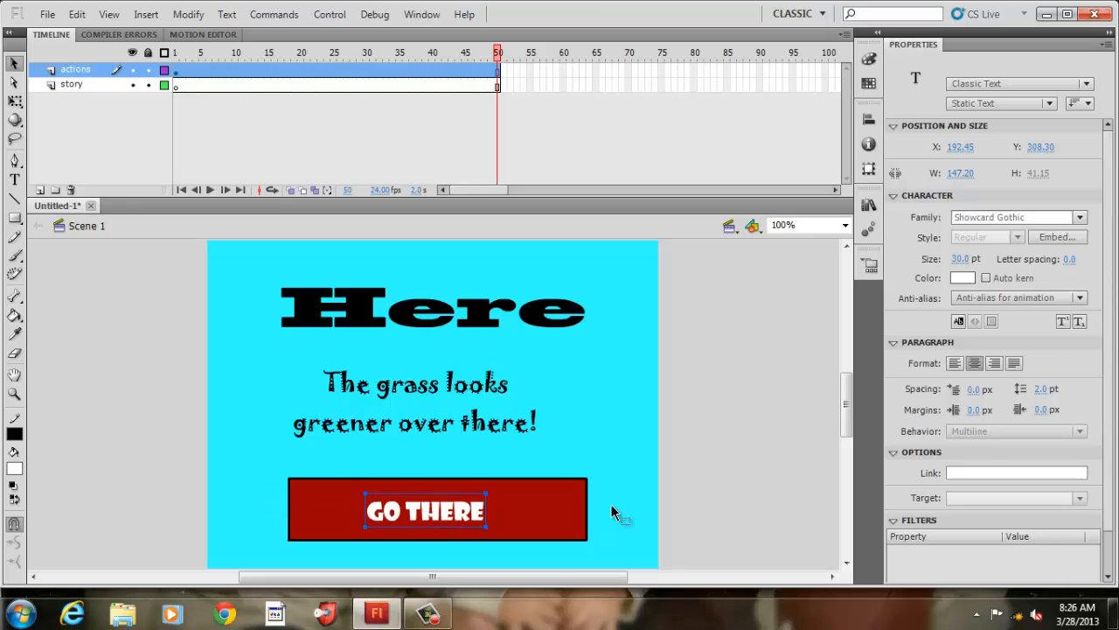
key(Up)
key(Up)
key(Up)
key(Right)
key(Right)
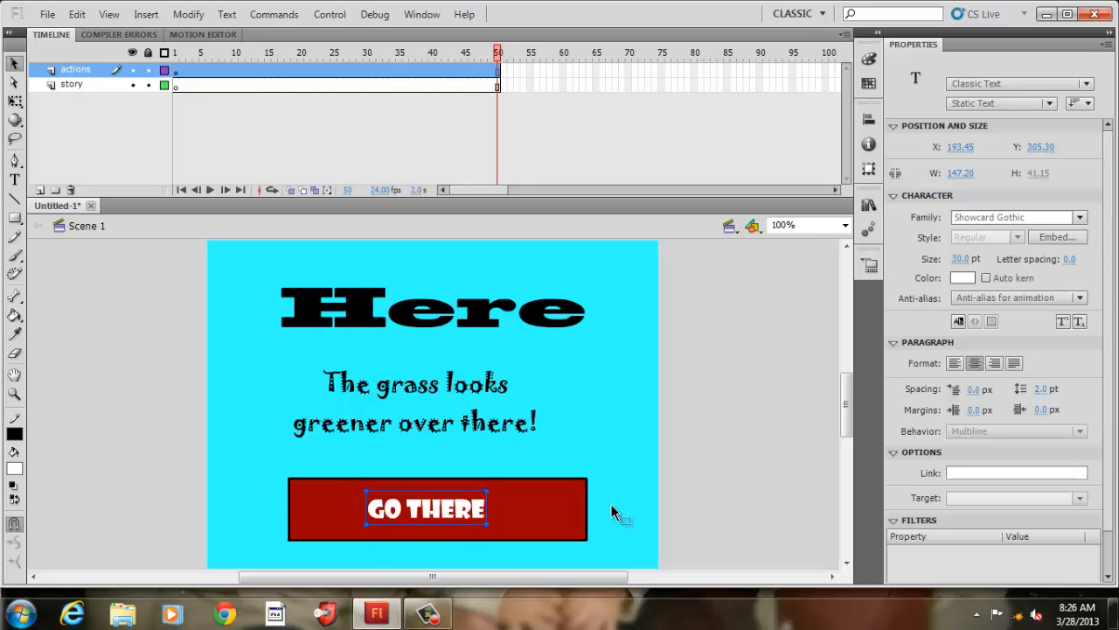
Step: Add an exclamation mark to the end of the button label and set the whole text to 45 pt
double_click(484, 510)
click(483, 509)
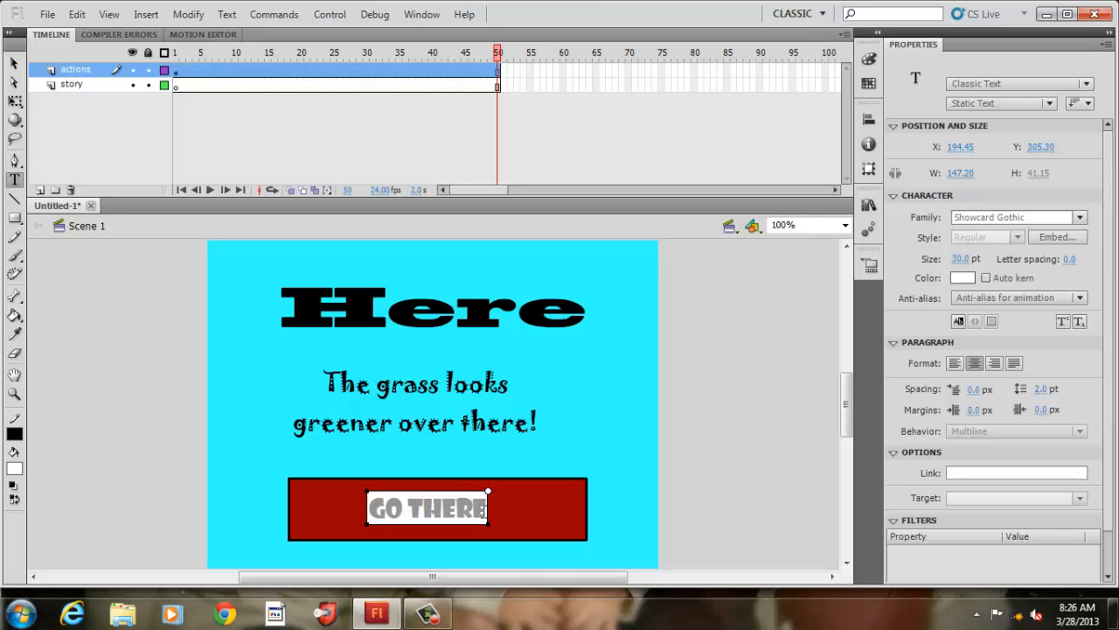
text(!)
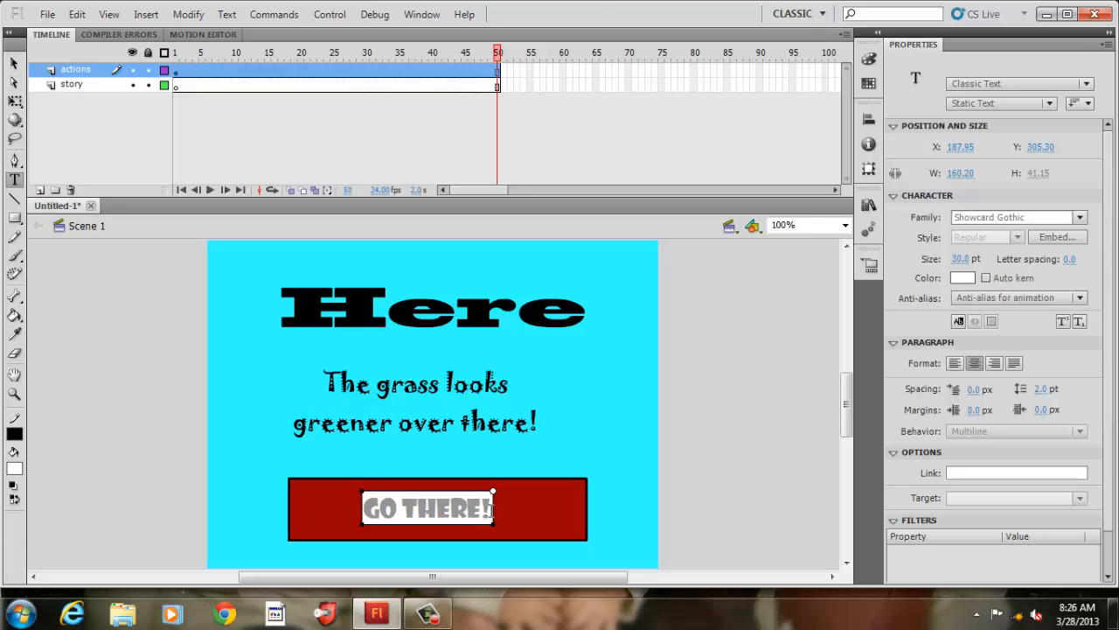
drag(487, 510, 361, 510)
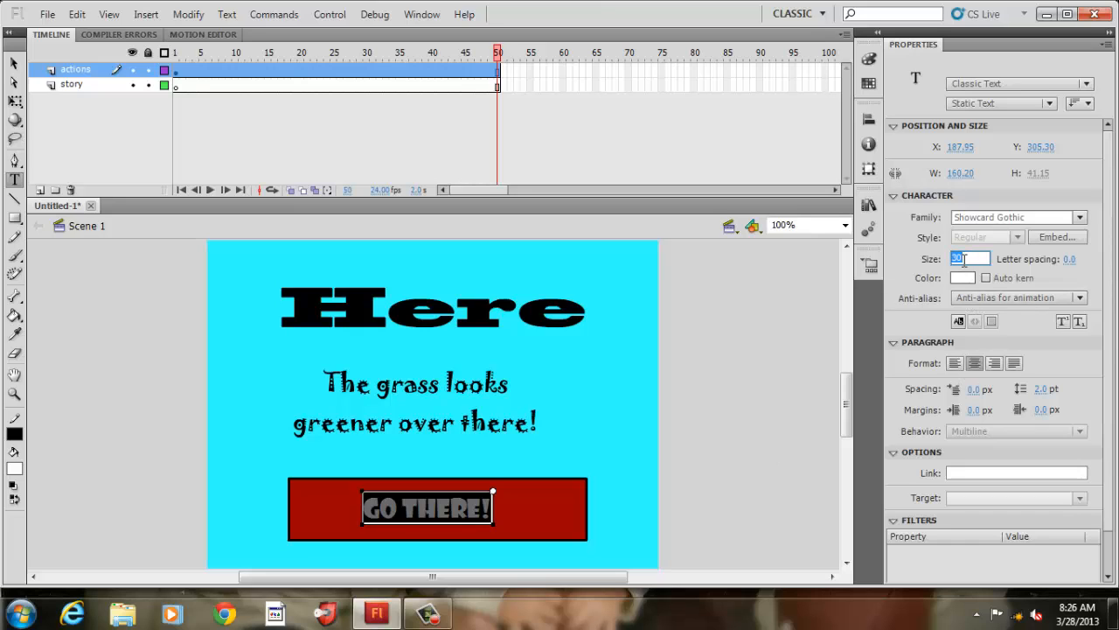
text(45)
click(14, 63)
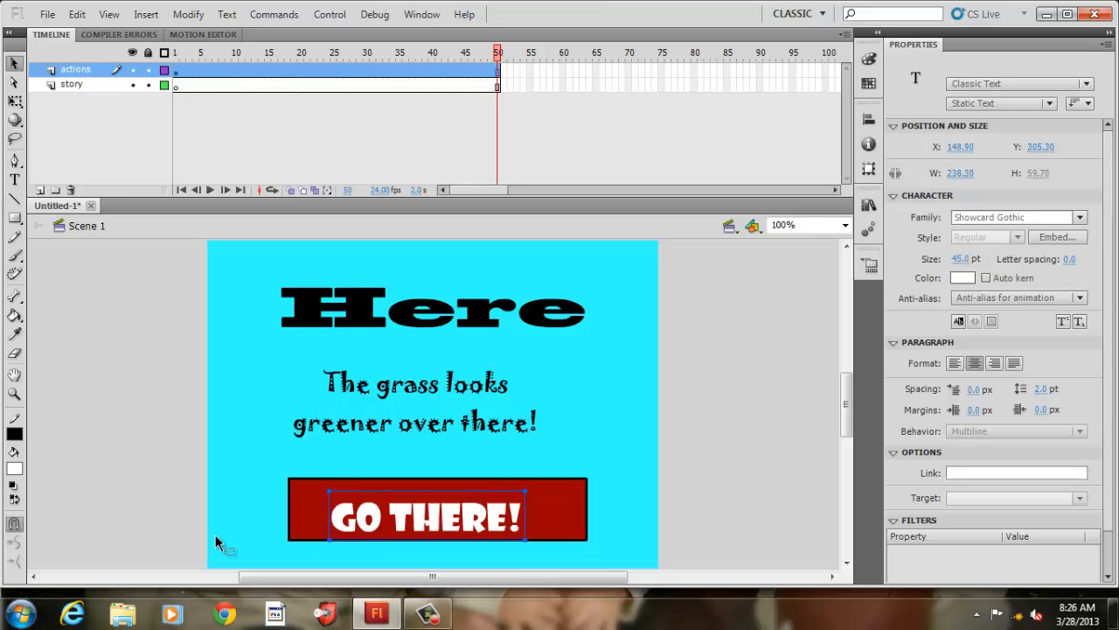
Step: Nudge the enlarged "Go There!" label up until it is vertically centered in the red rectangle
key(Up)
key(Up)
key(Up)
key(Up)
key(Up)
key(Up)
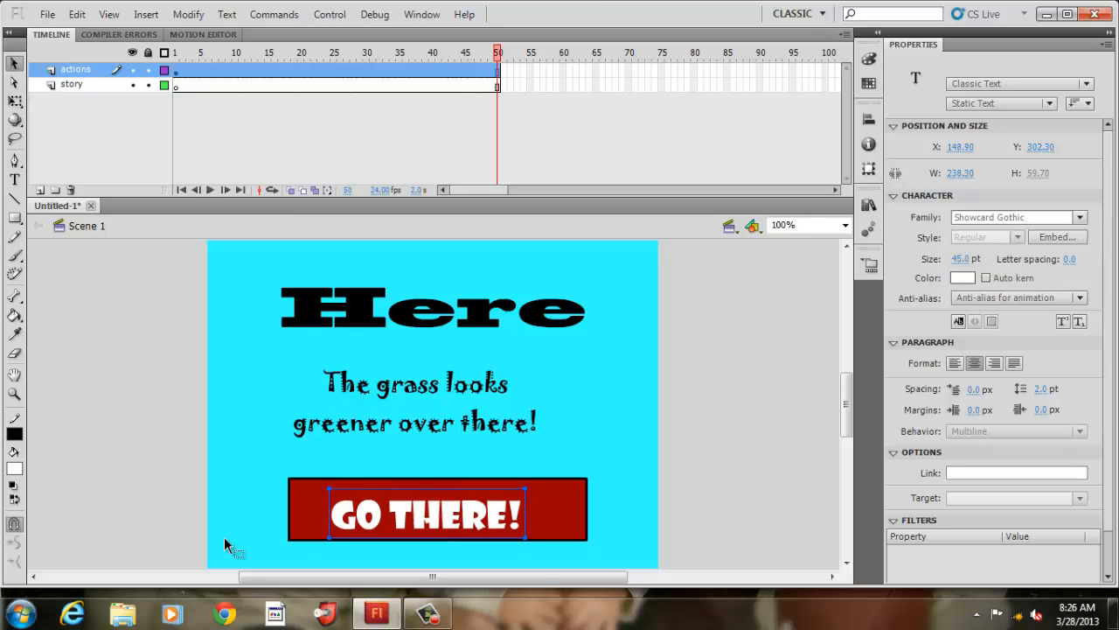
key(Up)
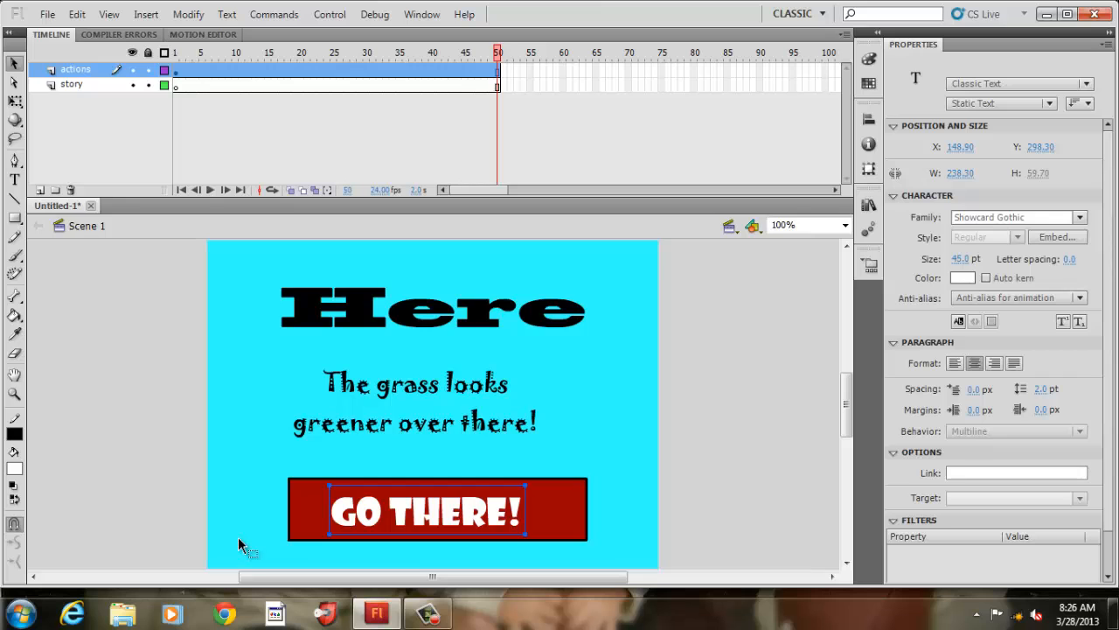
Step: Convert the red rectangle together with its label into a Button symbol named "Go There Btn"
drag(264, 461, 630, 562)
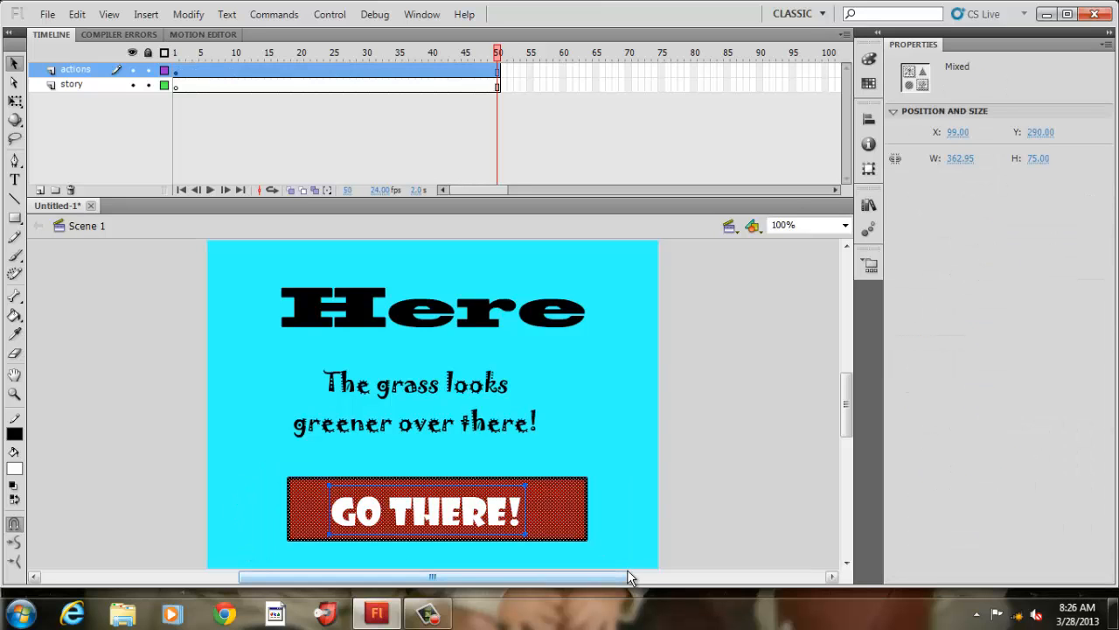
right_click(563, 540)
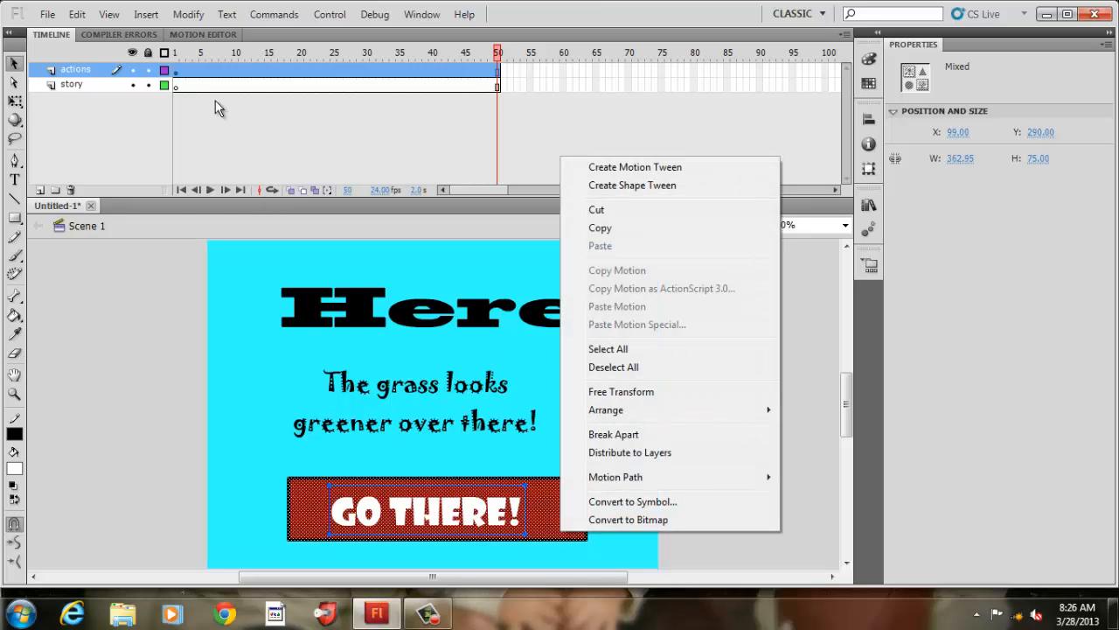
click(189, 15)
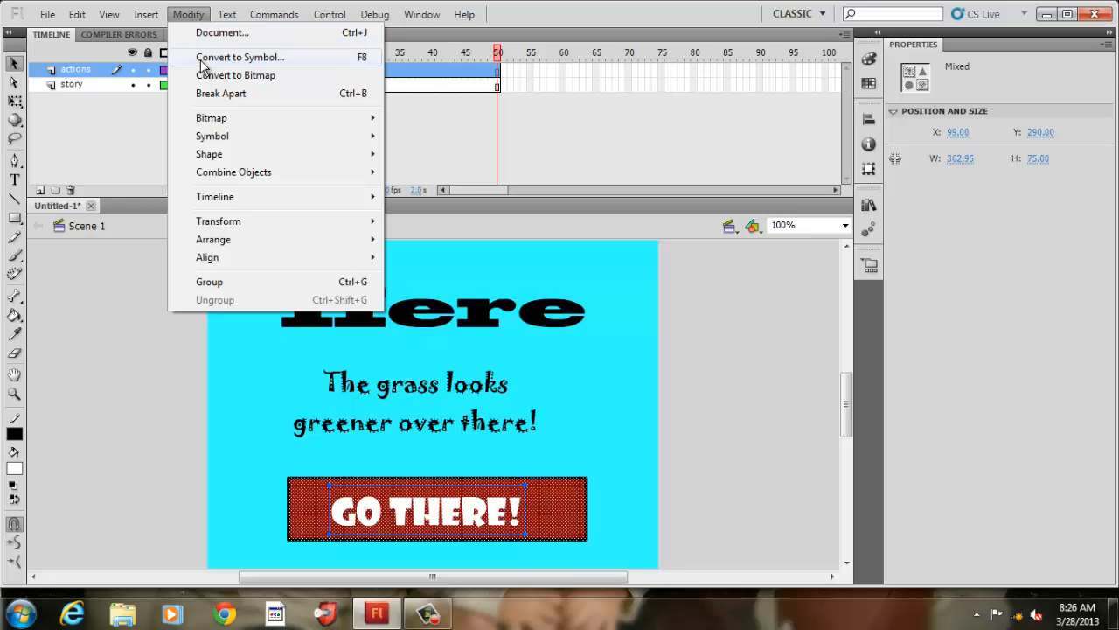
click(202, 60)
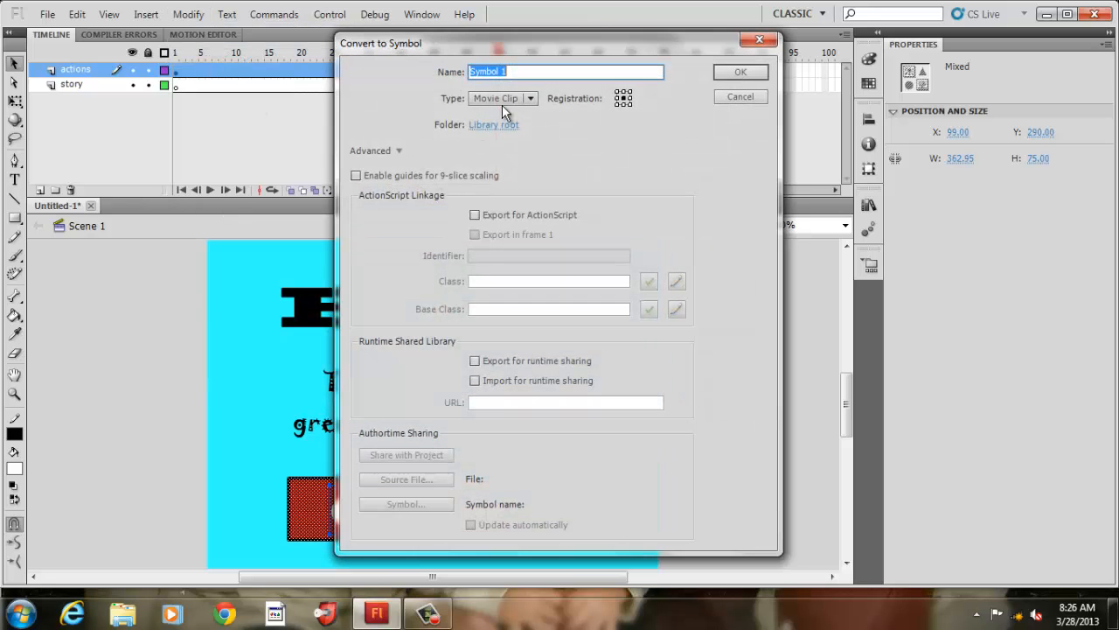
click(530, 99)
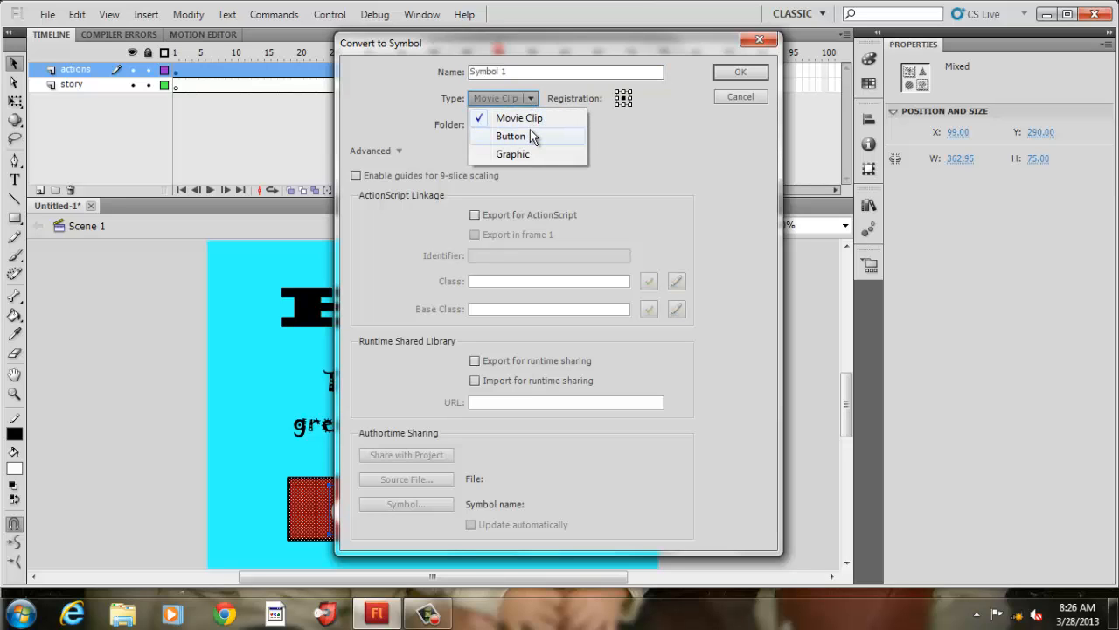
click(532, 137)
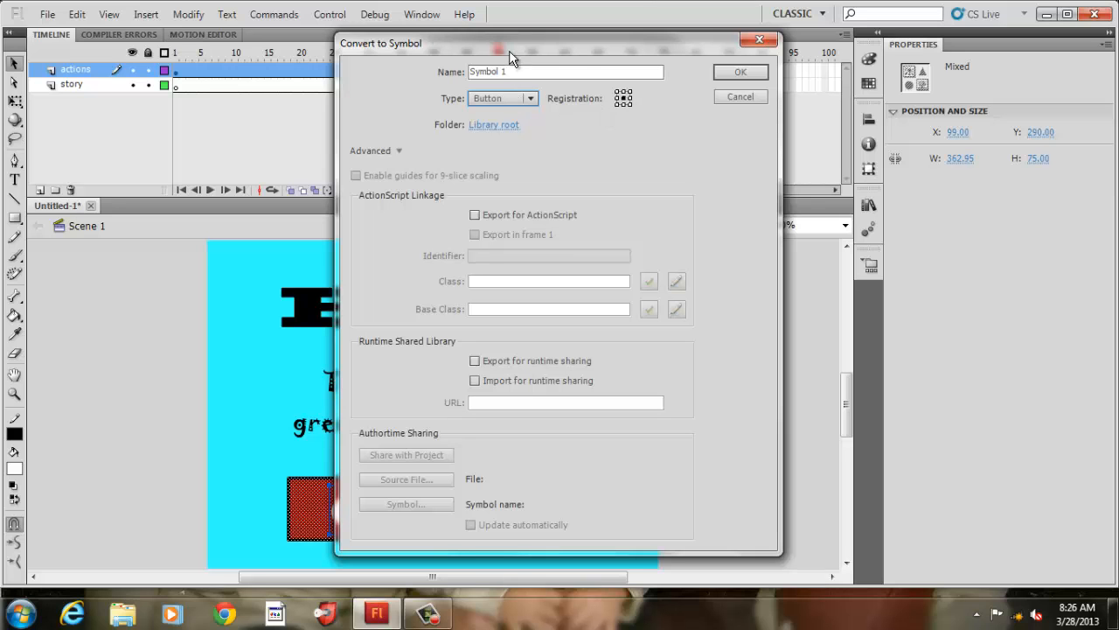
drag(499, 45, 524, 65)
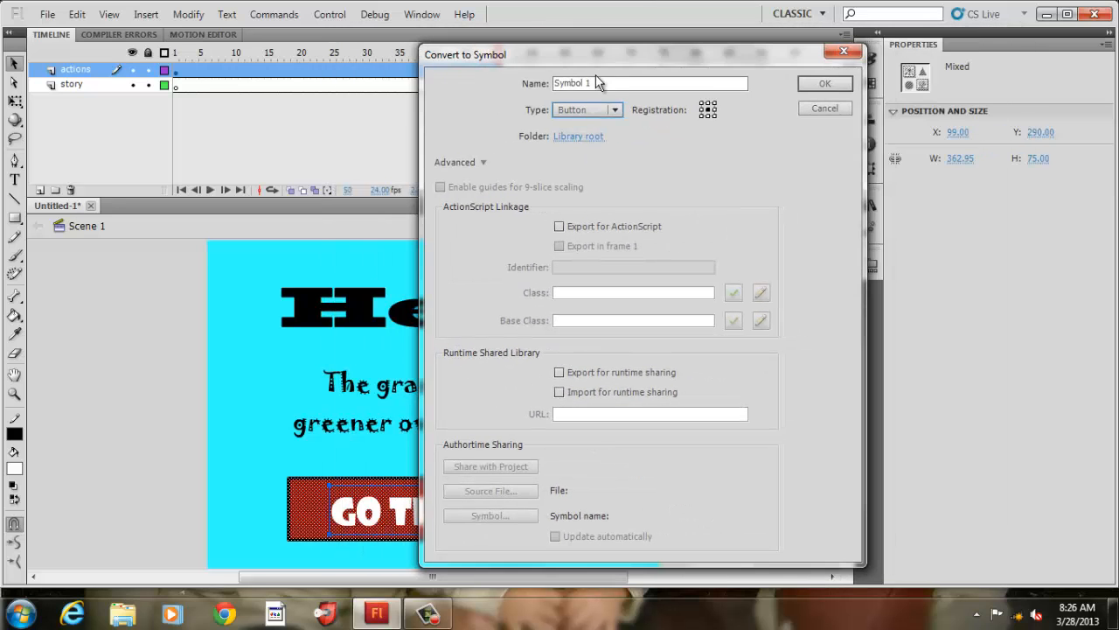
drag(597, 83, 485, 83)
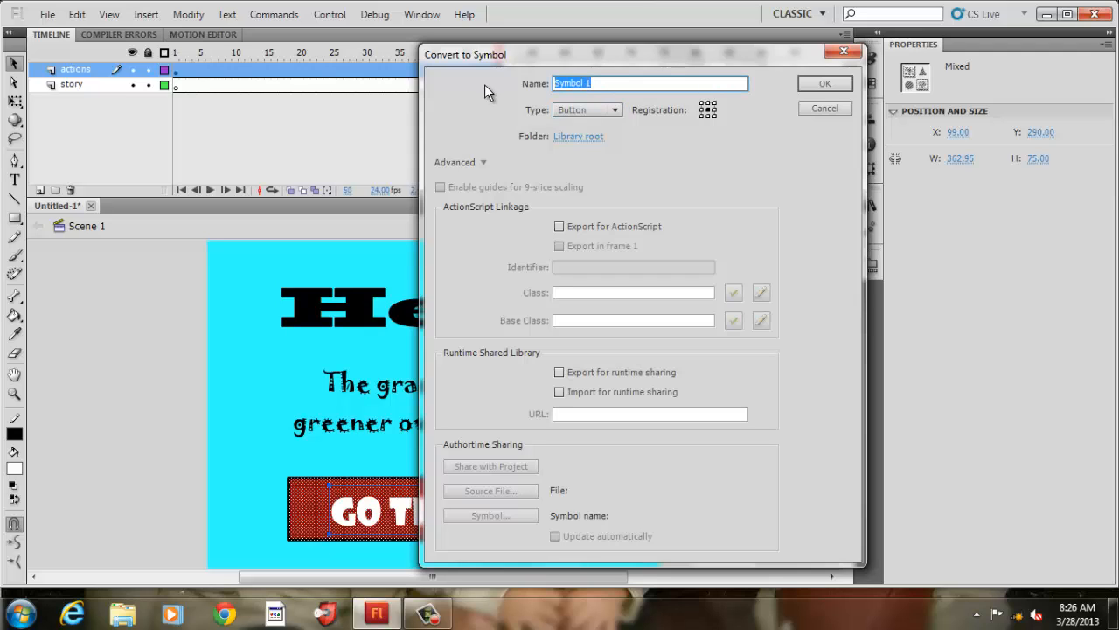
text(Go There Btn)
click(832, 85)
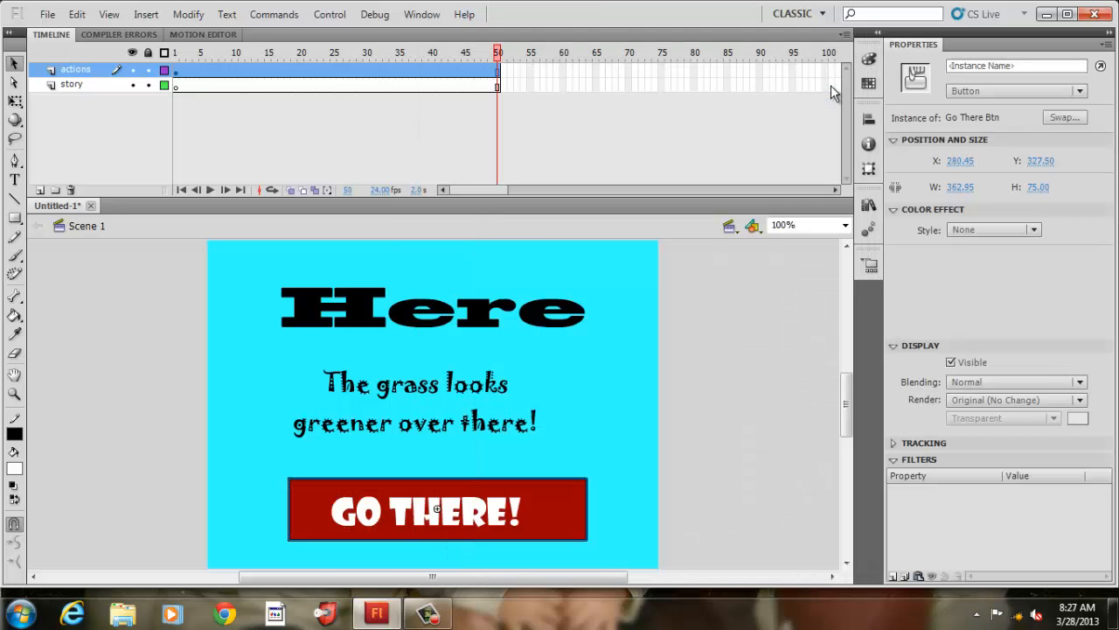
Step: Open the Go There Btn symbol for editing and insert a keyframe in its Over state
double_click(474, 506)
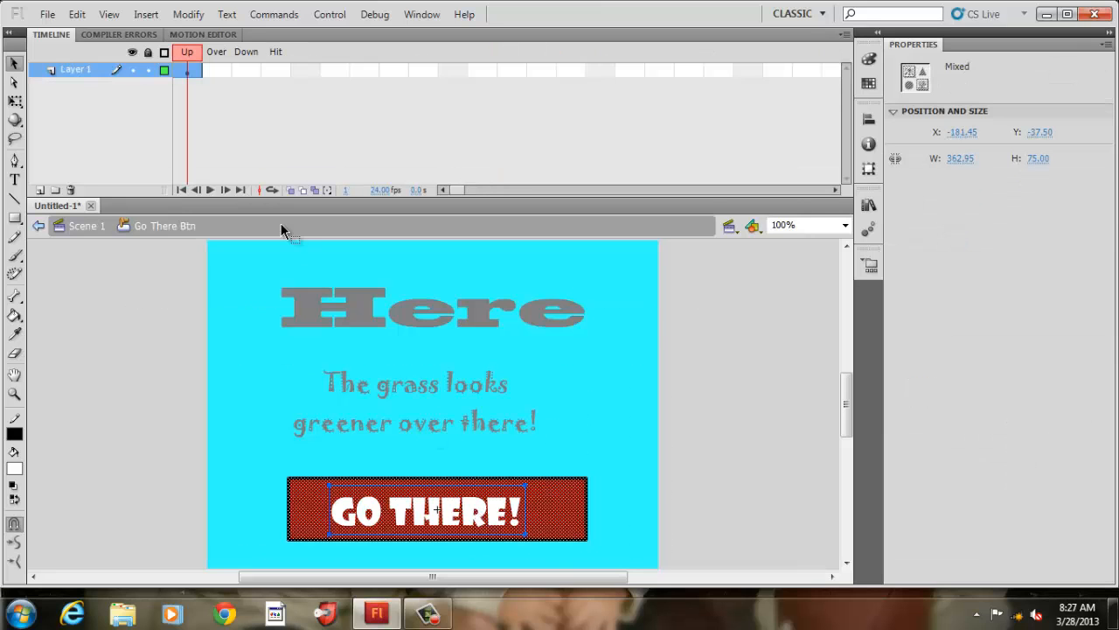
click(215, 74)
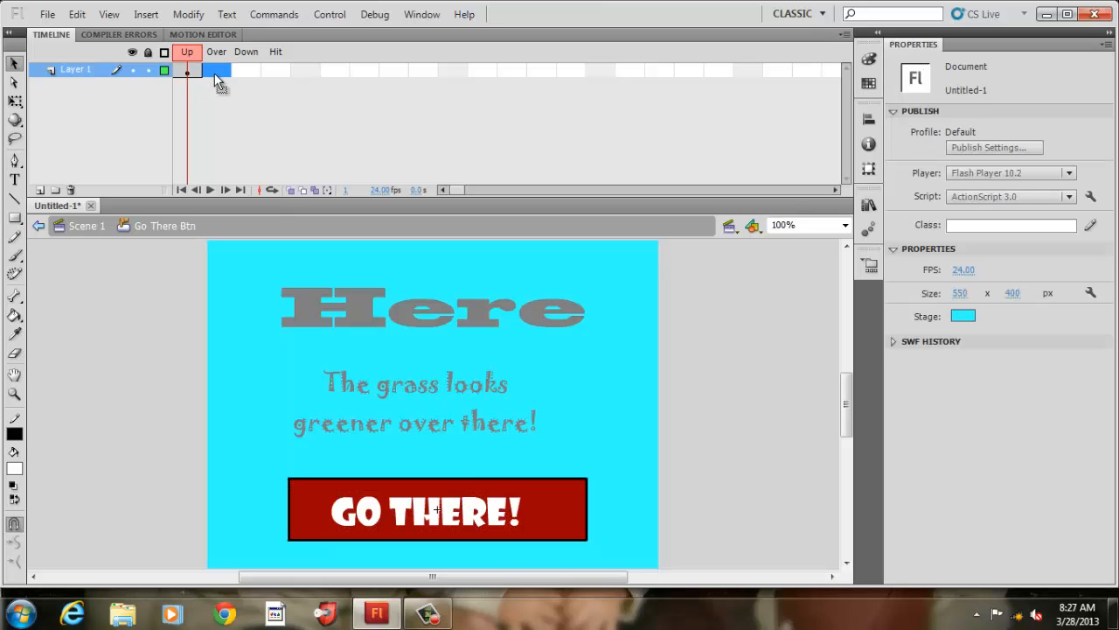
right_click(215, 75)
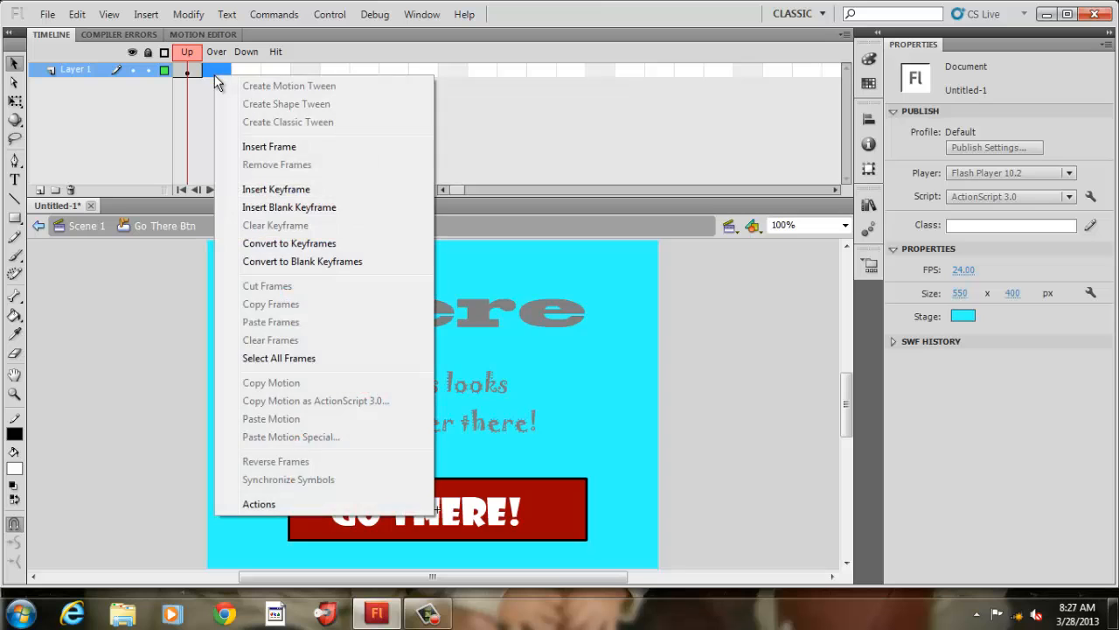
click(248, 191)
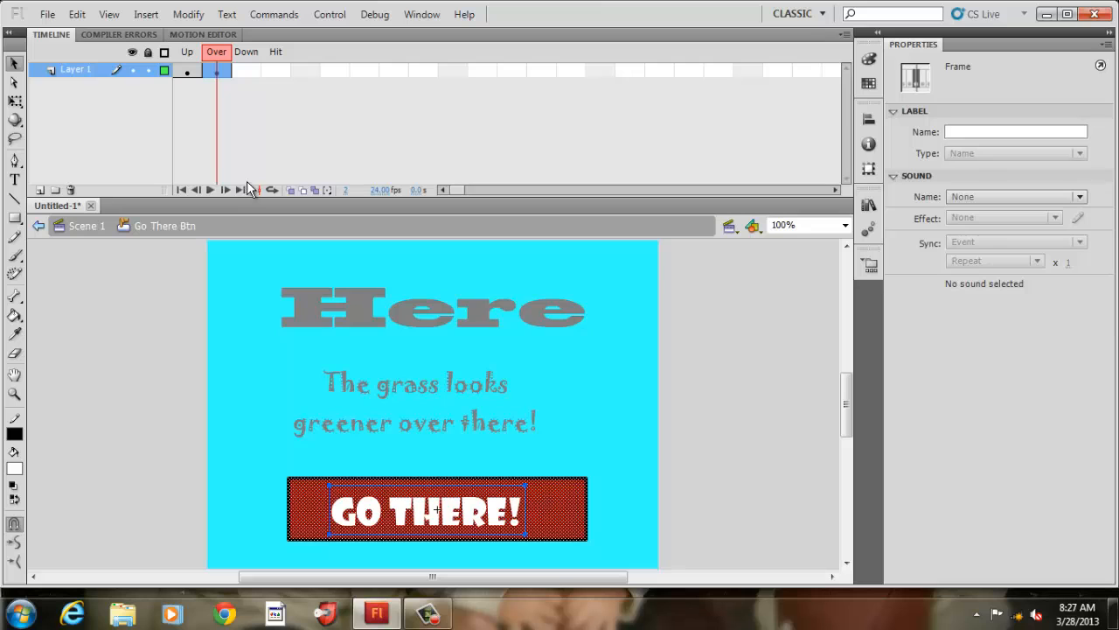
Step: Insert a keyframe in the button's Down state and change the rectangle's fill there to bright green
click(251, 73)
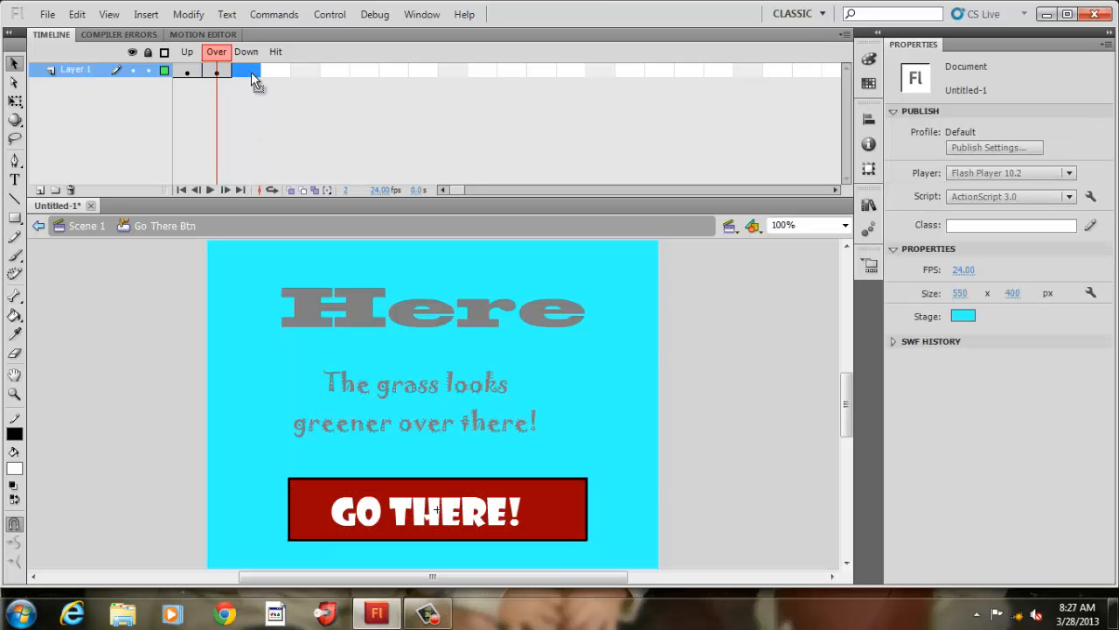
right_click(251, 72)
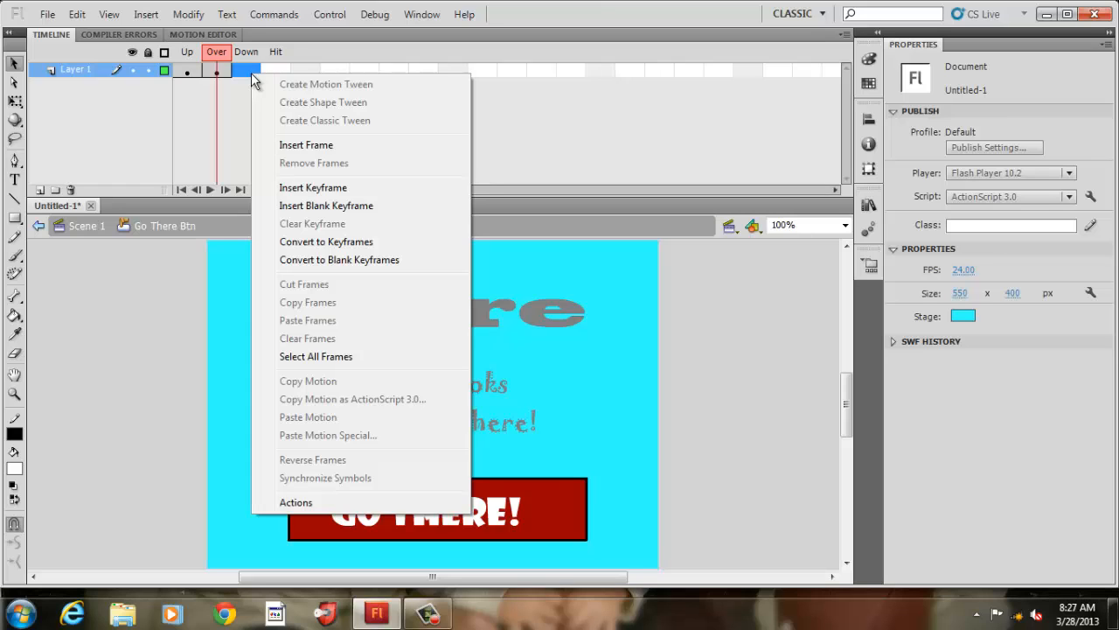
click(289, 187)
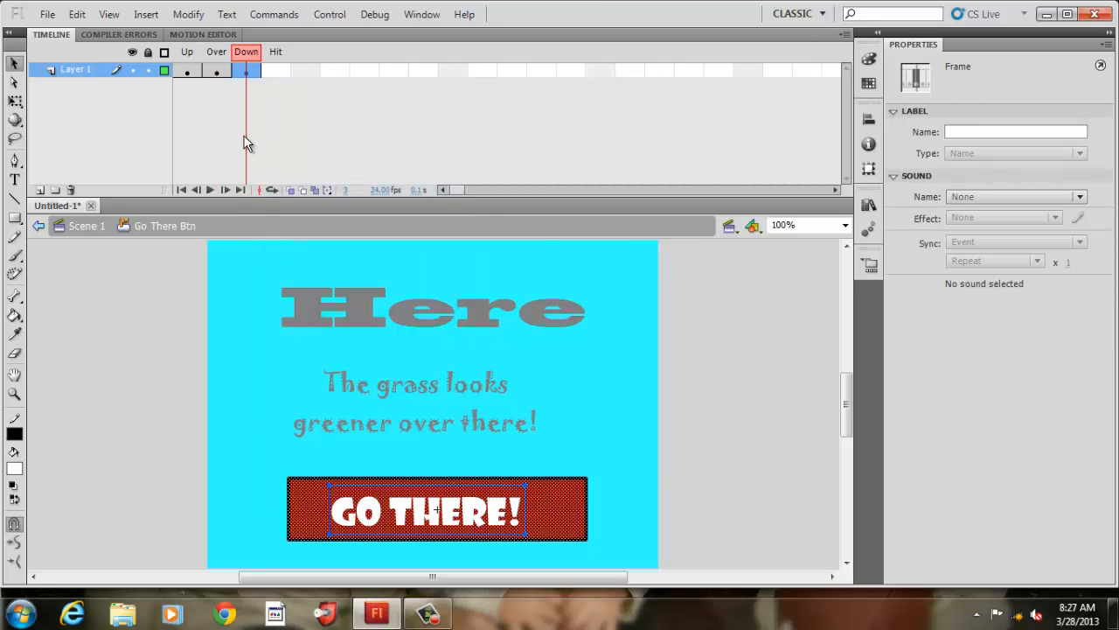
click(168, 332)
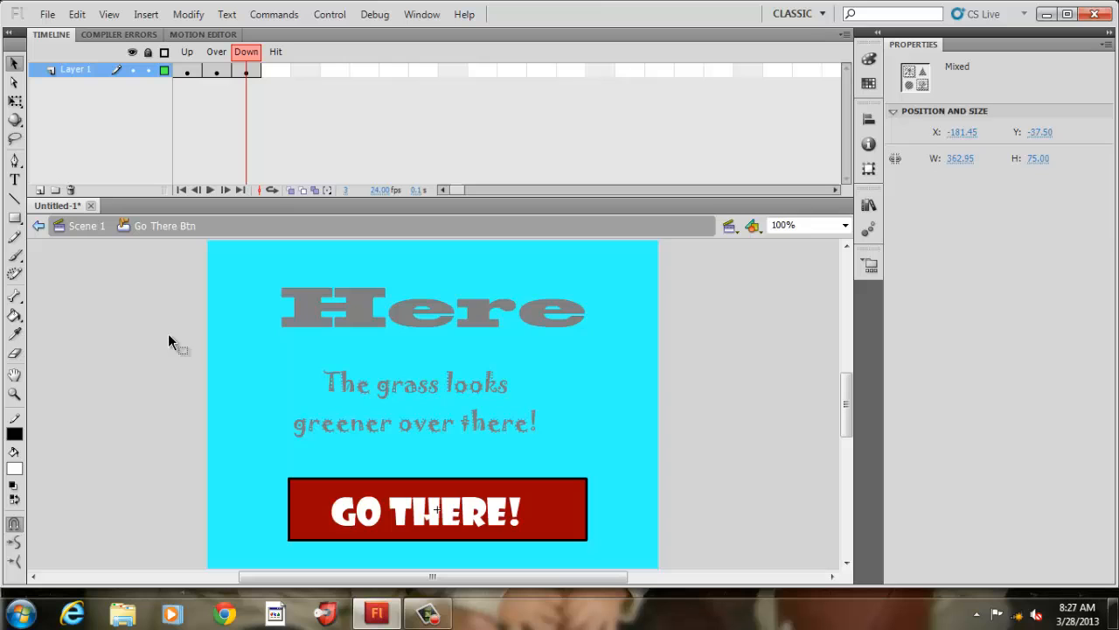
click(310, 501)
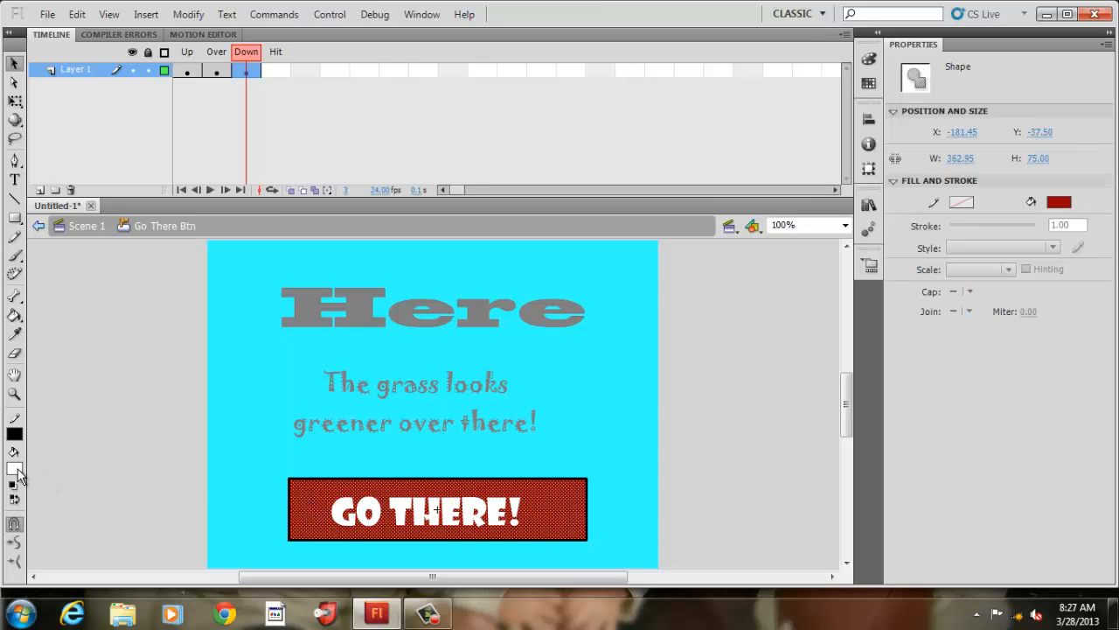
click(17, 473)
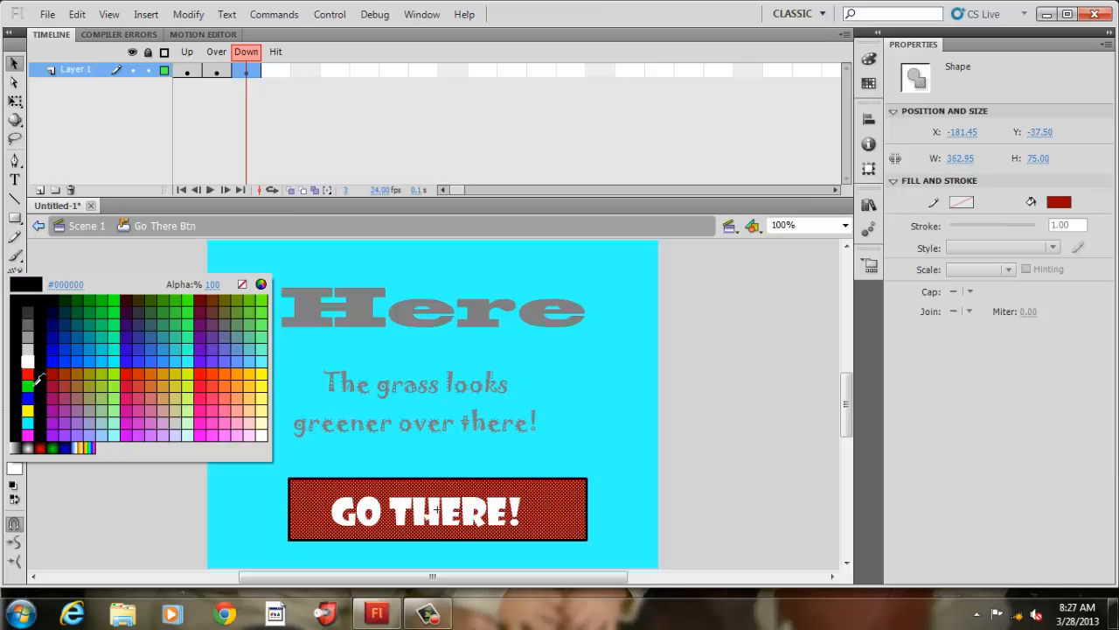
click(28, 385)
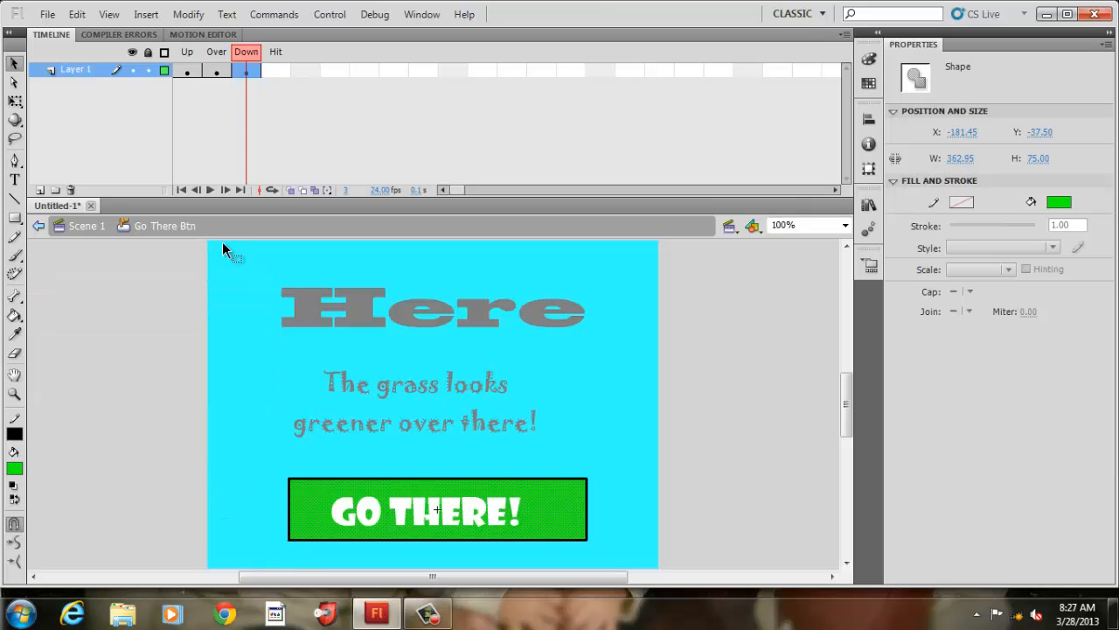
Step: Change the rectangle's fill in the button's Over state to magenta
click(186, 70)
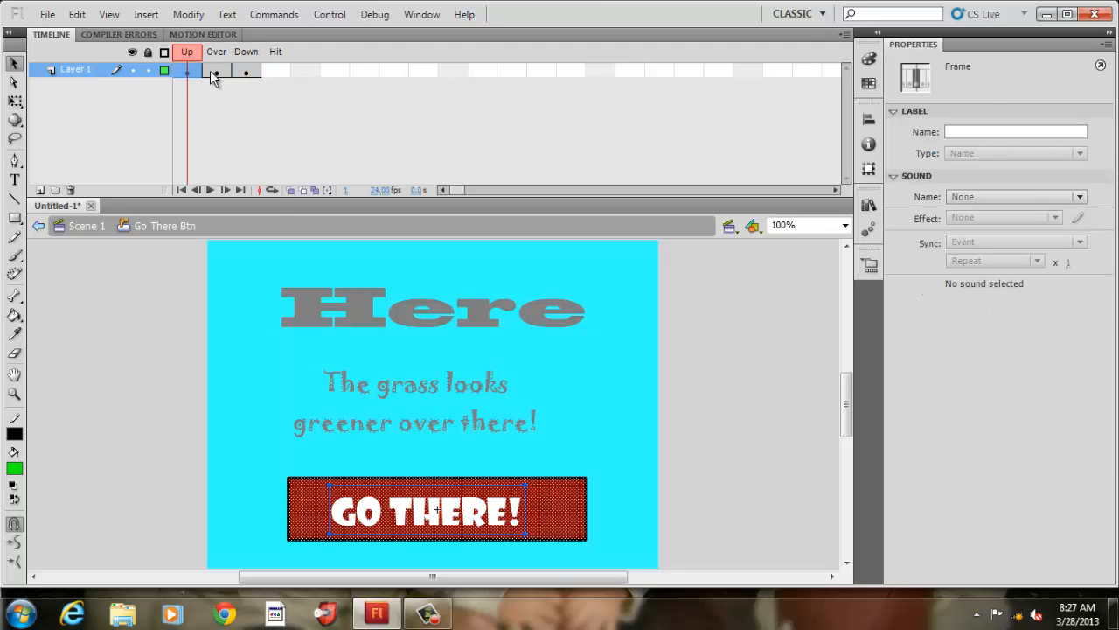
click(213, 71)
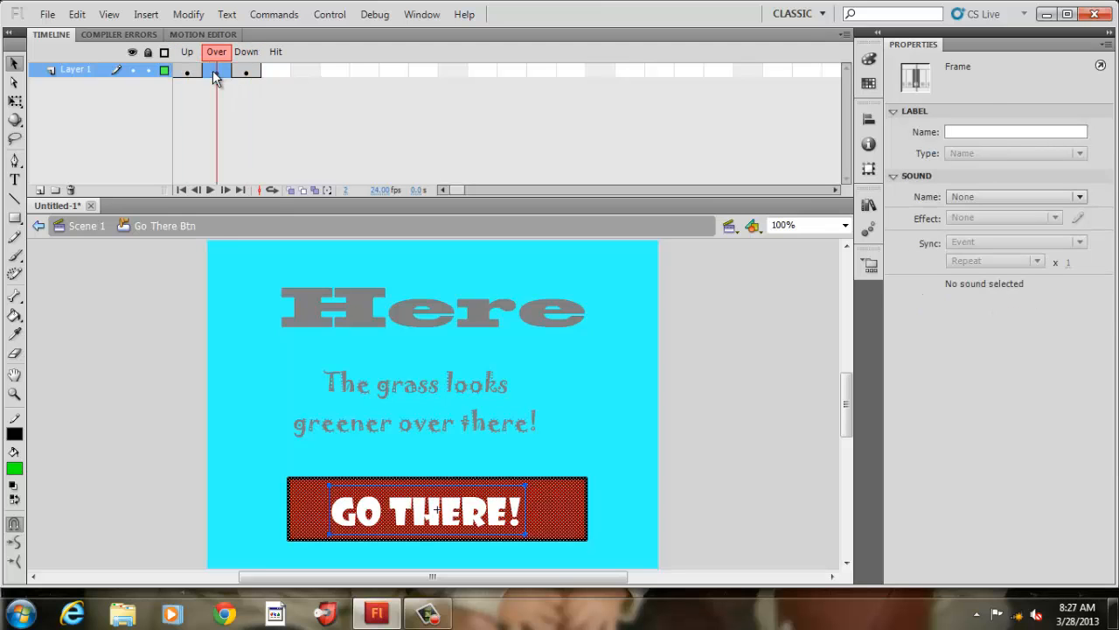
click(165, 411)
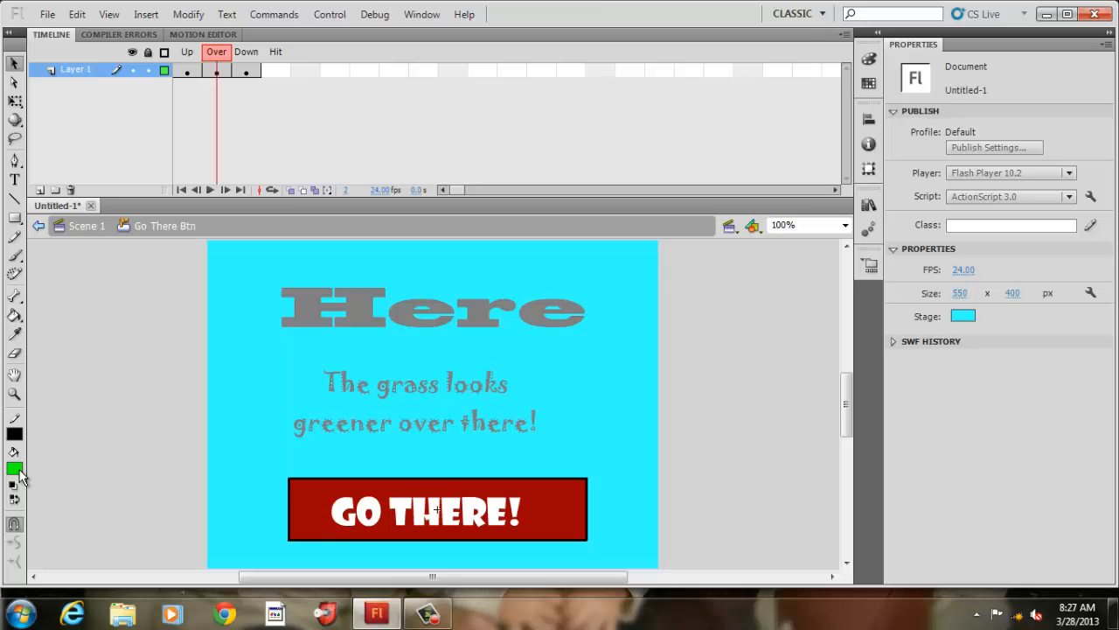
click(301, 516)
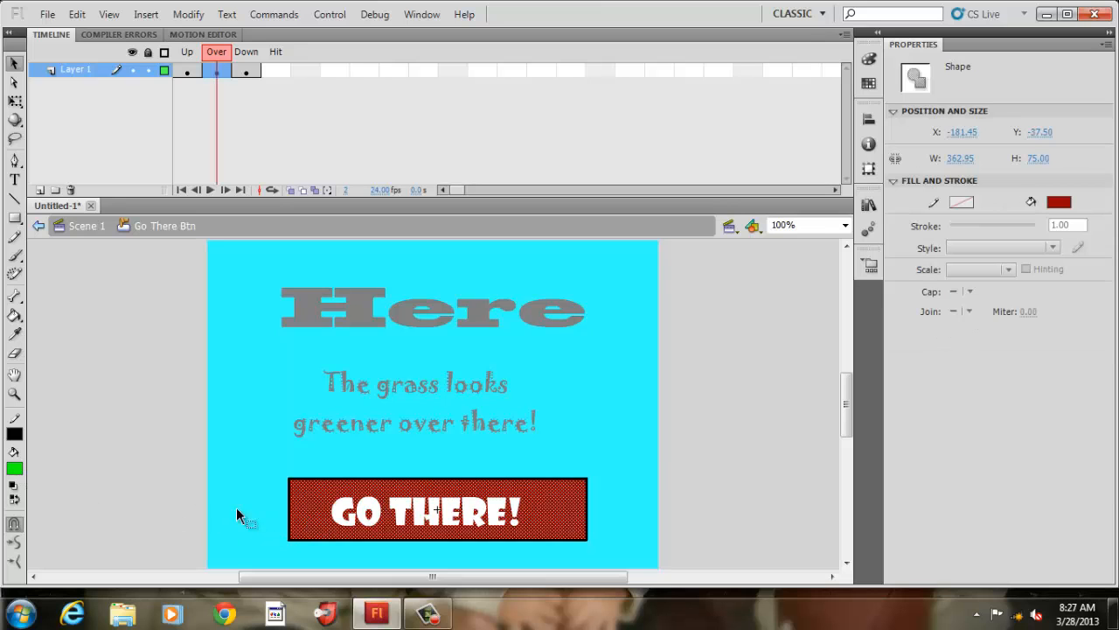
click(14, 468)
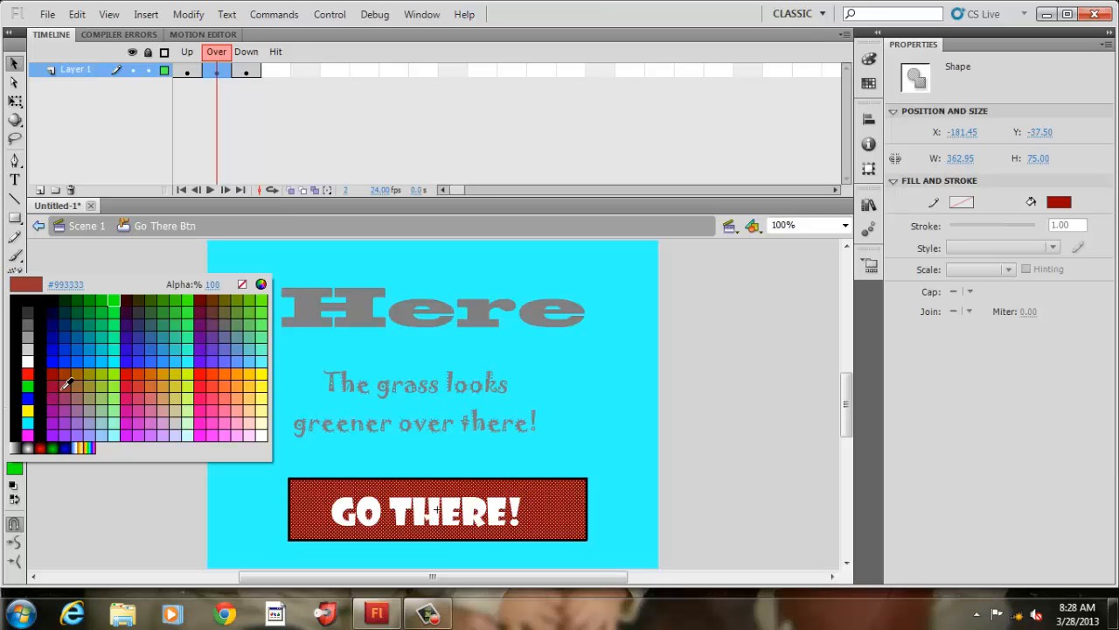
click(28, 435)
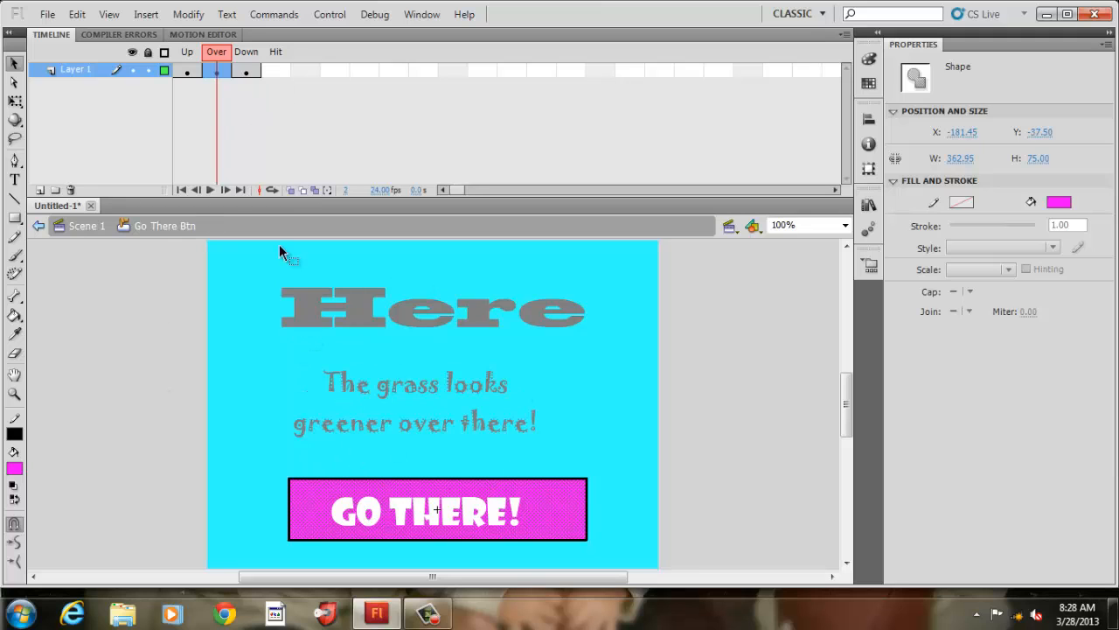
Step: Insert a keyframe in the button's Hit state and return to Scene 1
click(273, 69)
right_click(273, 69)
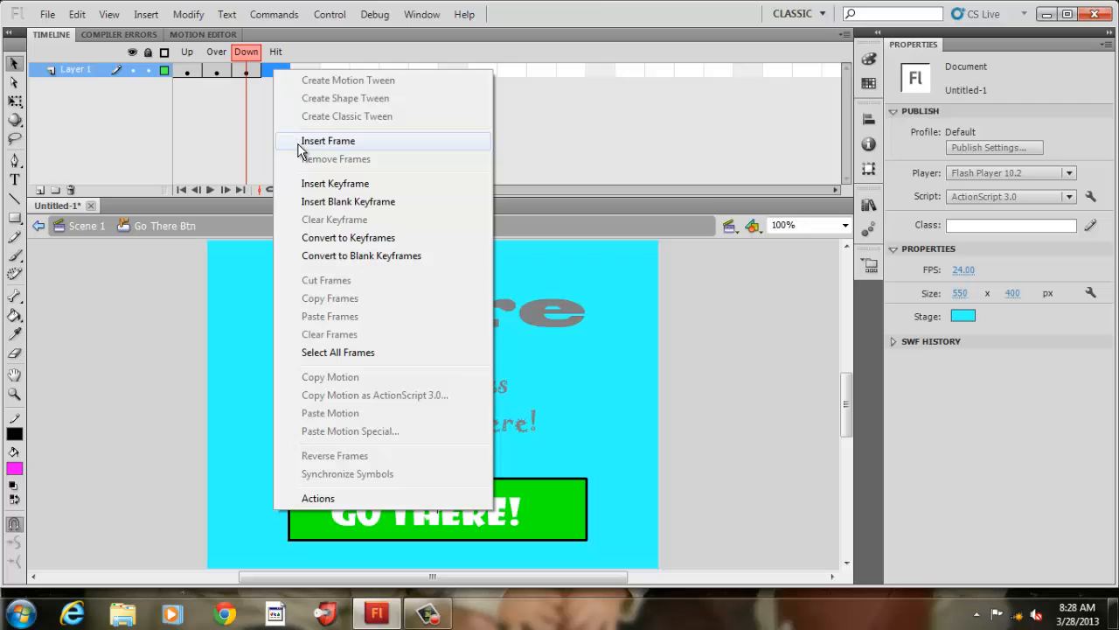
click(333, 183)
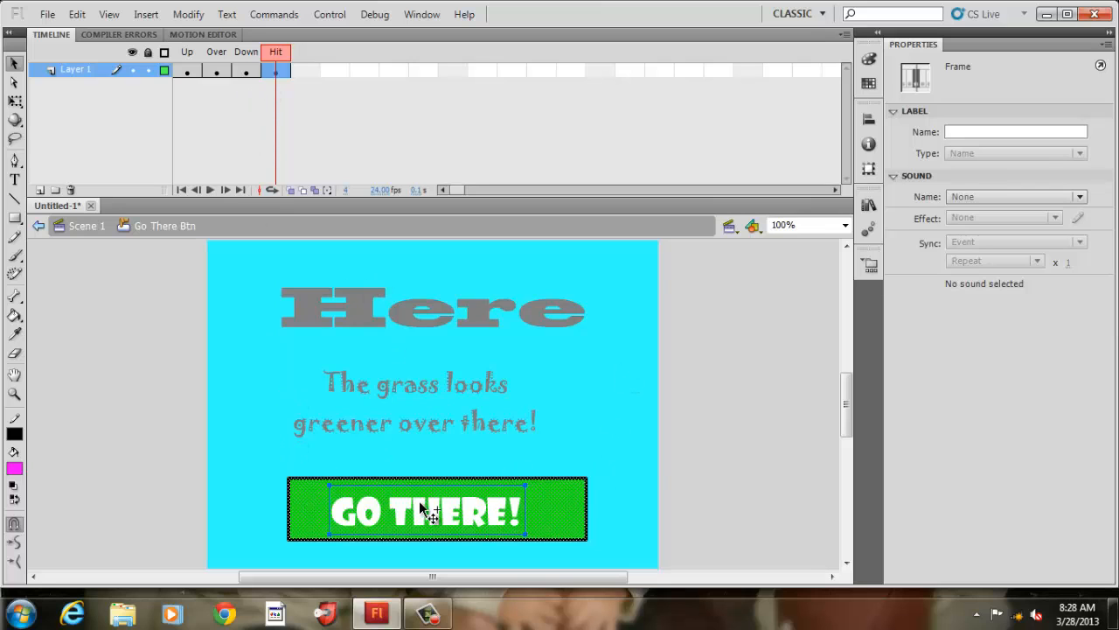
click(81, 229)
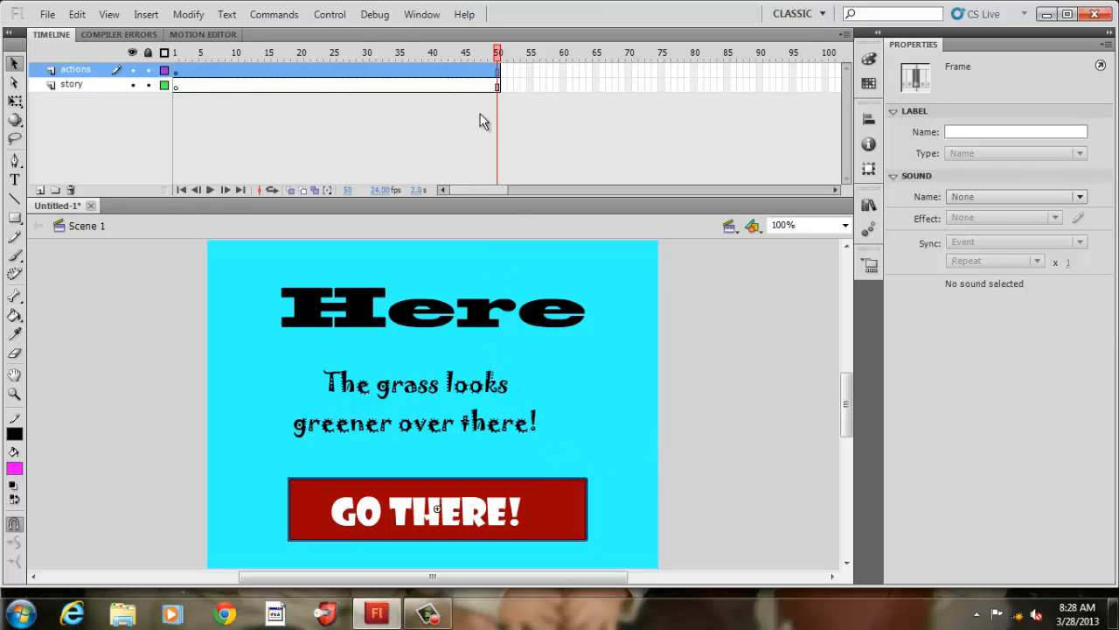
Step: Test the movie in Flash Professional, try the Go There! button's states, and close the preview
click(341, 21)
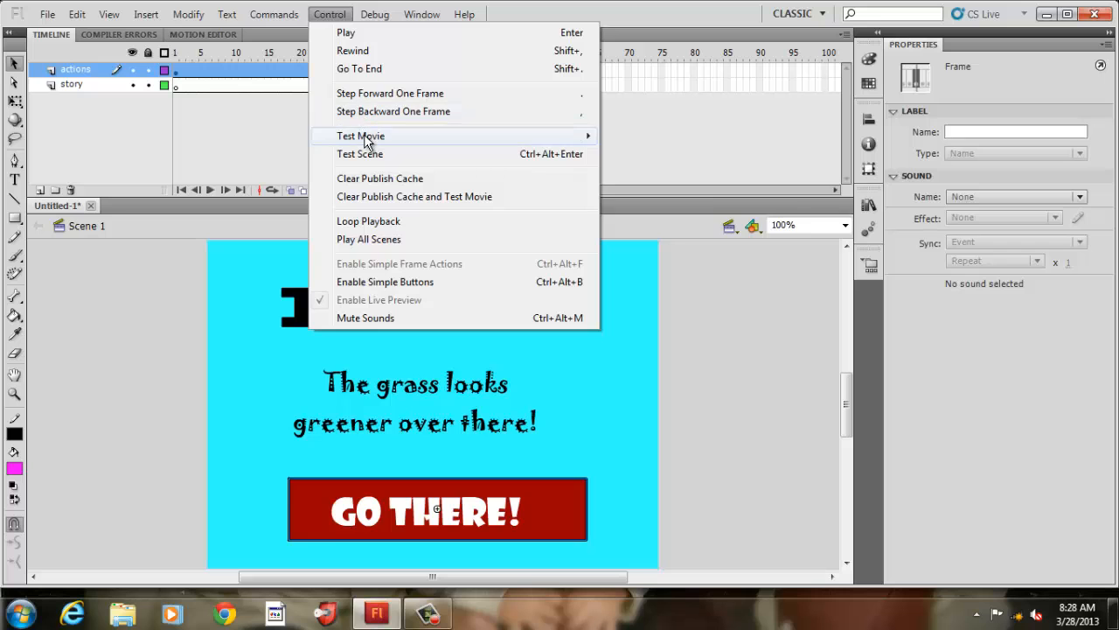
mouse_move(367, 141)
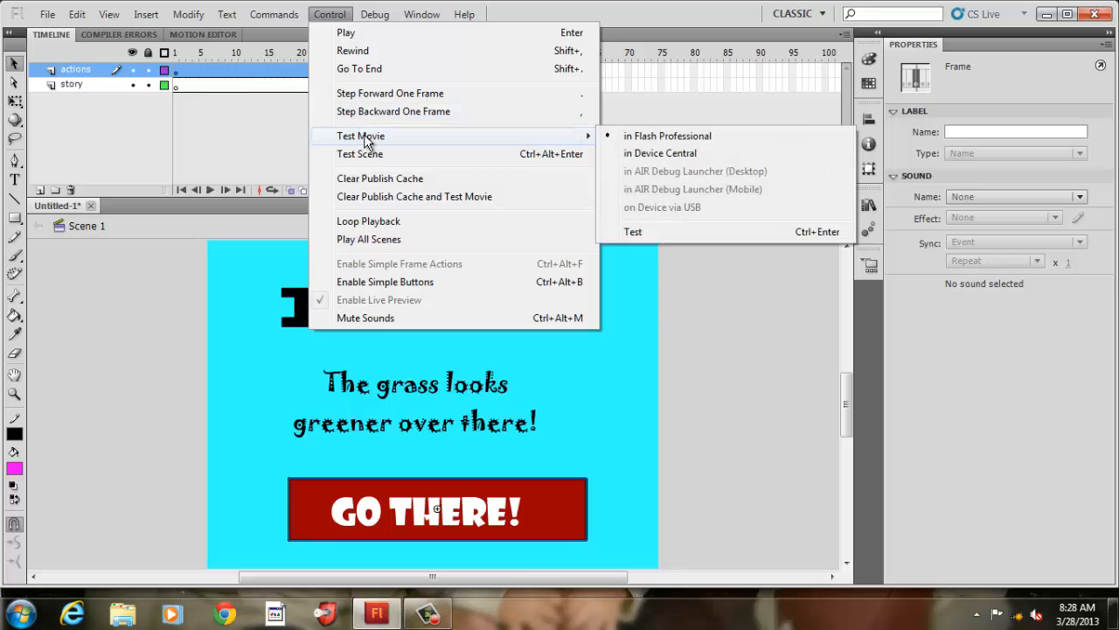
click(611, 137)
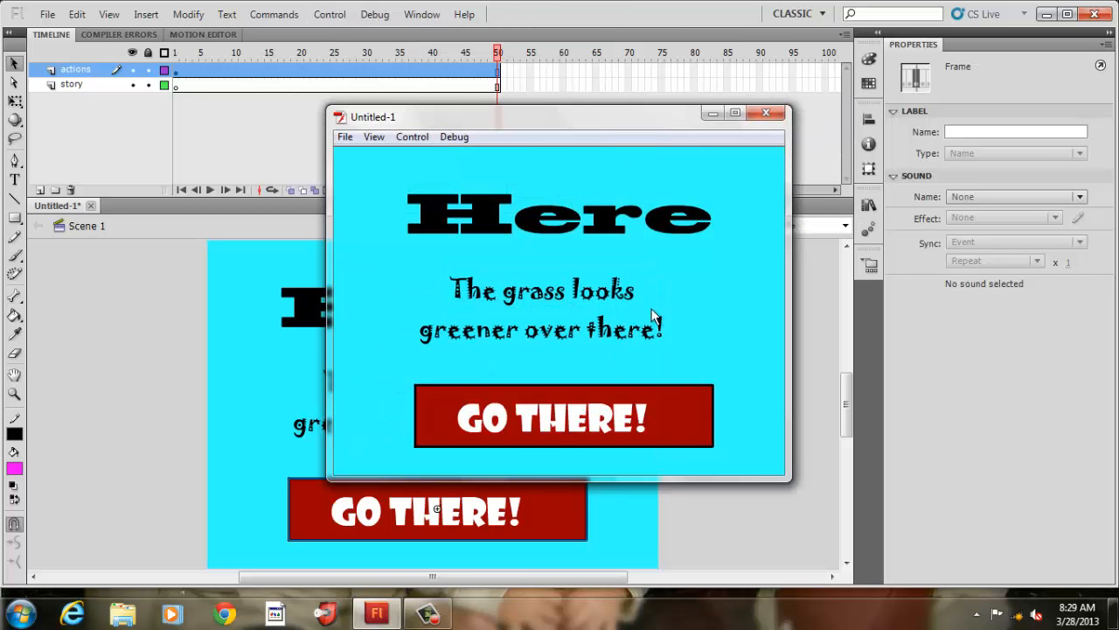
click(684, 427)
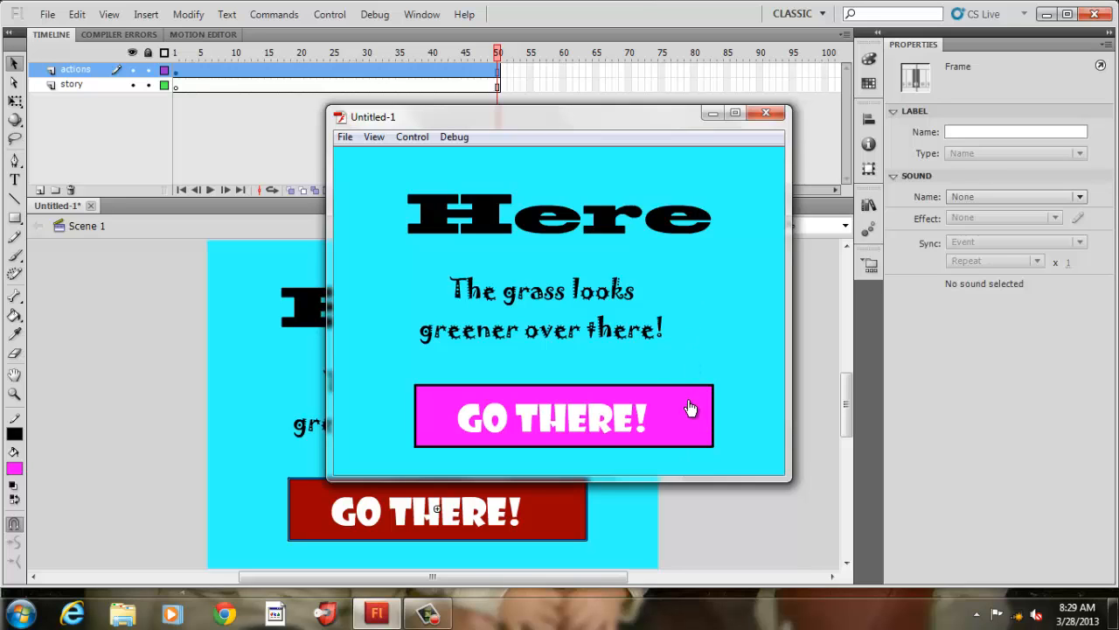
click(767, 108)
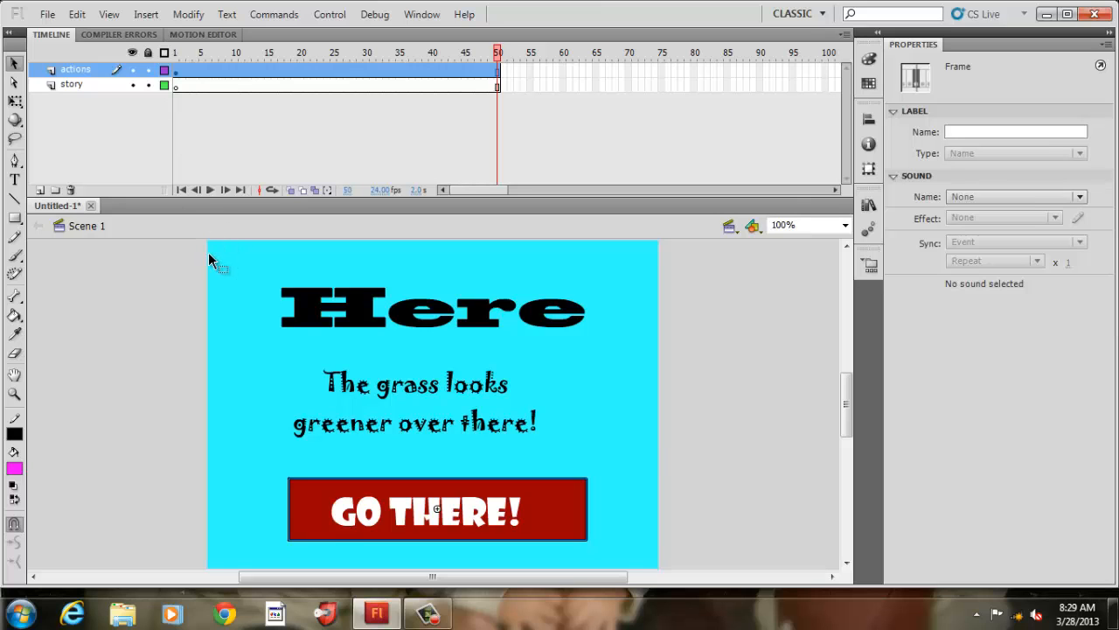
Step: Move the heading, sentence and button from the actions layer to frame 1 of the story layer by cutting and pasting
drag(208, 251, 694, 568)
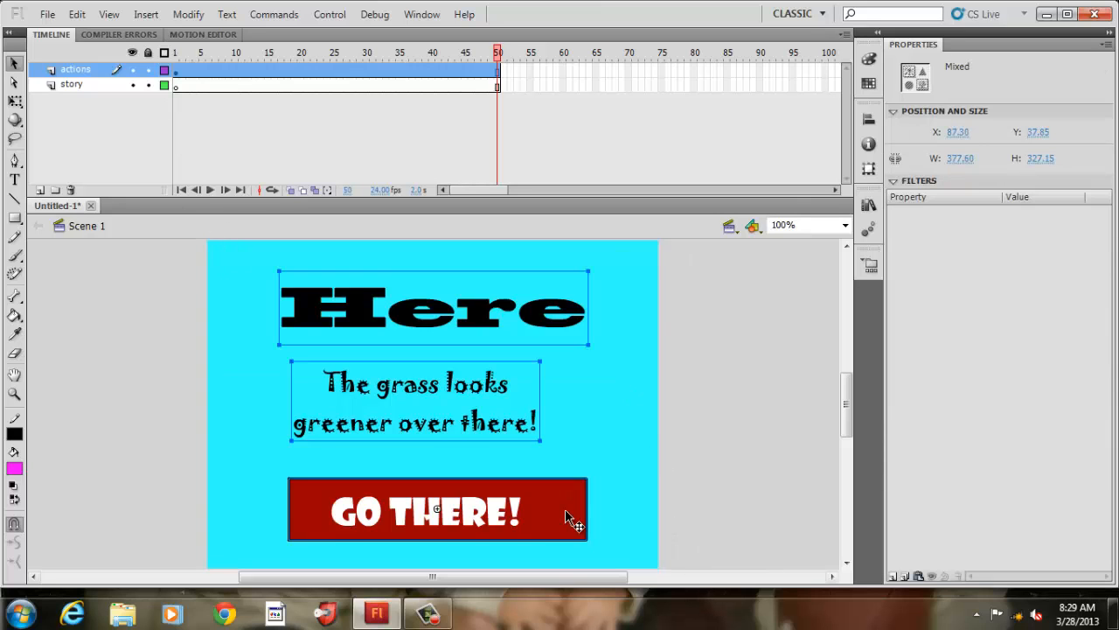
right_click(552, 518)
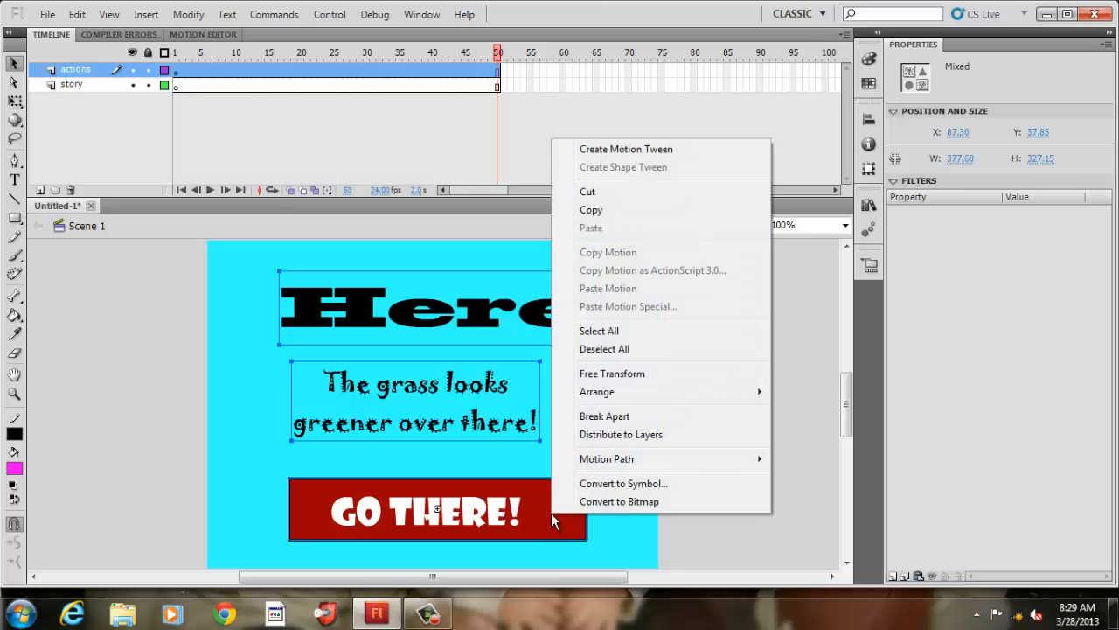
click(615, 192)
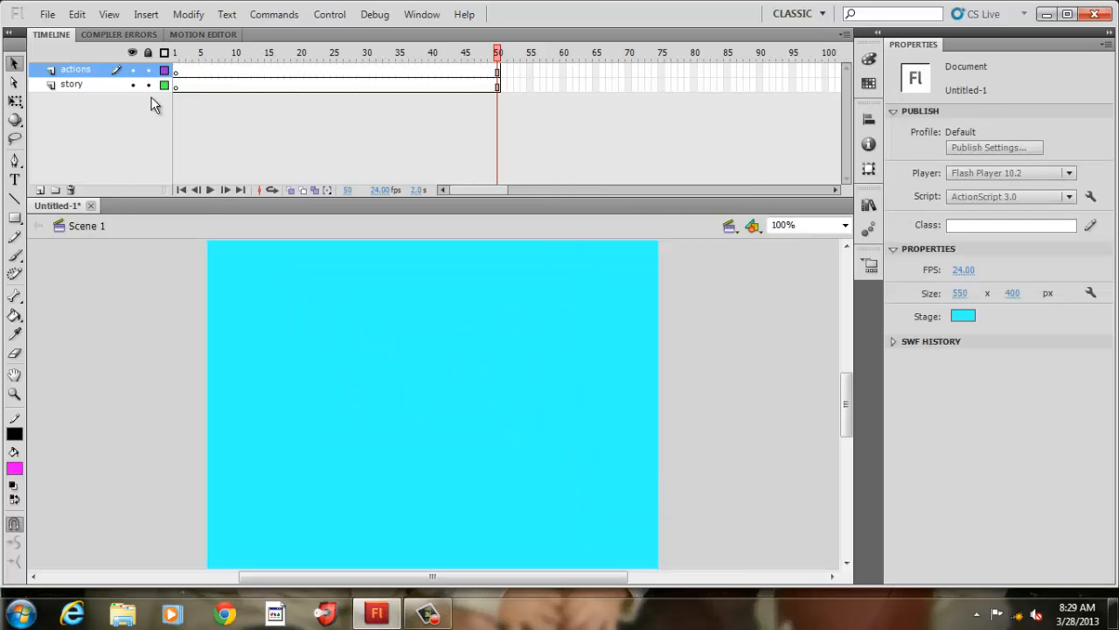
click(178, 86)
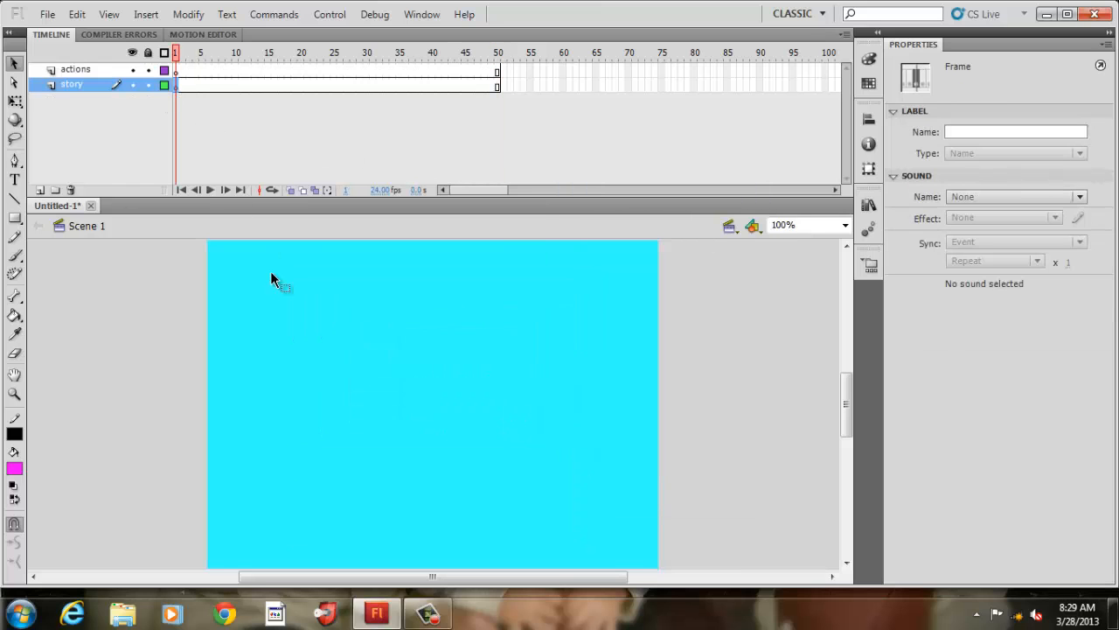
right_click(270, 271)
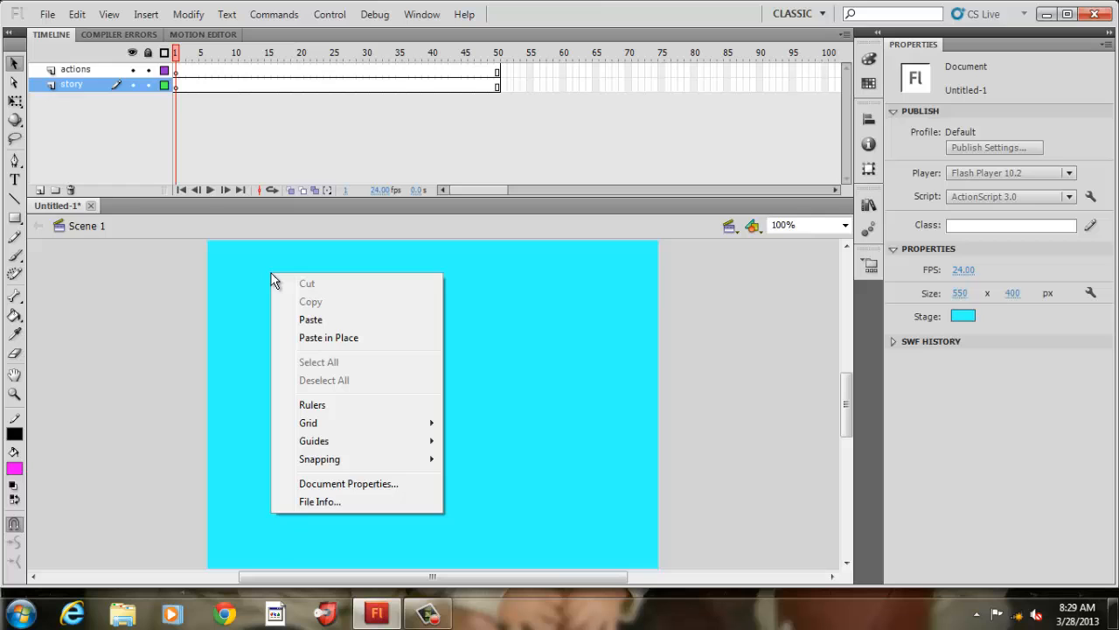
click(293, 323)
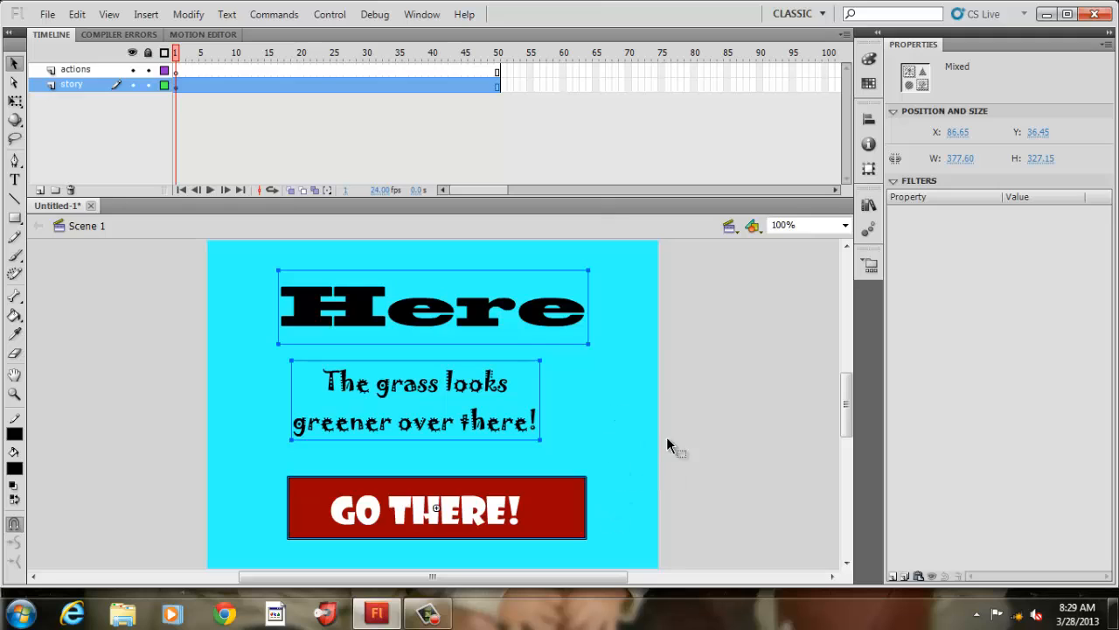
Step: Insert a keyframe at frame 25 of the story layer
click(331, 85)
right_click(331, 83)
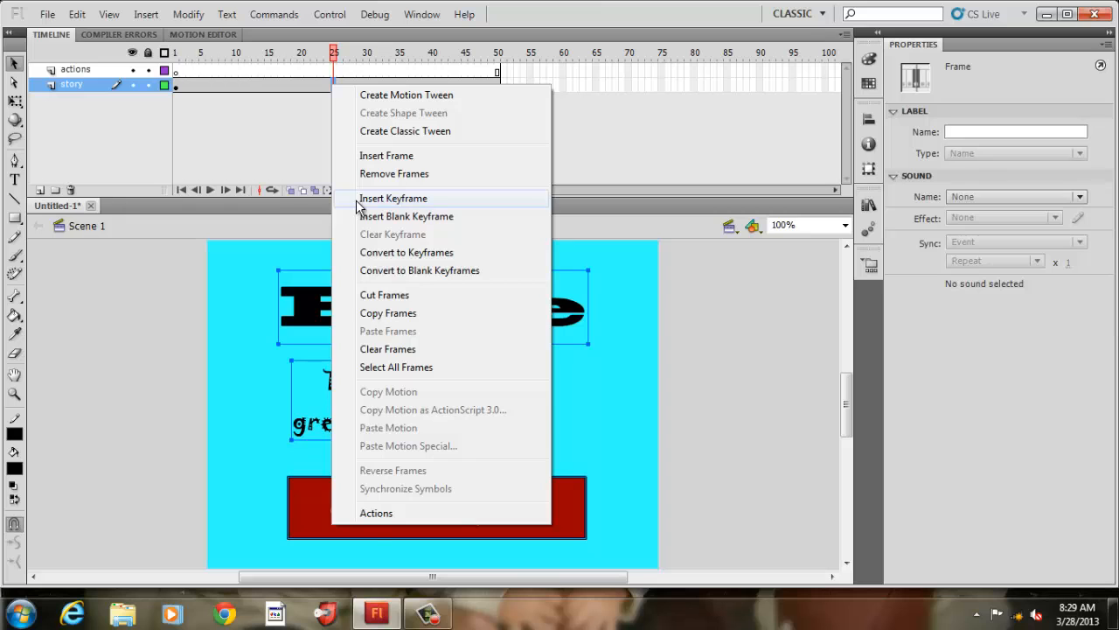
click(392, 199)
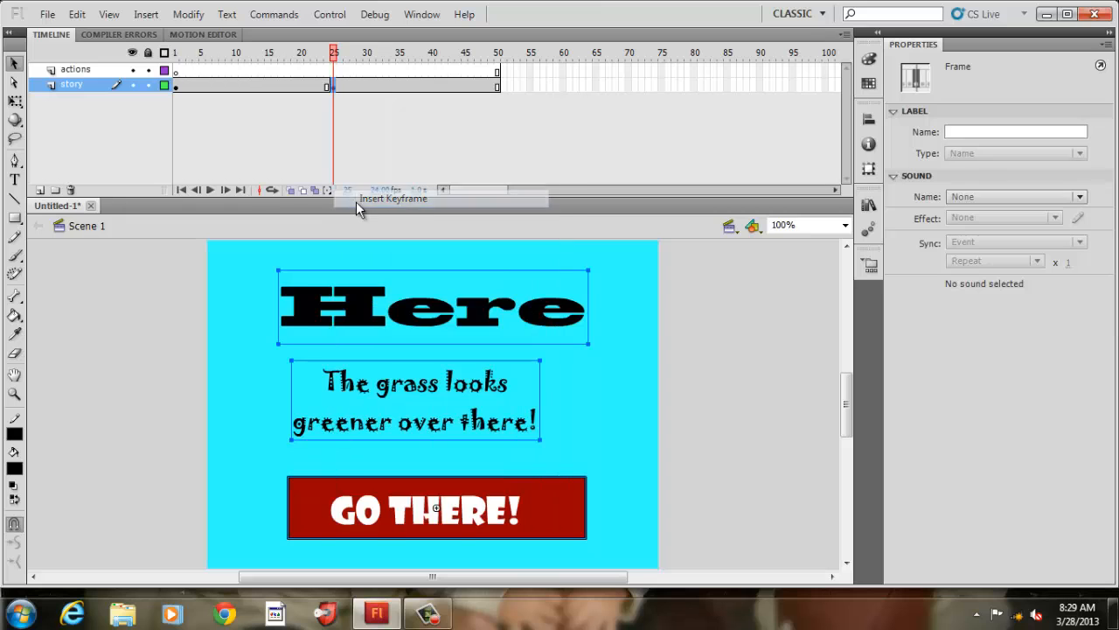
Step: Change the heading text at frame 25 from "Here" to "There"
double_click(379, 320)
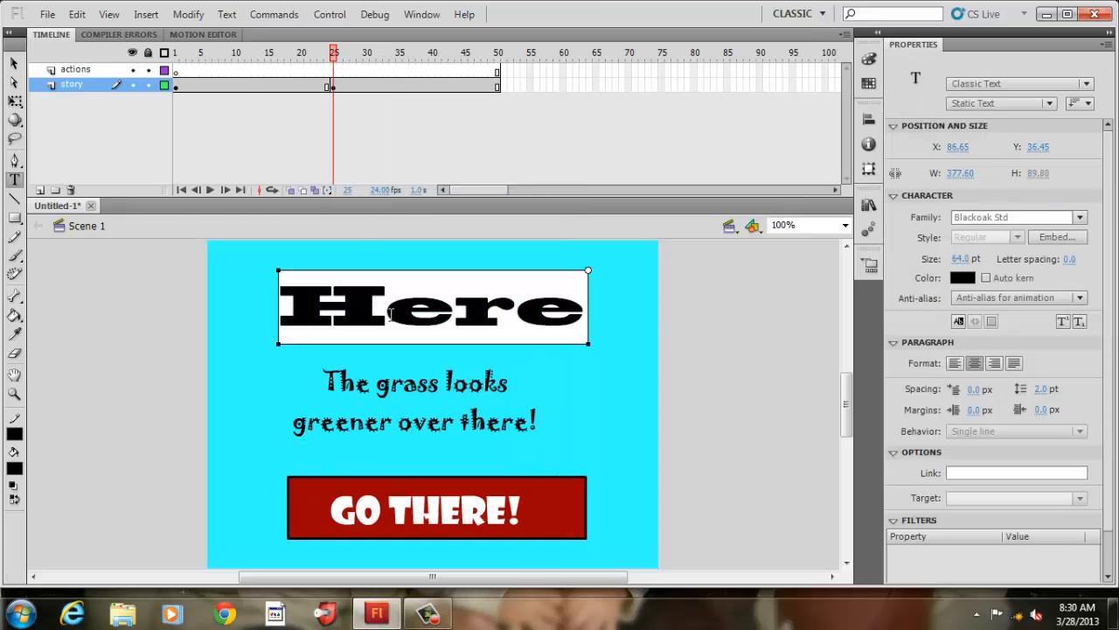
click(384, 323)
text(The)
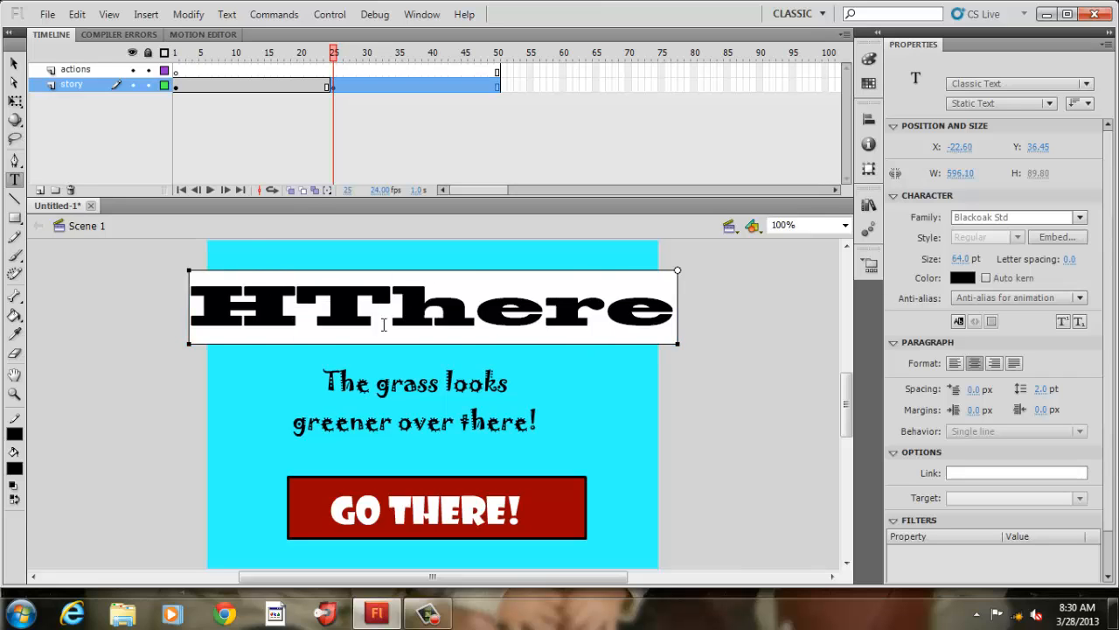
key(BackSpace)
click(315, 302)
key(BackSpace)
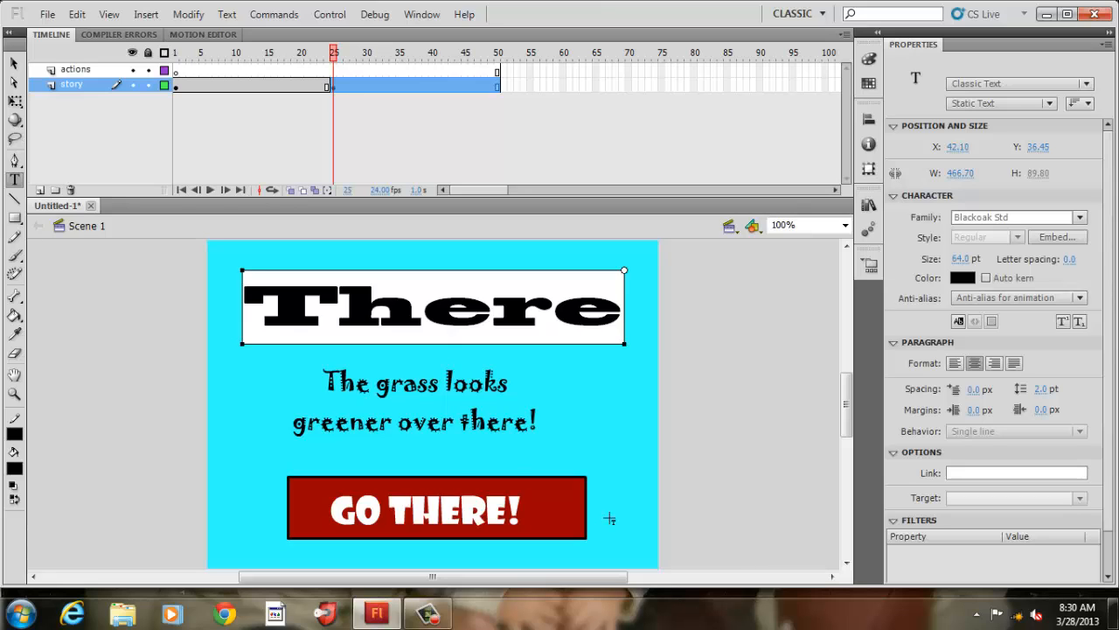
Step: Reword the sentence at frame 25 to read "The grass looks greener back here!"
click(482, 425)
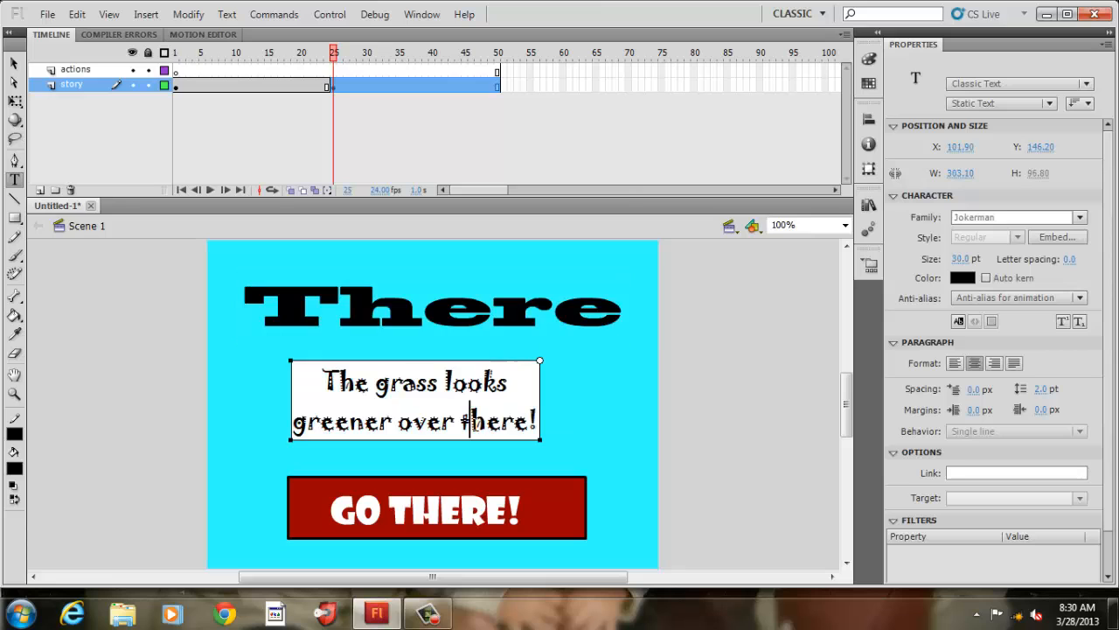
key(BackSpace)
key(BackSpace)
key(BackSpace)
key(BackSpace)
key(BackSpace)
key(BackSpace)
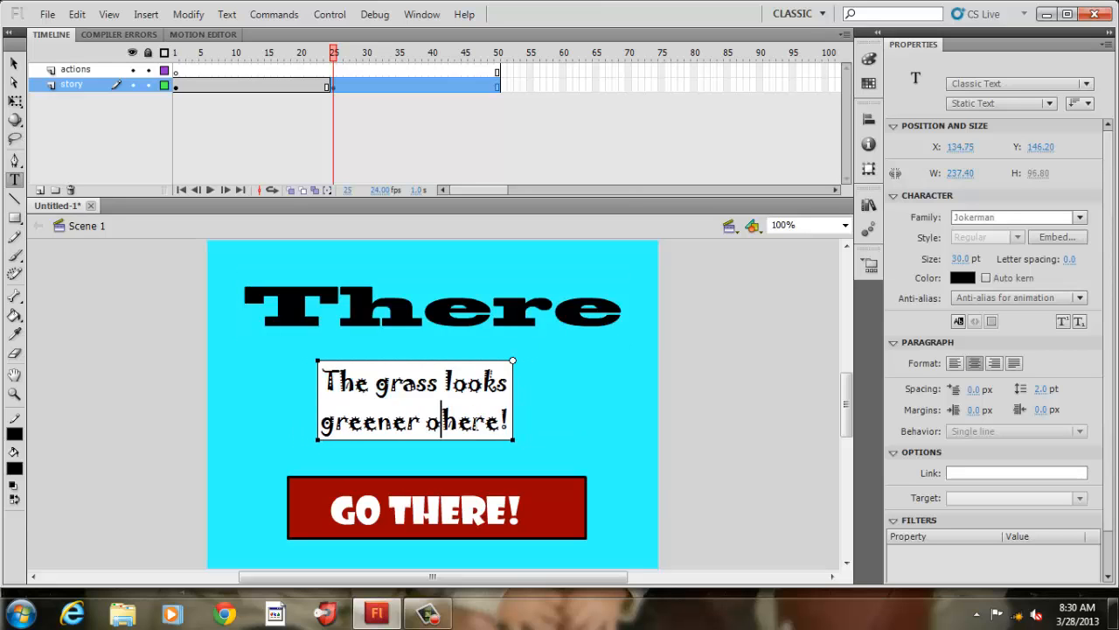
text(back)
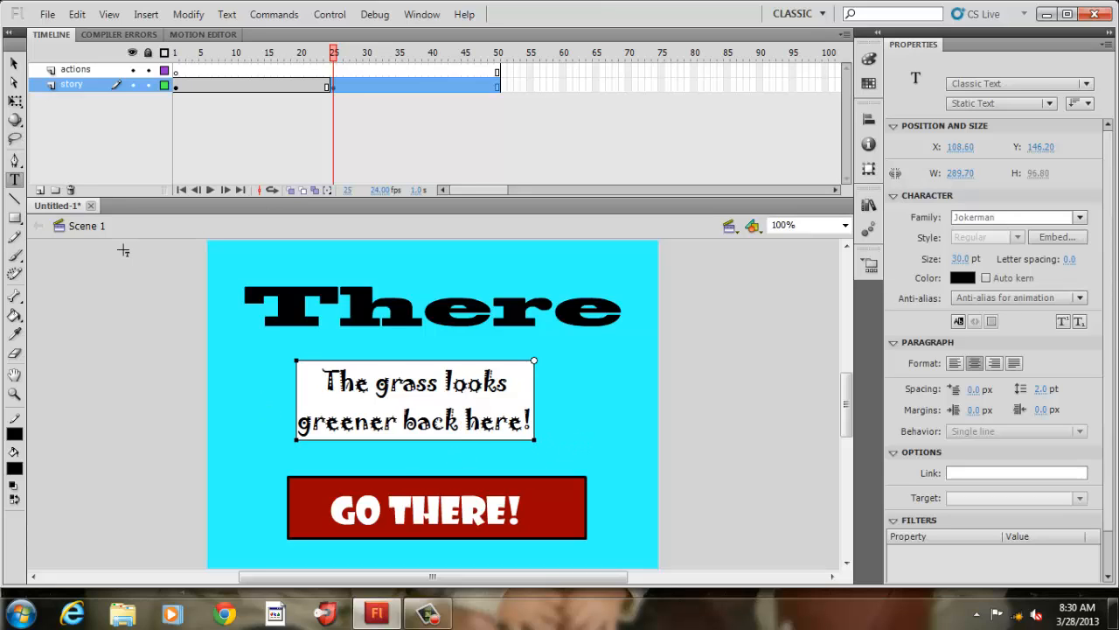
Step: Open the button symbol at frame 25 for editing and change its Up state label to "GO HERE!"
click(14, 63)
click(352, 525)
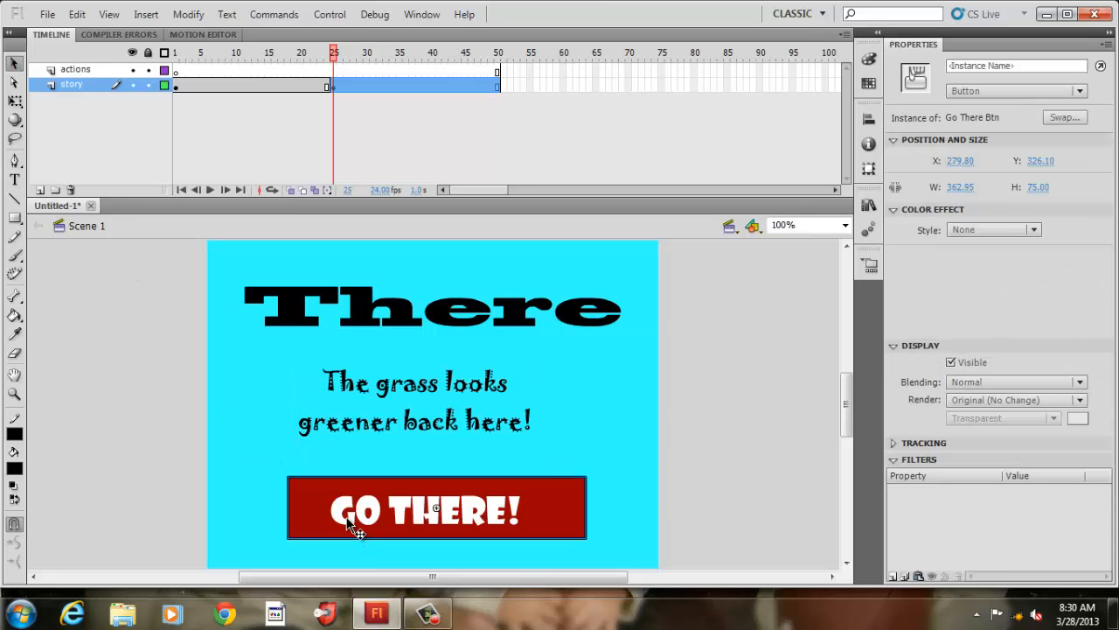
double_click(348, 520)
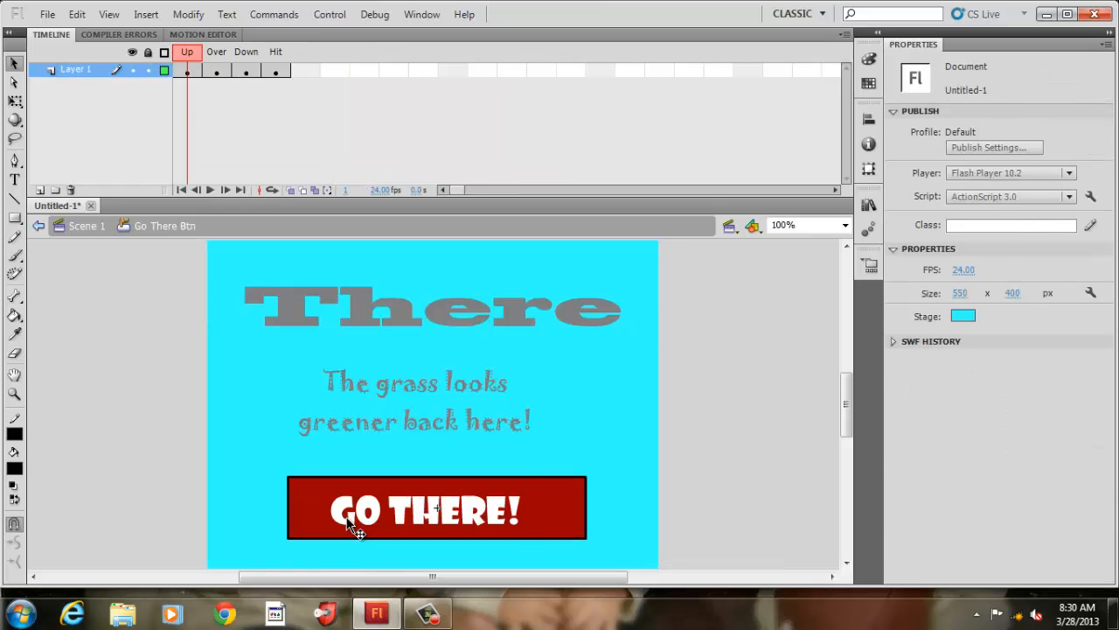
double_click(352, 523)
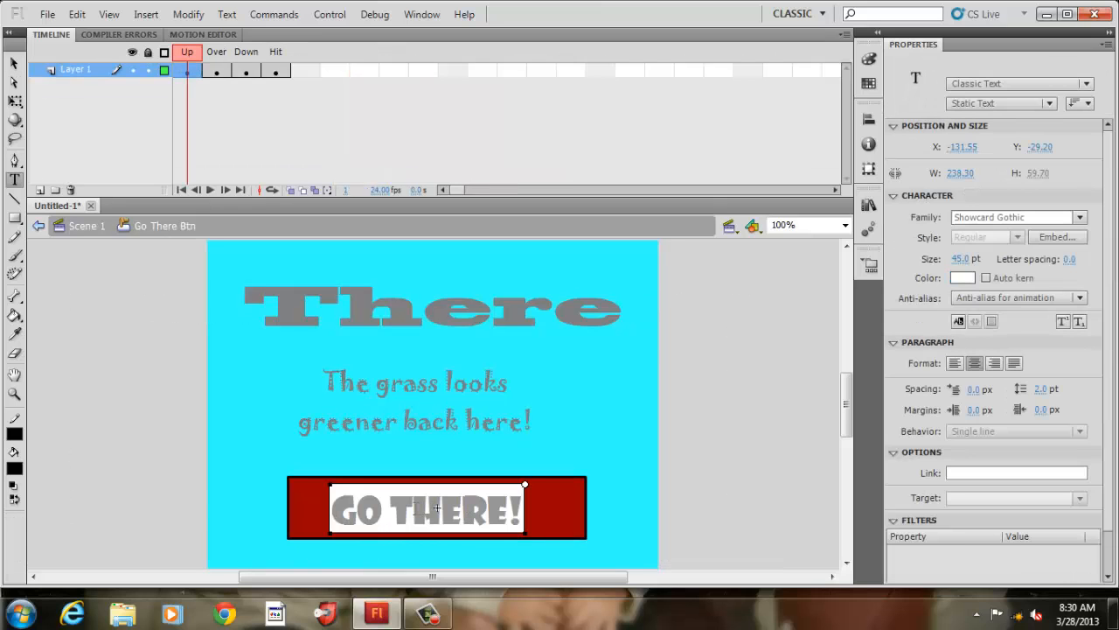
click(414, 507)
key(BackSpace)
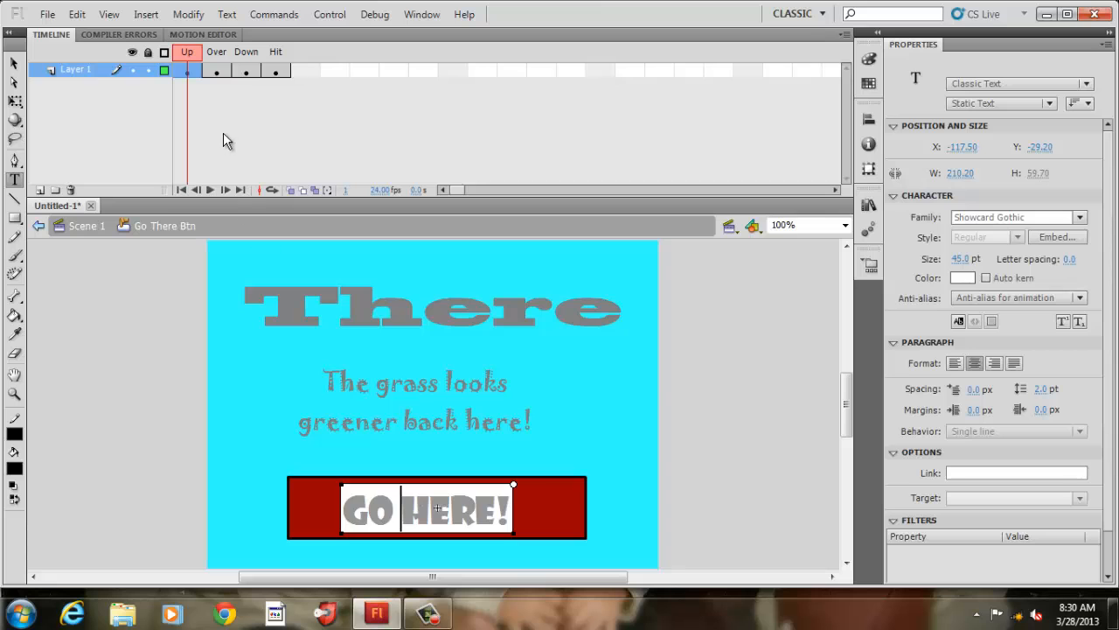
Step: Change the label to "GO HERE!" in the button's Over and Down states
click(216, 71)
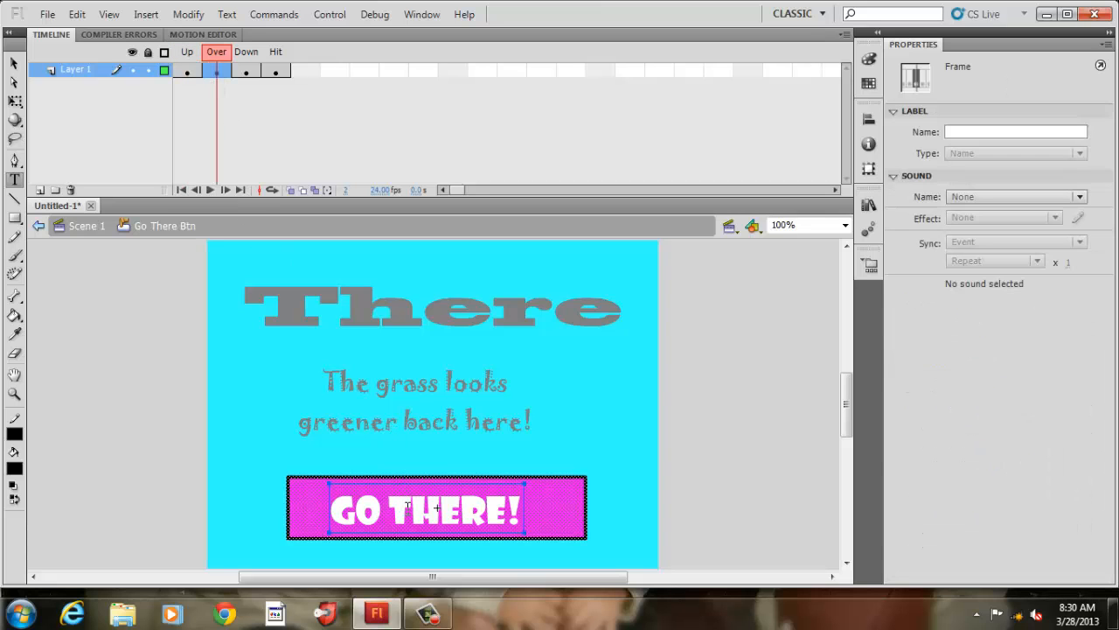
double_click(407, 506)
key(BackSpace)
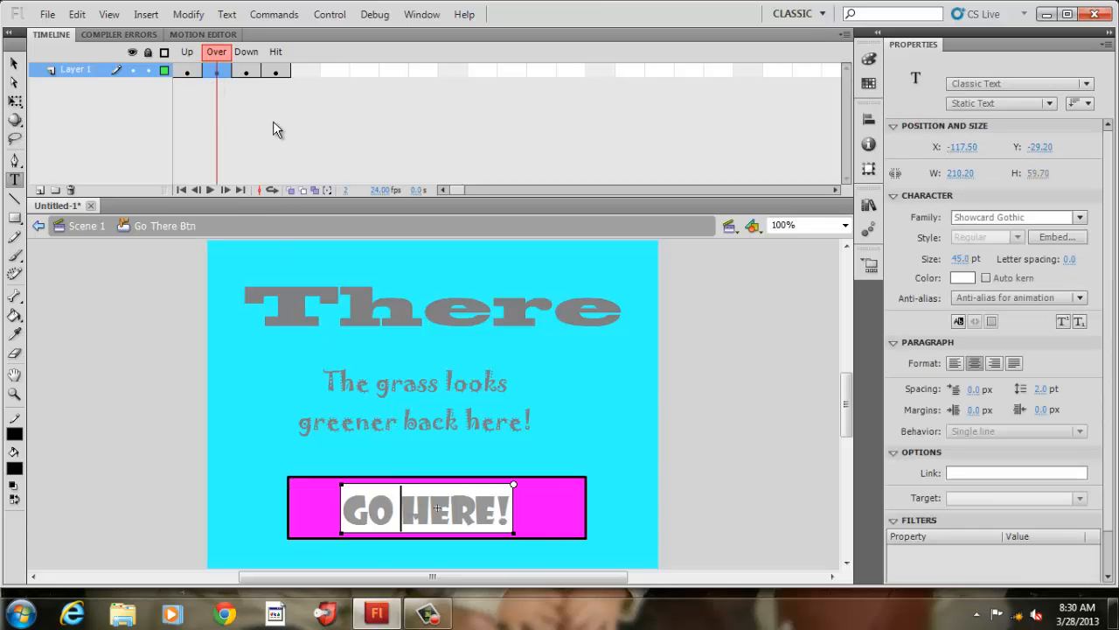
click(246, 72)
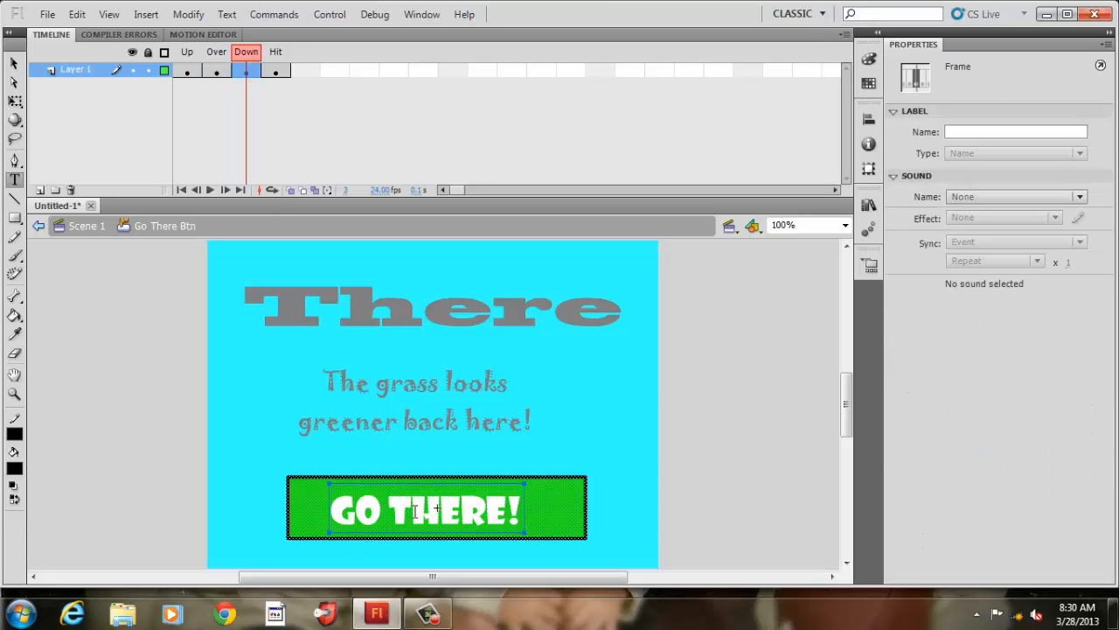
double_click(413, 508)
key(BackSpace)
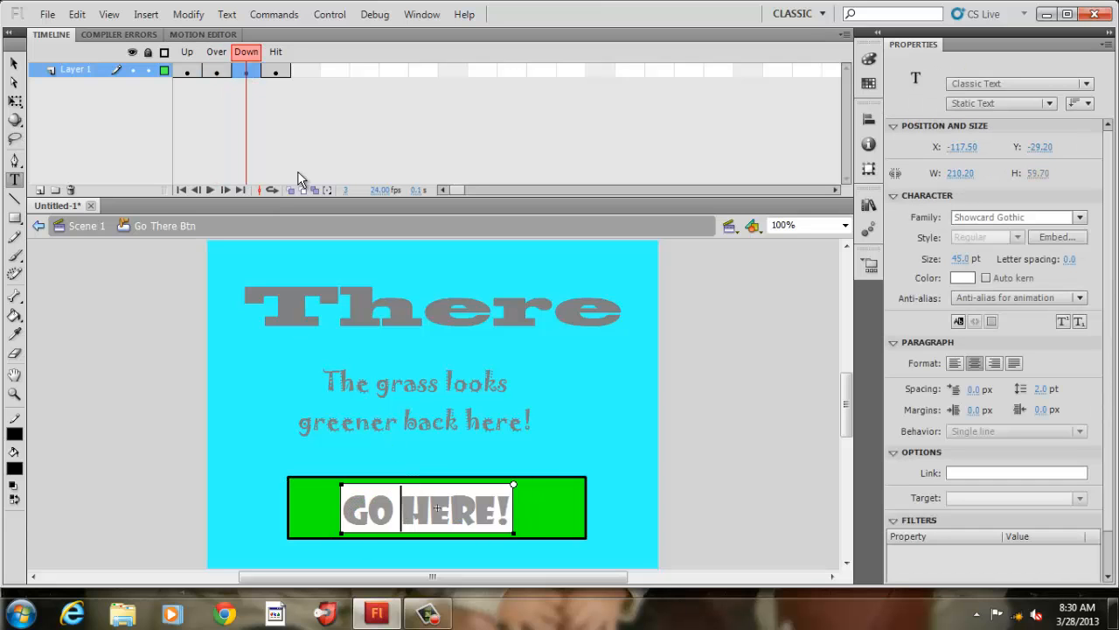
Step: Check the button's Hit state and return to Scene 1
click(273, 70)
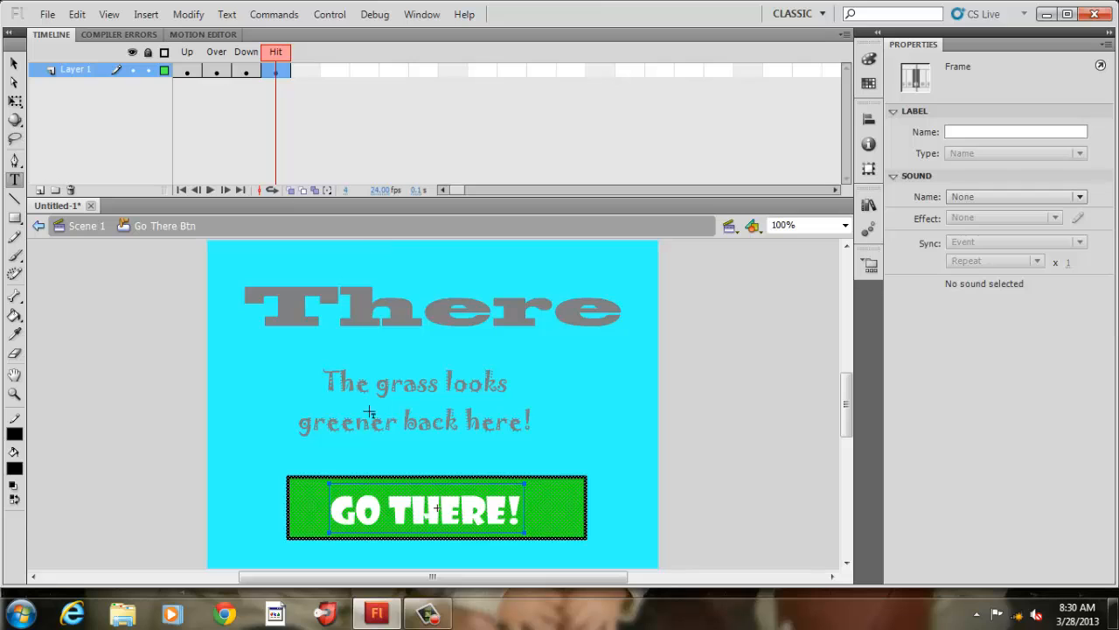
key(r)
click(86, 227)
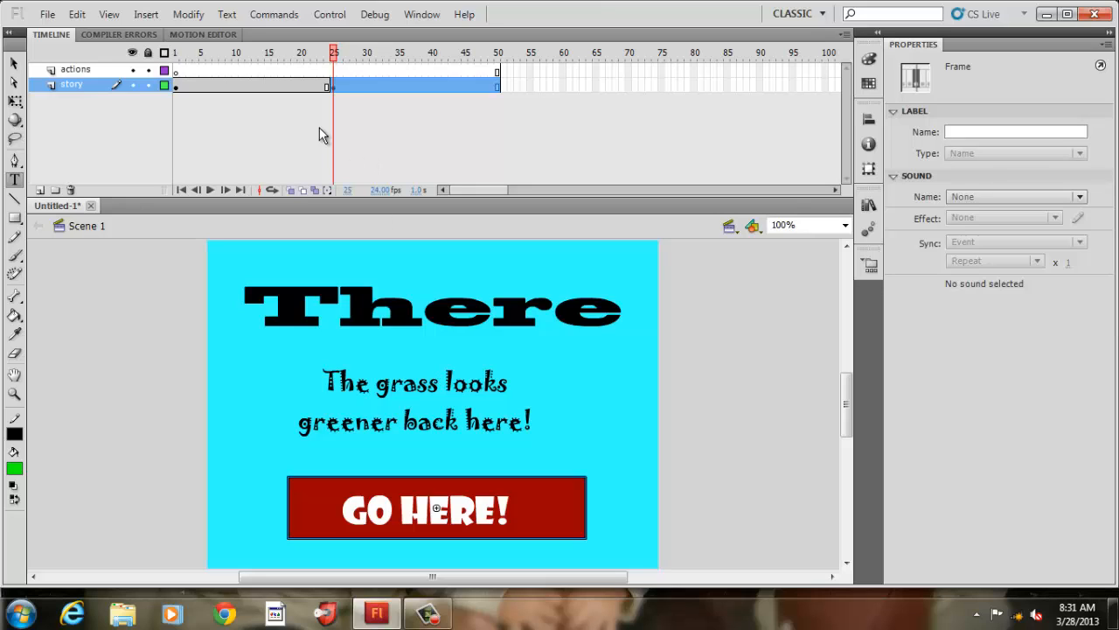
Step: Insert a keyframe at frame 25 of the actions layer
click(333, 71)
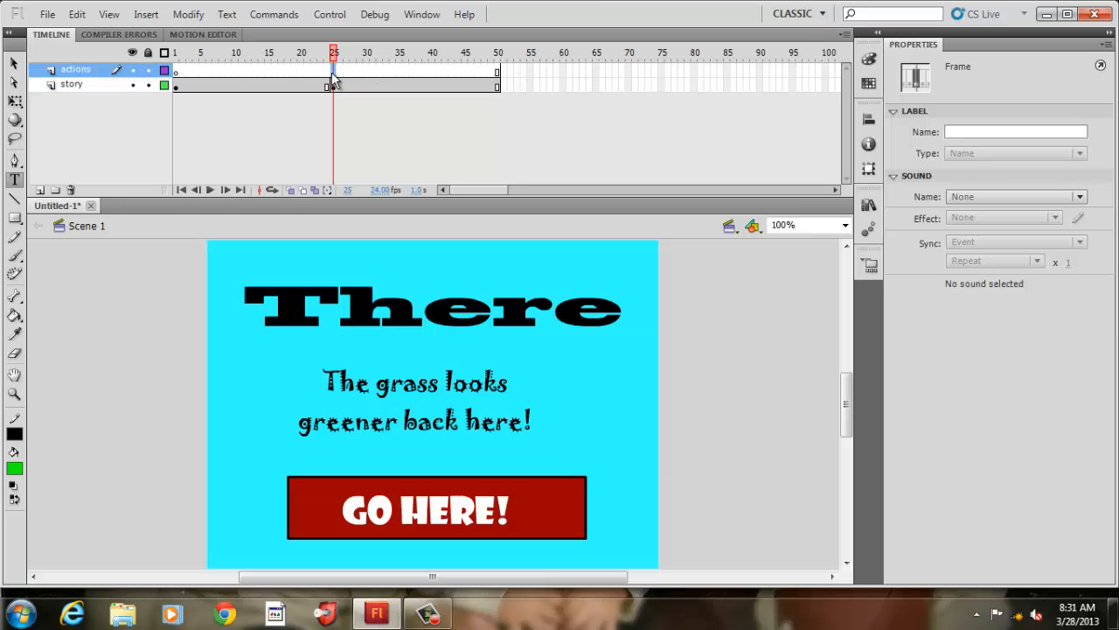
right_click(333, 77)
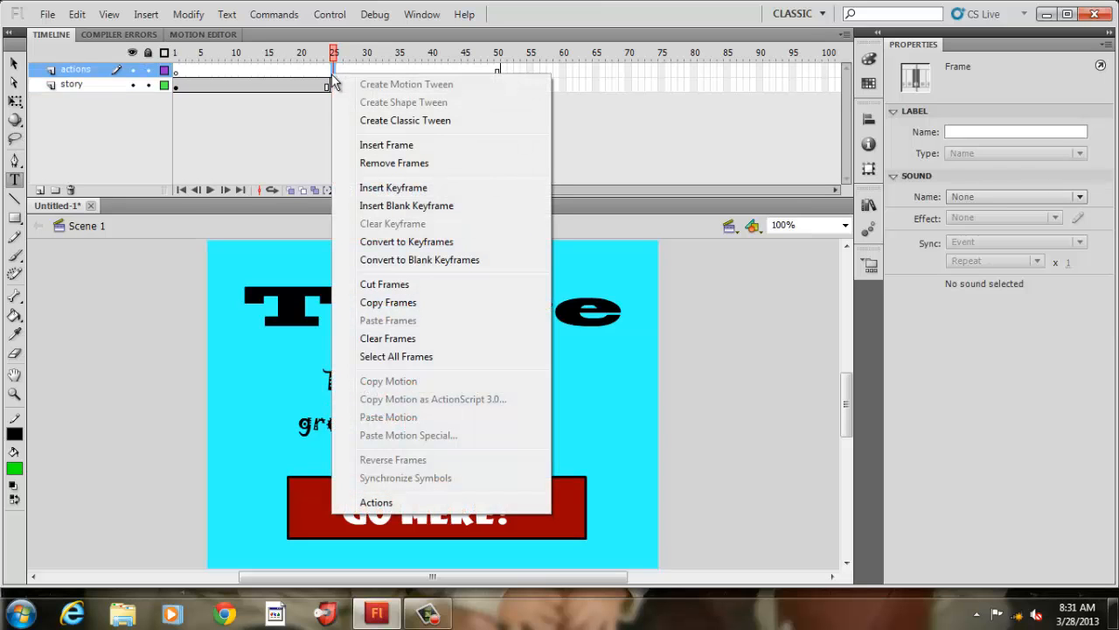
click(362, 187)
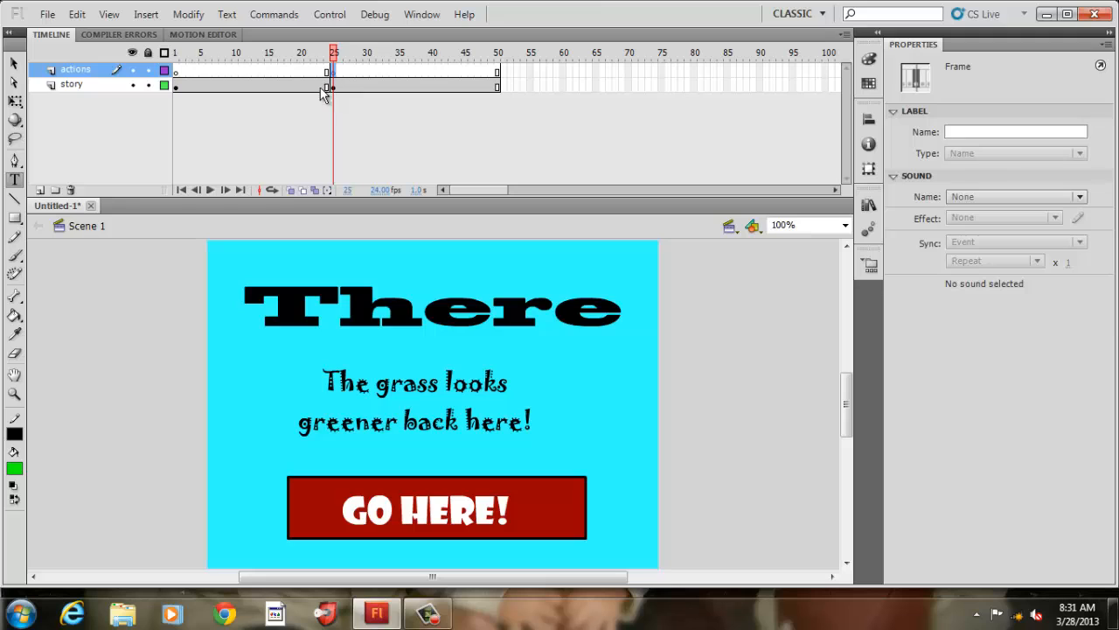
Step: Label frame 1 of the story layer "here" and frame 25 "there"
click(178, 87)
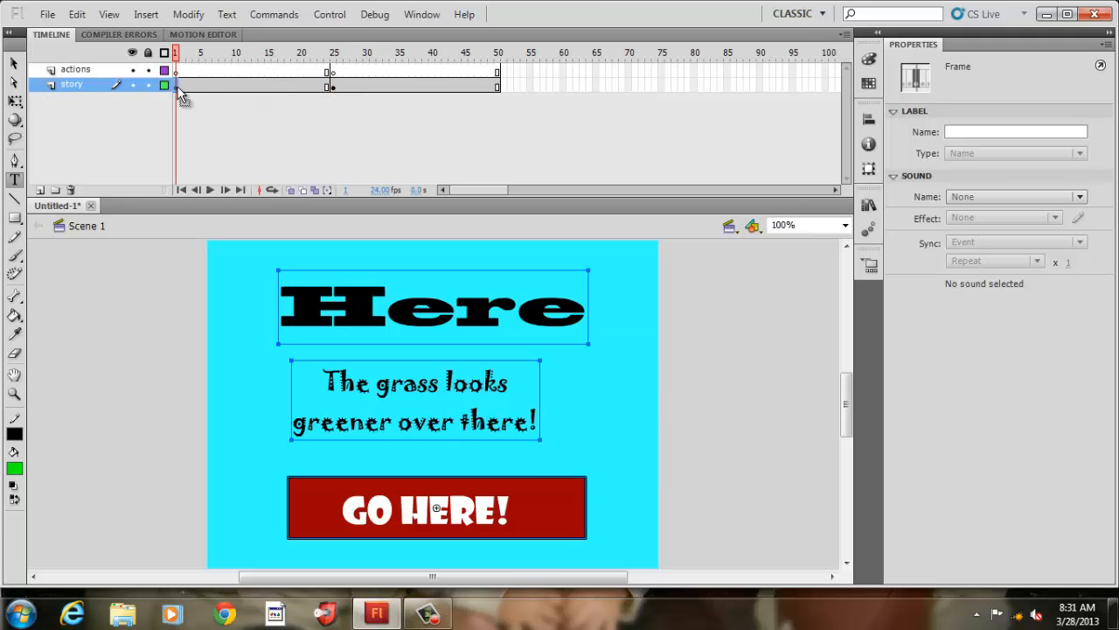
click(982, 132)
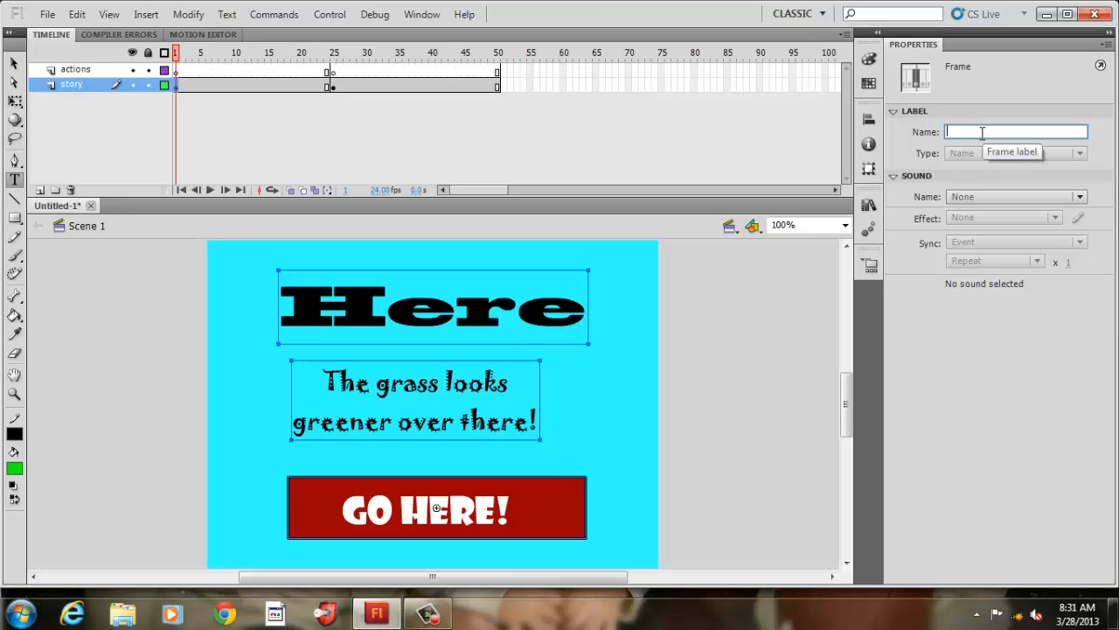
text(here)
click(334, 87)
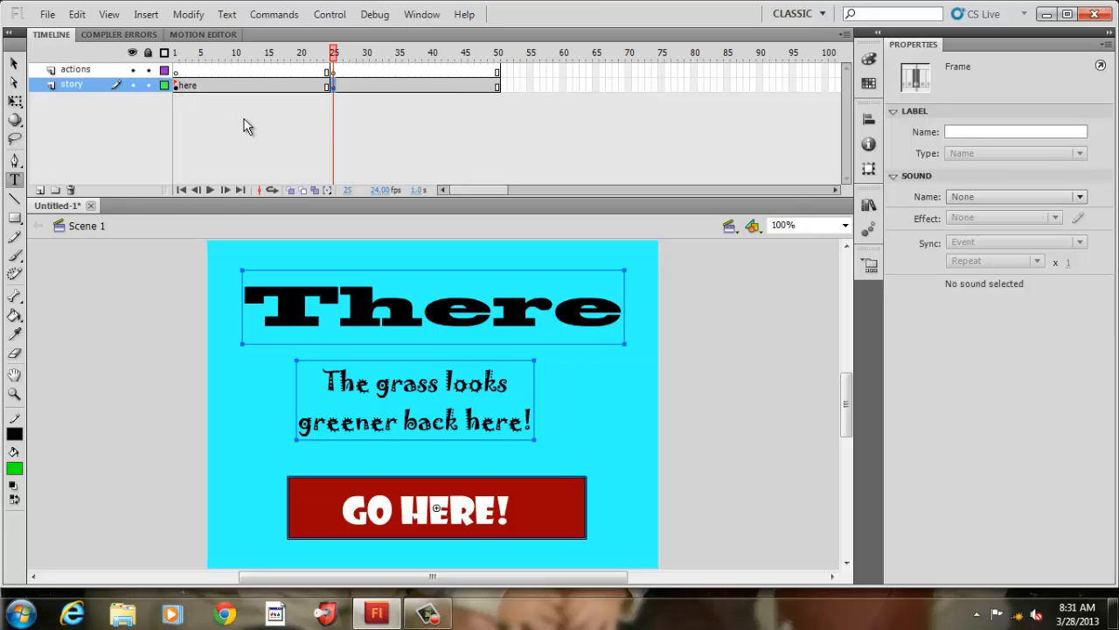
click(988, 131)
text(there)
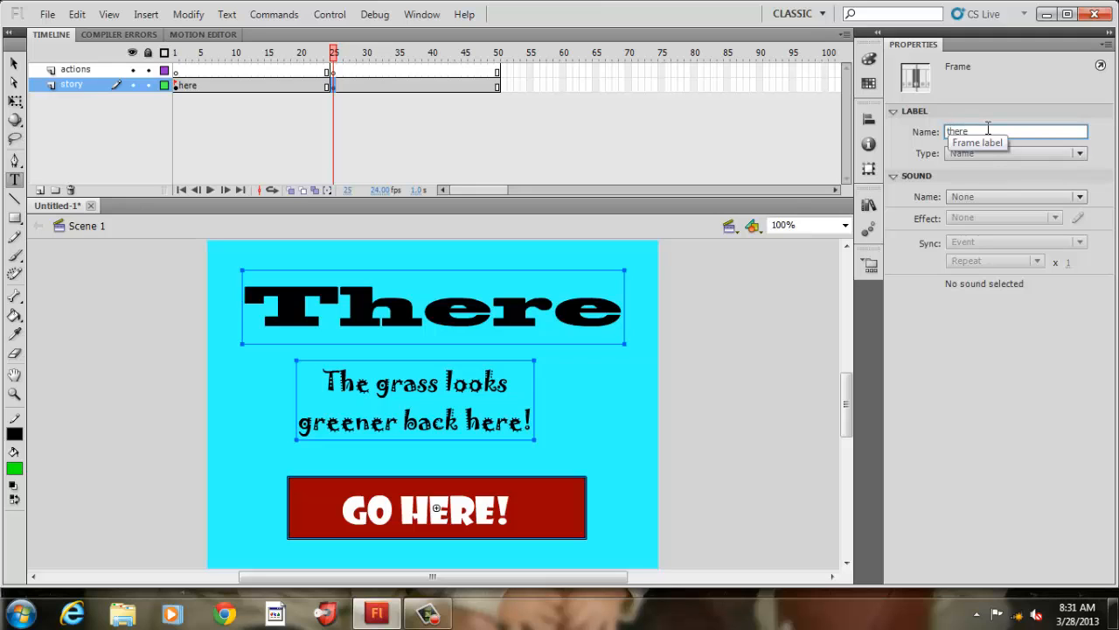
click(691, 170)
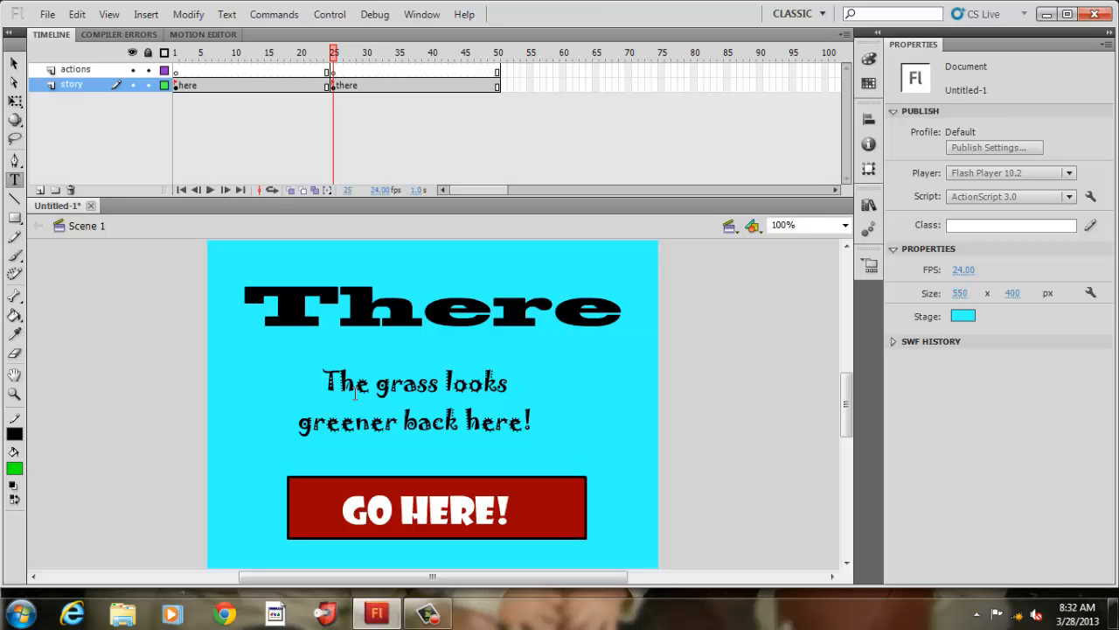
Step: Give the button on the "There" screen at frame 25 the instance name btnGoHere
click(15, 65)
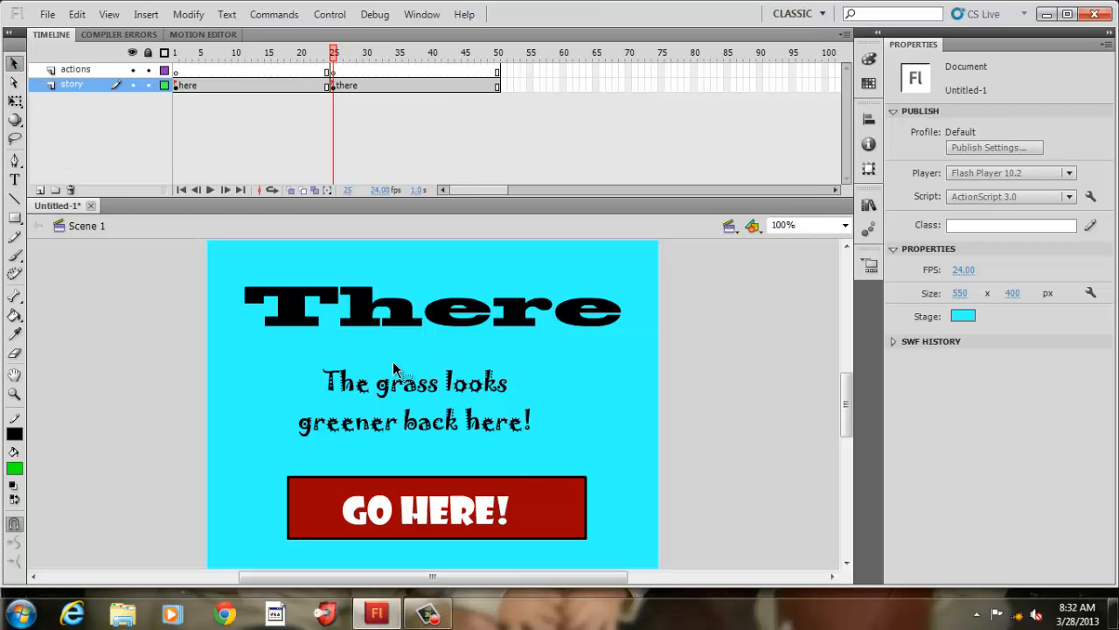
click(556, 522)
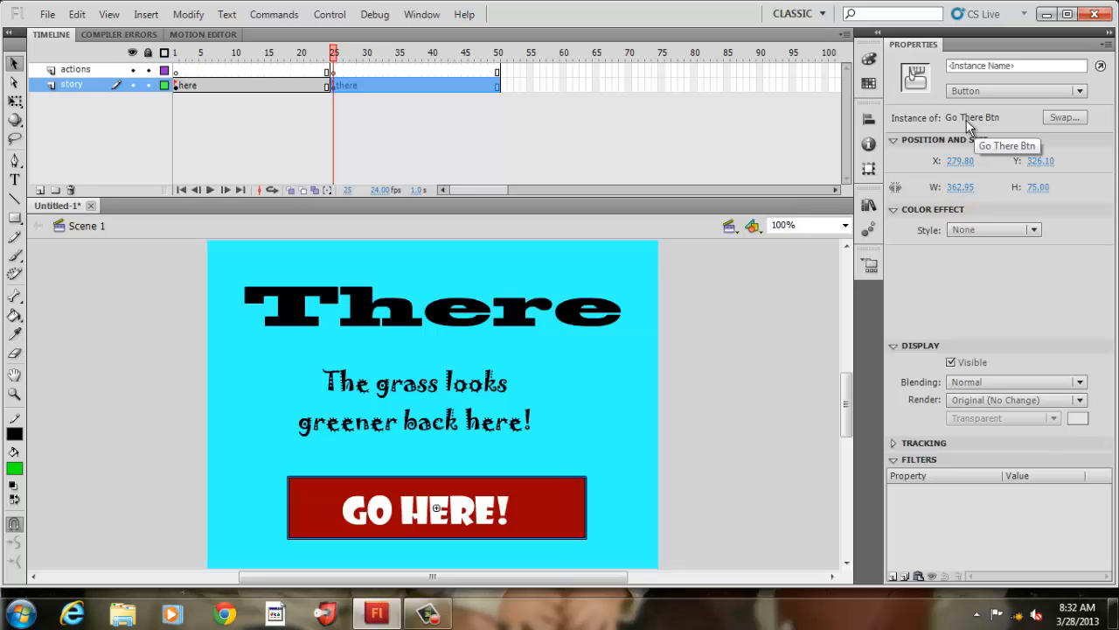
click(975, 69)
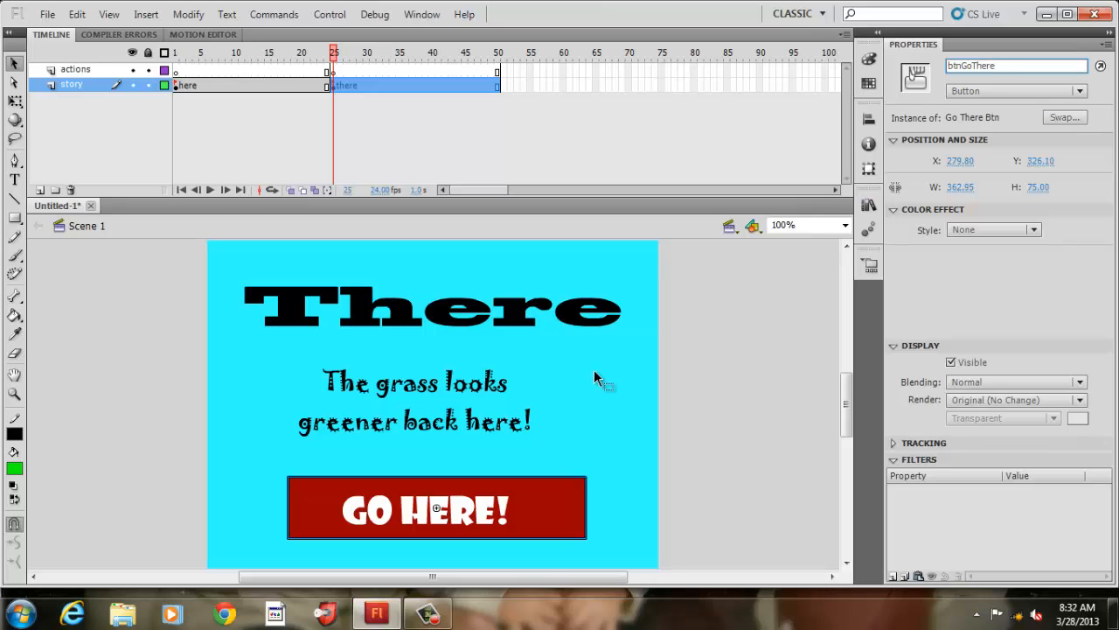
click(978, 65)
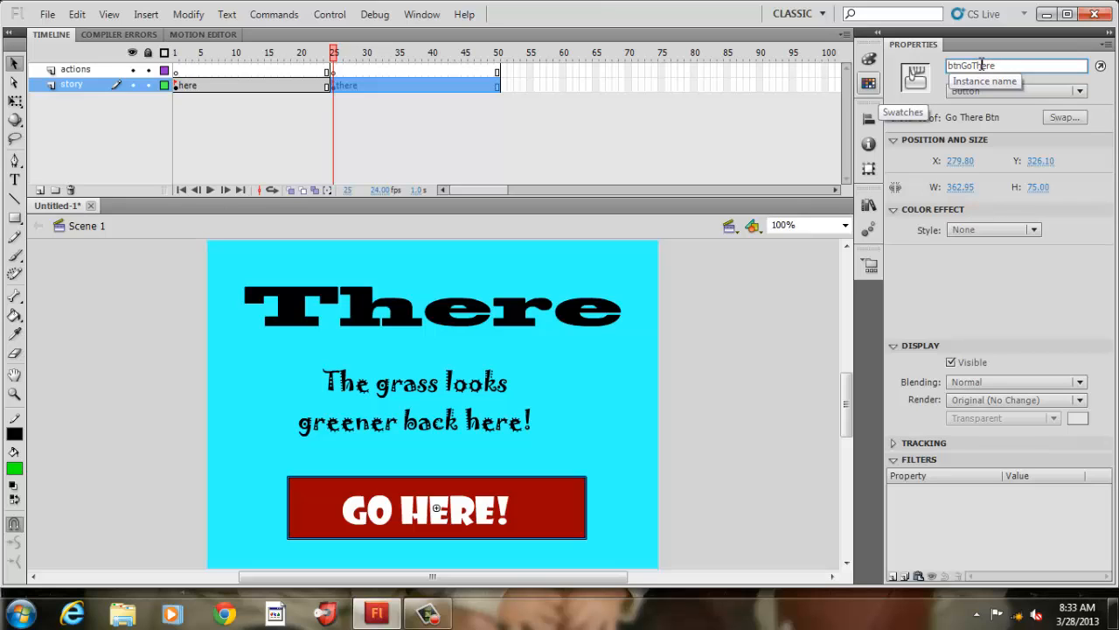
key(BackSpace)
key(BackSpace)
text(H)
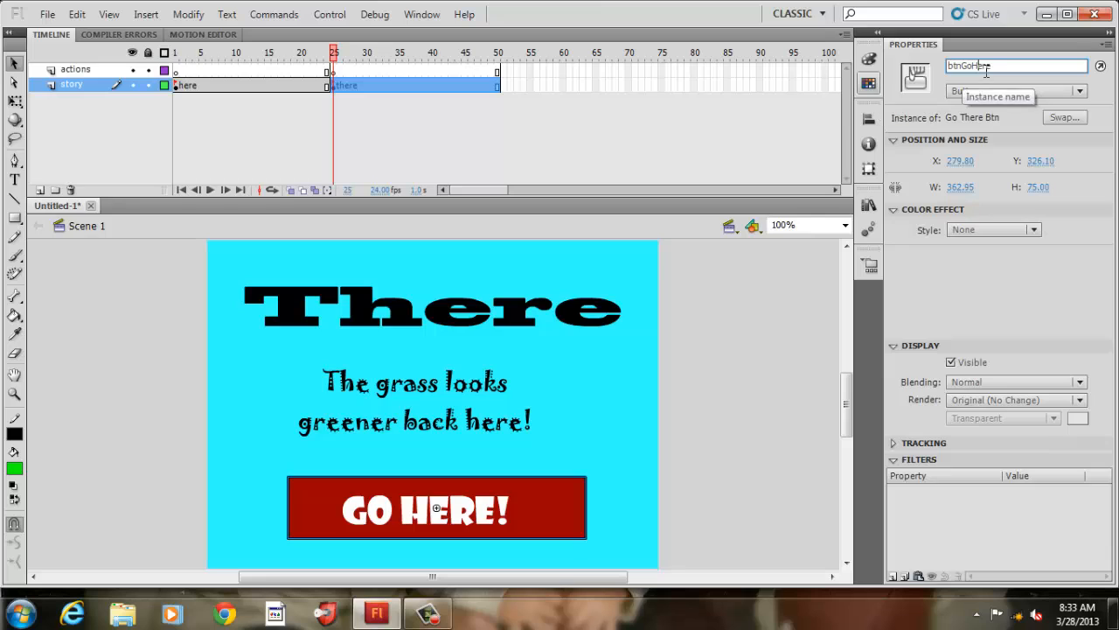
Step: Give the button on the "Here" screen at frame 1 the instance name btnGoThere
click(176, 85)
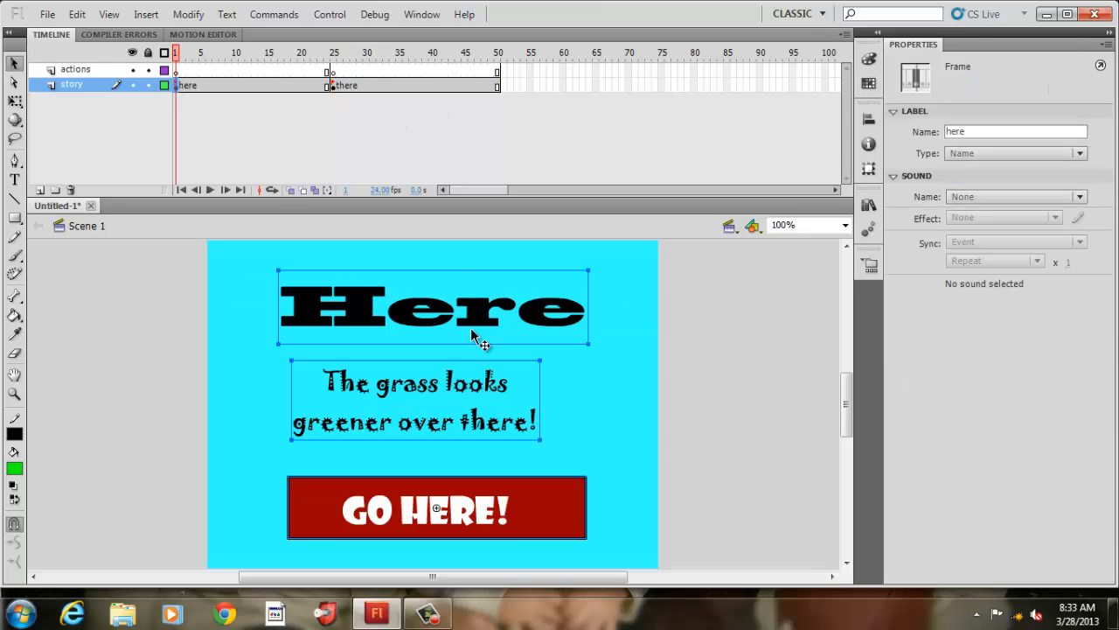
click(514, 503)
click(616, 470)
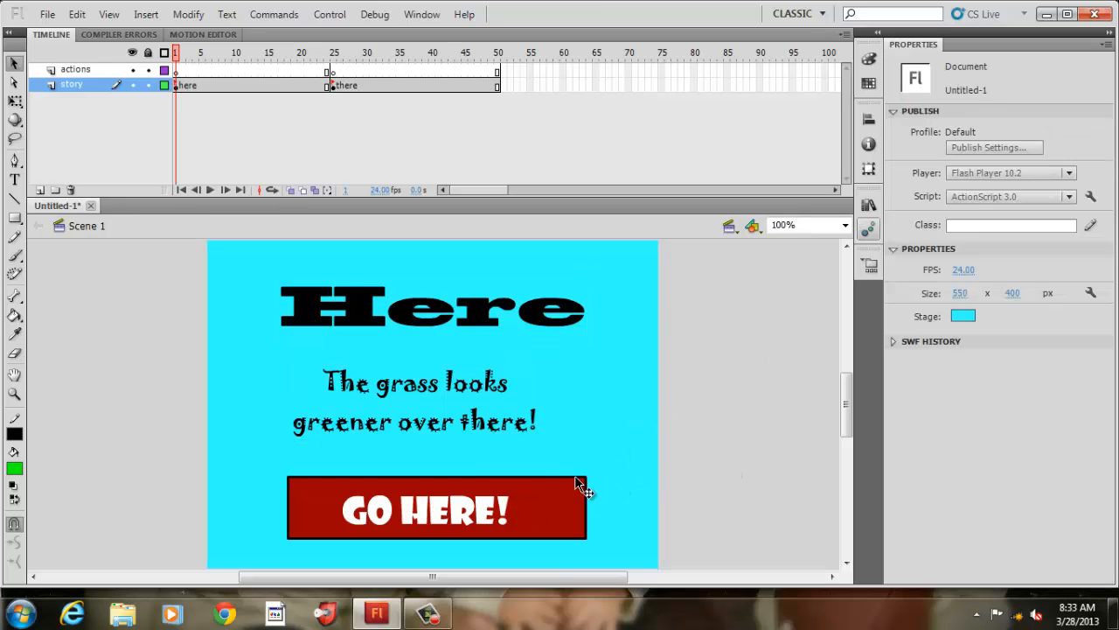
click(574, 481)
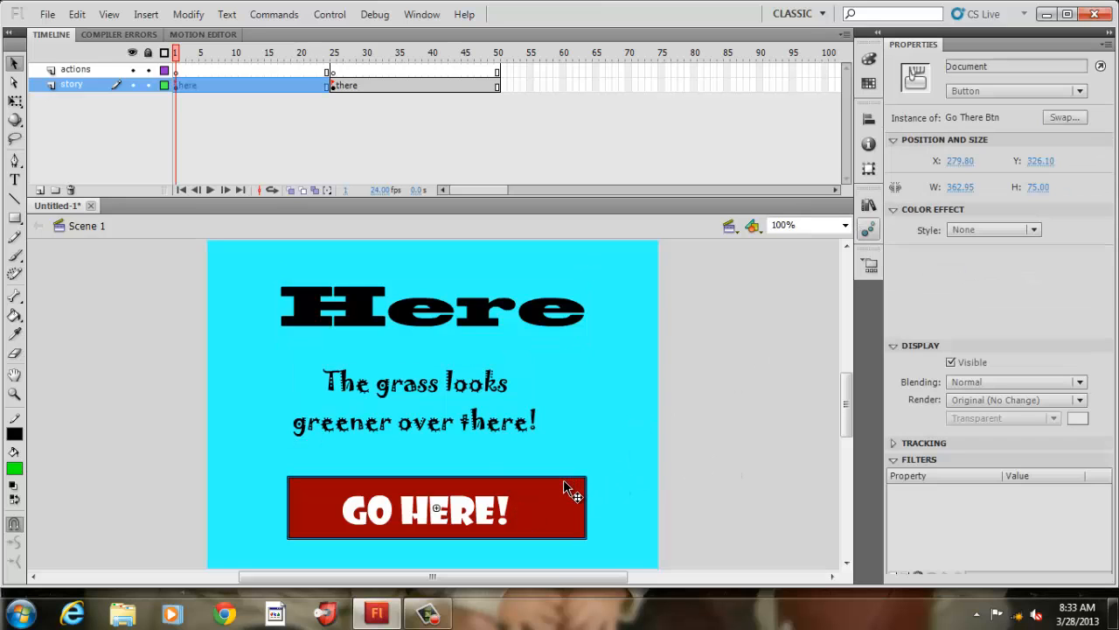
click(983, 63)
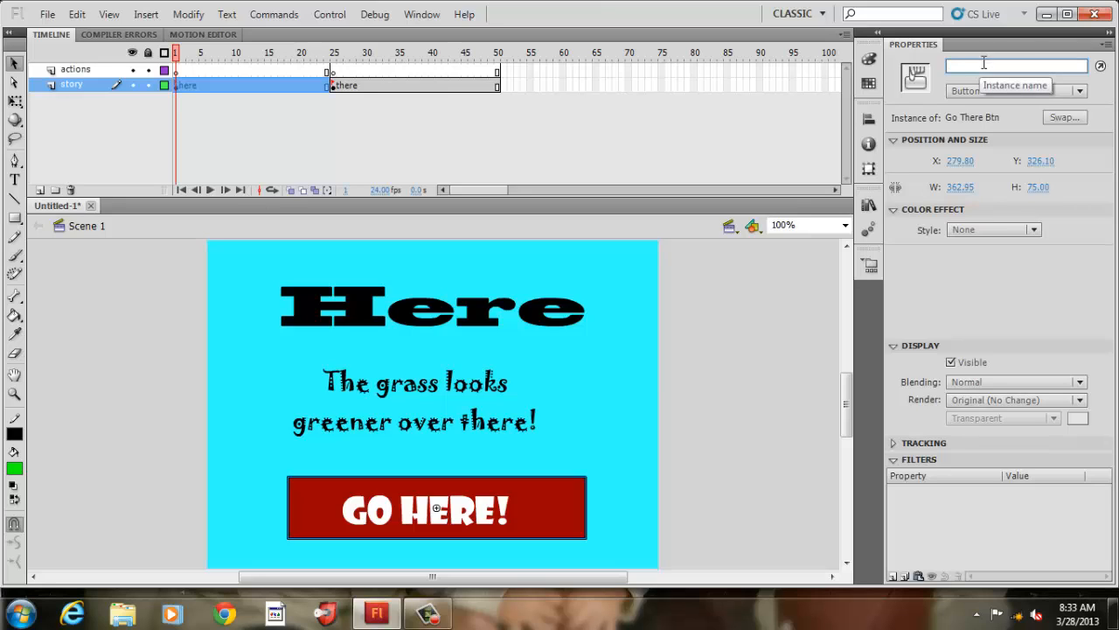
text(btnGo)
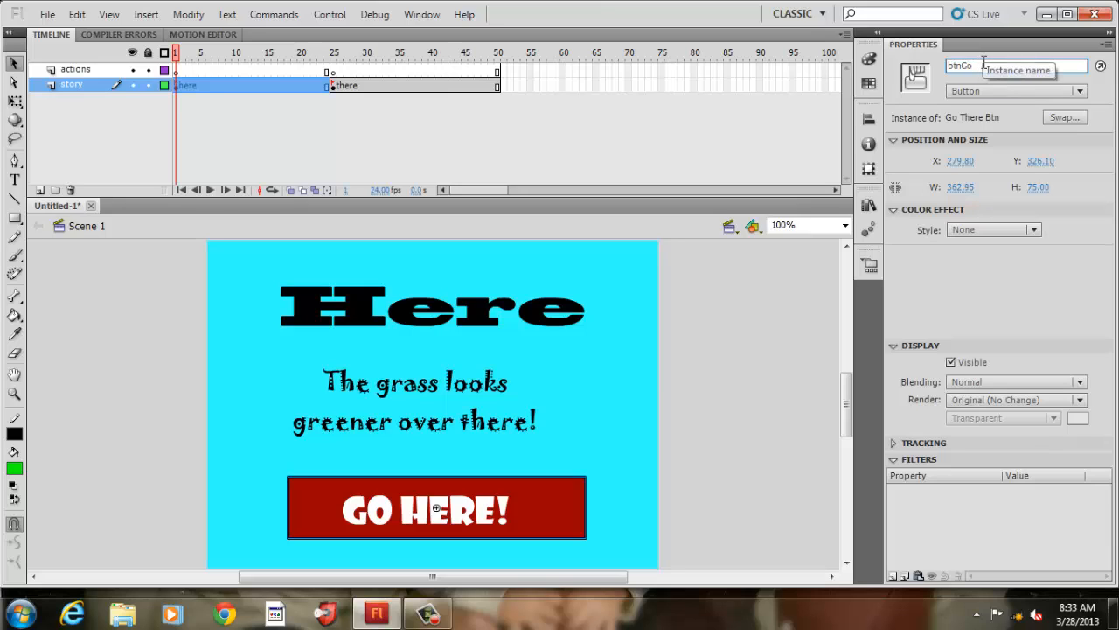
text(There)
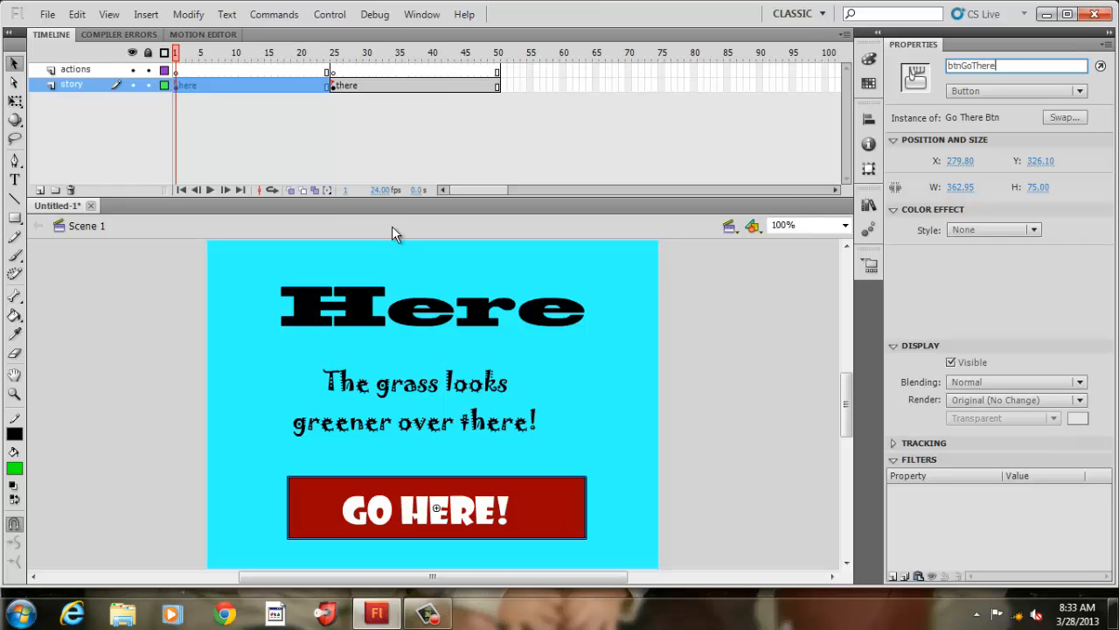
Step: Open the button symbol from the "Here" screen and cut the label text out of its Up state
click(348, 85)
click(274, 85)
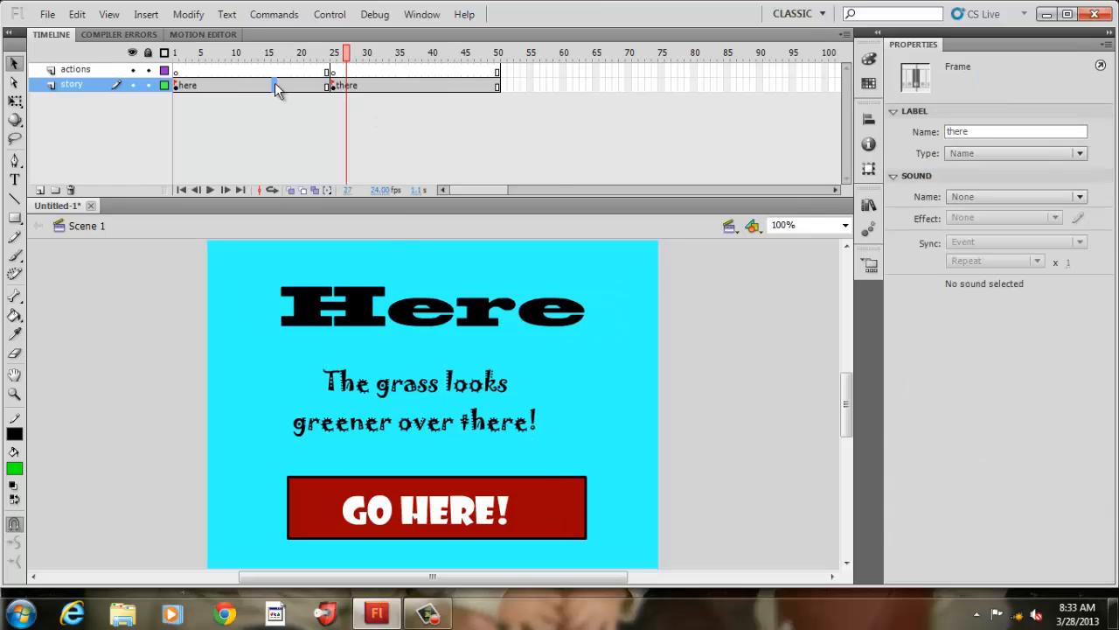
double_click(483, 508)
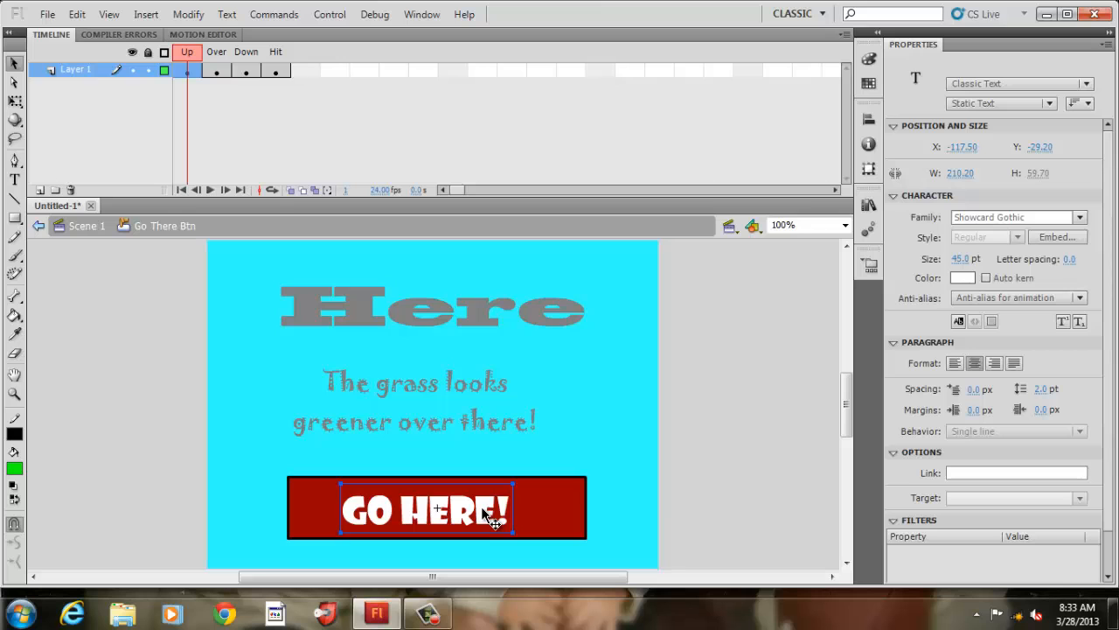
right_click(484, 510)
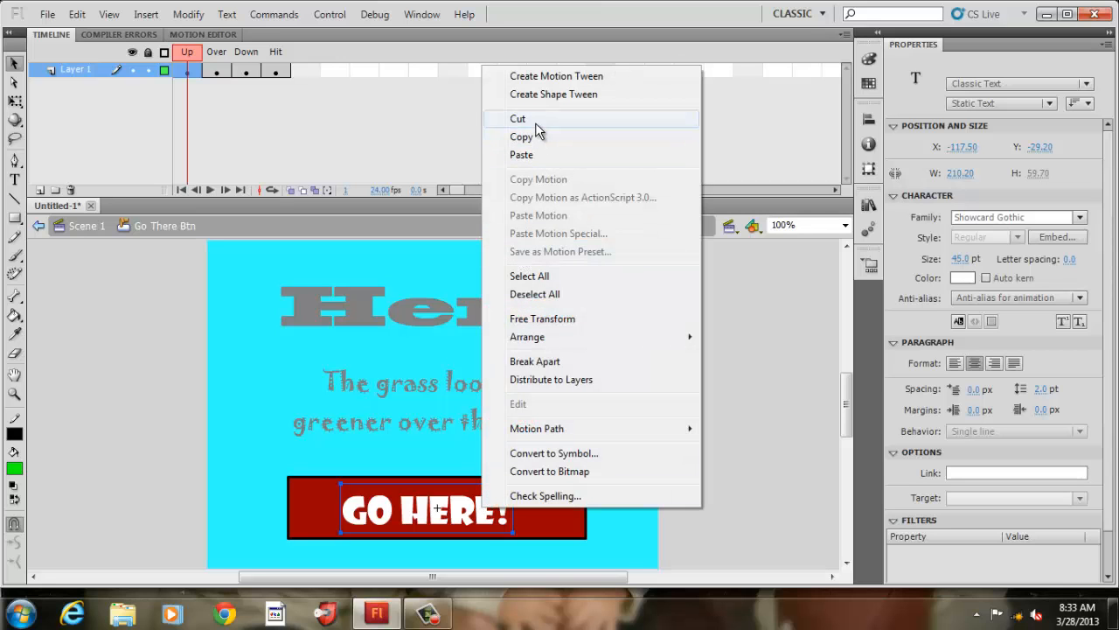
click(535, 122)
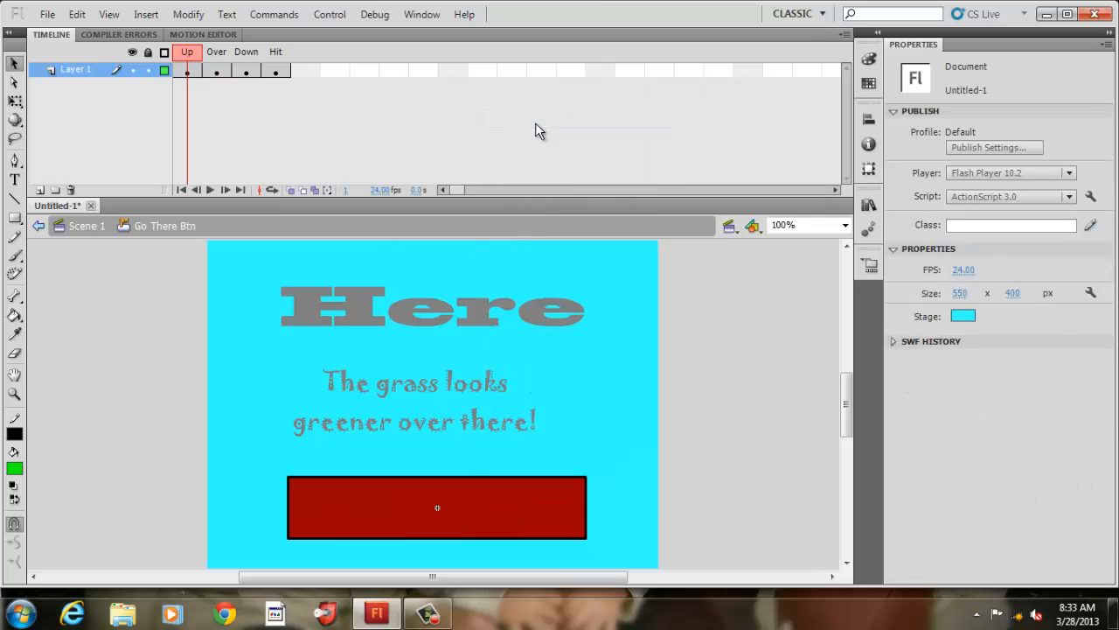
click(219, 70)
key(ctrl+a)
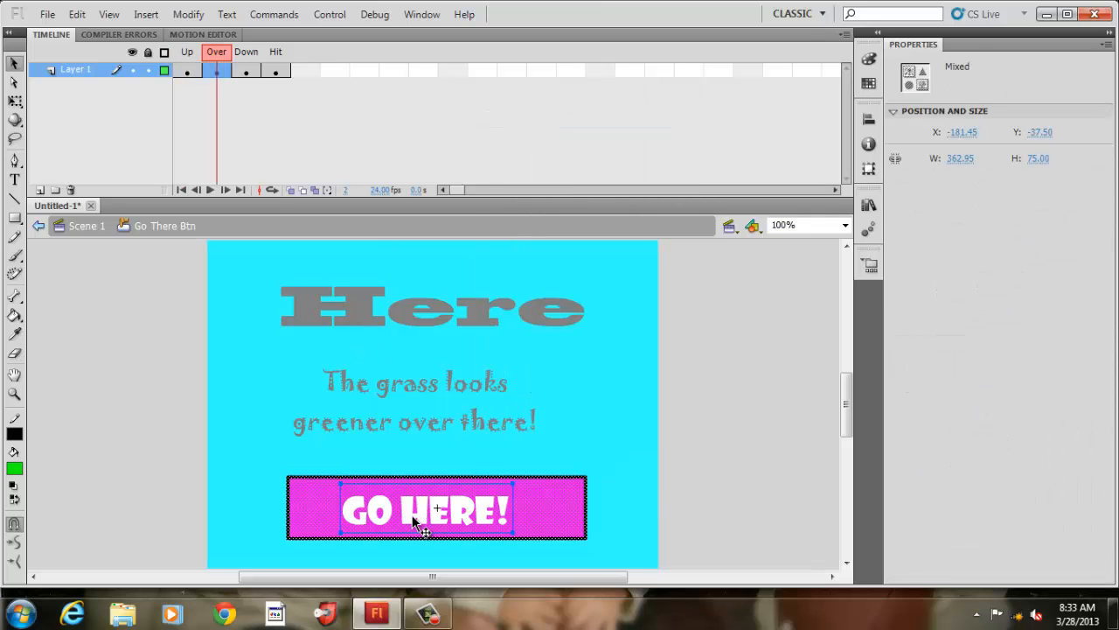
right_click(413, 515)
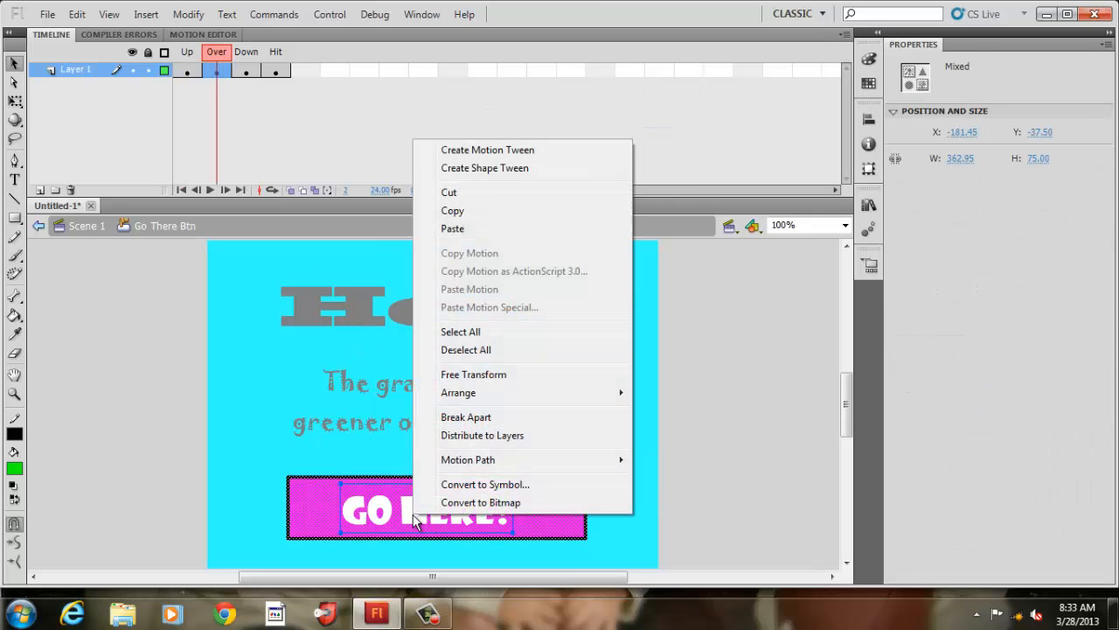
click(487, 193)
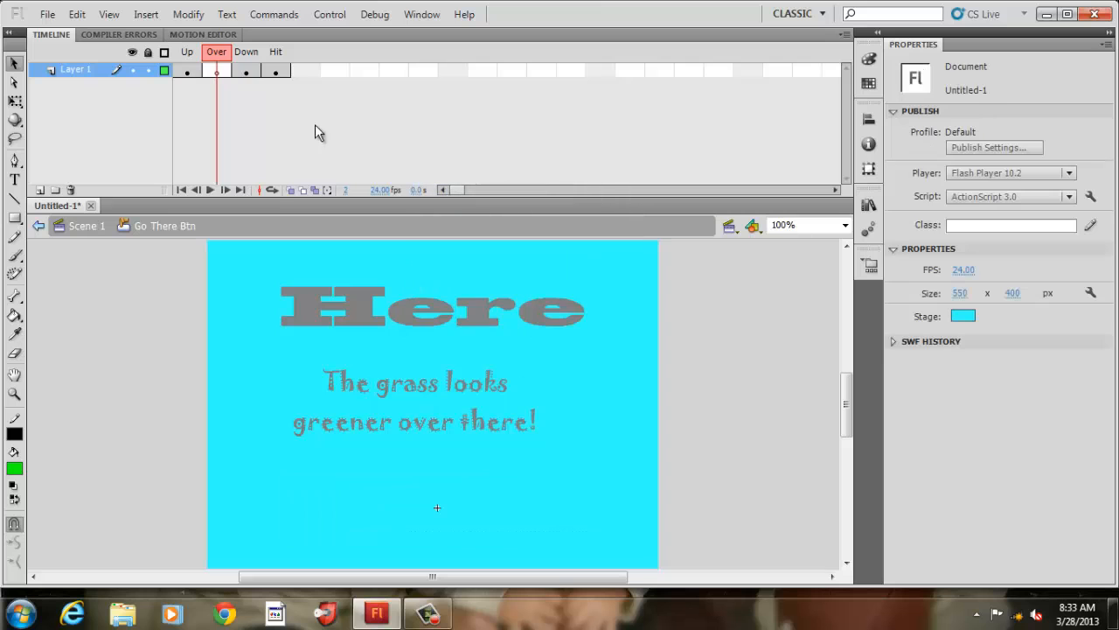
click(77, 14)
click(112, 32)
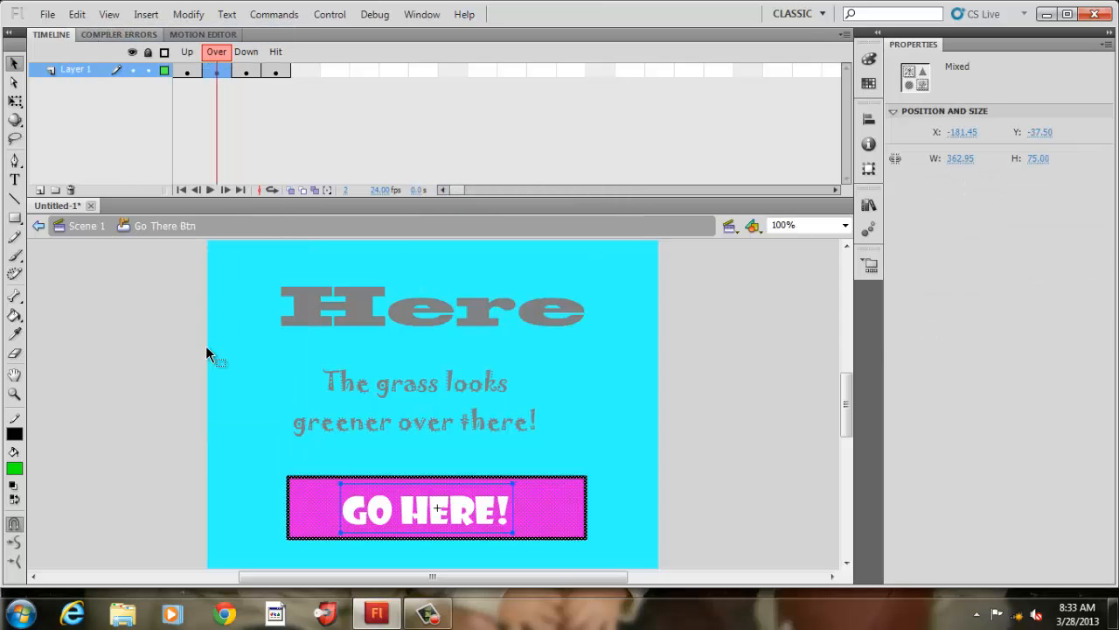
Step: Cut only the label text out of the button symbol's Over state, keeping the magenta rectangle
click(262, 459)
click(379, 525)
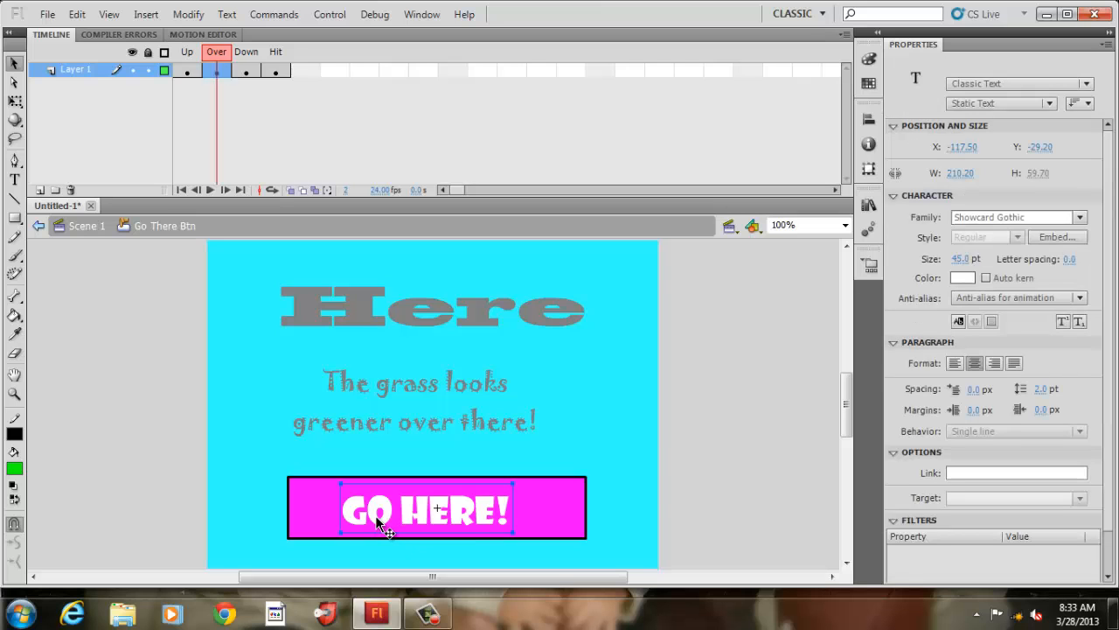
right_click(375, 515)
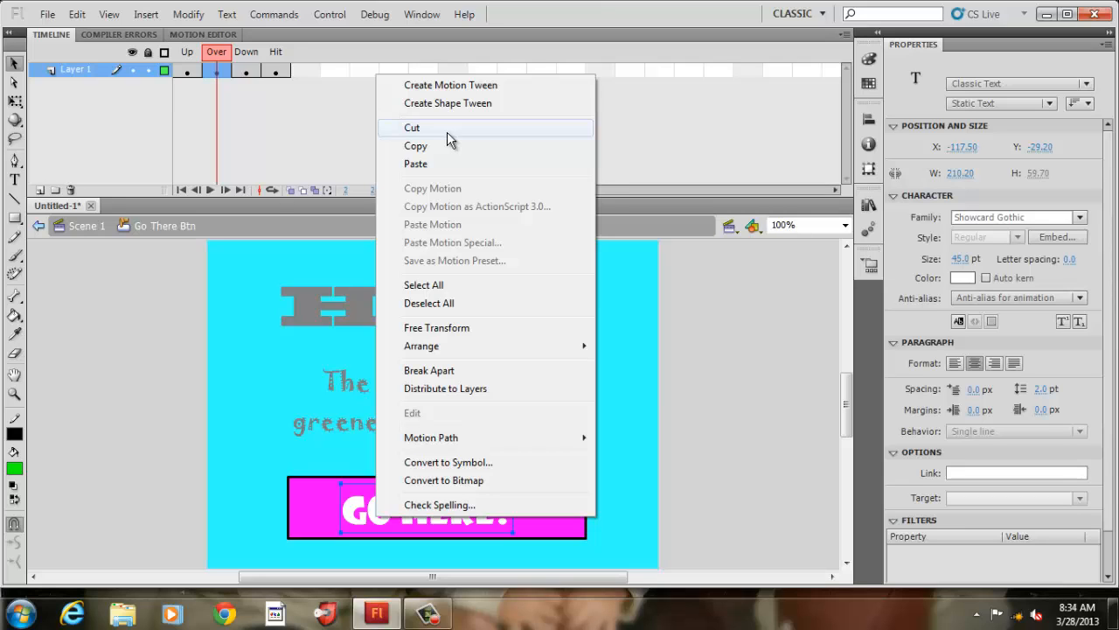
click(446, 128)
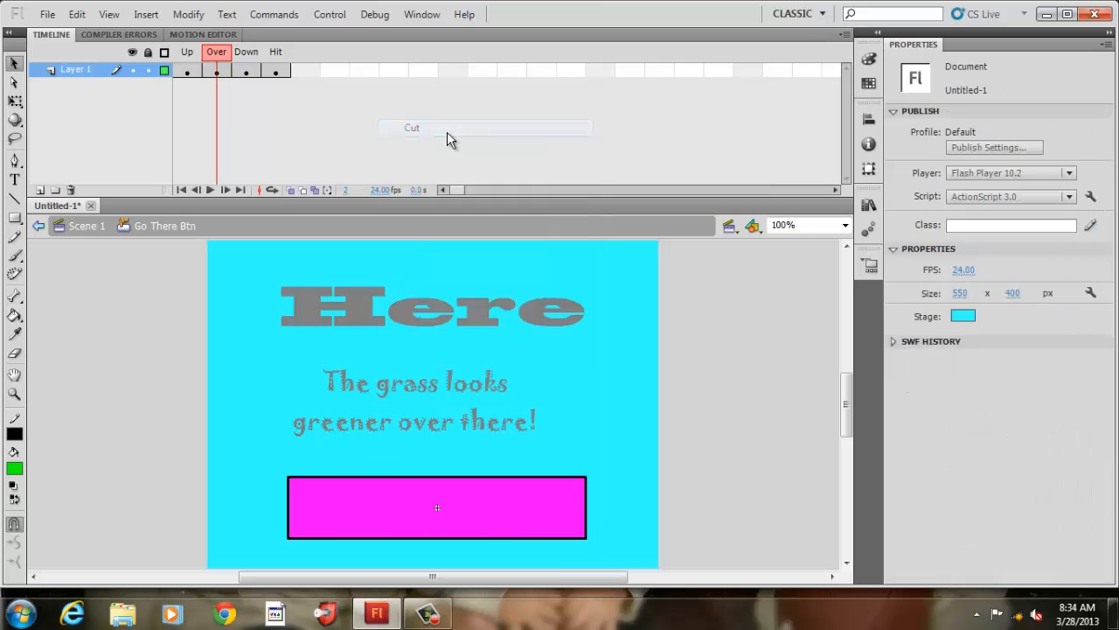
Step: Cut the label text out of the button symbol's Down state, keeping the green rectangle
click(246, 71)
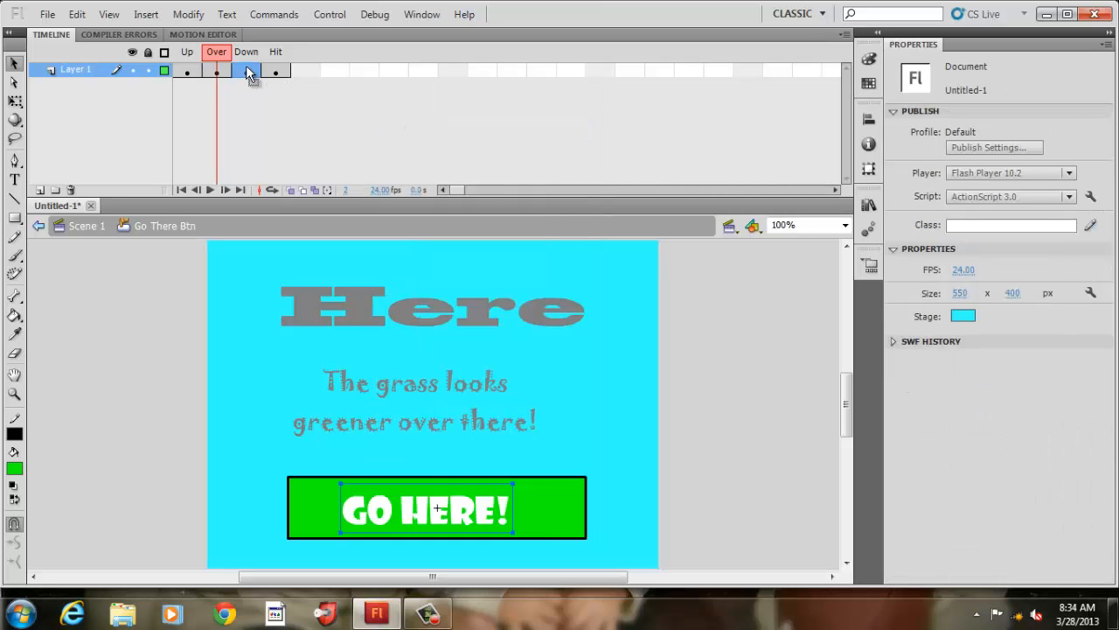
click(333, 460)
click(355, 512)
right_click(355, 512)
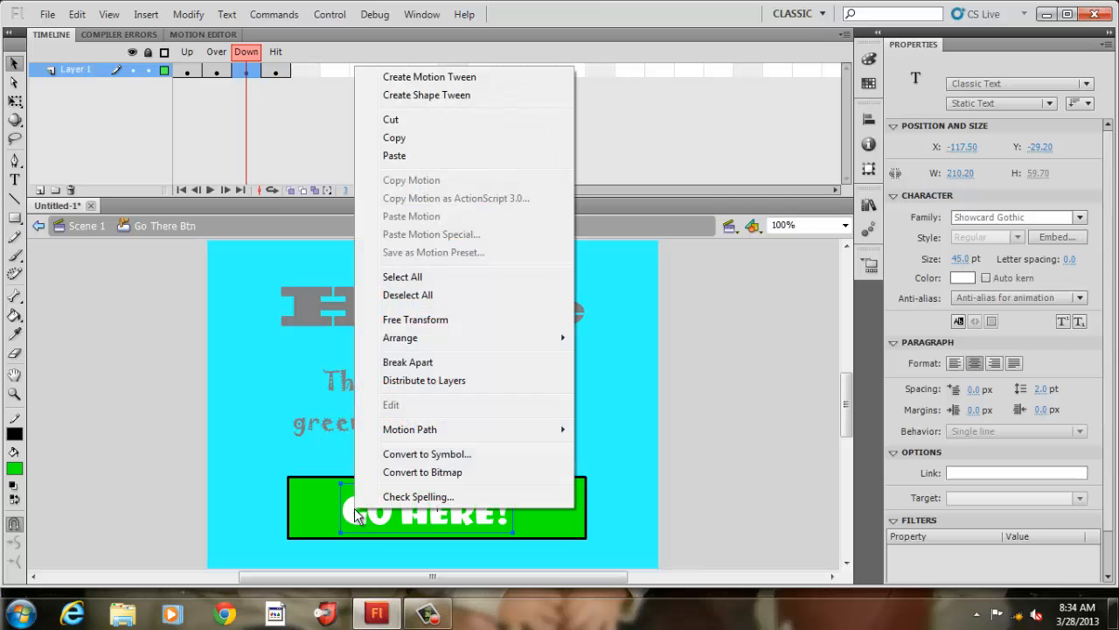
click(415, 123)
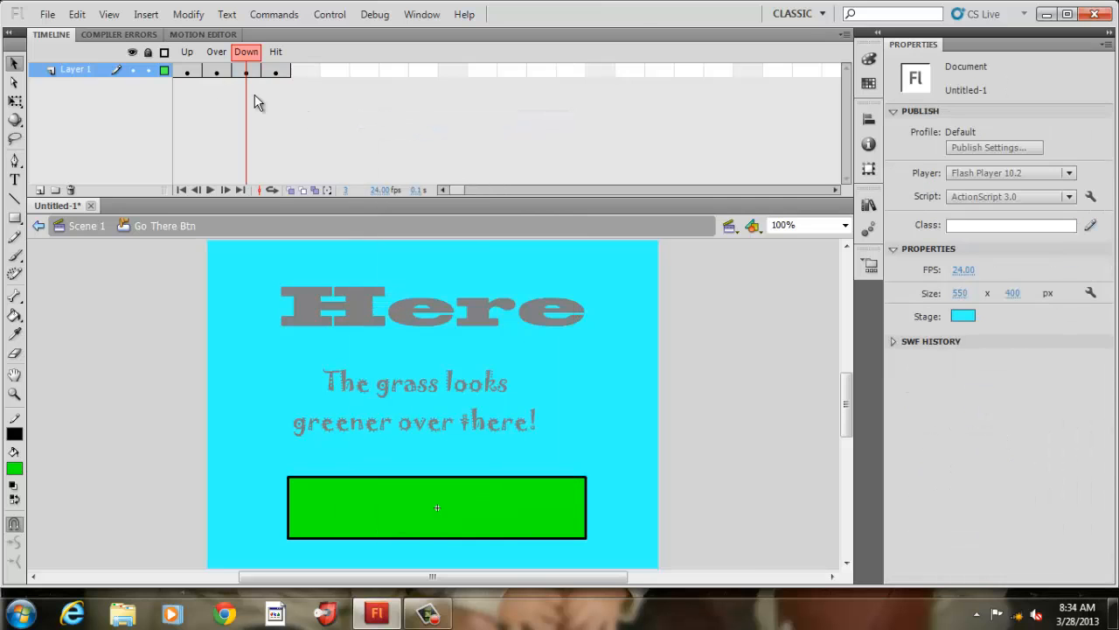
Step: Return to Scene 1, paste the cut label text on the "Here" screen and place it over the red button
click(87, 226)
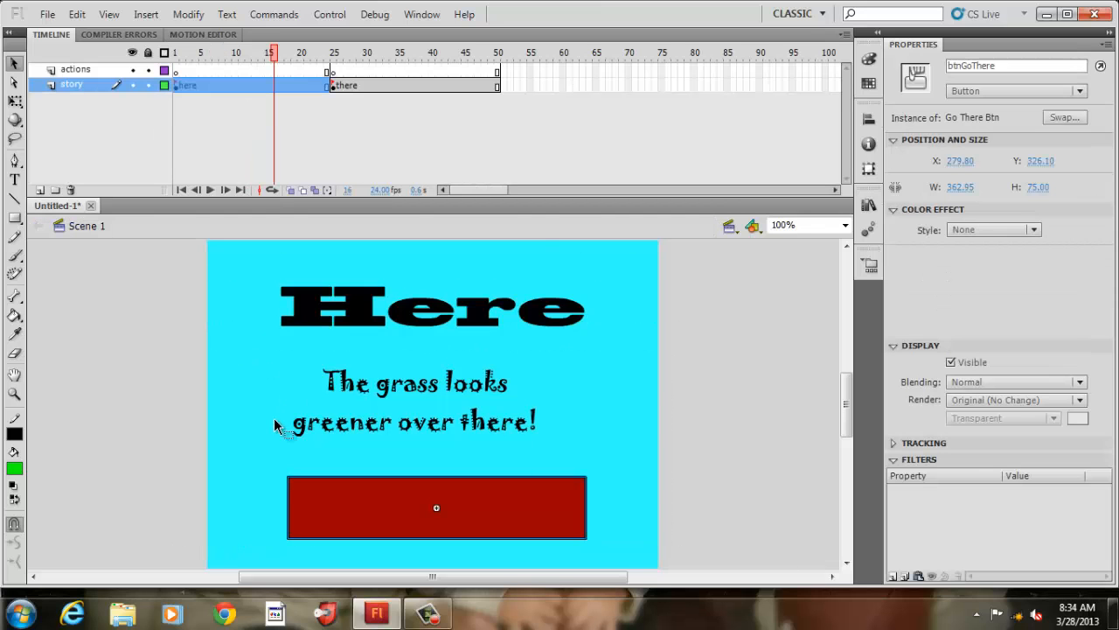
click(274, 418)
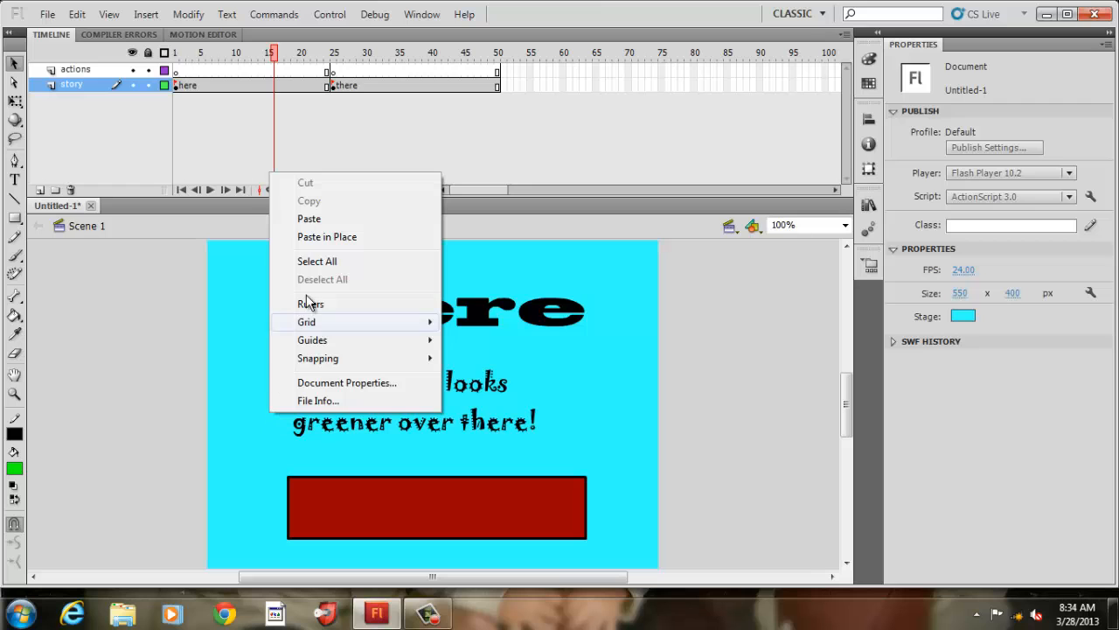
click(314, 218)
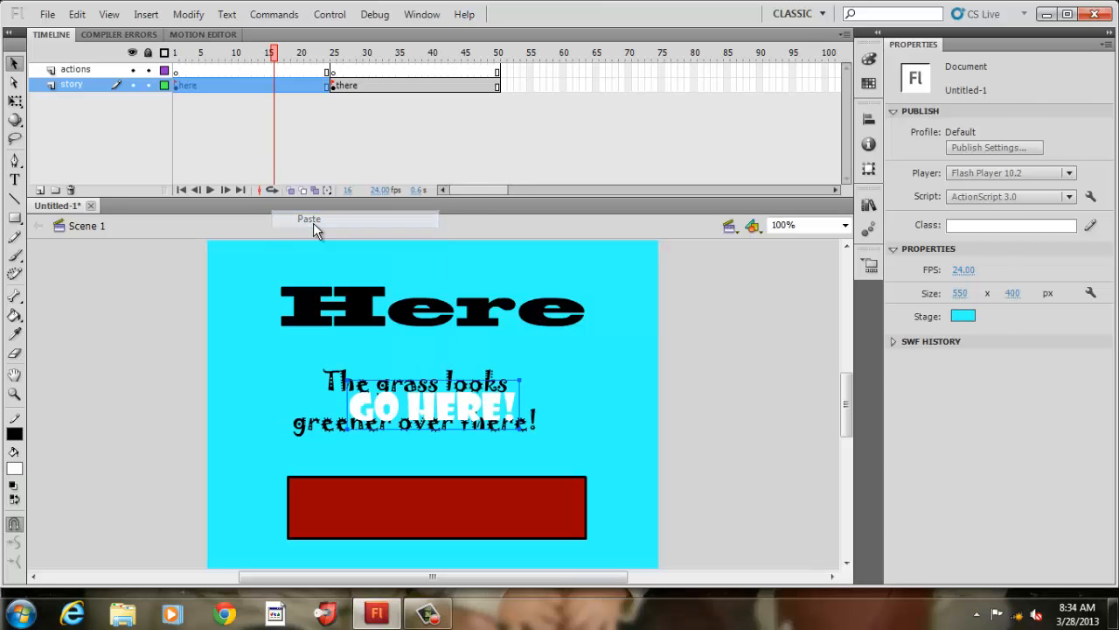
drag(377, 408, 379, 511)
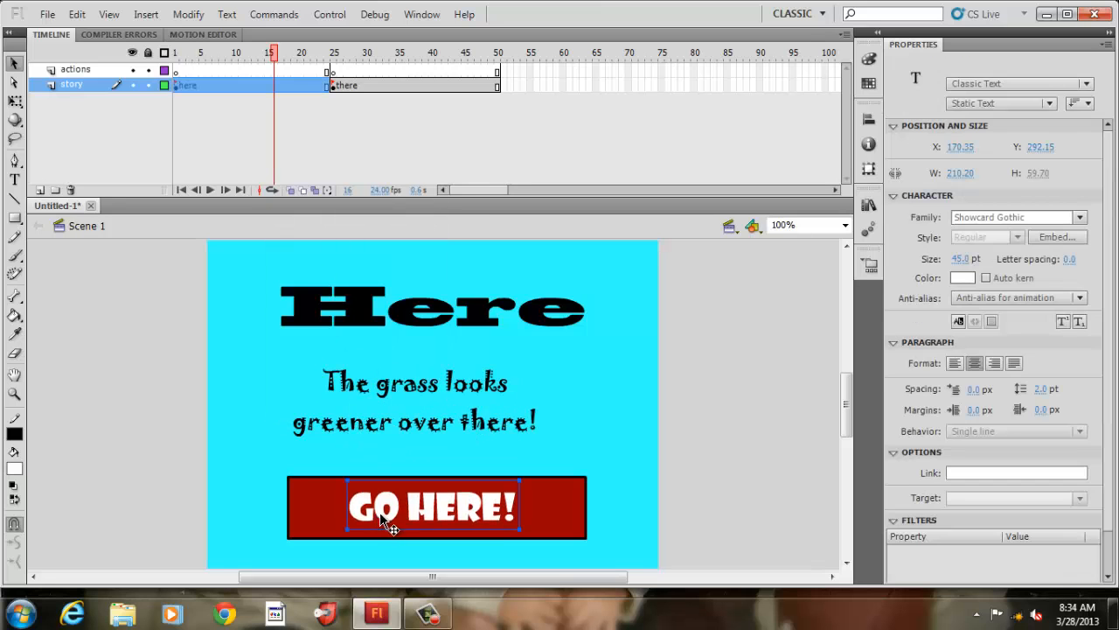
Step: Change the pasted button label on the "Here" screen to "GO THERE!"
double_click(417, 507)
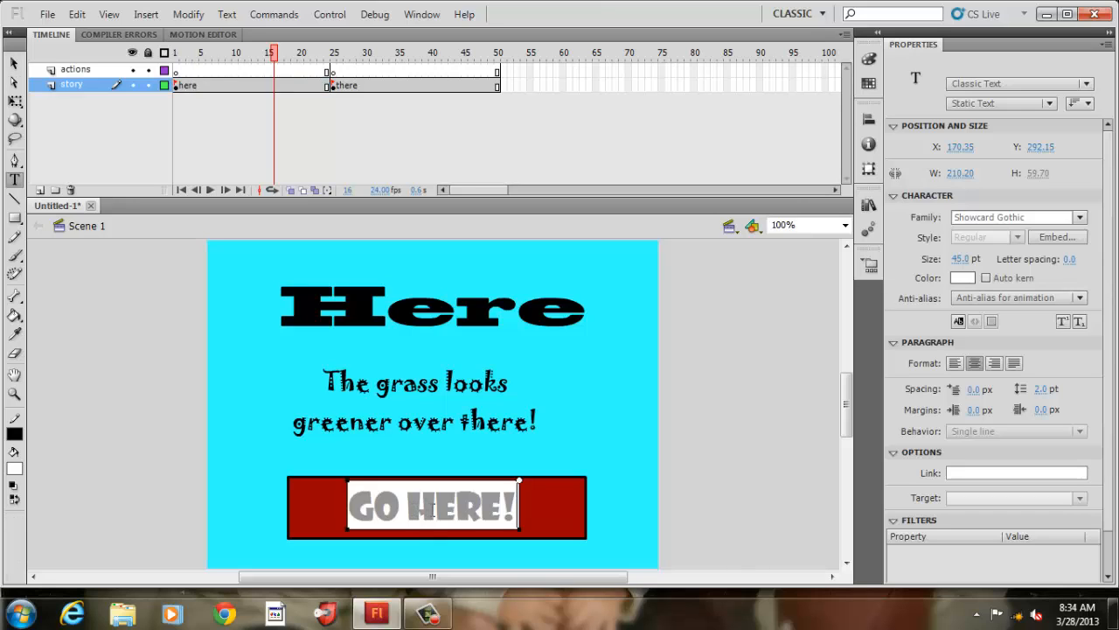
click(434, 510)
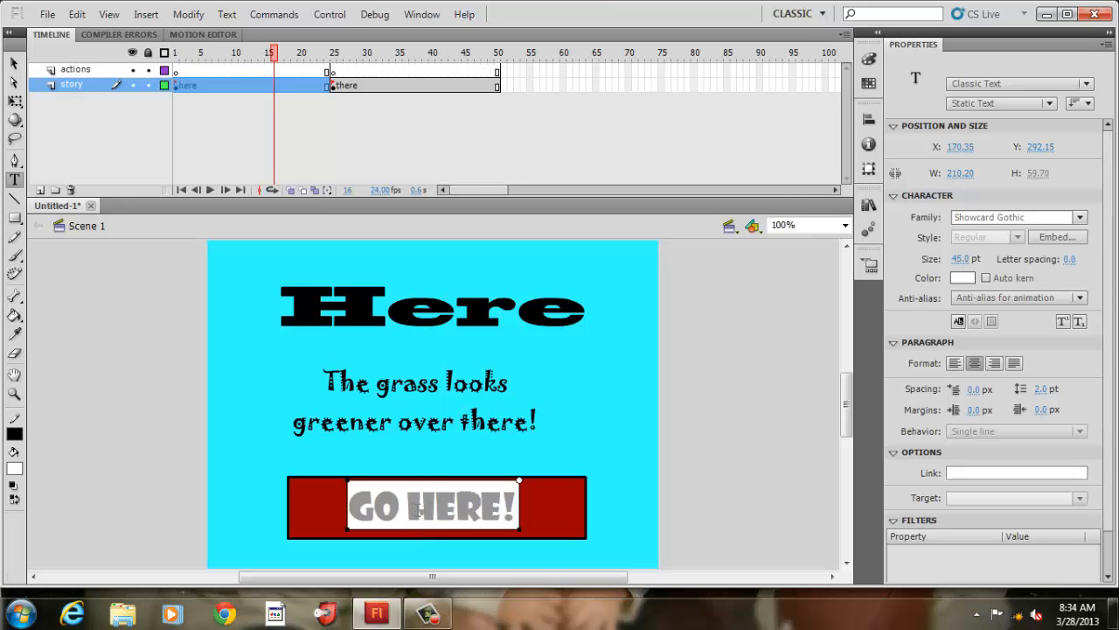
text(T)
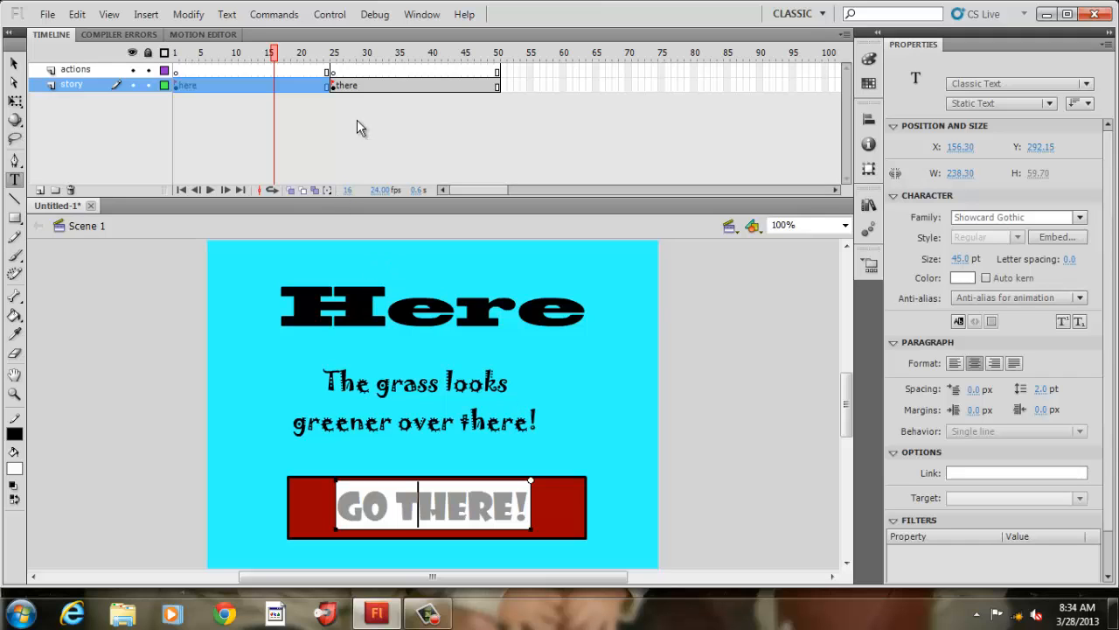
Step: Paste the "GO HERE!" label text onto the "There" screen in the story layer's "there" frames
click(346, 85)
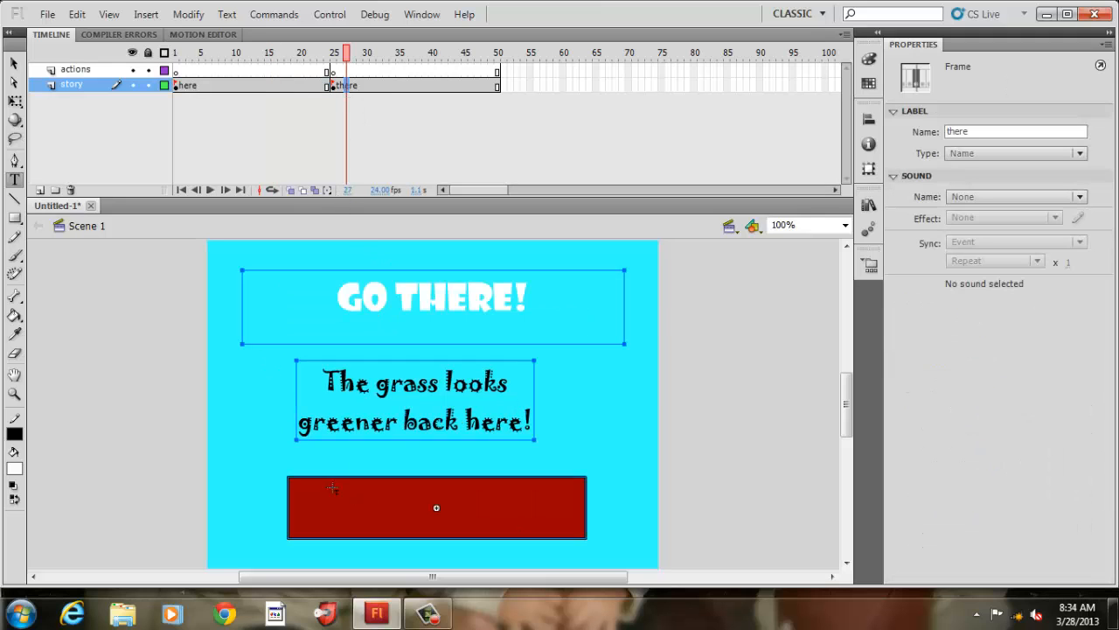
click(14, 63)
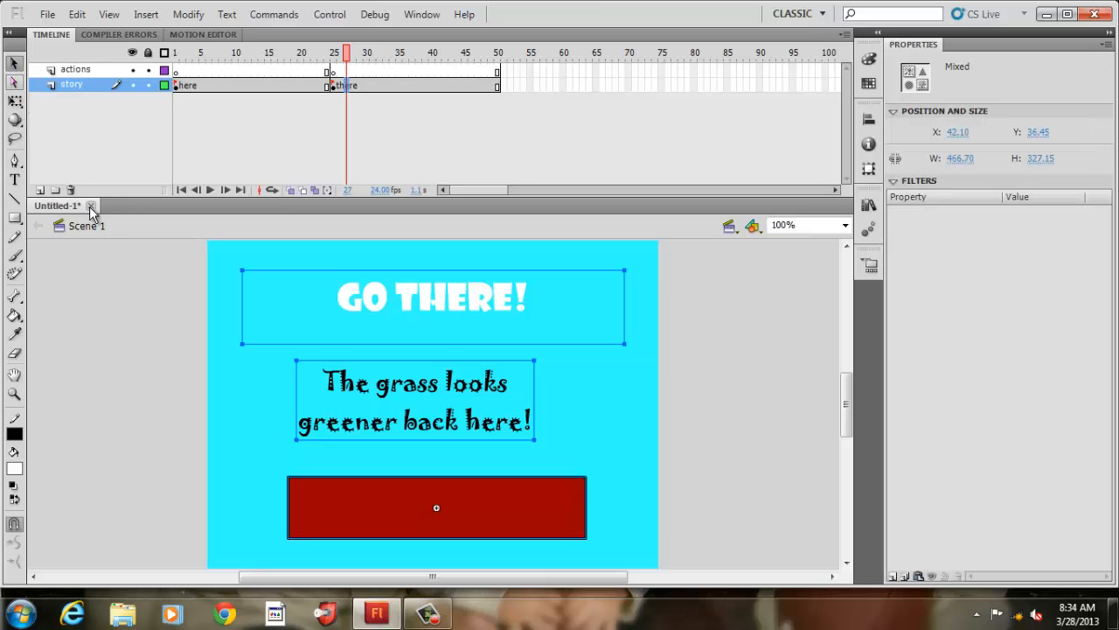
click(218, 403)
right_click(216, 399)
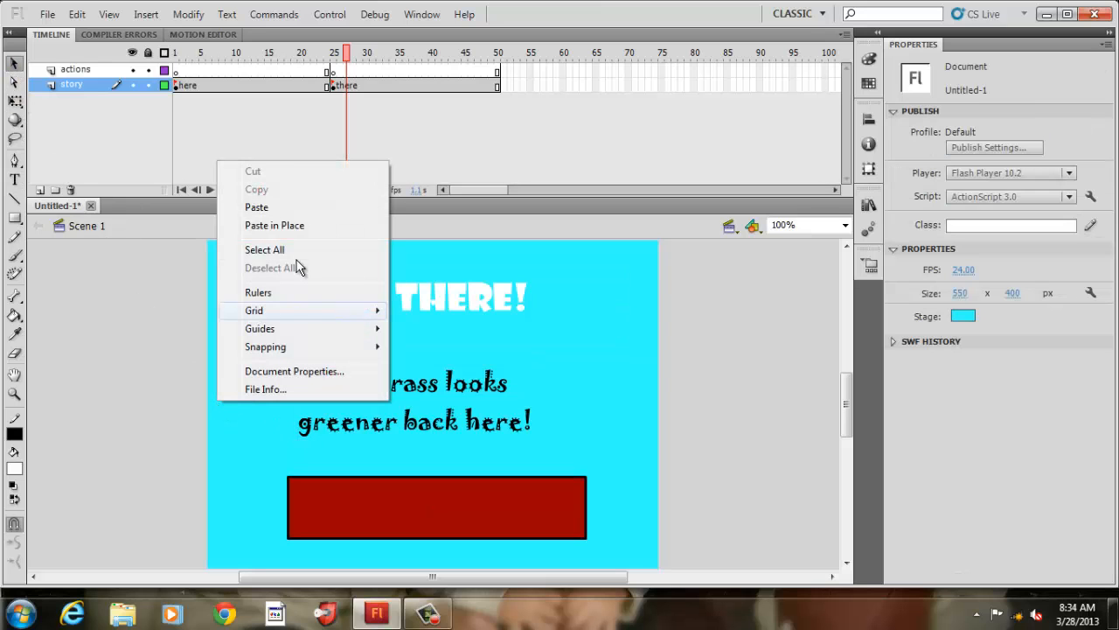
click(295, 209)
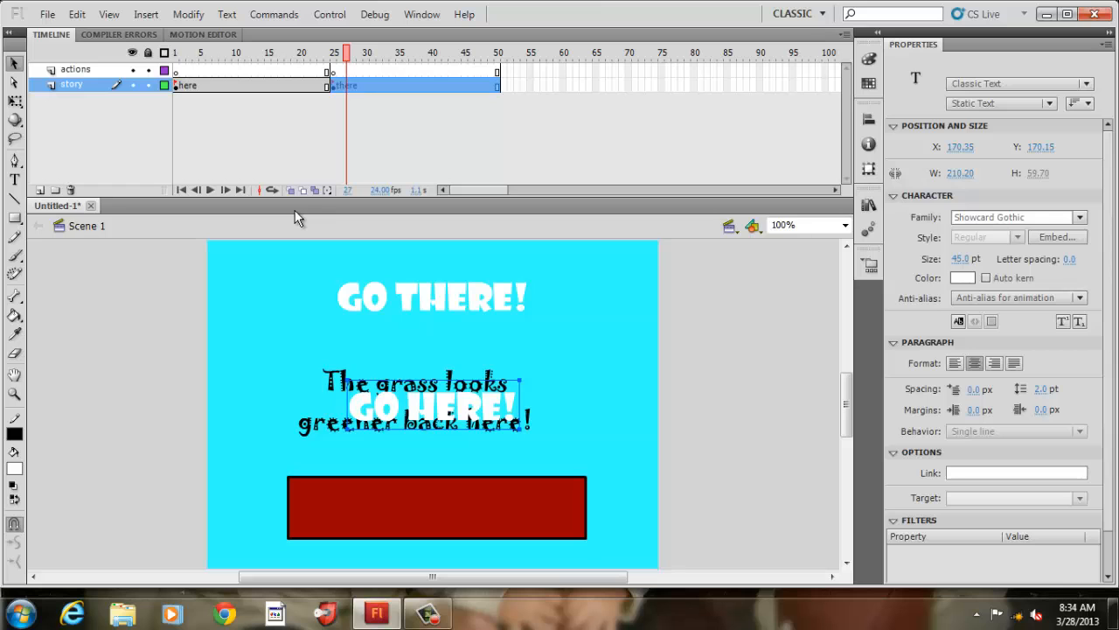
Step: Move the pasted "GO HERE!" label straight down onto the red button, to Y 297.15
key(Down)
key(Down)
key(Down)
key(Down)
key(Down)
key(Down)
key(Down)
key(Down)
key(Down)
key(Down)
key(Down)
key(Down)
key(Down)
key(Down)
key(Down)
key(Down)
key(Down)
key(Down)
key(Down)
key(Down)
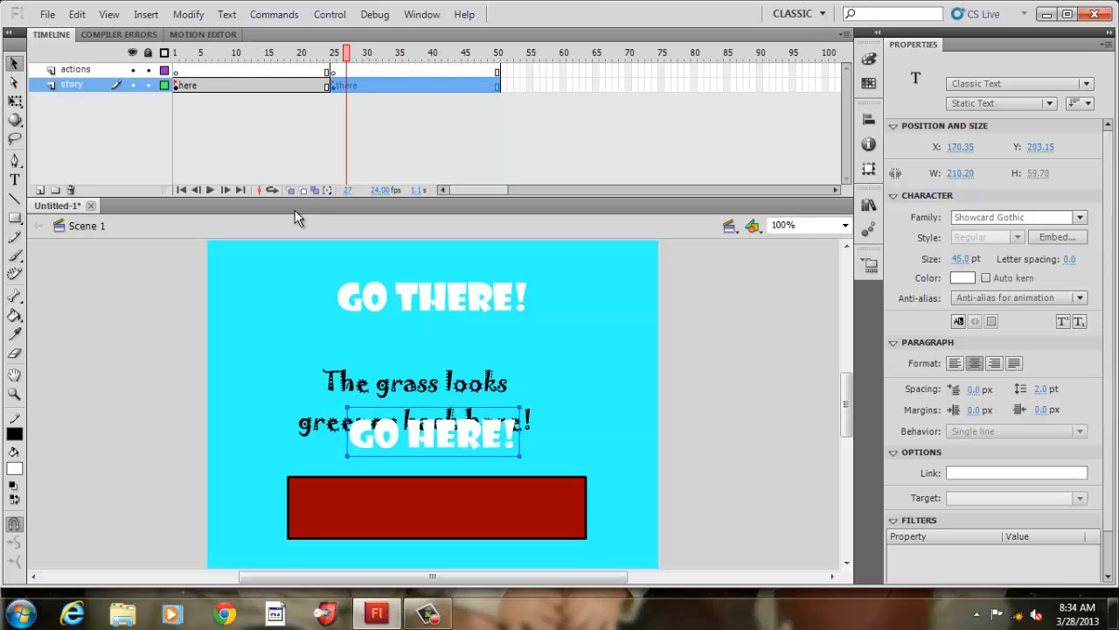
key(Down)
key(Down)
key(Down)
key(Down)
key(Down)
key(Down)
key(Down)
key(Down)
key(Down)
key(Down)
key(Down)
key(Down)
key(Down)
key(Down)
key(Down)
key(Down)
key(Down)
key(Down)
key(Down)
key(Down)
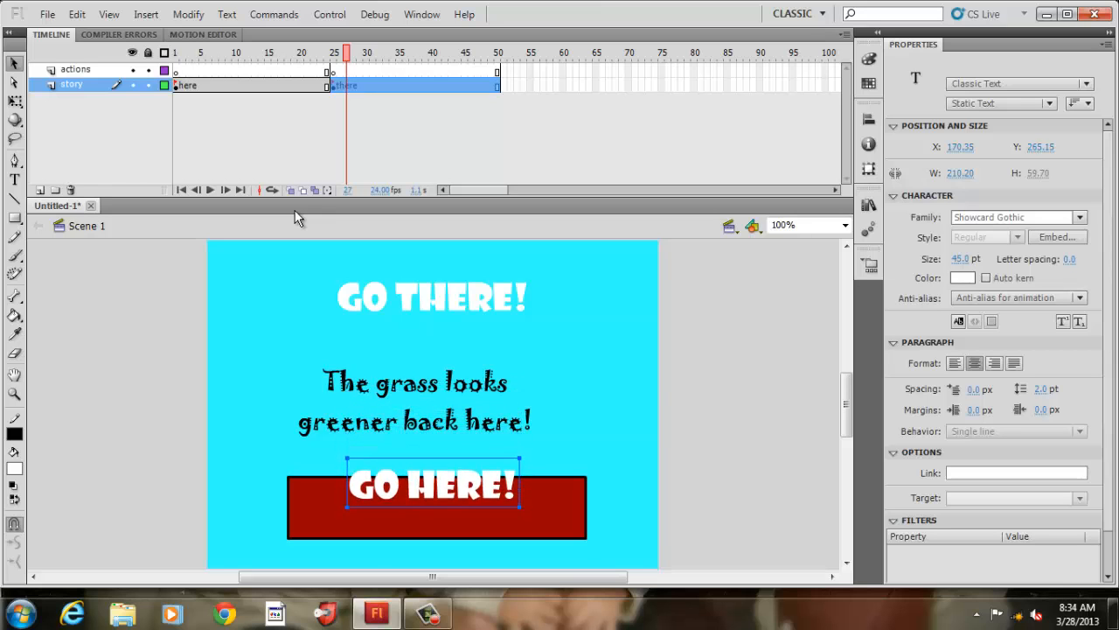
key(Down)
key(Down)
key(Down)
key(Down)
key(Down)
key(Down)
key(Down)
key(Down)
key(Down)
key(Down)
key(Down)
key(Down)
key(Down)
key(Down)
key(Down)
key(Down)
key(Down)
key(Down)
key(Down)
key(Down)
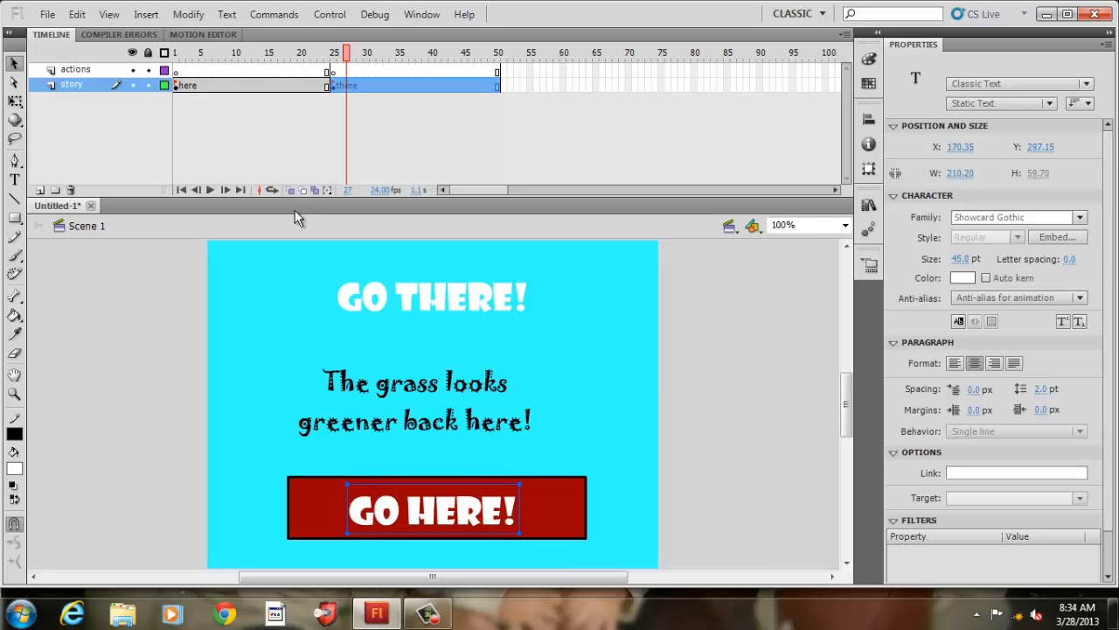
Step: Move the "There" screen's heading down, open its text to refresh the display, and move it back above the sentence
click(358, 295)
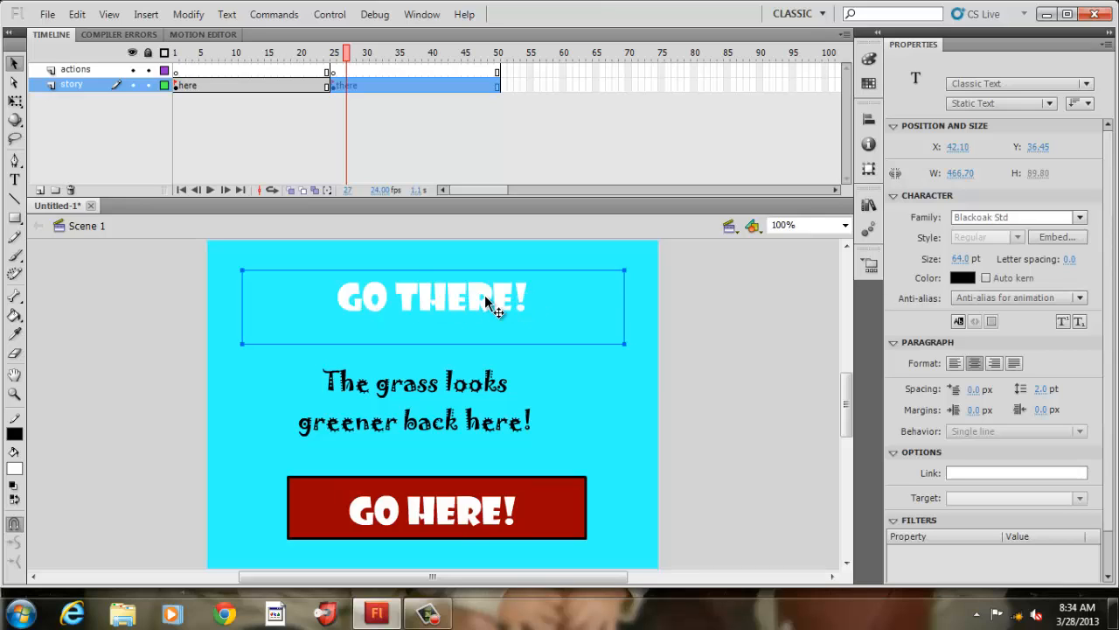
drag(484, 295, 497, 335)
double_click(497, 334)
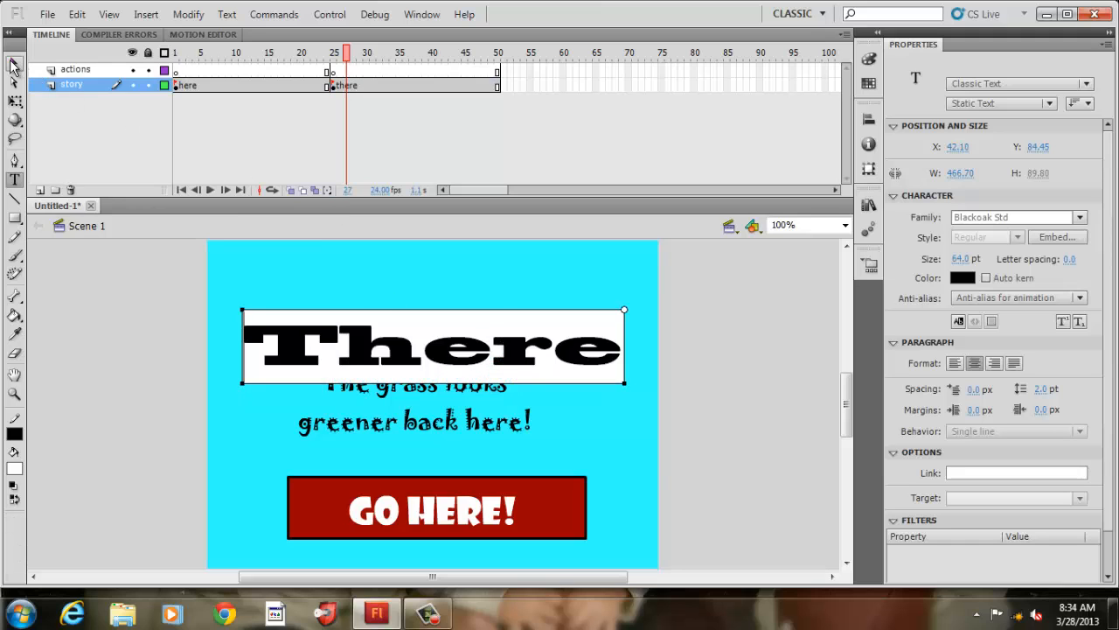
click(13, 66)
drag(351, 349, 354, 297)
Step: Compare the "Here" and "There" screens by switching between their frames on the story layer
click(189, 85)
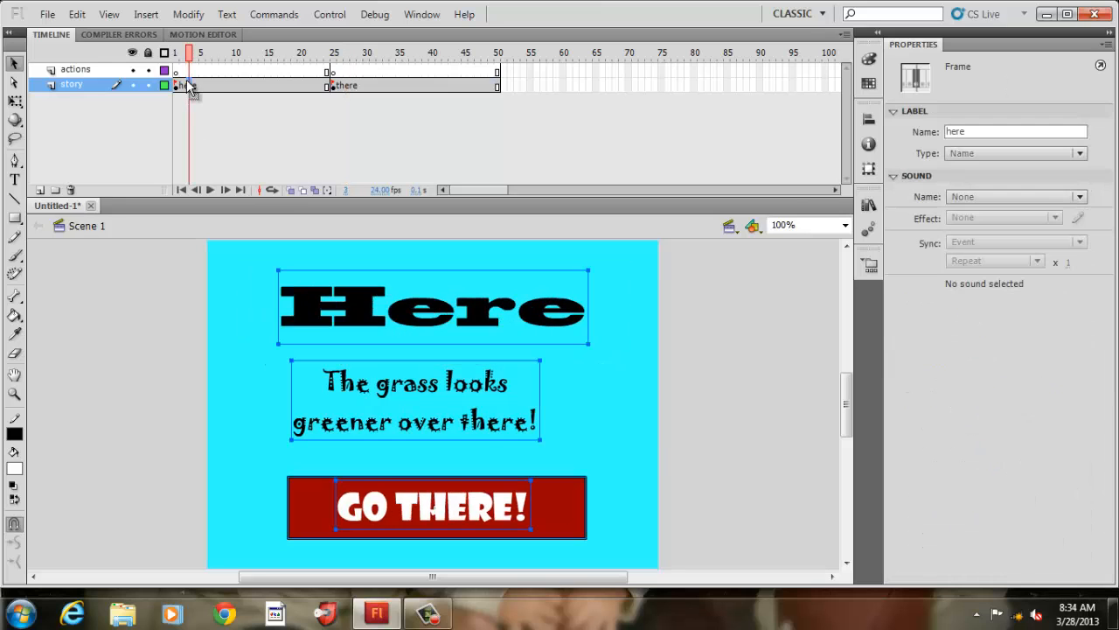
click(348, 85)
click(236, 85)
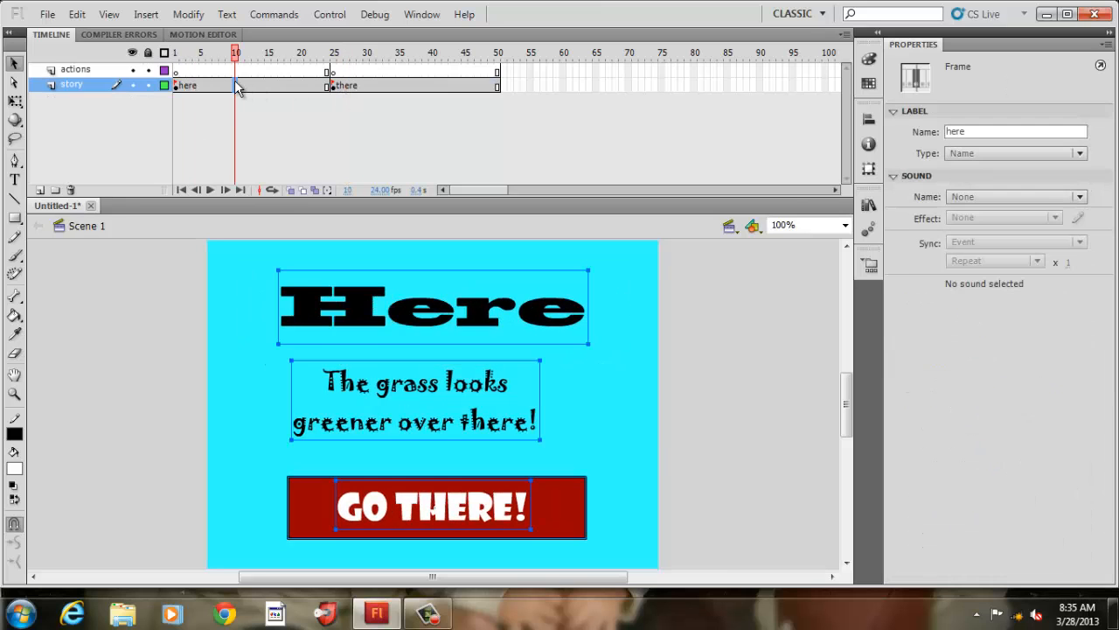
click(373, 85)
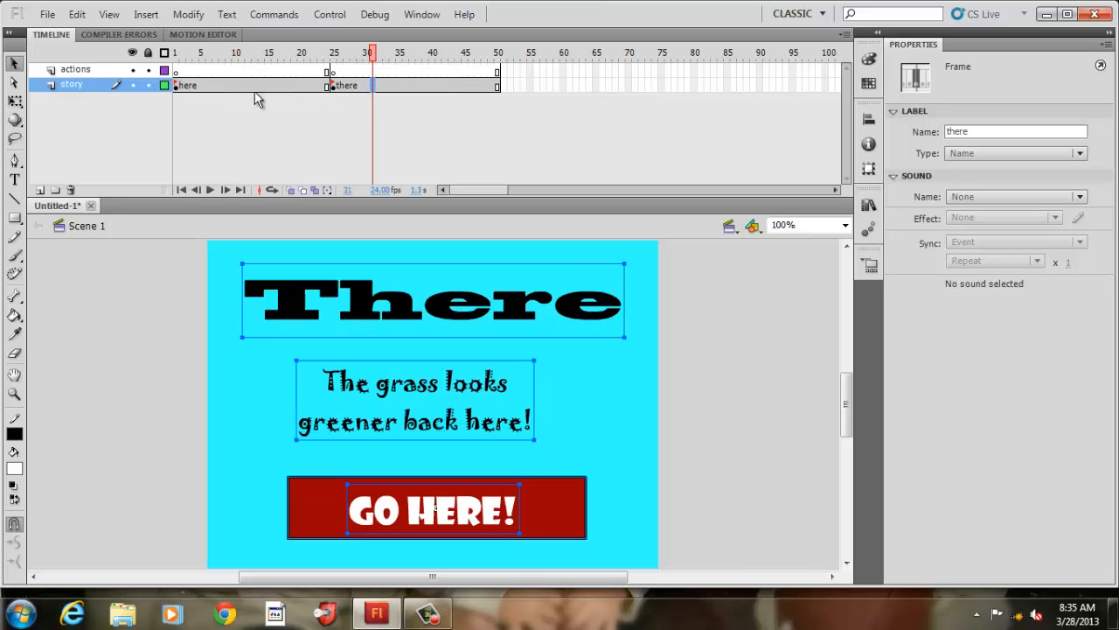
Step: Check the instance names of the red buttons on the "Here" and "There" screens
click(177, 71)
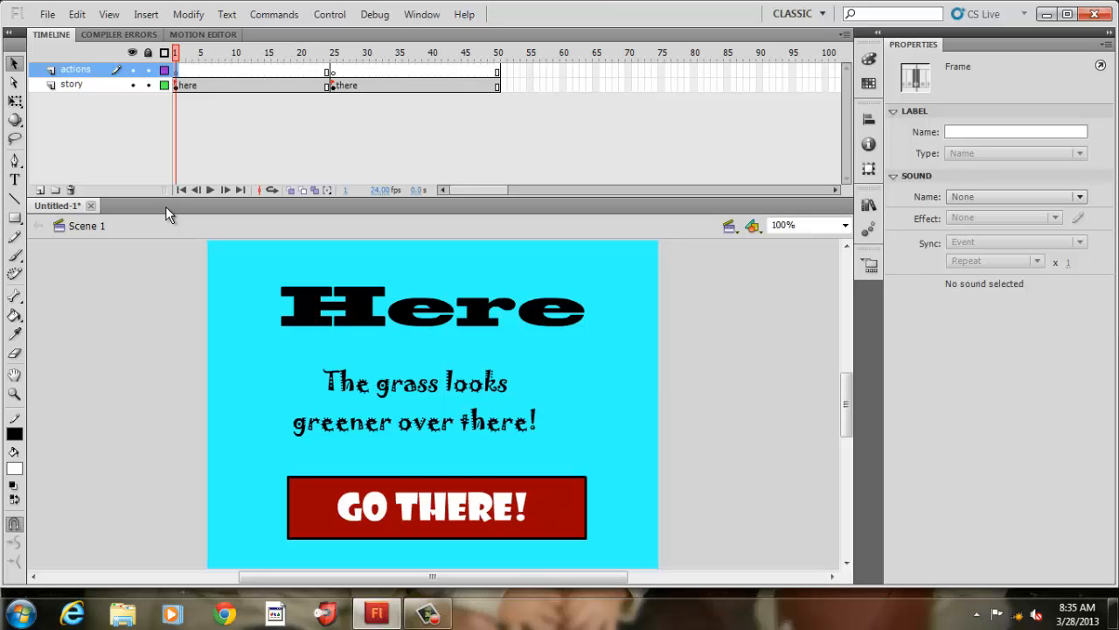
click(485, 514)
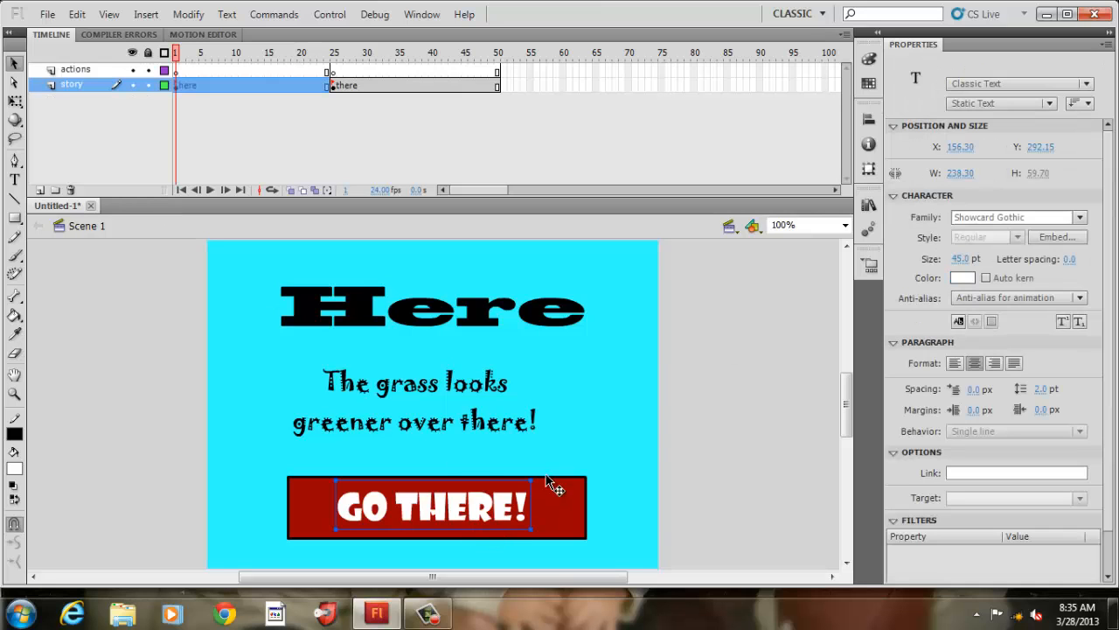
click(588, 449)
click(567, 498)
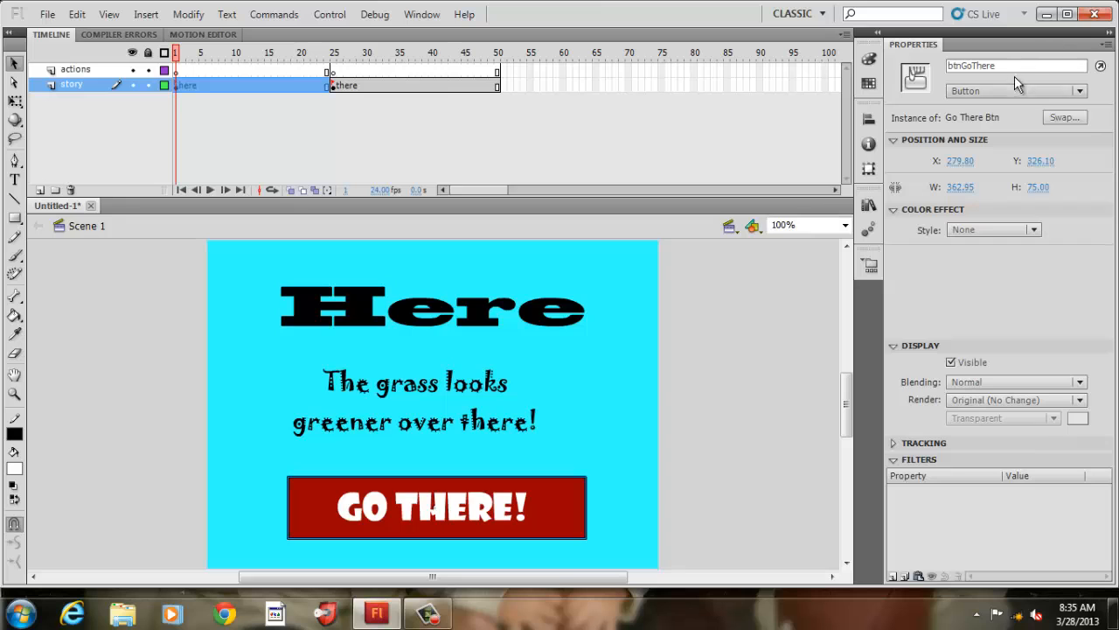
click(339, 87)
click(638, 475)
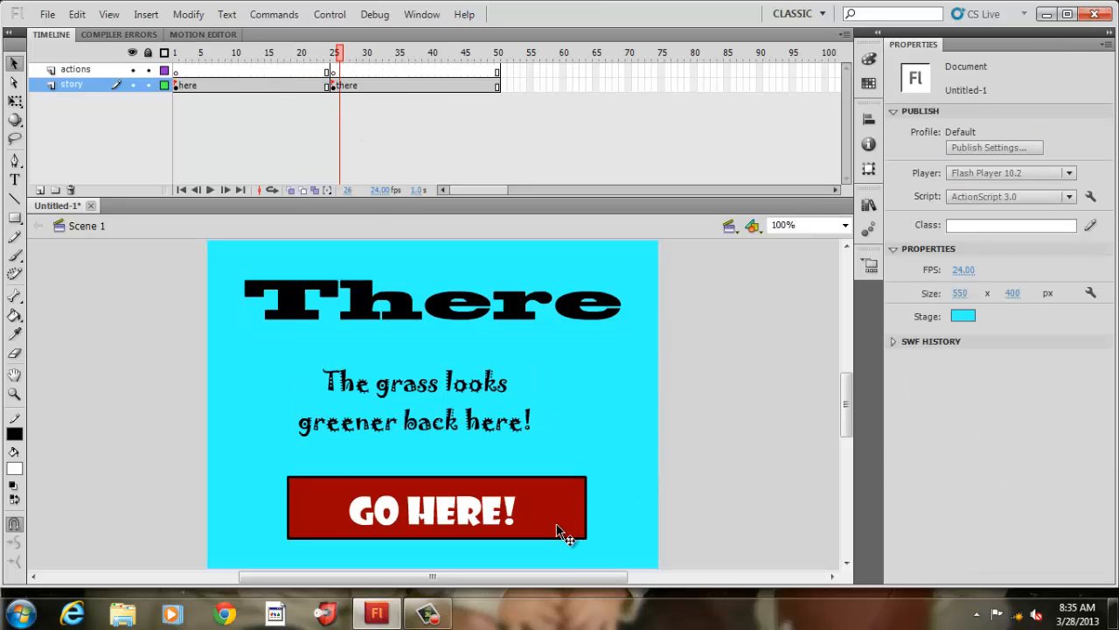
click(565, 530)
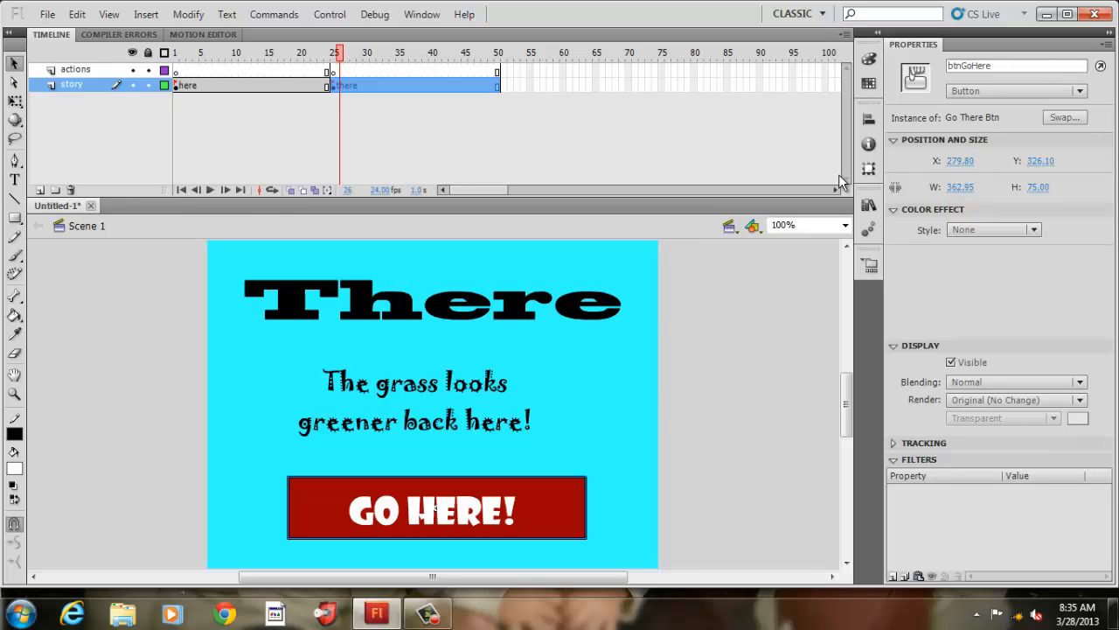
Step: Open the script of frame 1 on the actions layer and enter stop();
click(177, 71)
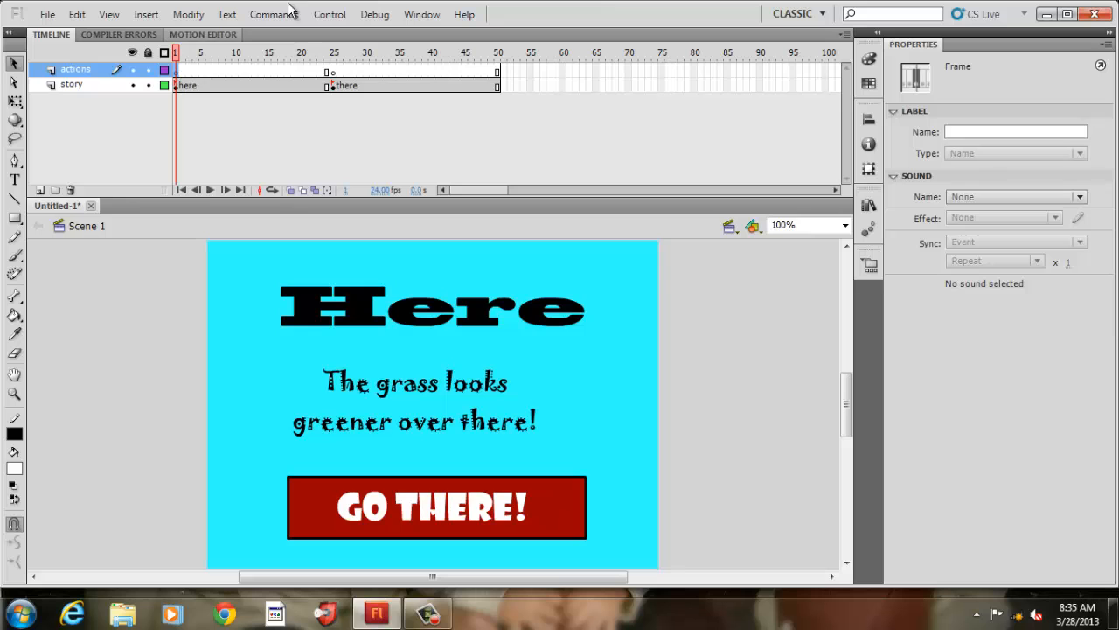
click(420, 15)
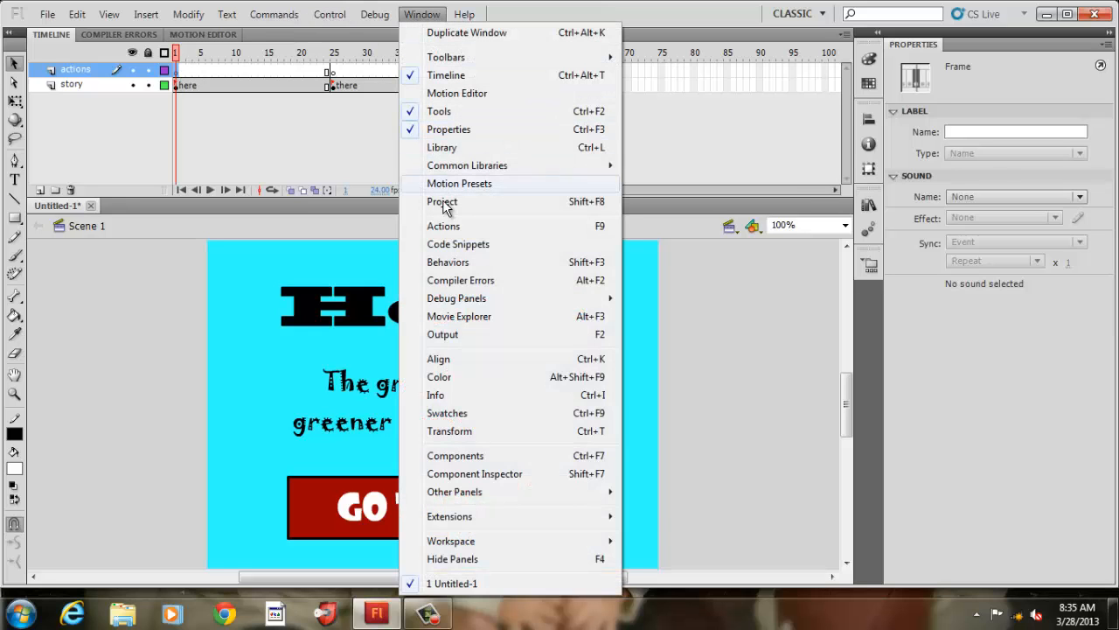
click(562, 231)
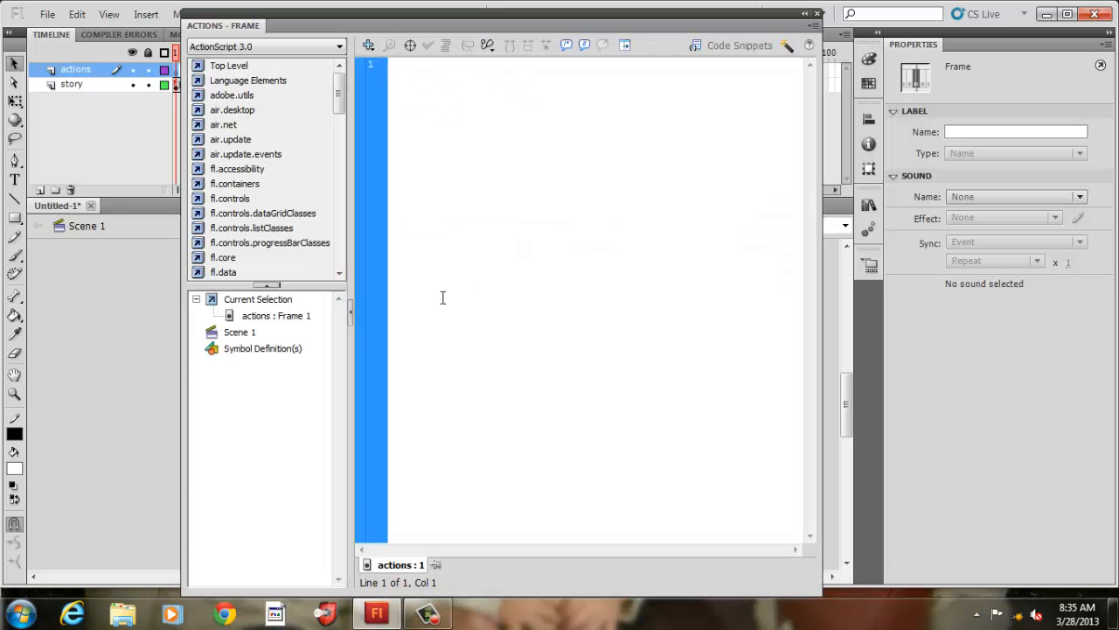
text(stop)
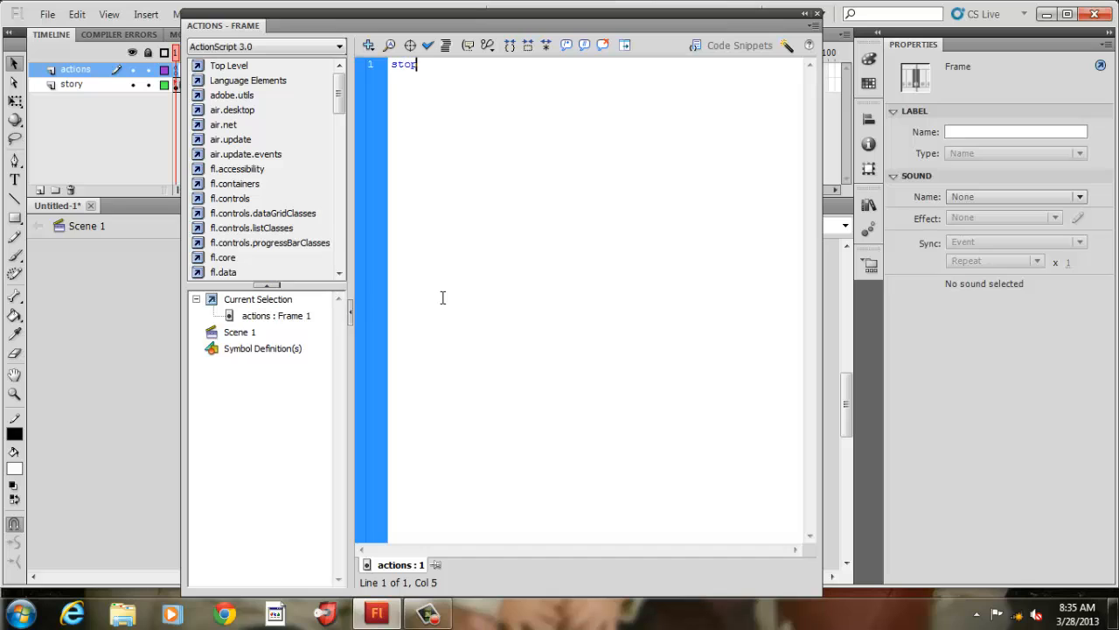
text(();)
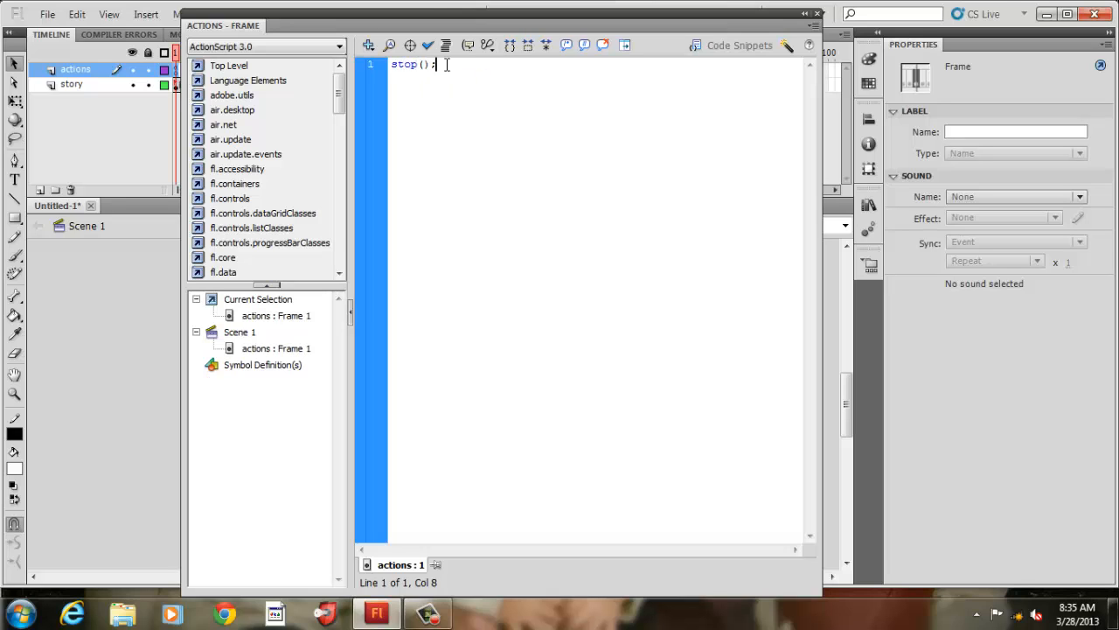
Step: Move the script window down to uncover the timeline and delete the stop(); call from frame 1
drag(440, 23, 450, 280)
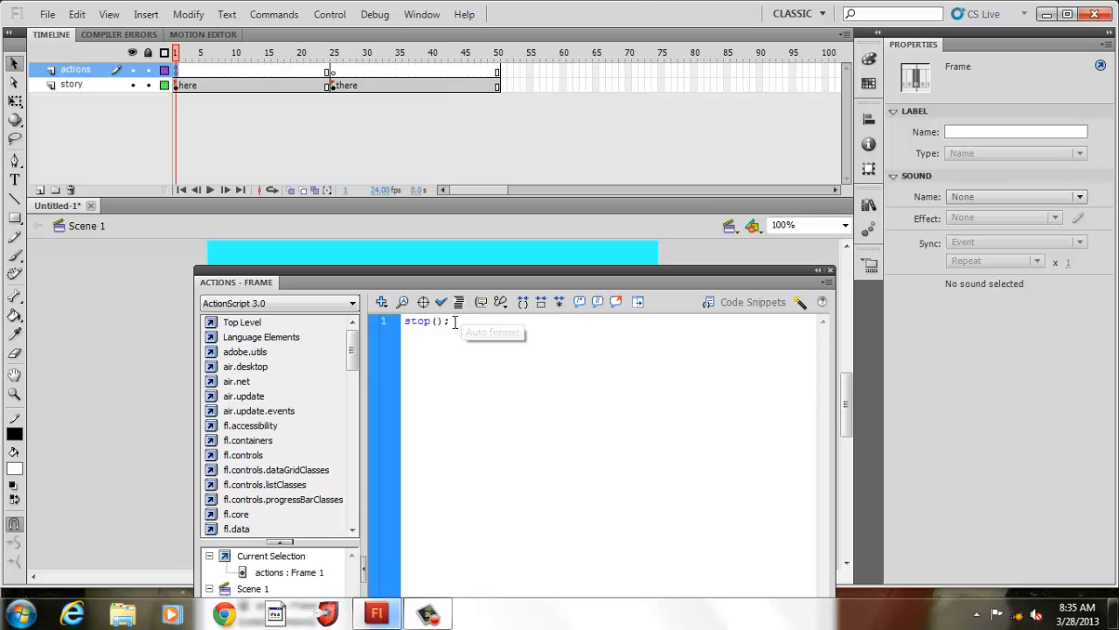
click(394, 323)
key(Delete)
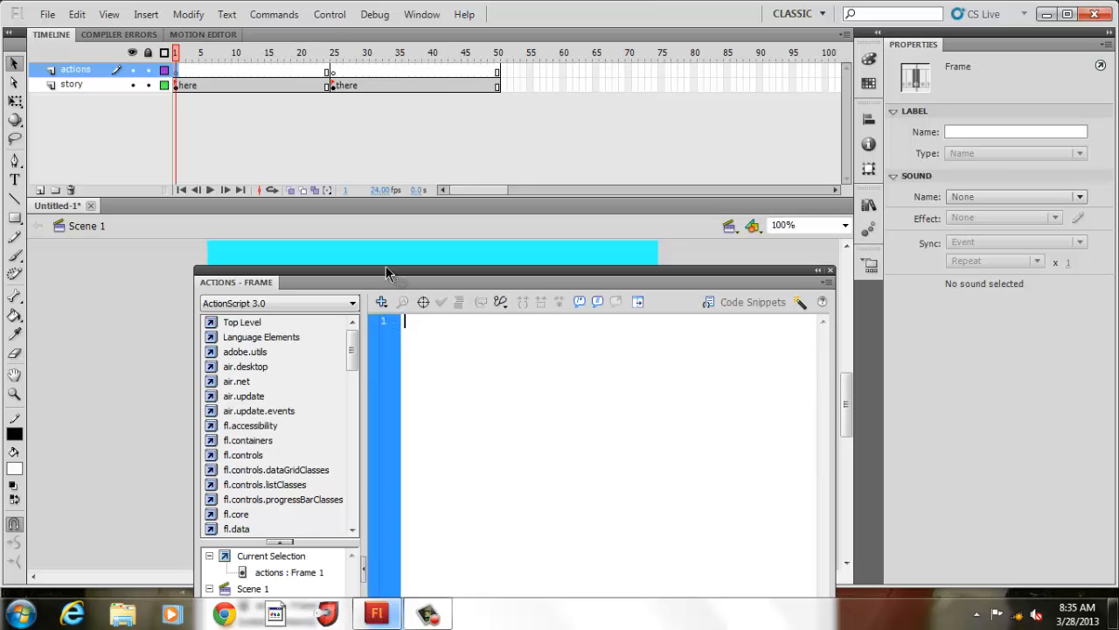
Step: Test the movie in Flash Professional without a stop call, and close the preview
click(330, 15)
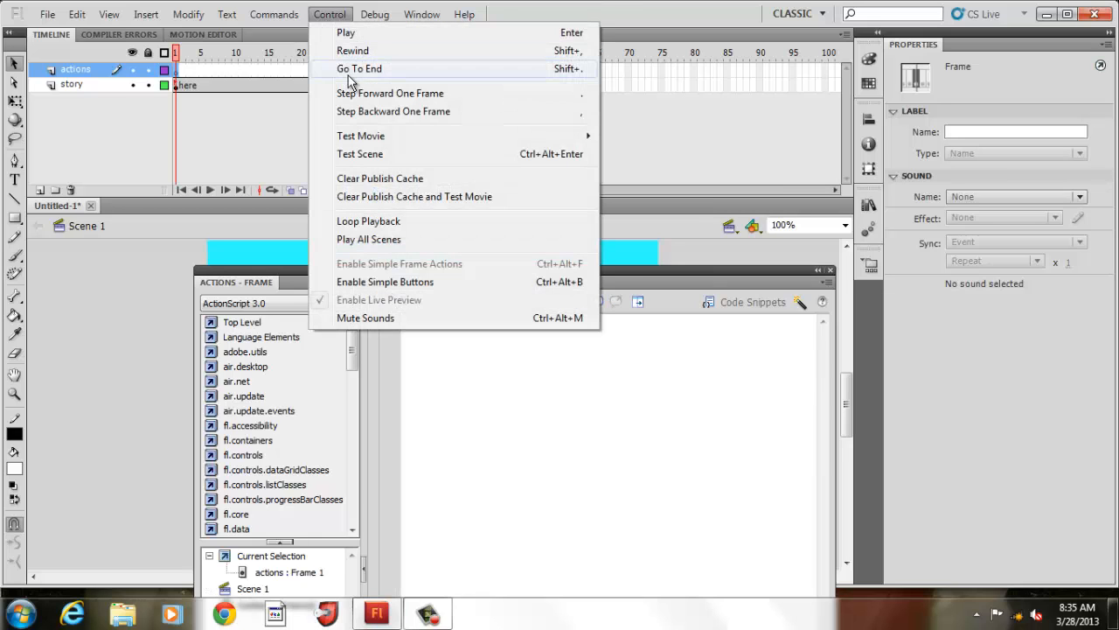
mouse_move(568, 136)
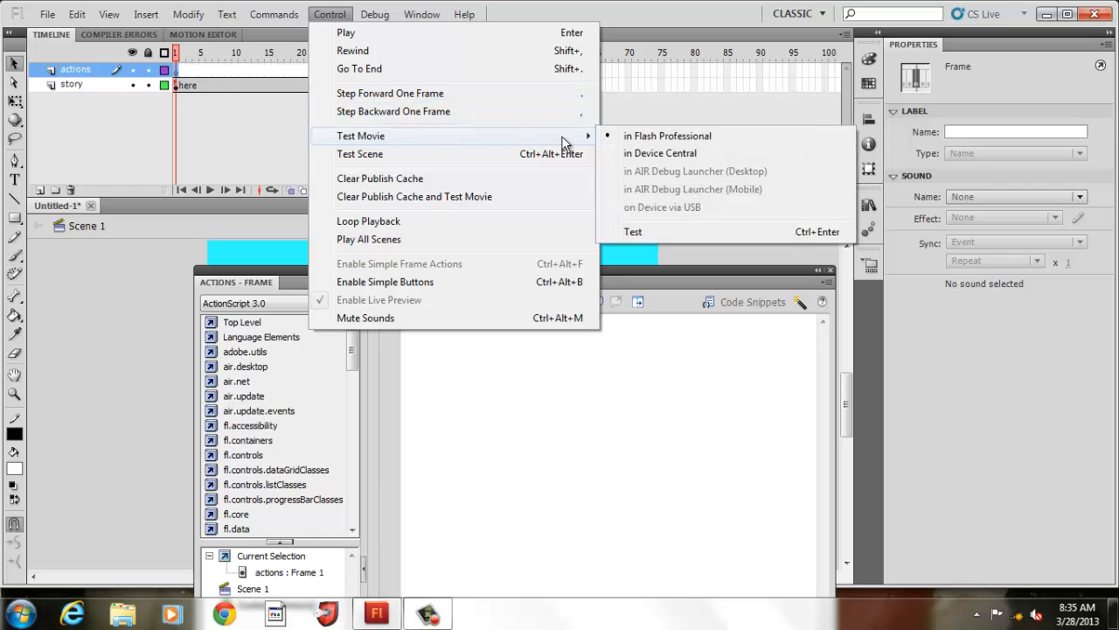
click(635, 142)
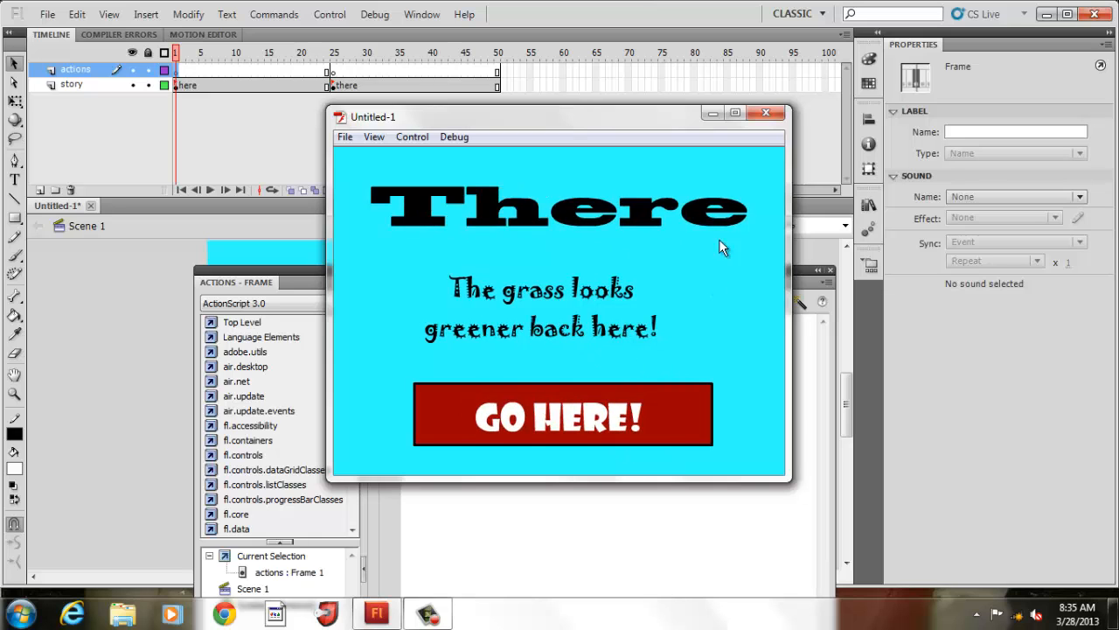
click(769, 117)
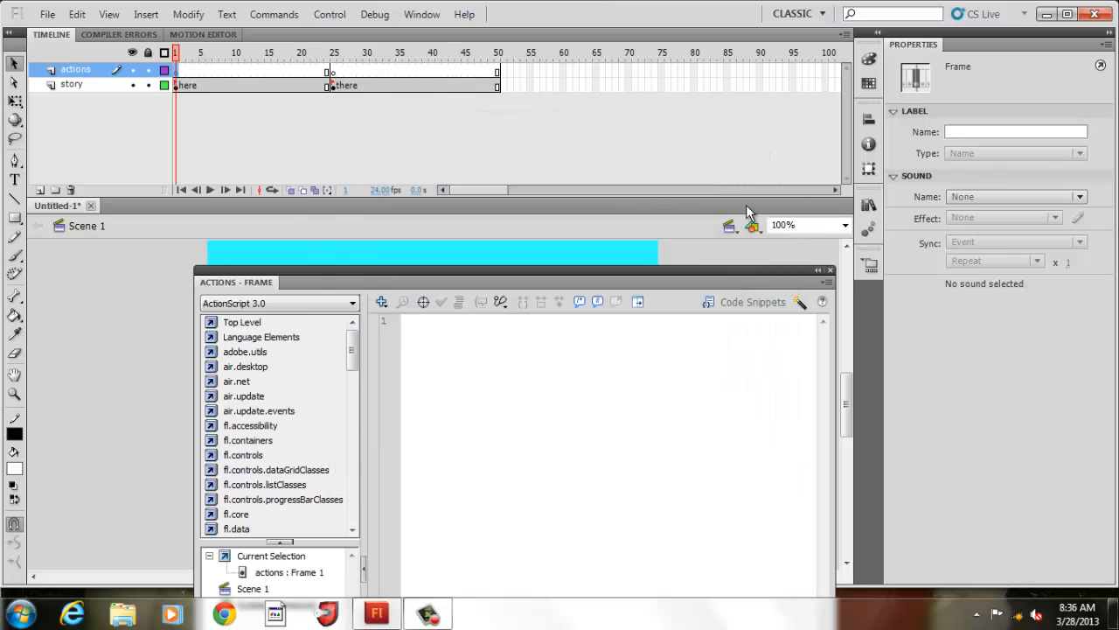
Step: Re-enter stop(); in the frame 1 script of the actions layer
click(563, 371)
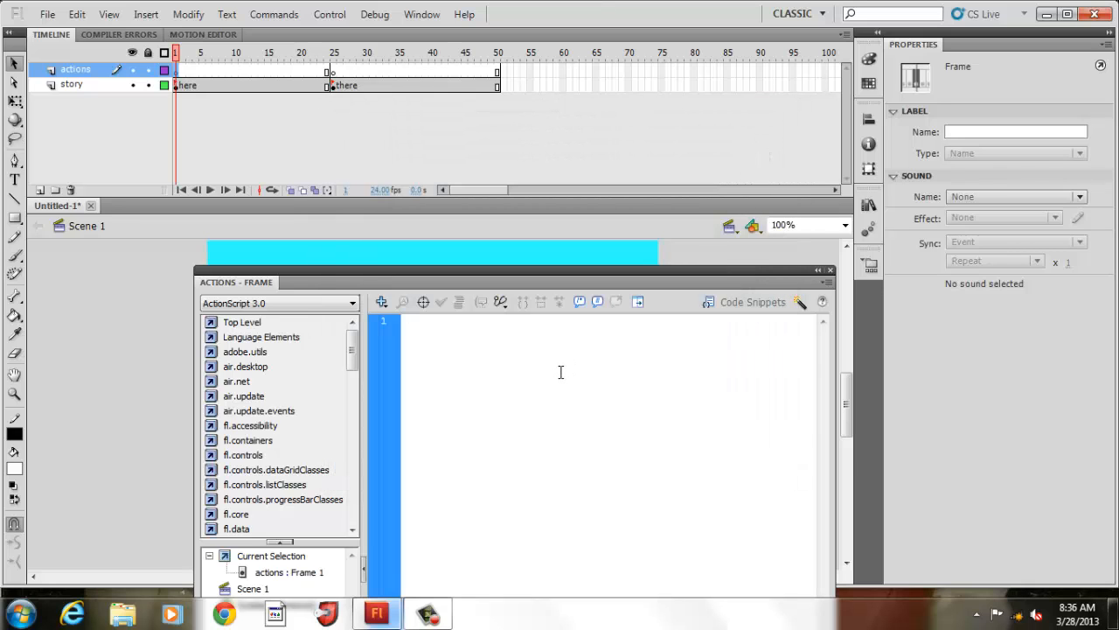
text(stop)
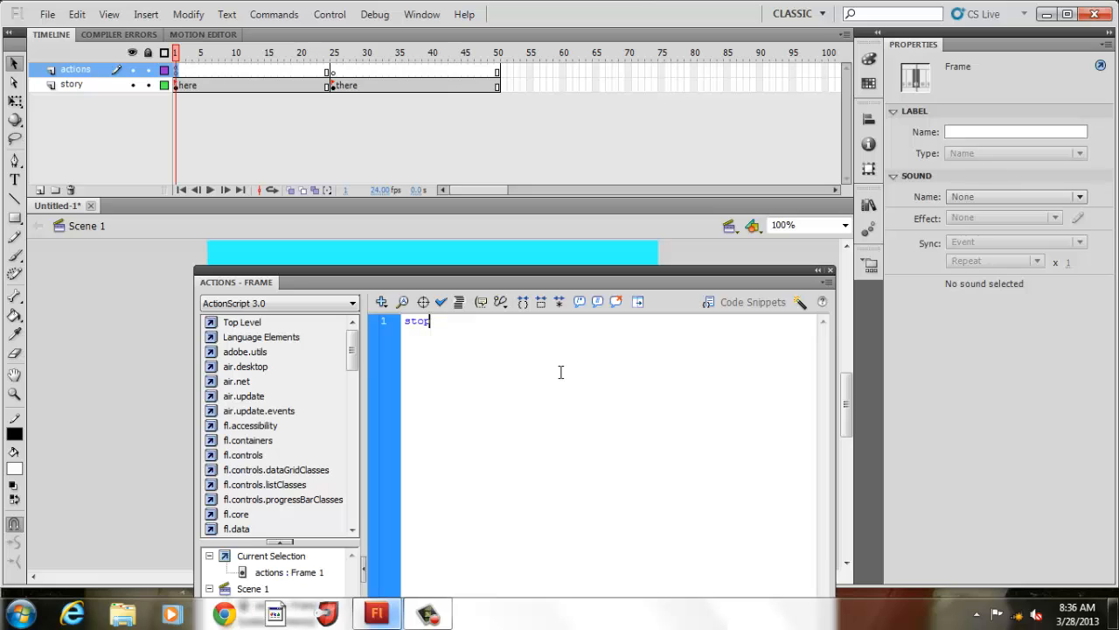
text(();)
Step: Test the movie in Flash Professional with the stop call in place, and close the preview
click(337, 20)
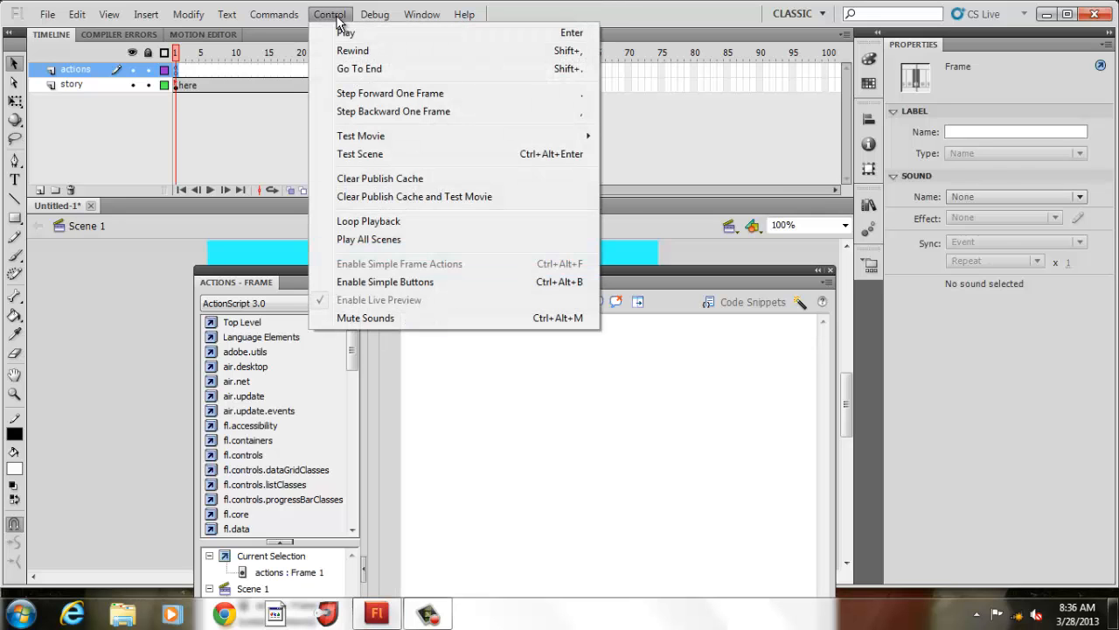
mouse_move(500, 139)
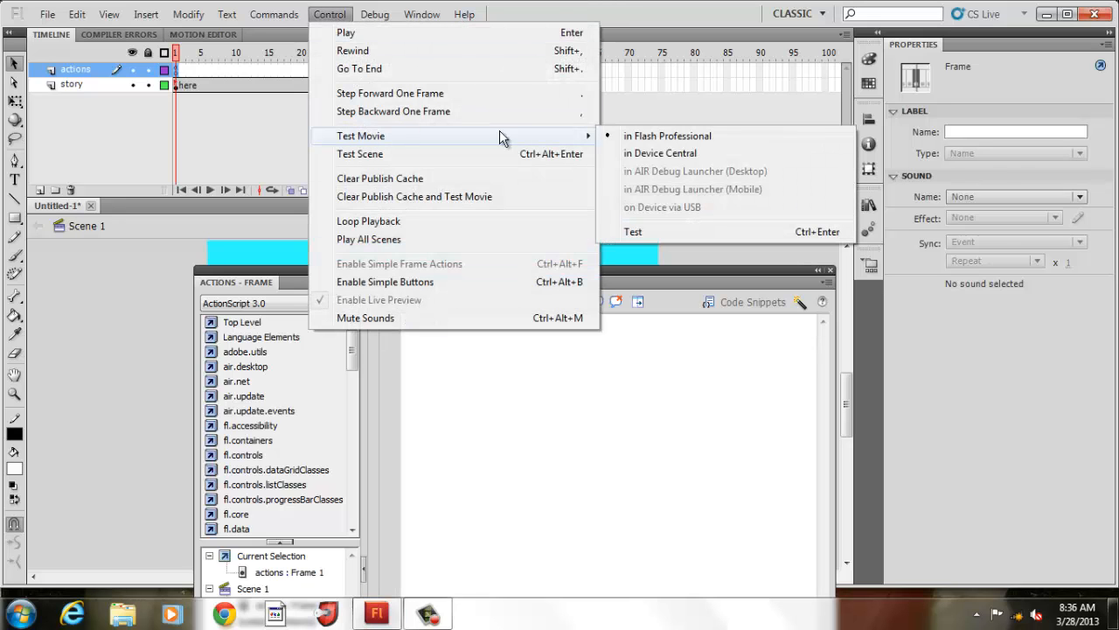
click(668, 136)
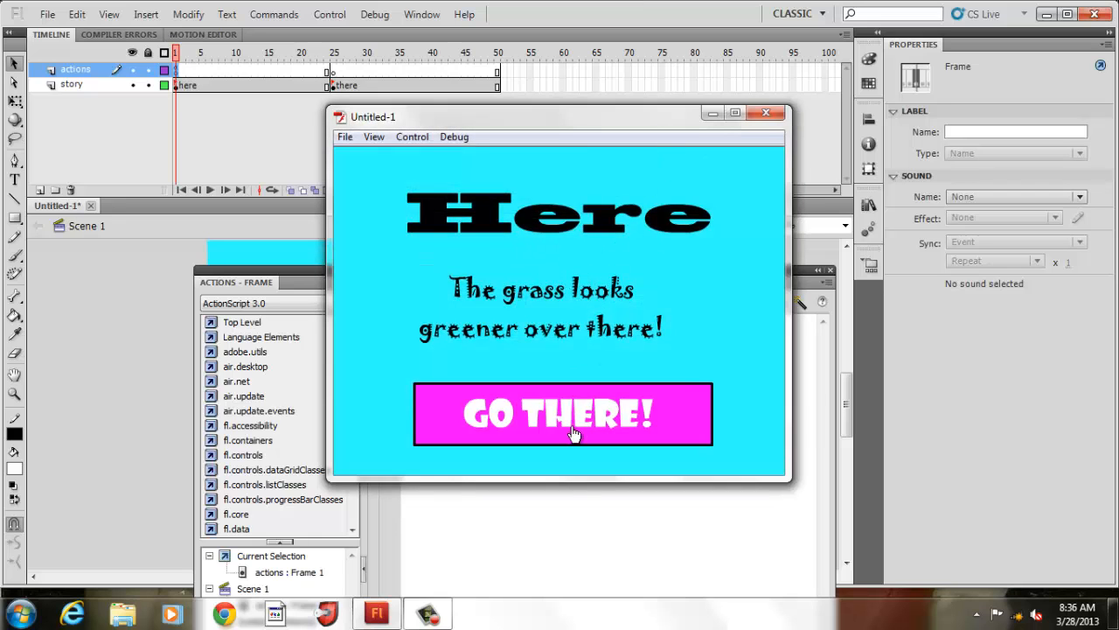
click(766, 113)
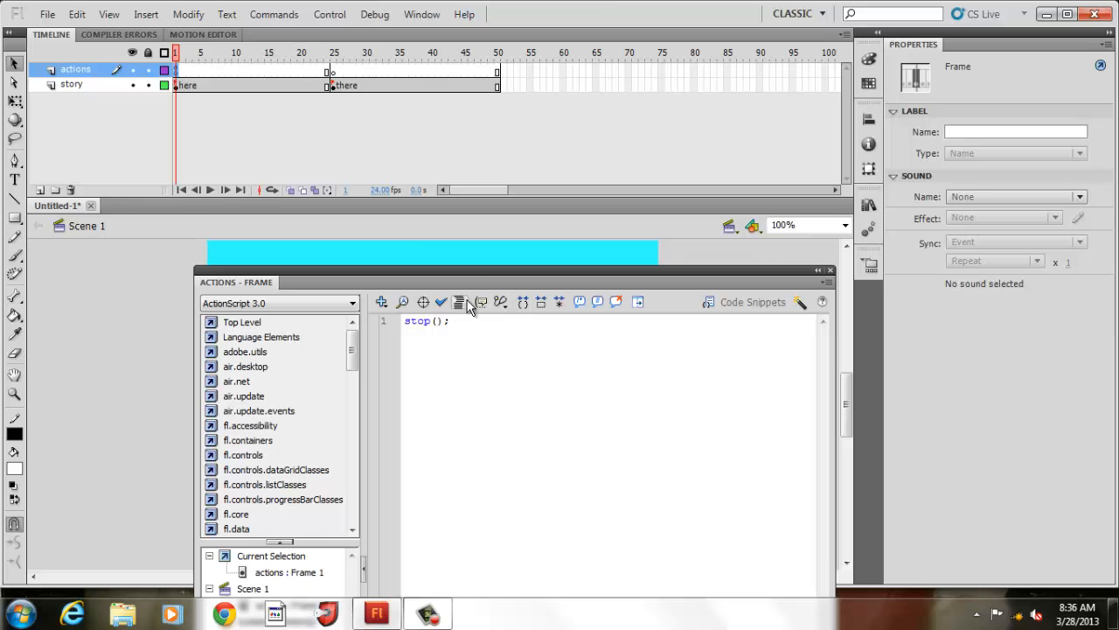
Step: Reposition the script window and, two lines below stop();, begin the listener btnGoThere.addEventListener(MouseEvent.CLICK, with a provisional "event" argument
drag(480, 279, 401, 162)
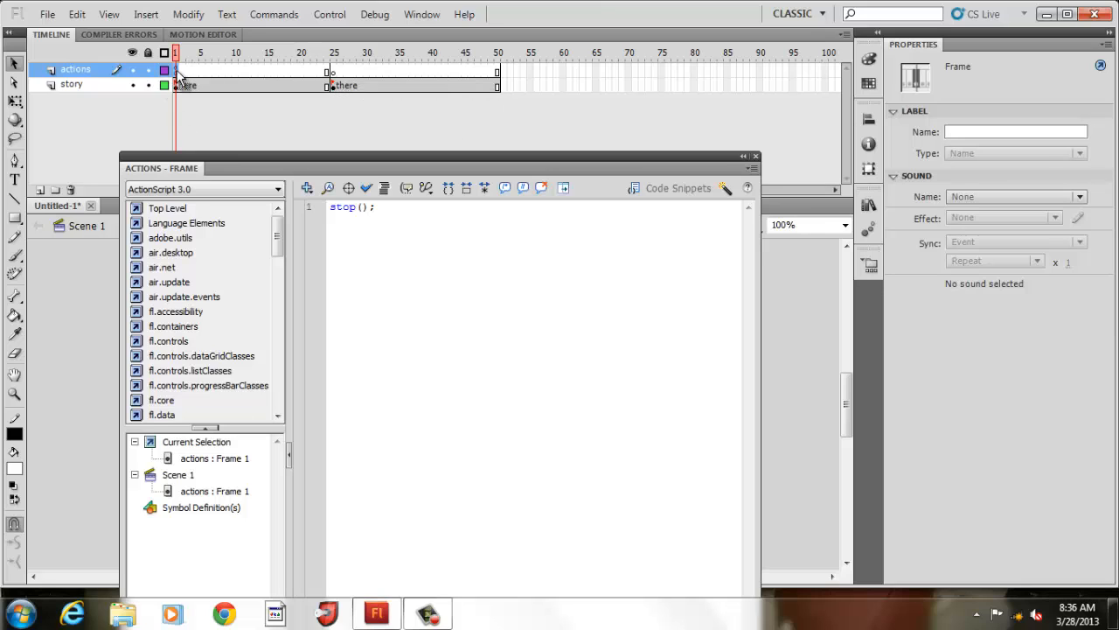
click(386, 211)
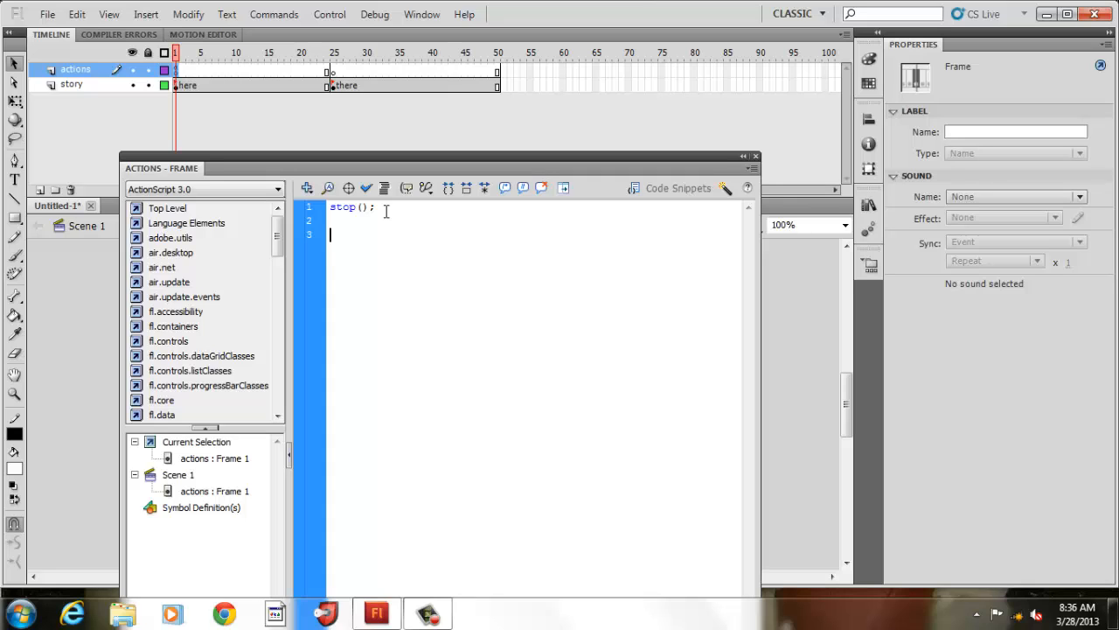
text(btnGoThere.addEventListener)
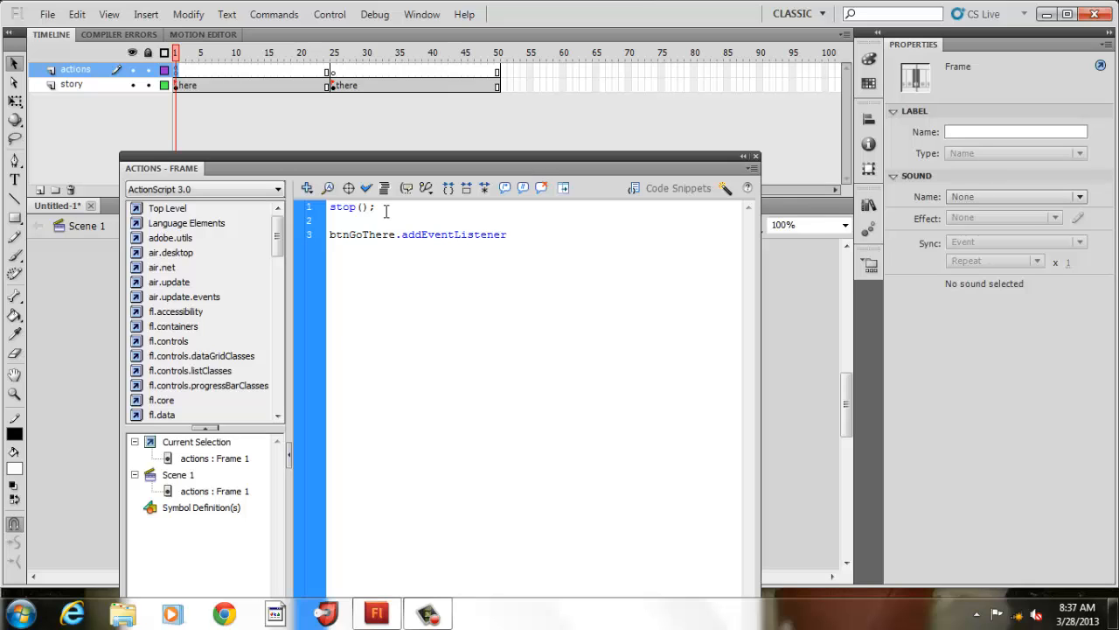
text((MouseEvent.Cl)
key(BackSpace)
text(LICK, event)
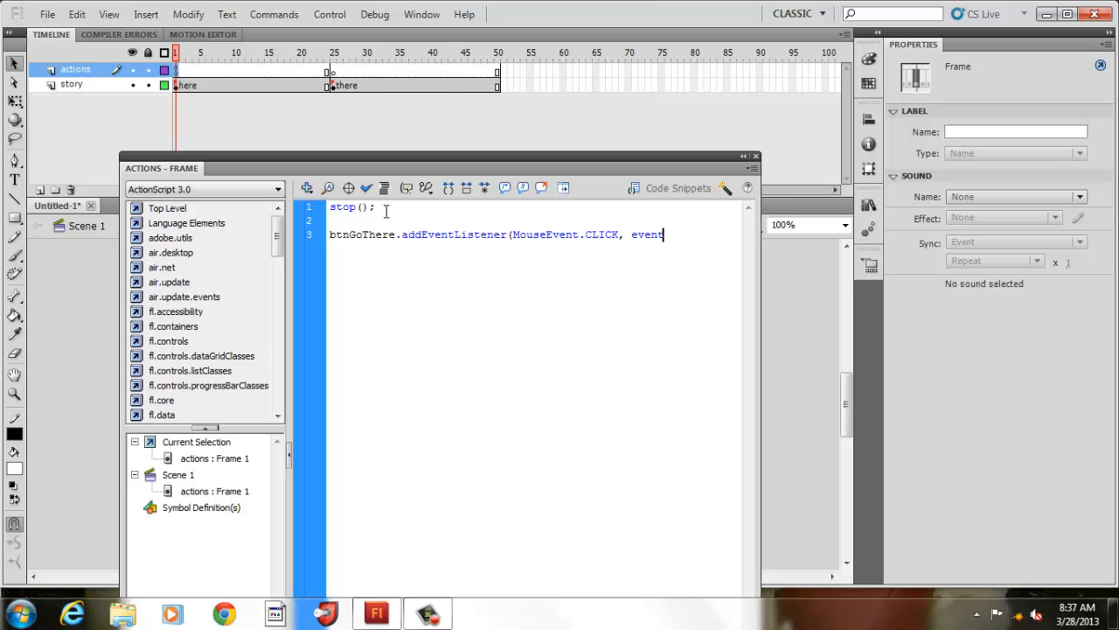
Step: Replace the listener's "event" argument with goThere and close the statement with );
key(BackSpace)
key(BackSpace)
key(BackSpace)
key(BackSpace)
key(BackSpace)
text(o)
text(Ther)
text(eF)
text(un)
text(c)
text())
text(;)
Step: Declare function goThere(event:MouseEvent):void below the listener, accepting the MouseEvent code completion
key(Return)
text(function goThere)
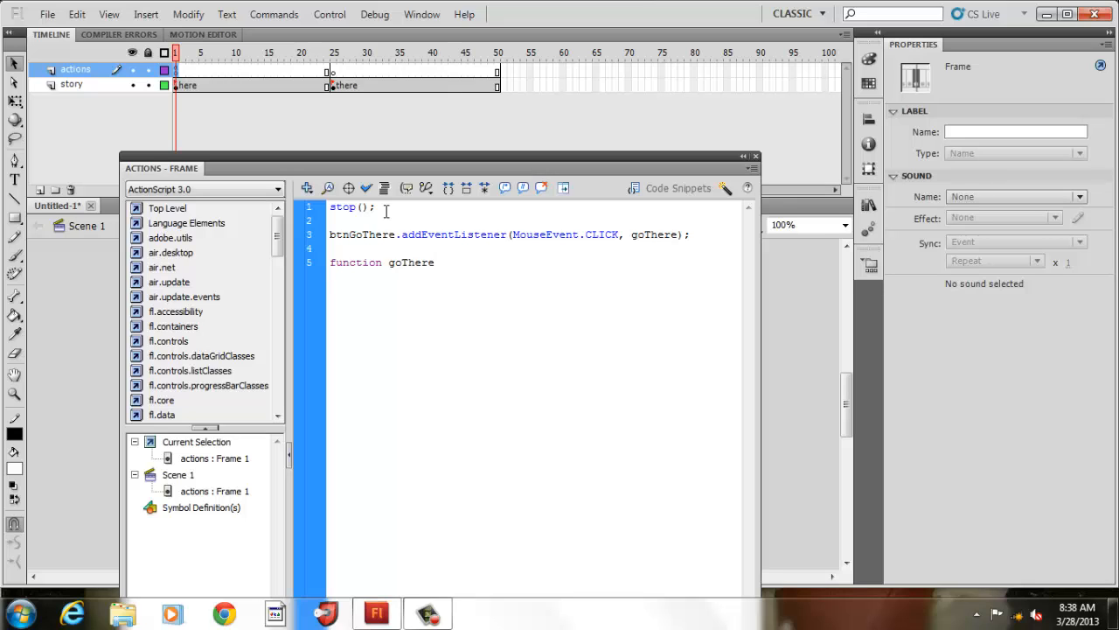
text((event:)
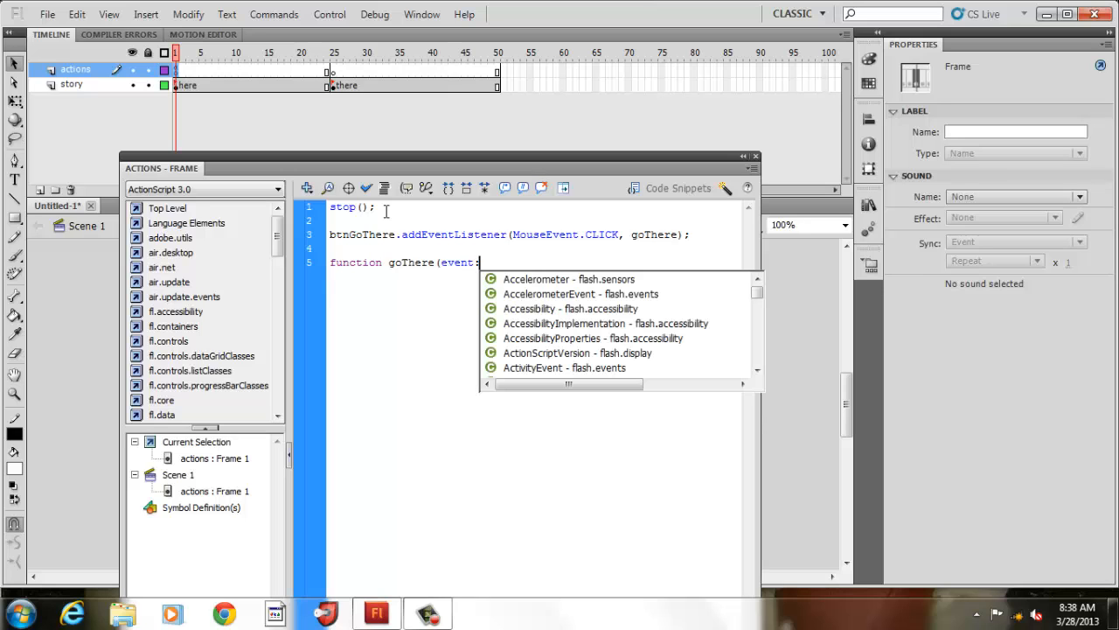
text(Mouse)
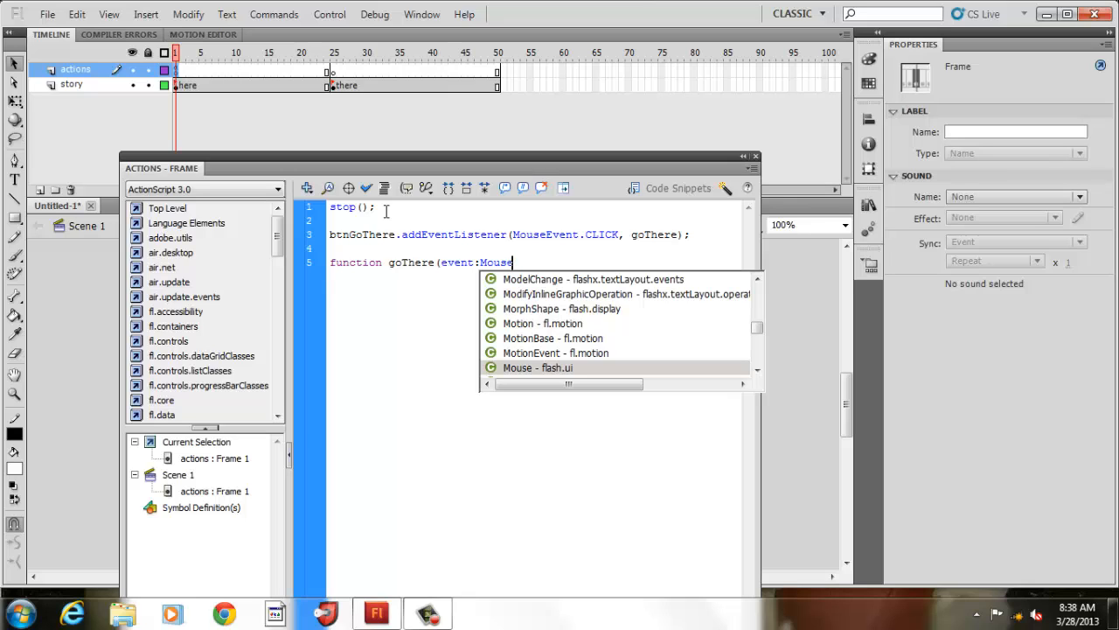
text(Event)
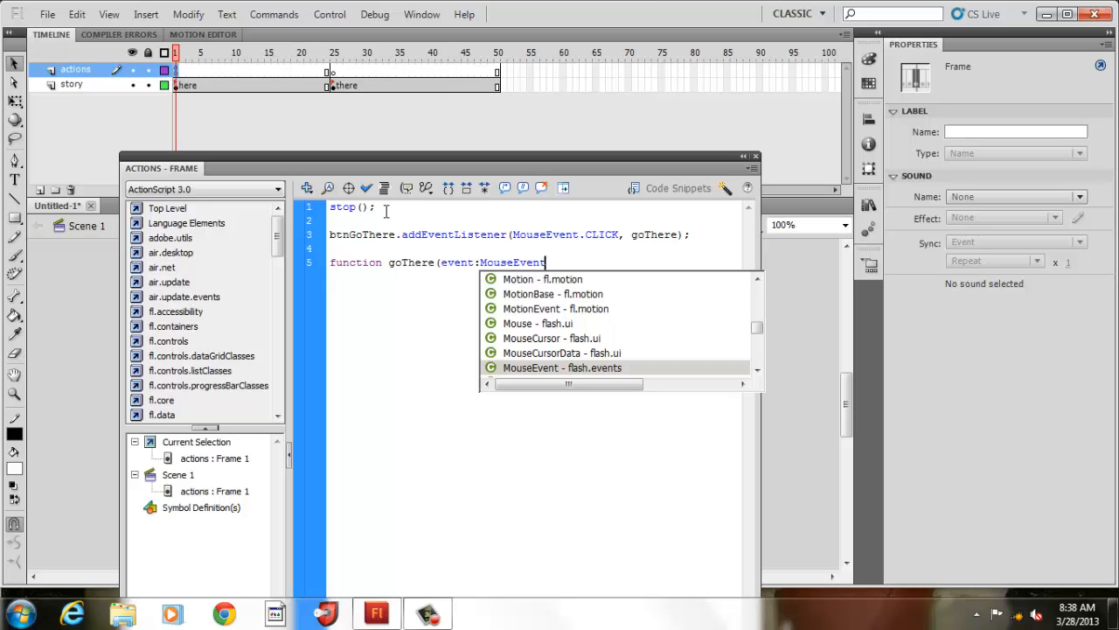
key(Return)
text():)
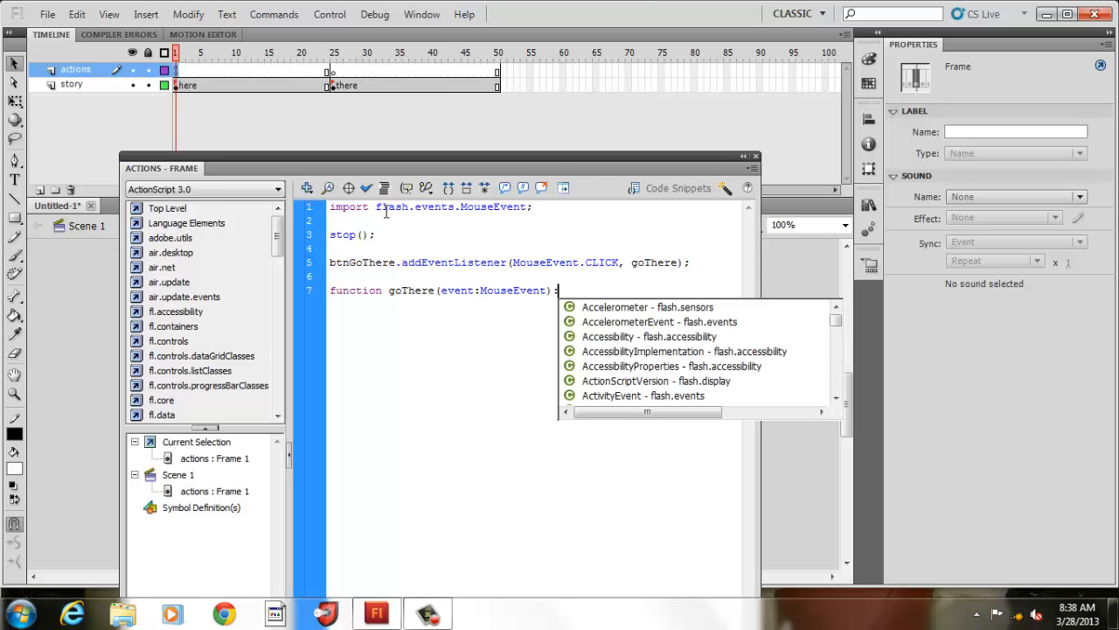
text(vo)
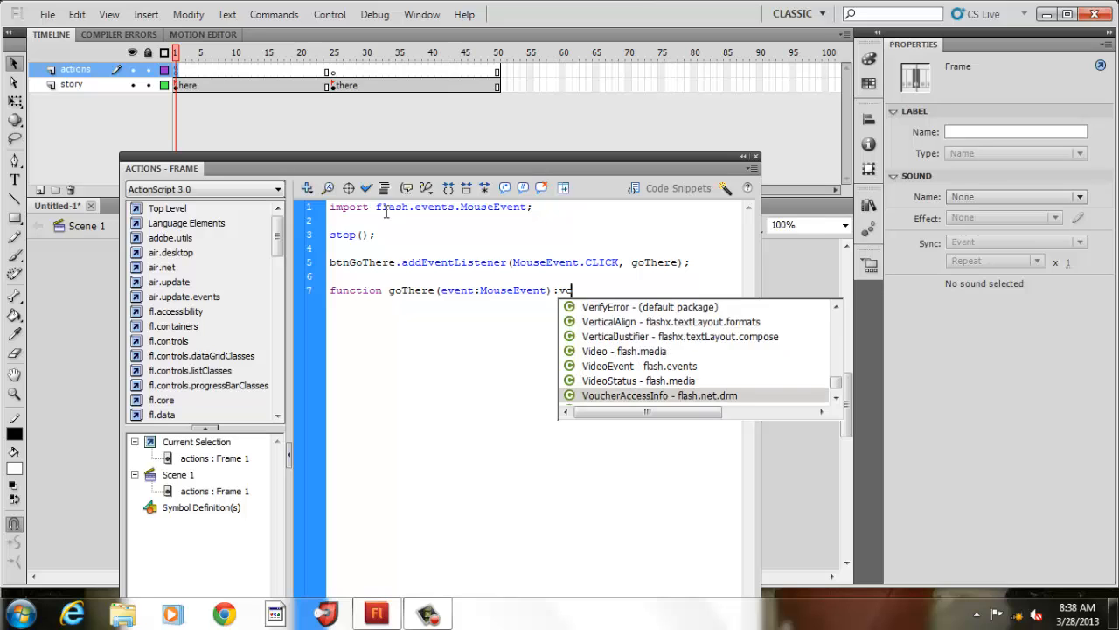
text(id)
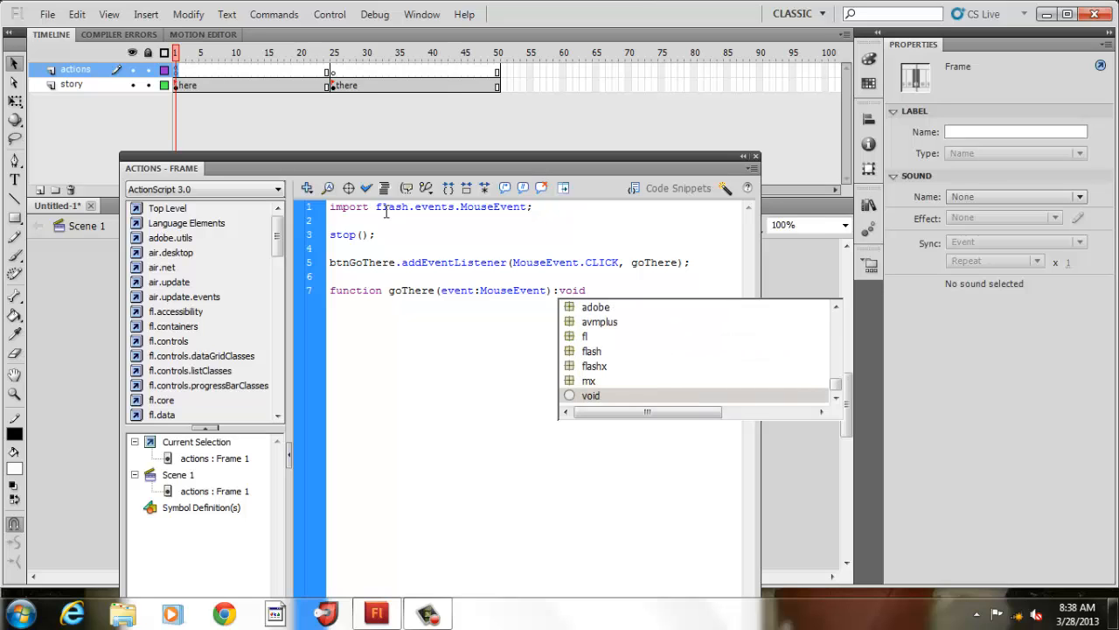
key(Escape)
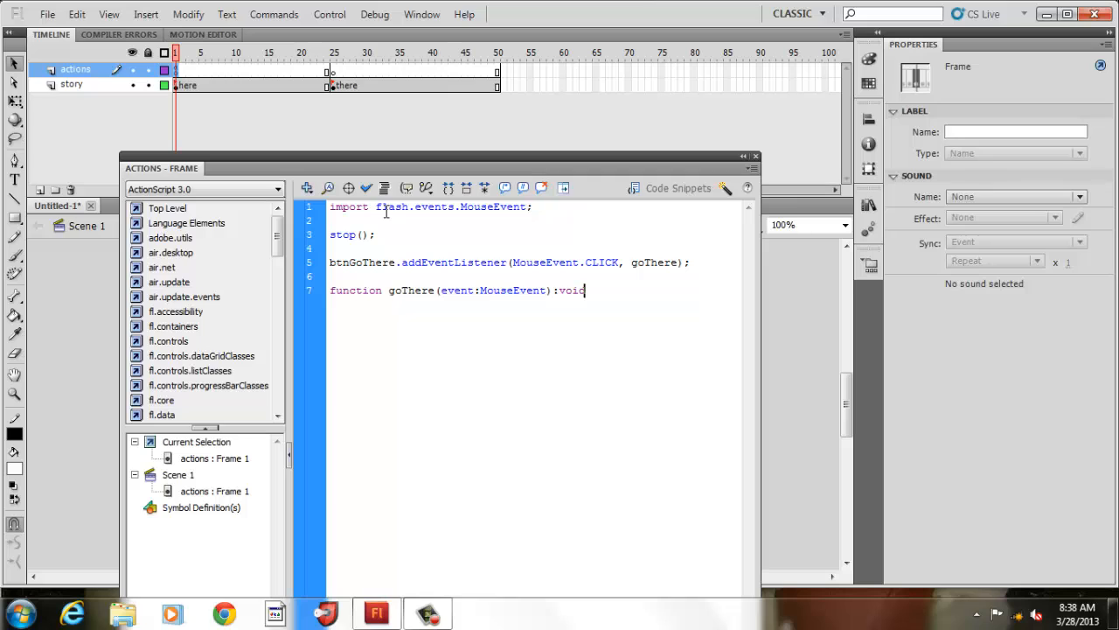
Step: Give the goThere function a braced body containing this.gotoAndStop("there")
key(Return)
key(BackSpace)
text({)
key(Return)
text(this.)
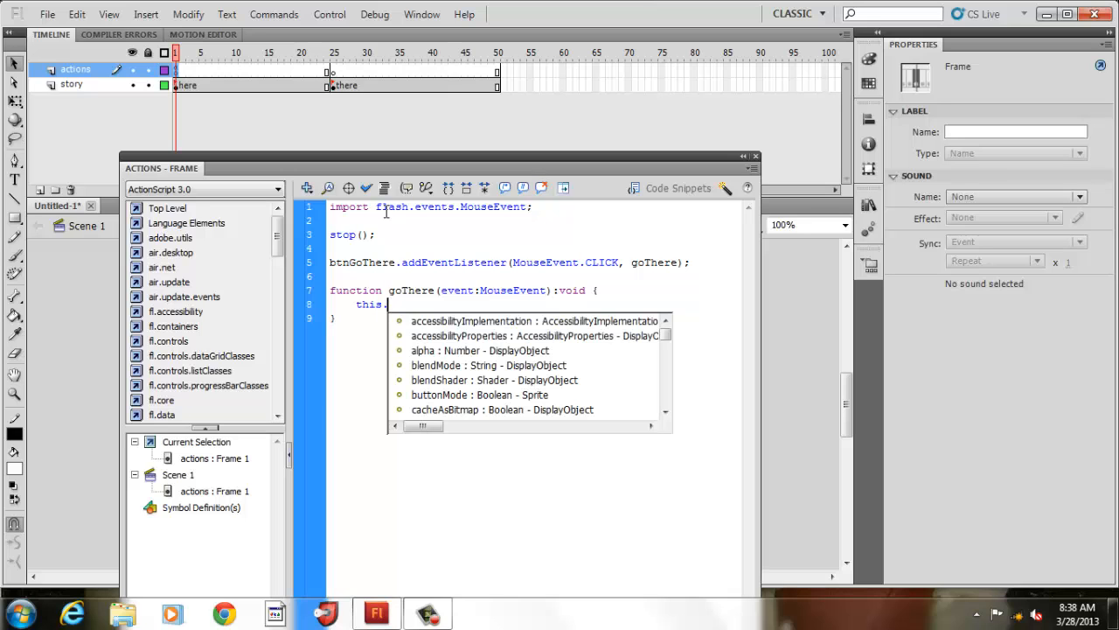
text(goto)
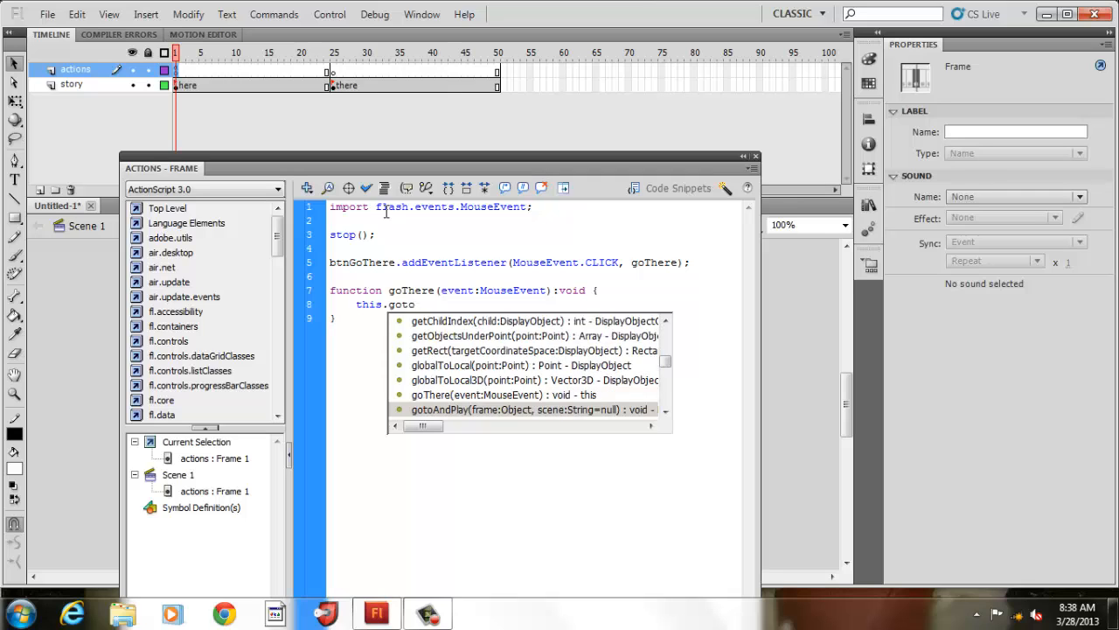
text(AndS)
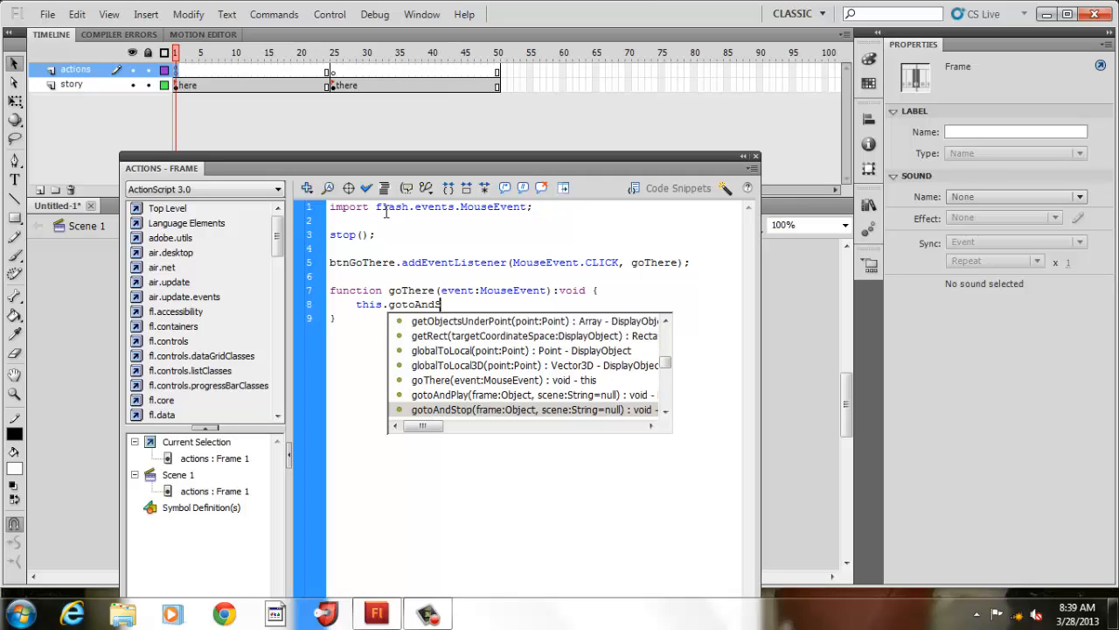
text(top()
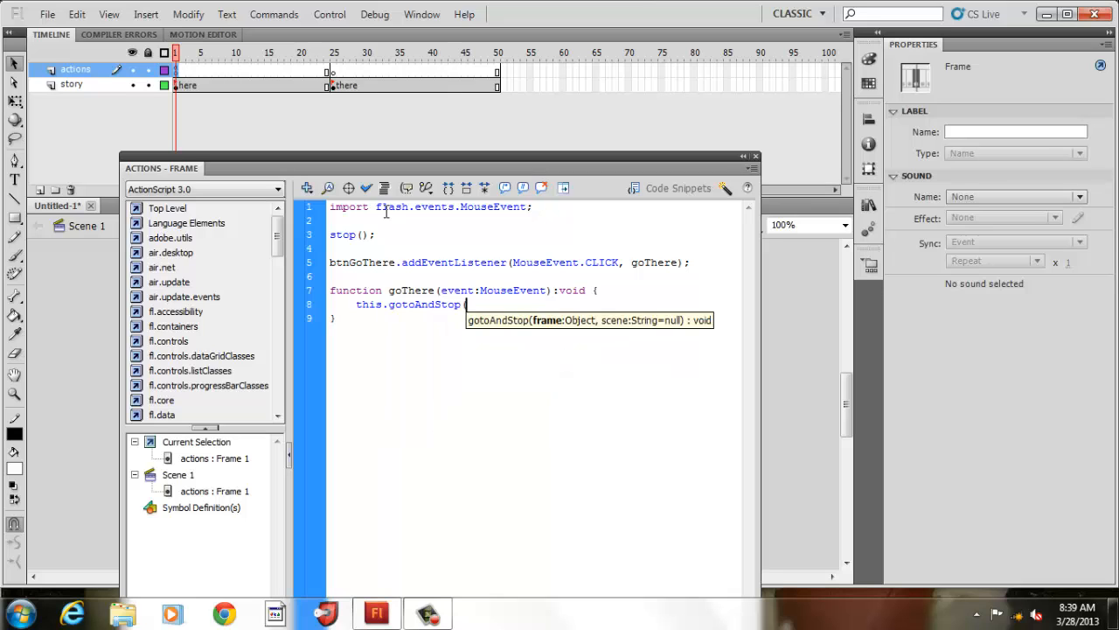
text("there"))
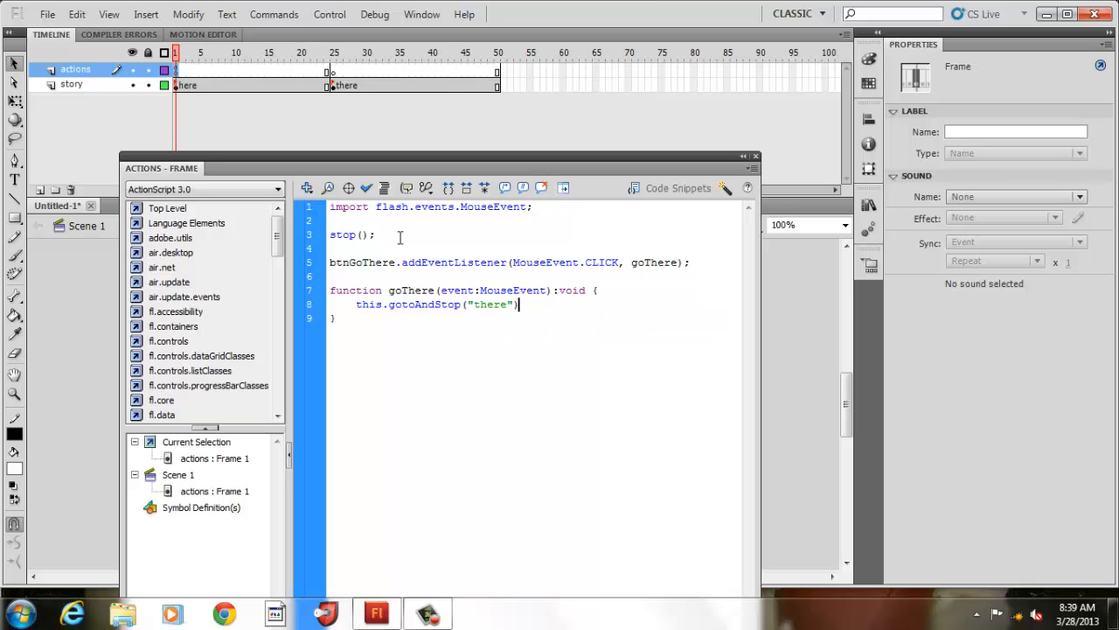
Step: Delete the automatically added import flash.events.MouseEvent; line from the start of the script
triple_click(343, 212)
key(Delete)
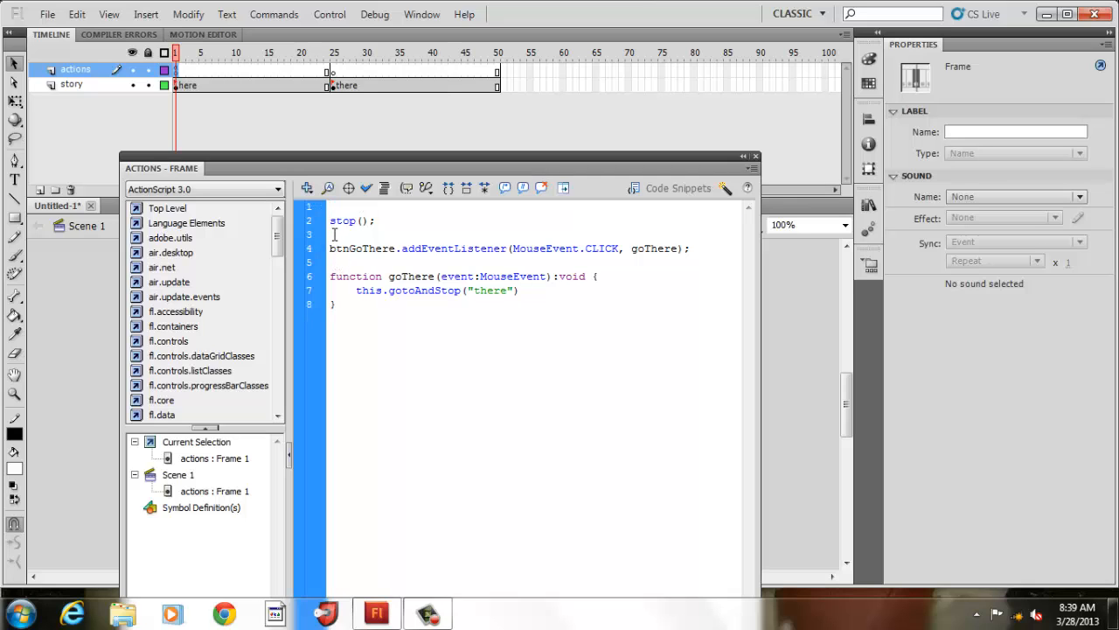
Step: Remove the blank first line, then copy the whole frame 1 script into frame 25 of the actions layer
key(Delete)
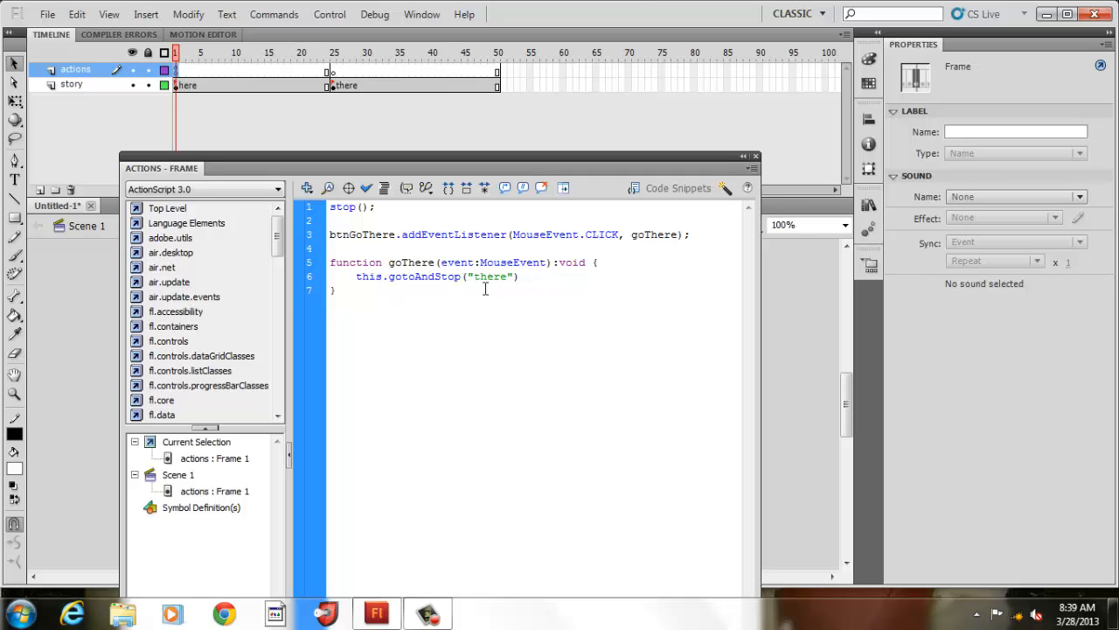
drag(370, 292, 330, 206)
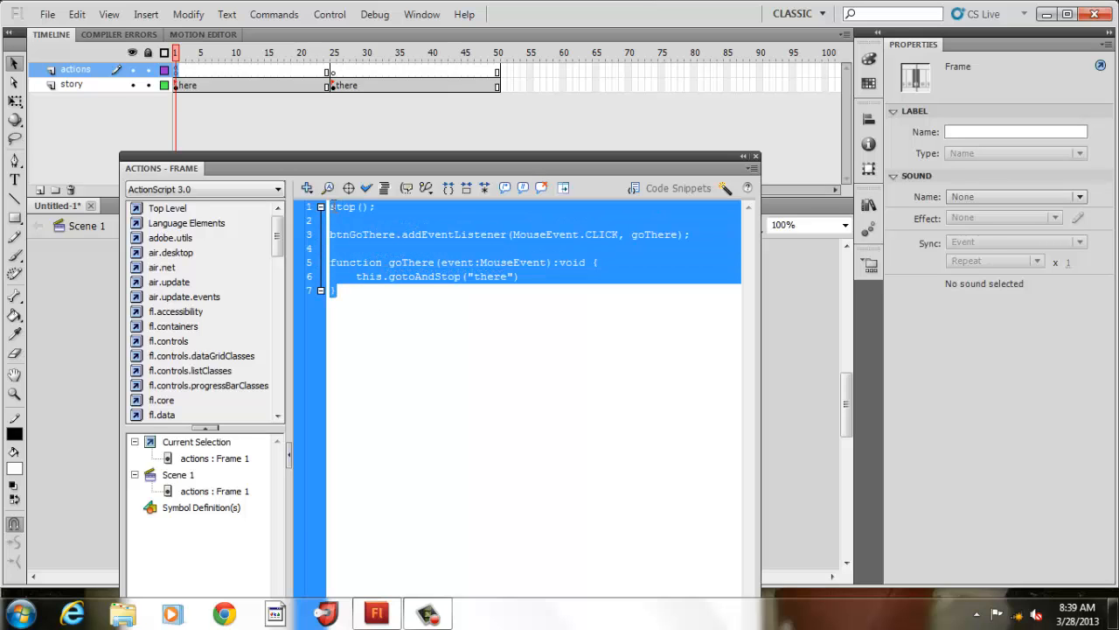
right_click(349, 235)
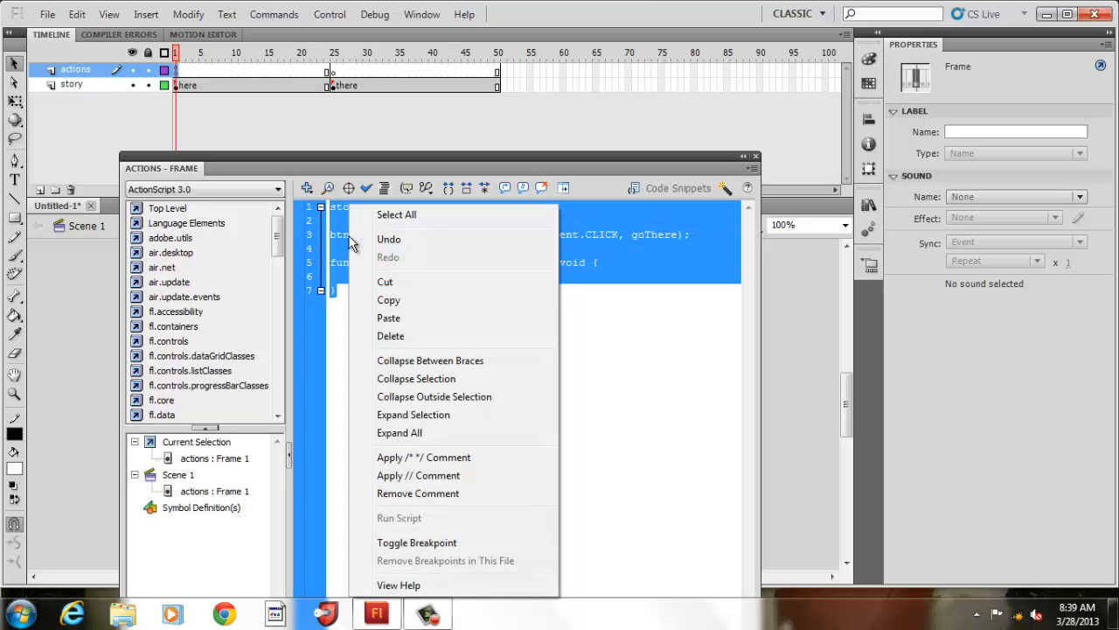
click(370, 299)
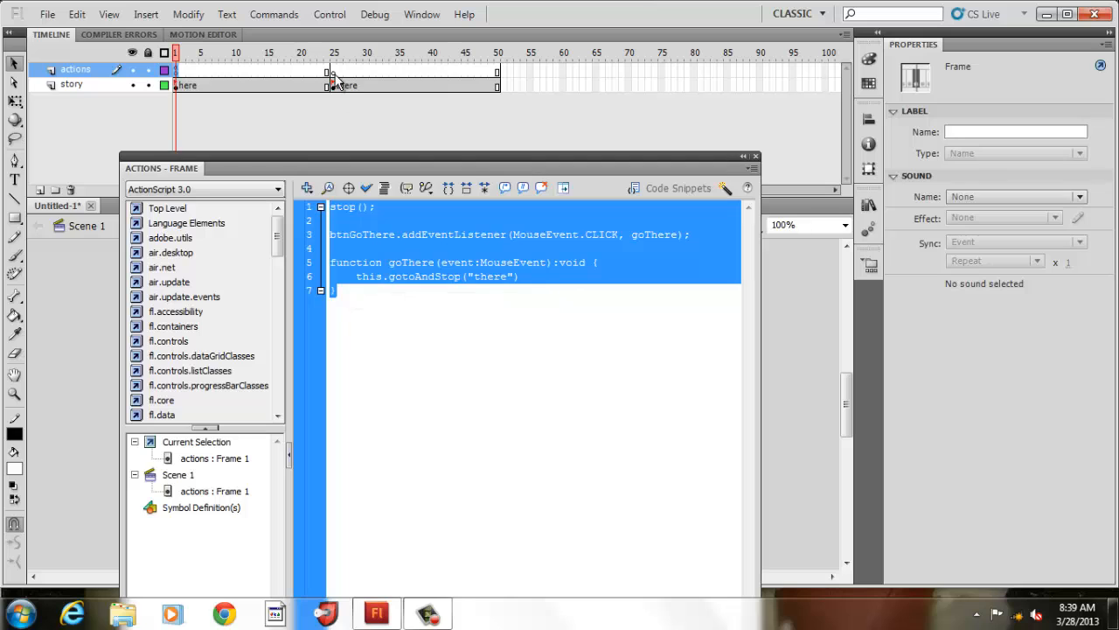
click(333, 71)
click(356, 222)
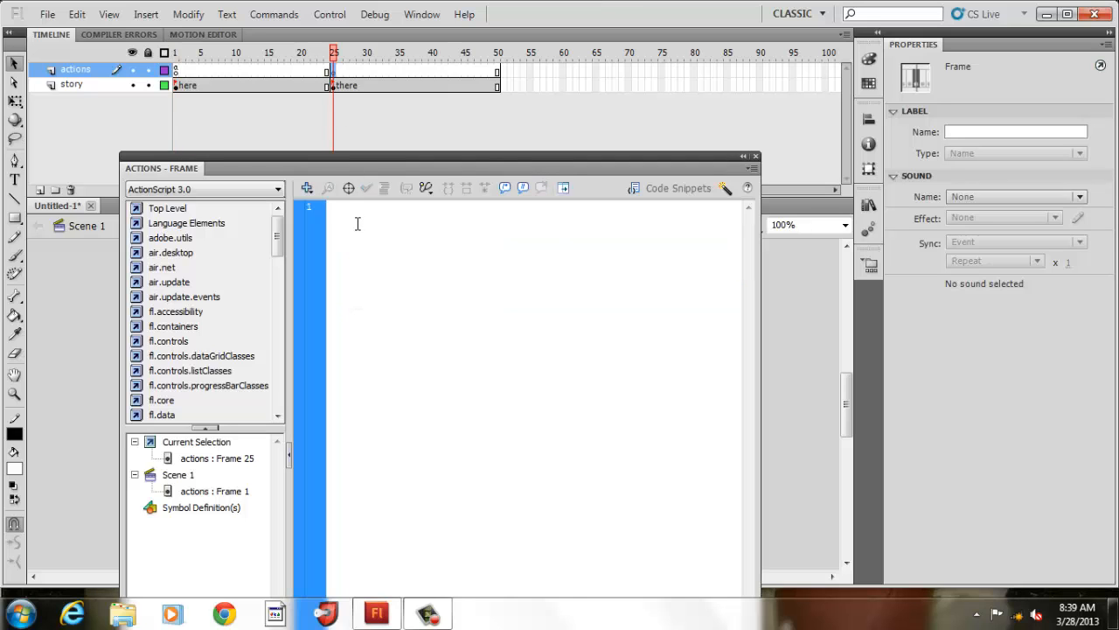
right_click(357, 224)
click(391, 320)
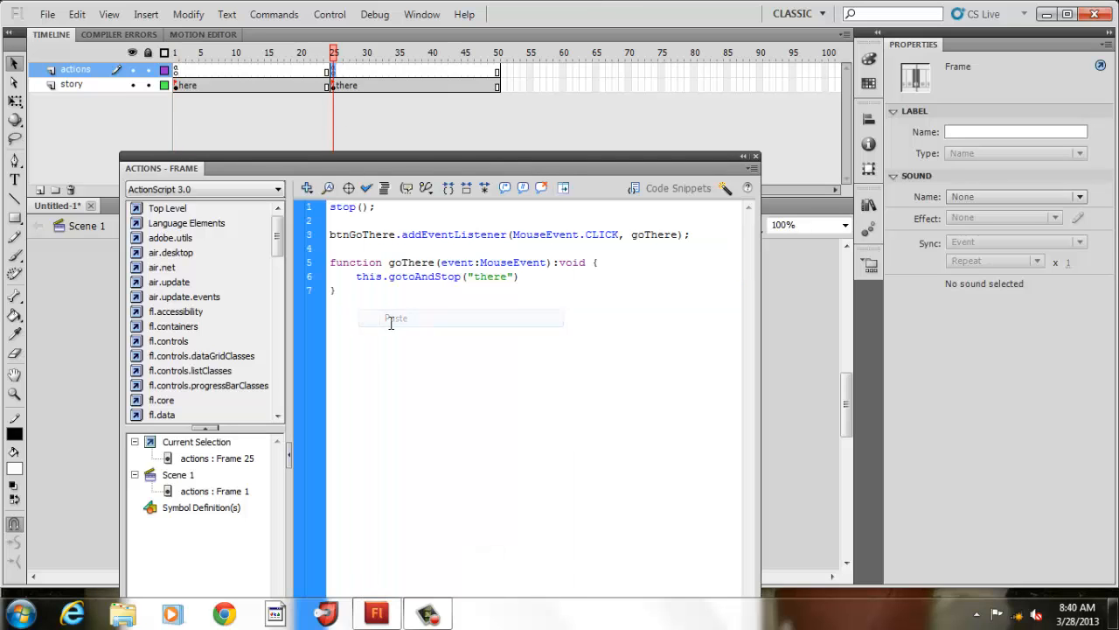
Step: Change the pasted listener on frame 25 to use btnGoHere as its button and goHere as its handler
click(375, 235)
key(BackSpace)
key(BackSpace)
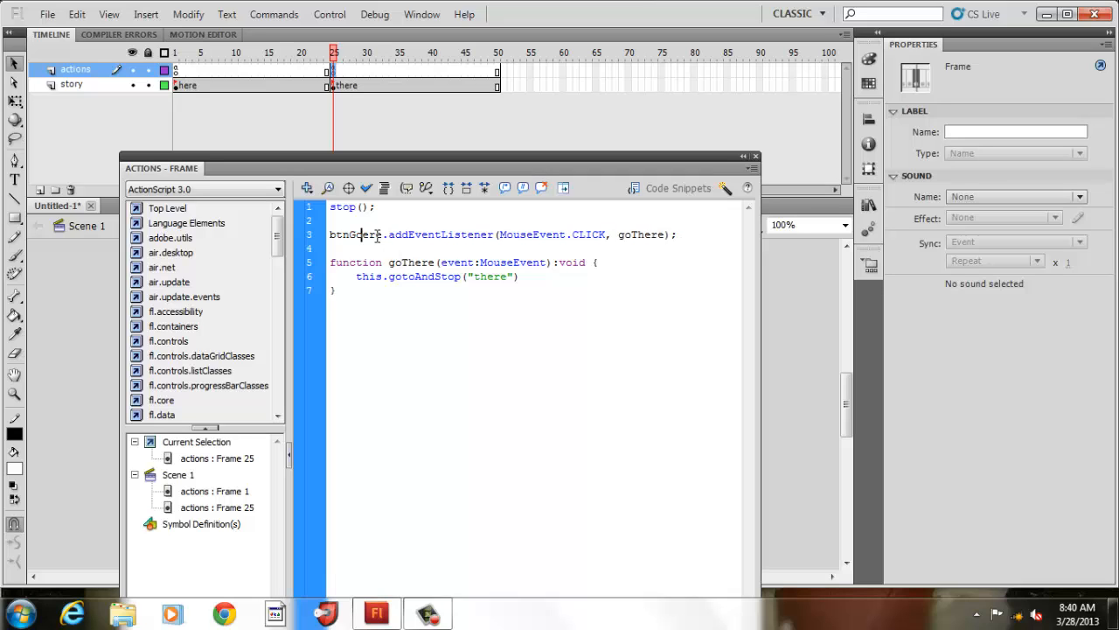
text(H)
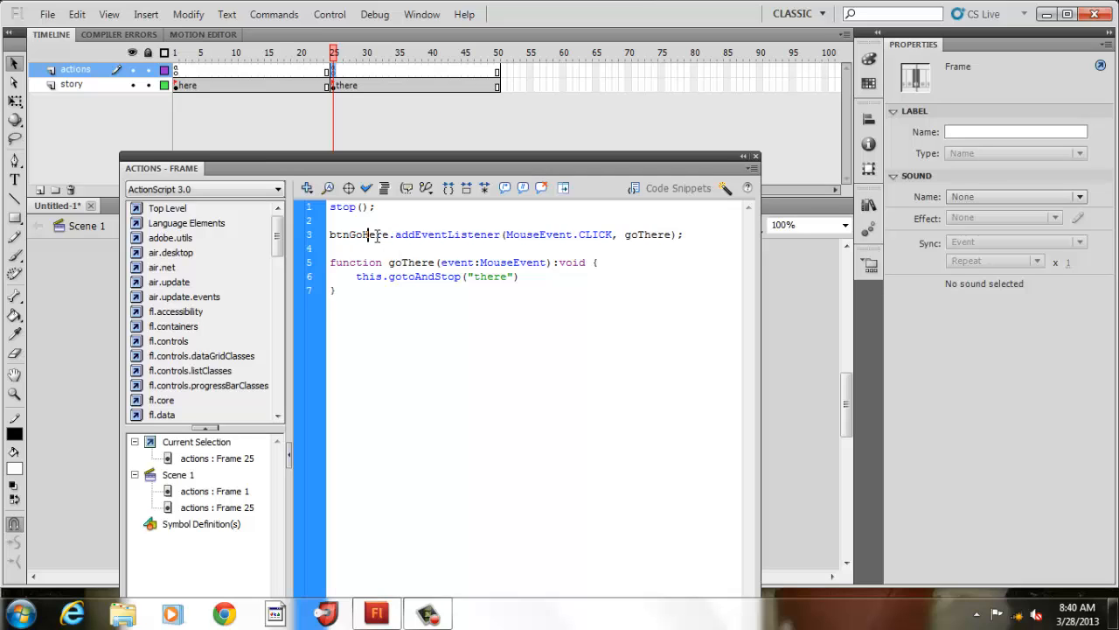
click(647, 234)
key(BackSpace)
key(BackSpace)
text(H)
Step: Rename the pasted function goHere and change its gotoAndStop target to "here"
click(415, 262)
key(BackSpace)
key(BackSpace)
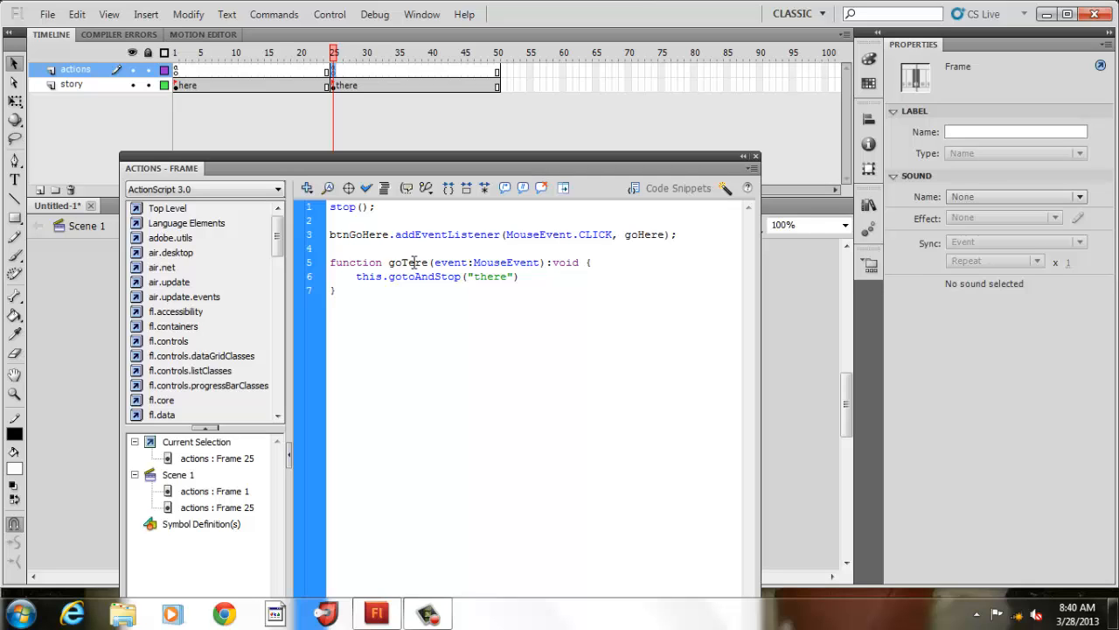
text(H)
click(481, 276)
key(BackSpace)
Step: Test the movie in Flash Professional, switch between both screens with the Go There and Go Here buttons, and close the preview
click(330, 15)
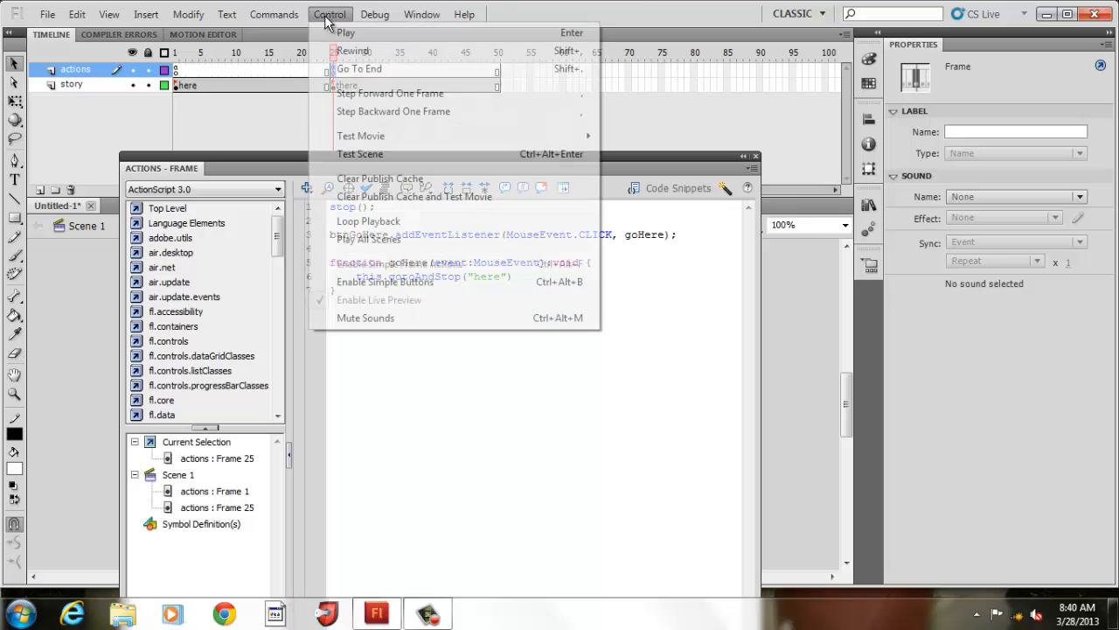
mouse_move(367, 135)
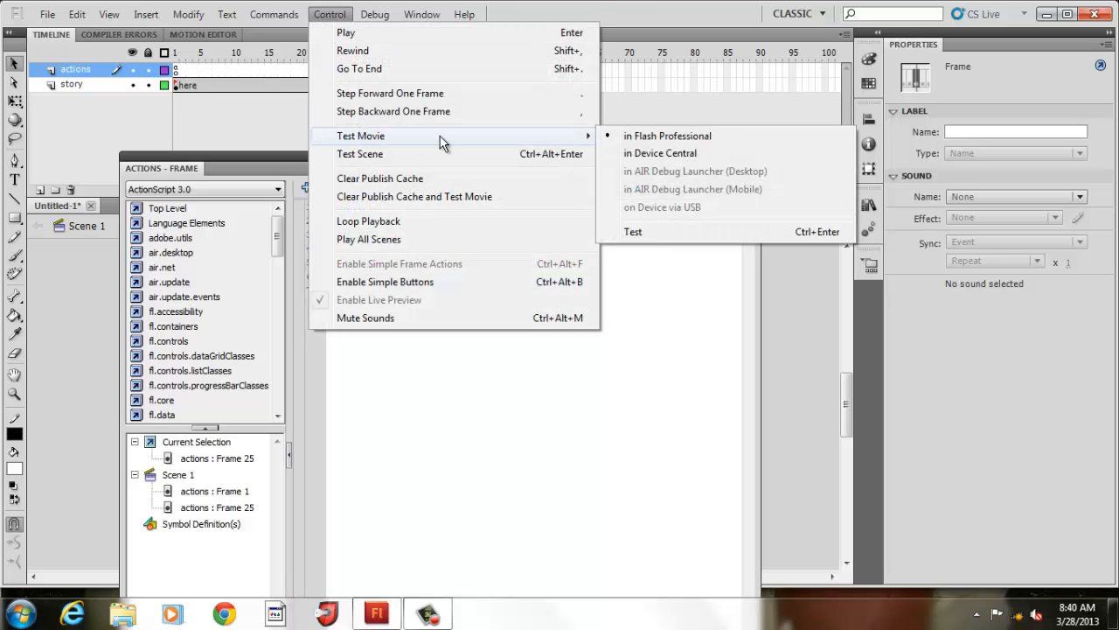
click(627, 138)
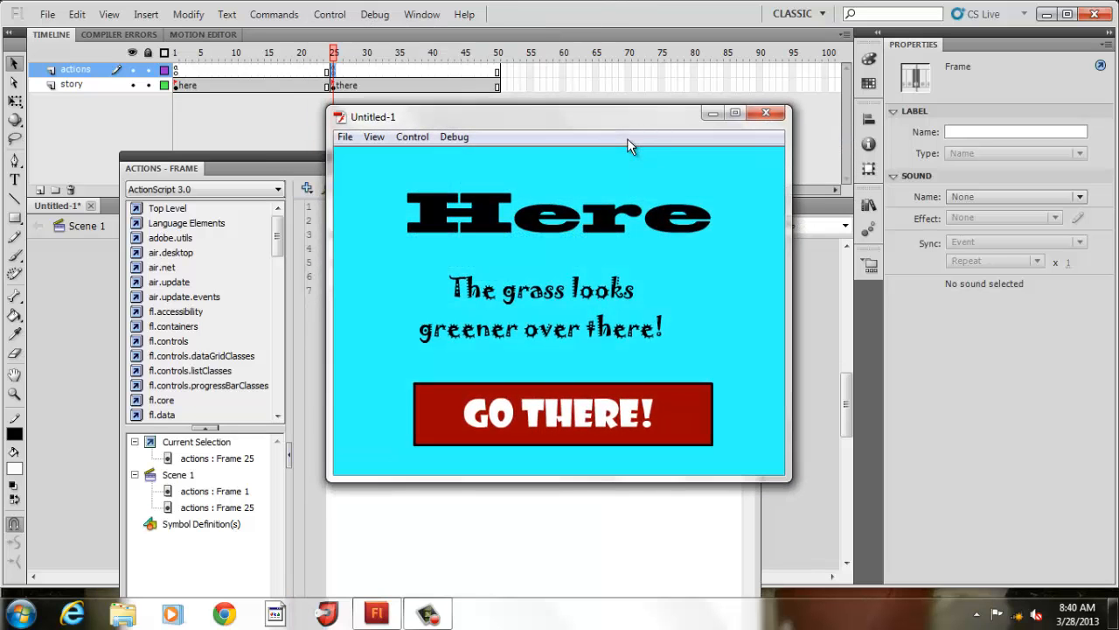
click(592, 424)
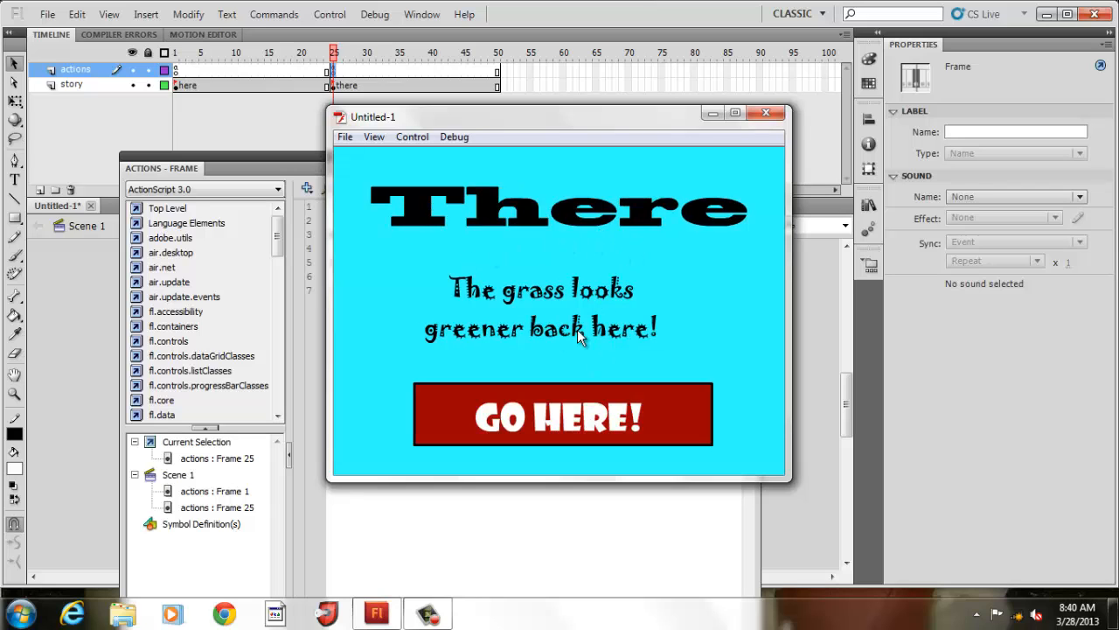
click(579, 419)
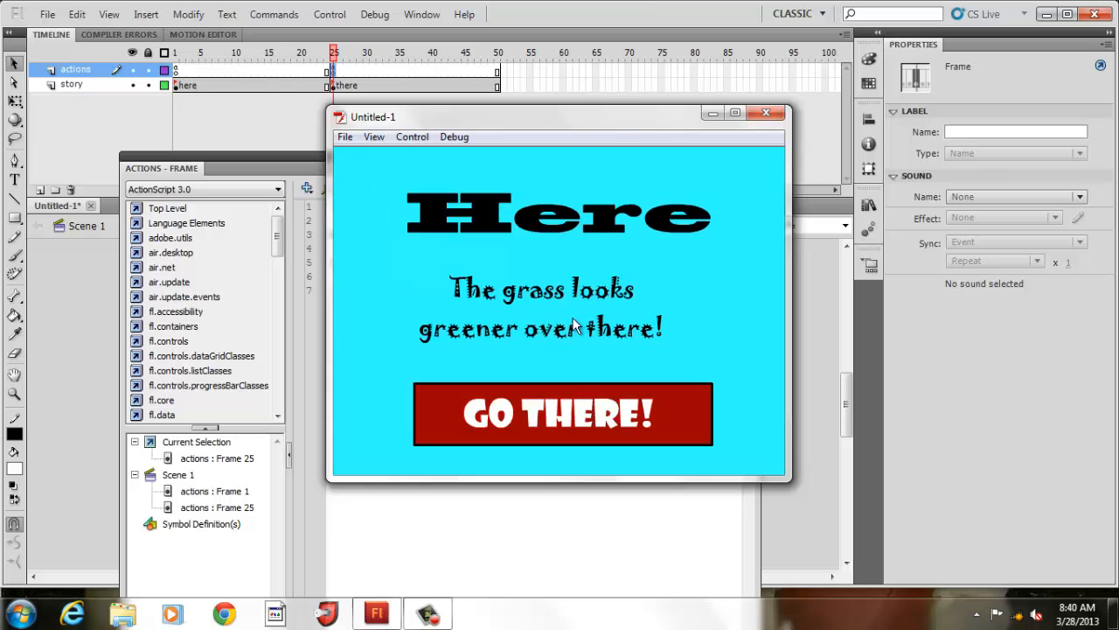
click(561, 413)
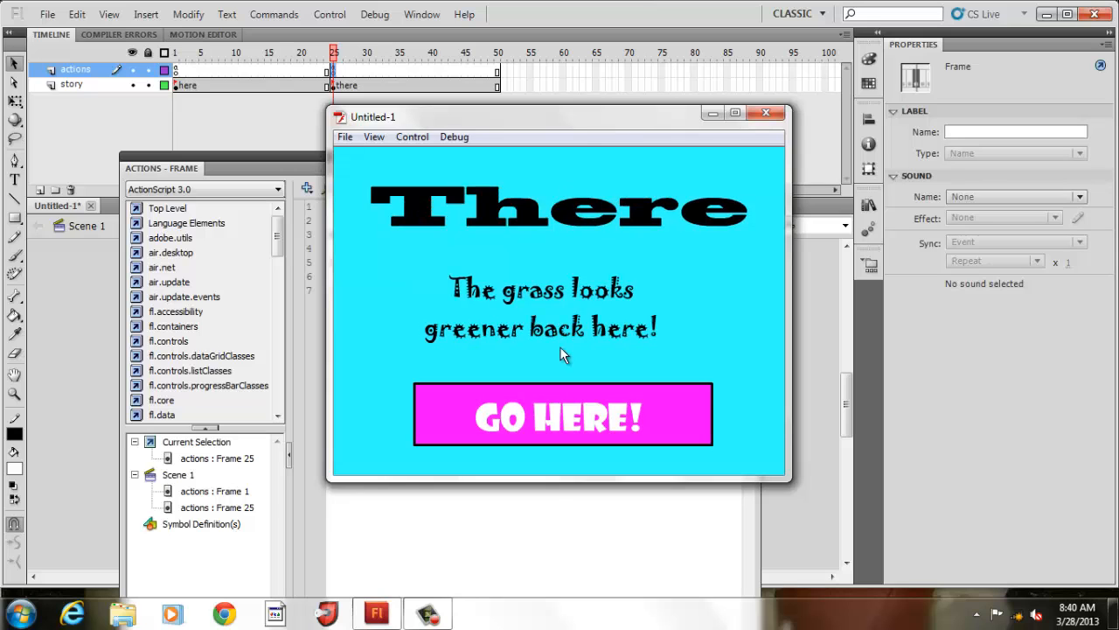
click(574, 409)
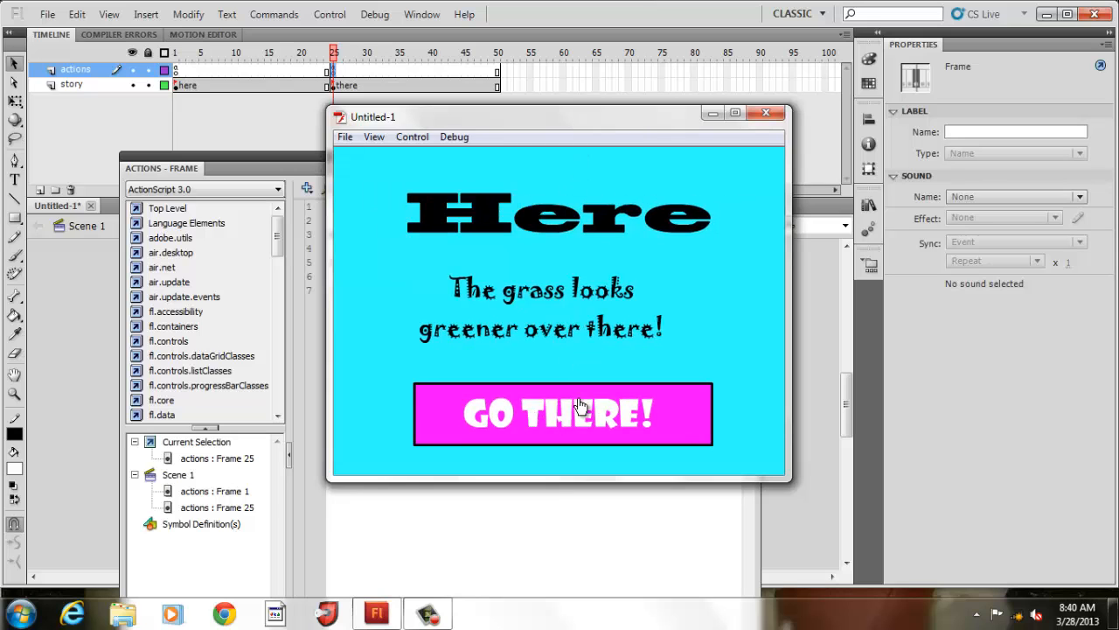
click(766, 113)
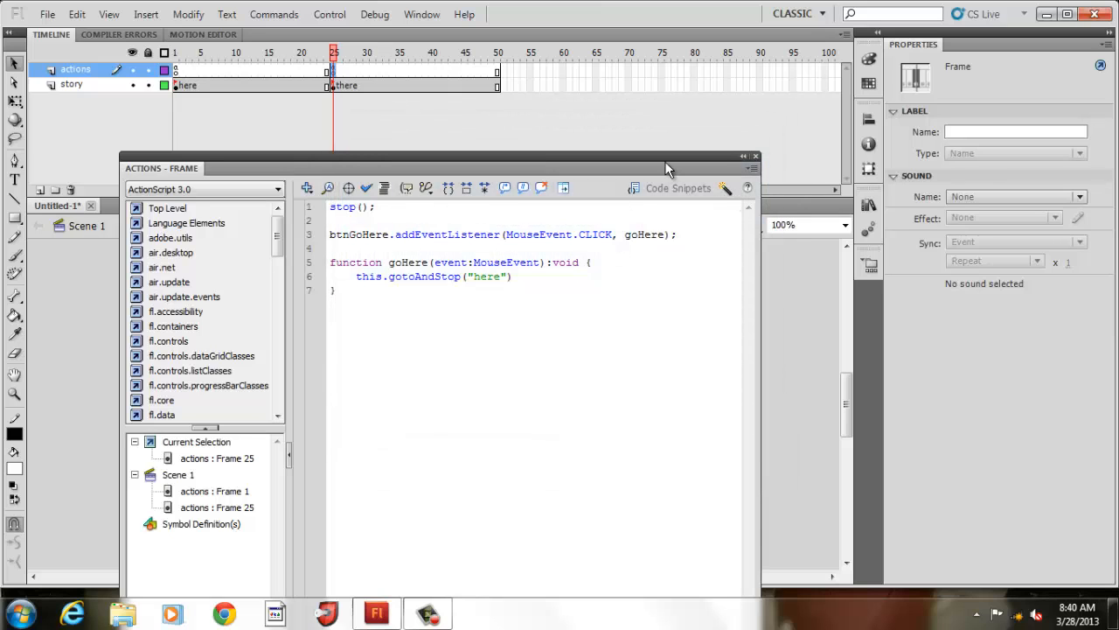
drag(664, 161, 666, 192)
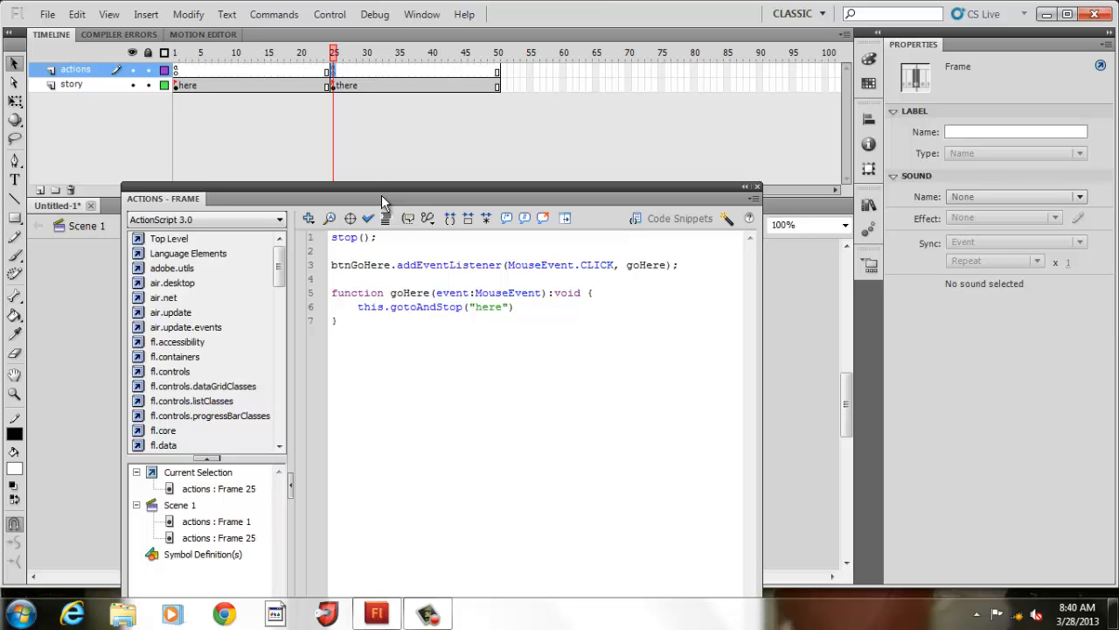
drag(381, 200, 361, 267)
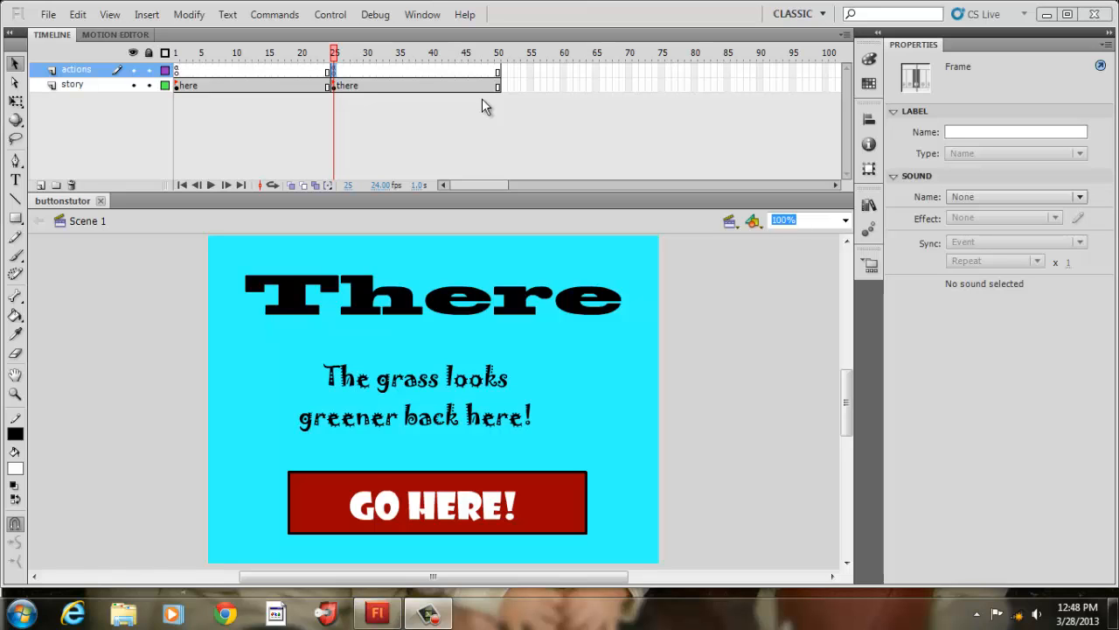
Step: Replace the "Here" heading in the story layer's "here" section with "Welcome"
click(182, 85)
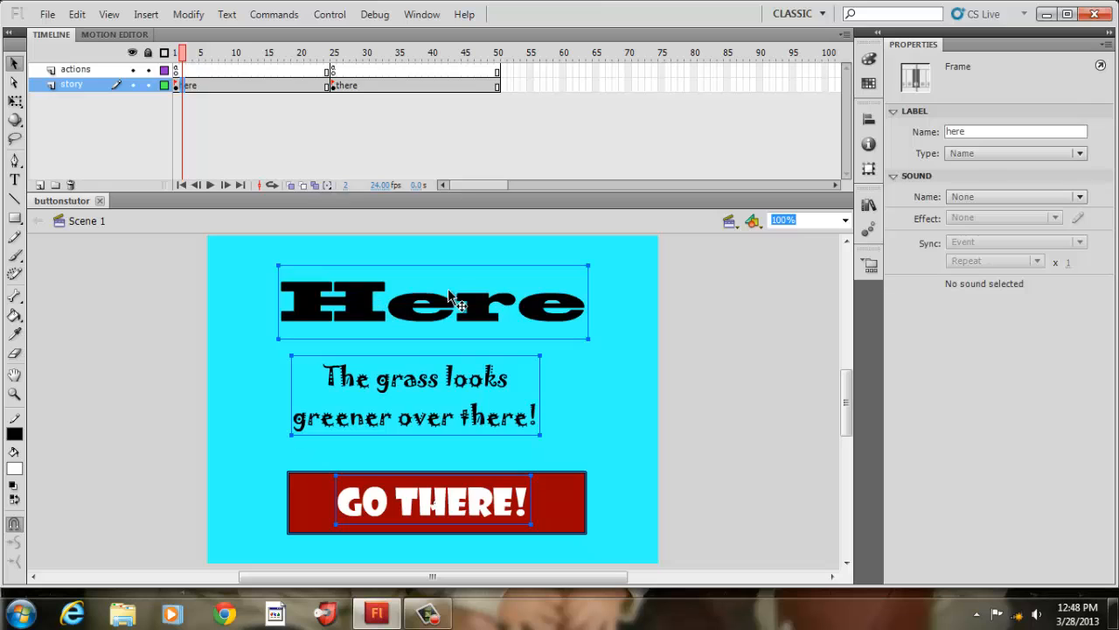
double_click(450, 322)
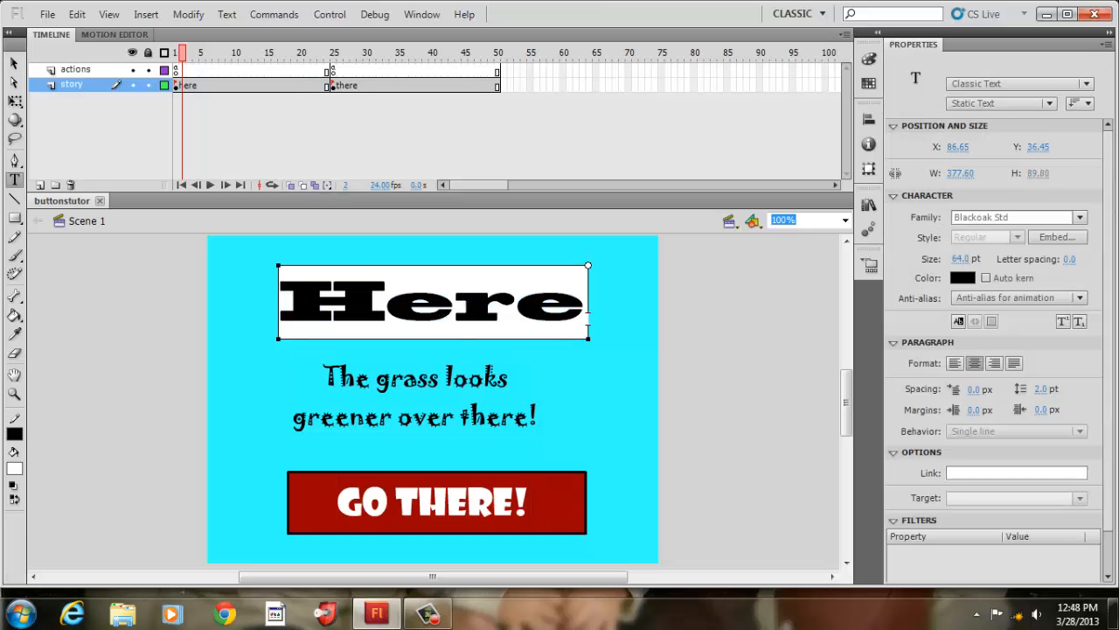
drag(584, 314, 195, 308)
text(We)
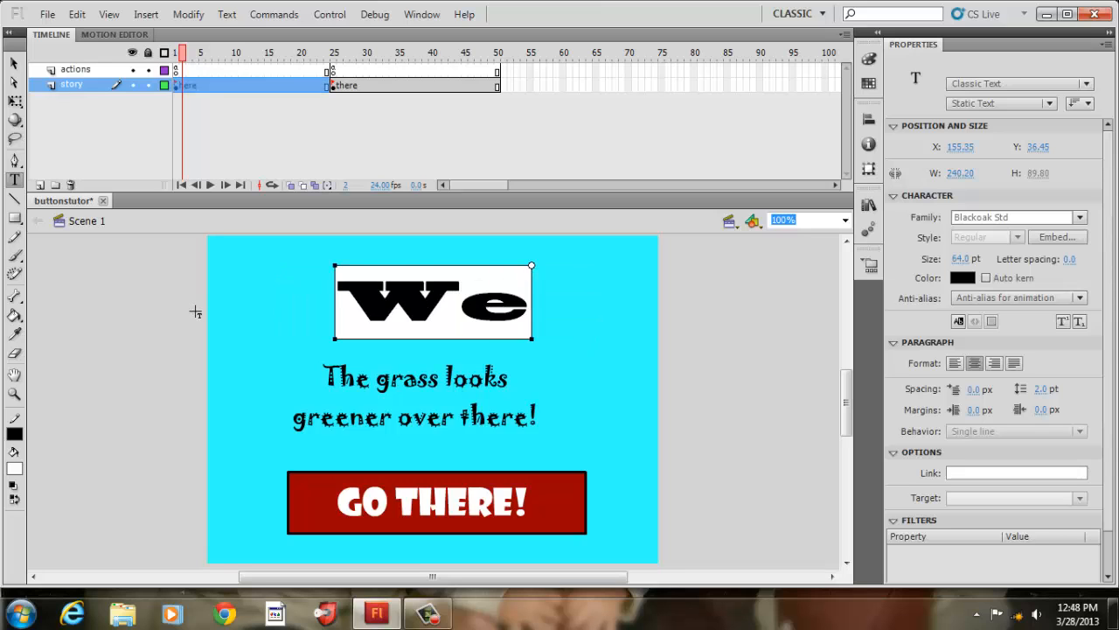
text(lcome)
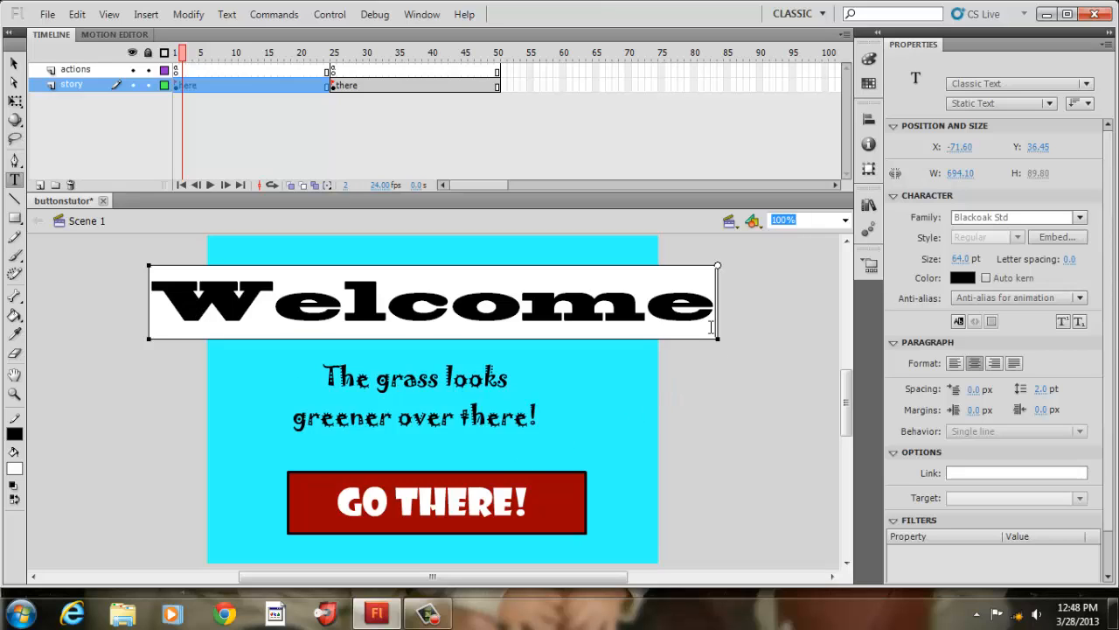
Step: Set the font size of the whole "Welcome" heading to 44 pt
drag(716, 306, 128, 291)
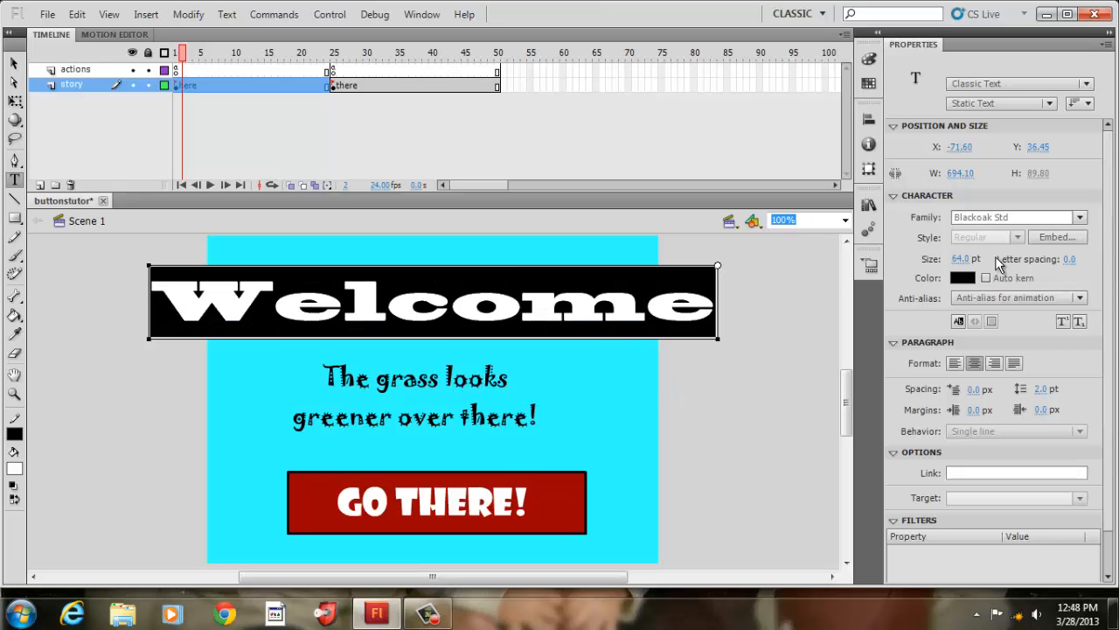
click(965, 259)
text(44)
click(680, 388)
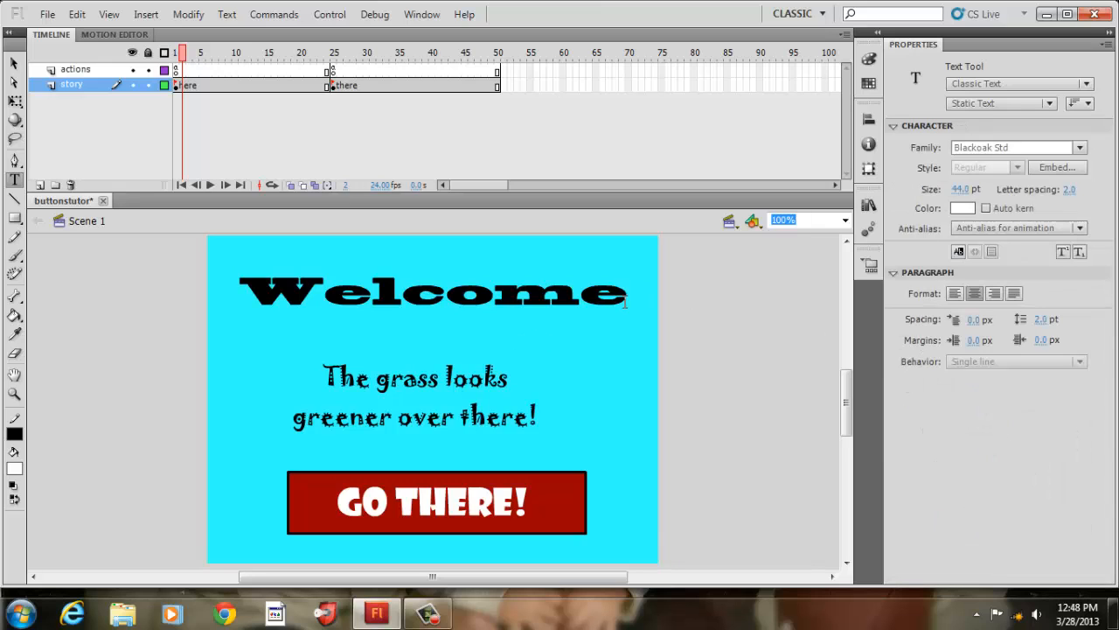
Step: Replace the text below the Welcome heading with "To our super adventure game", breaking the line after "super"
drag(544, 418, 343, 365)
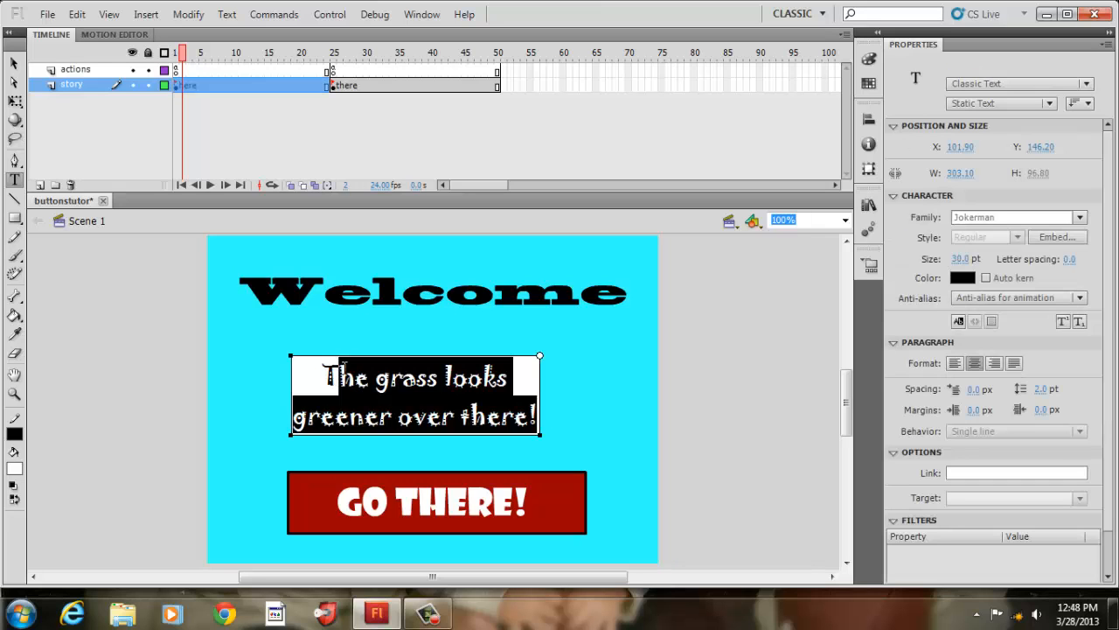
text(o)
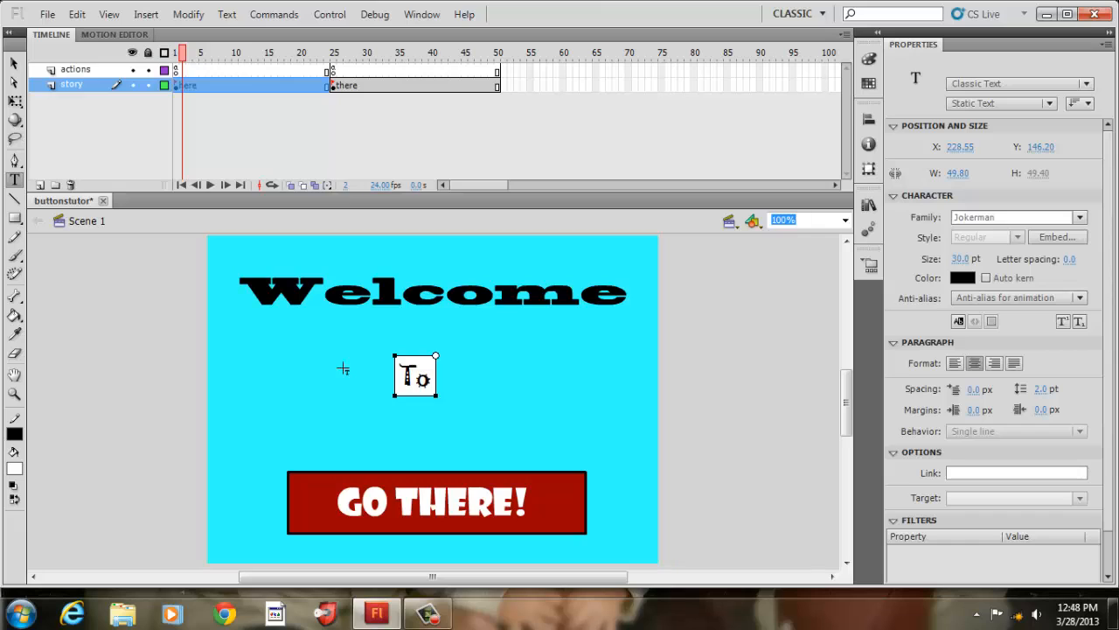
text( our)
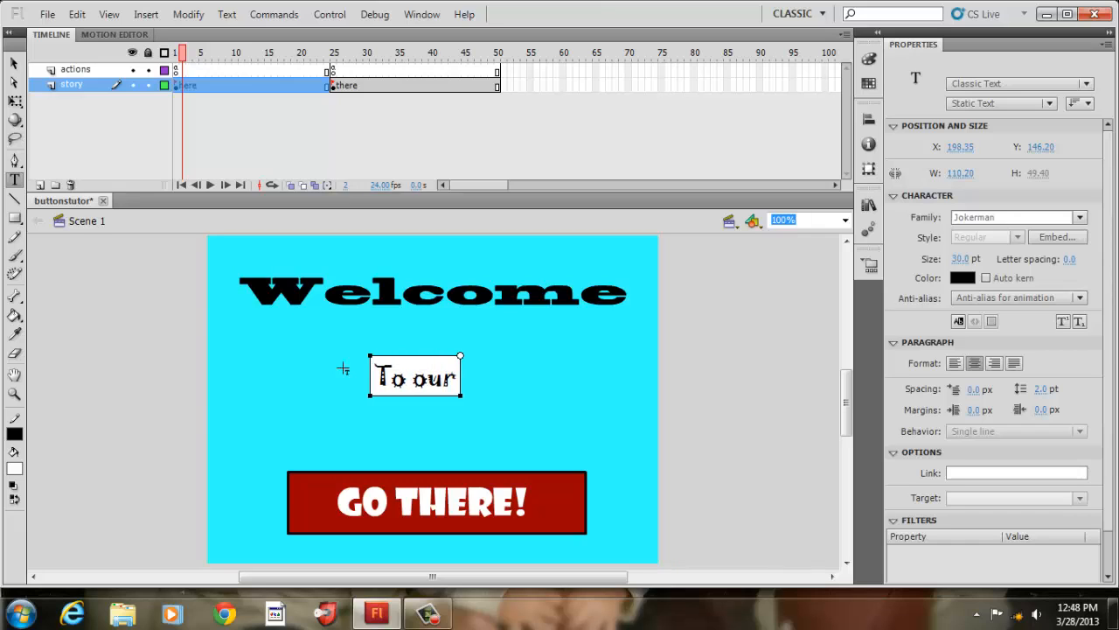
text( super)
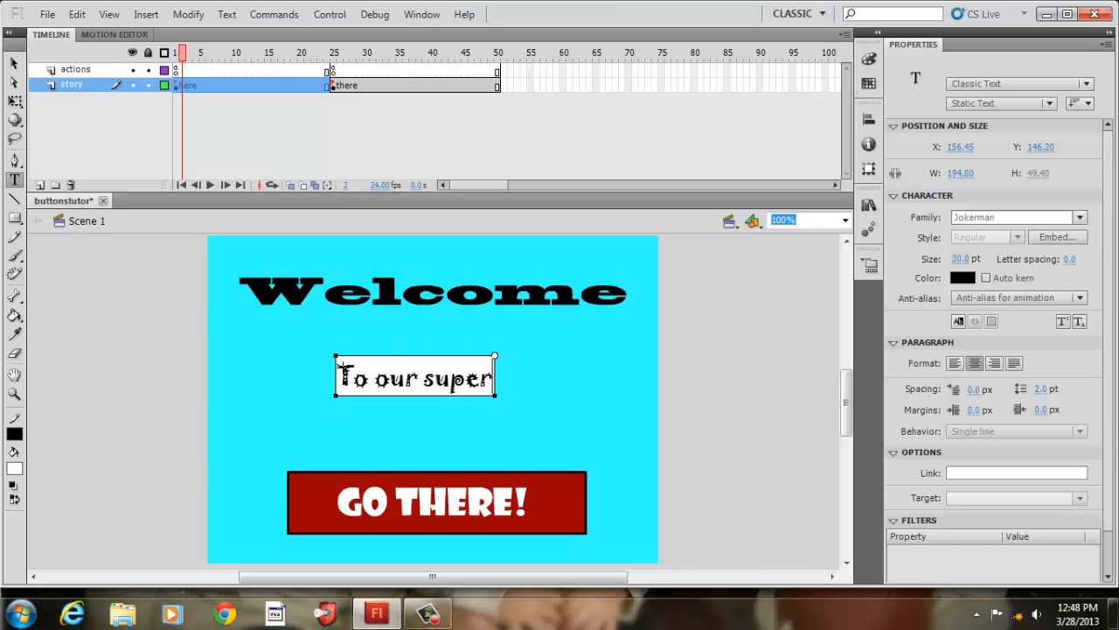
key(Return)
text(adve)
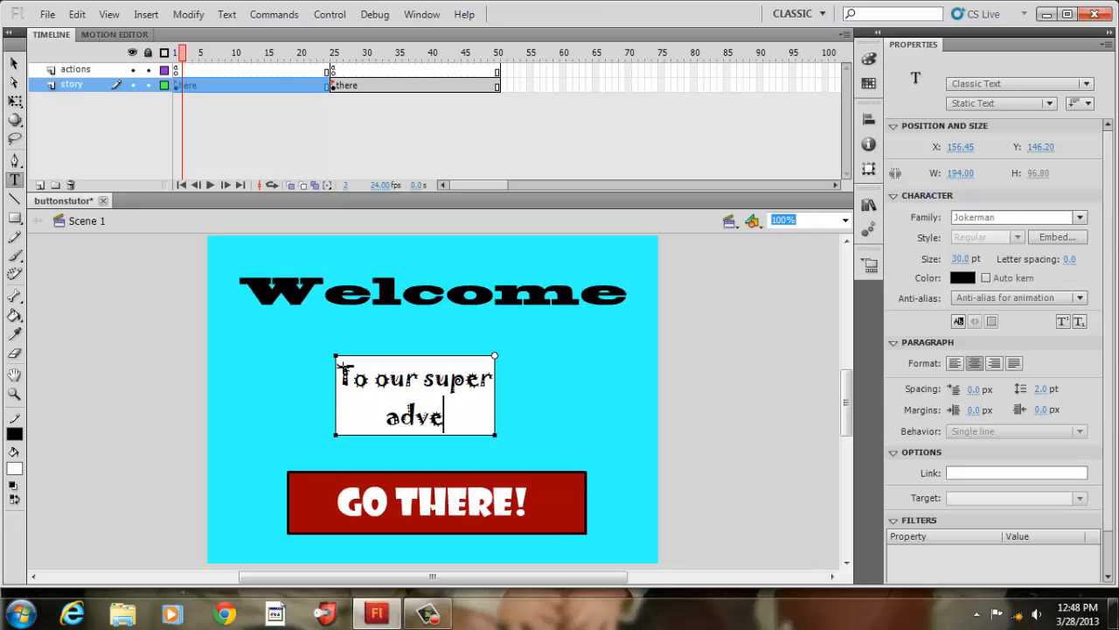
text(ntu)
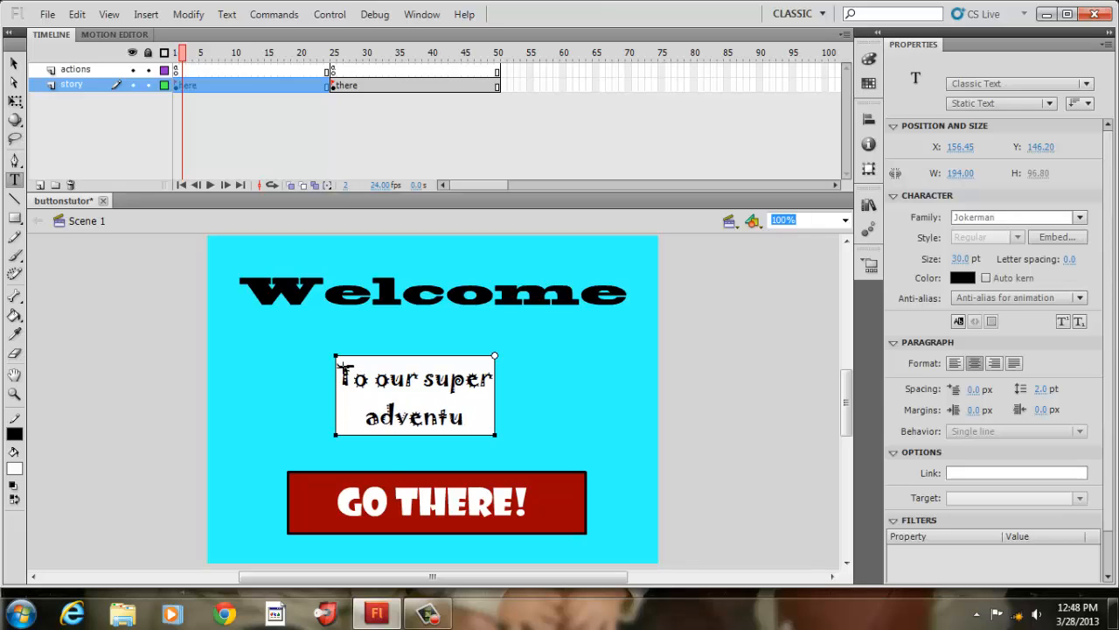
text(re ga)
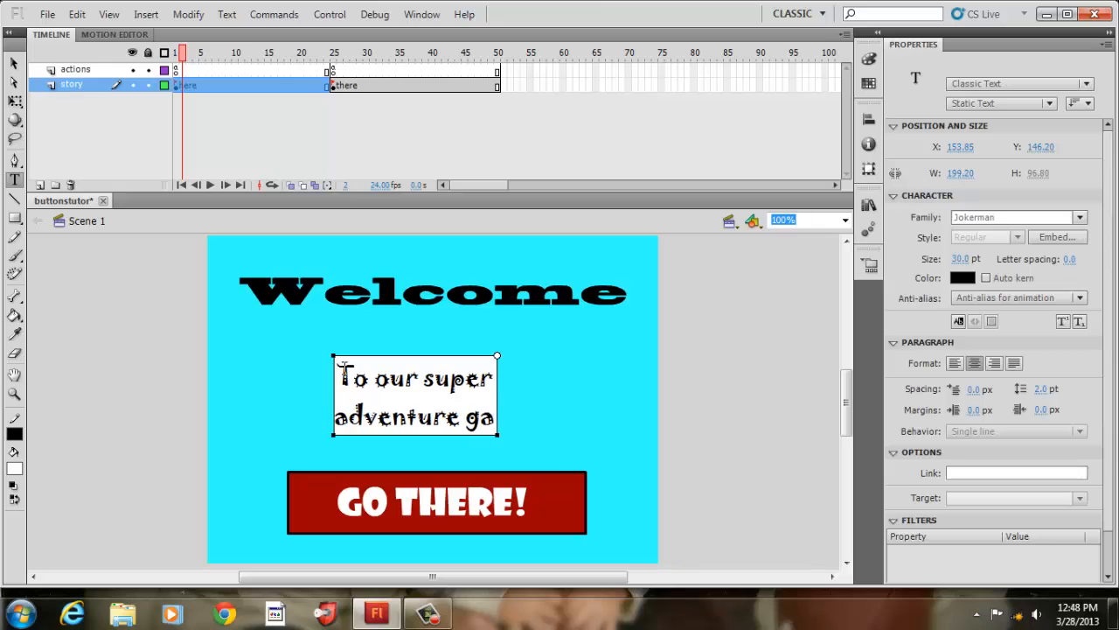
text(me)
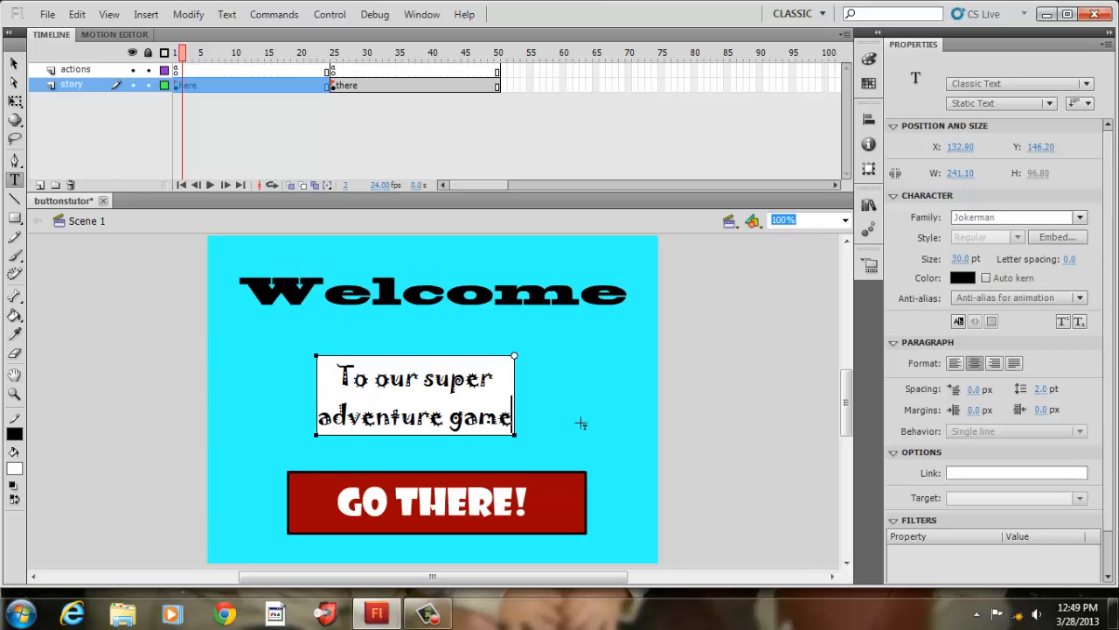
click(14, 63)
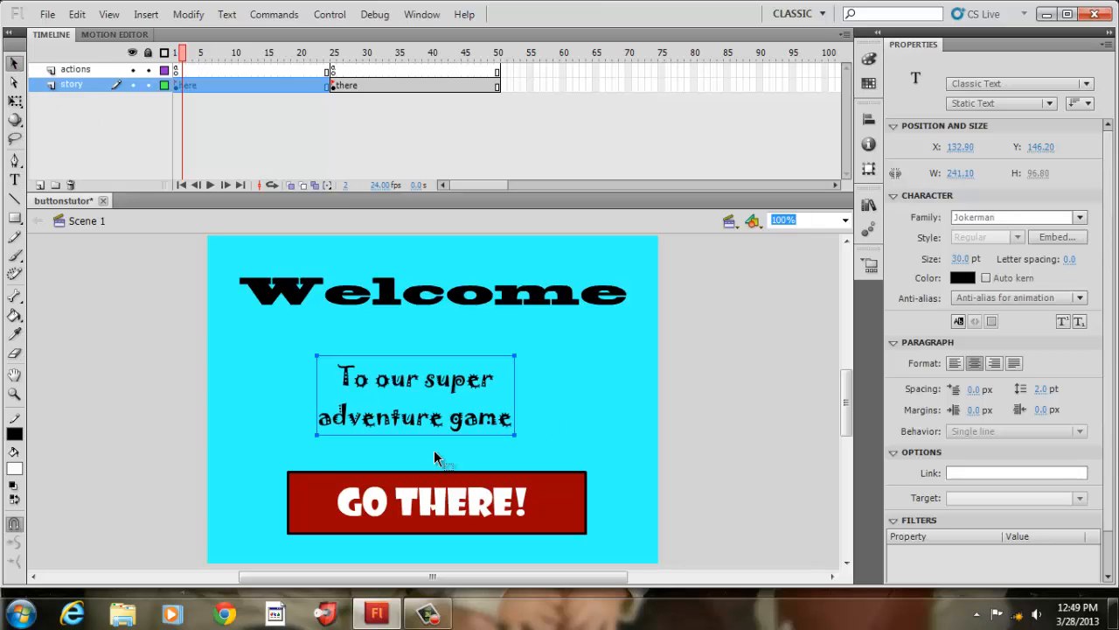
Step: Change the caption on the red button from GO THERE! to "CLICK TO BEGIN!"
double_click(456, 501)
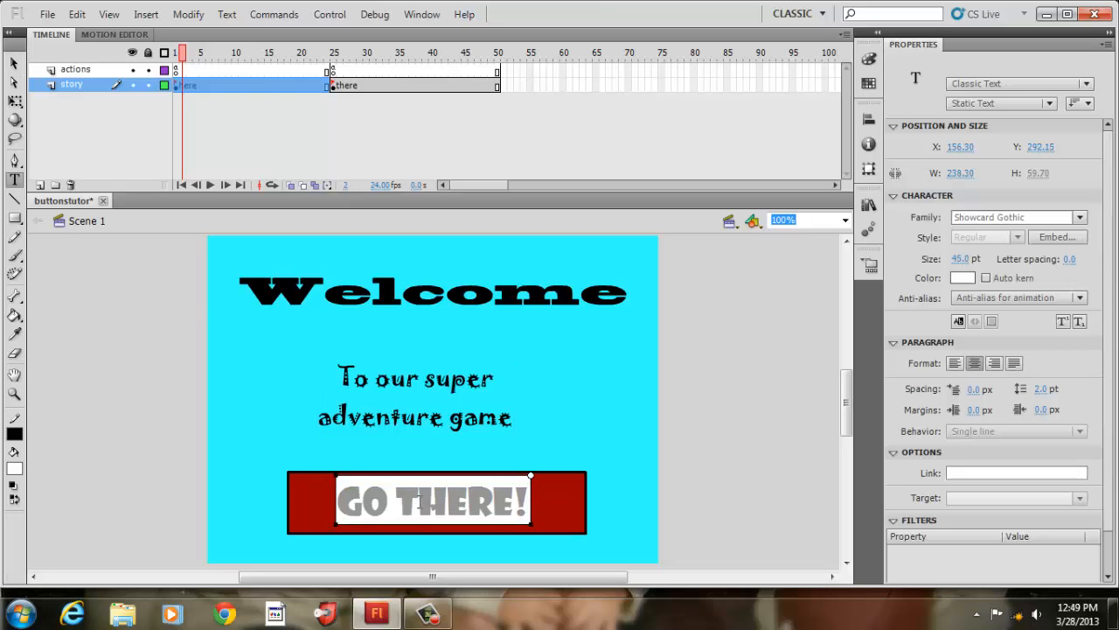
key(BackSpace)
key(BackSpace)
key(BackSpace)
key(BackSpace)
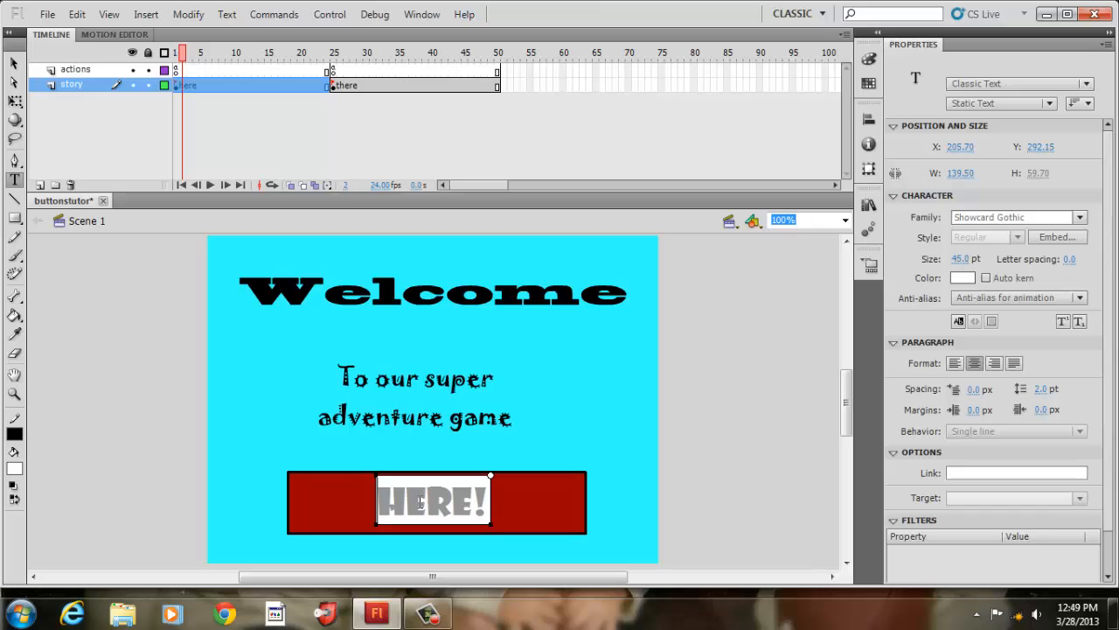
drag(472, 504, 387, 511)
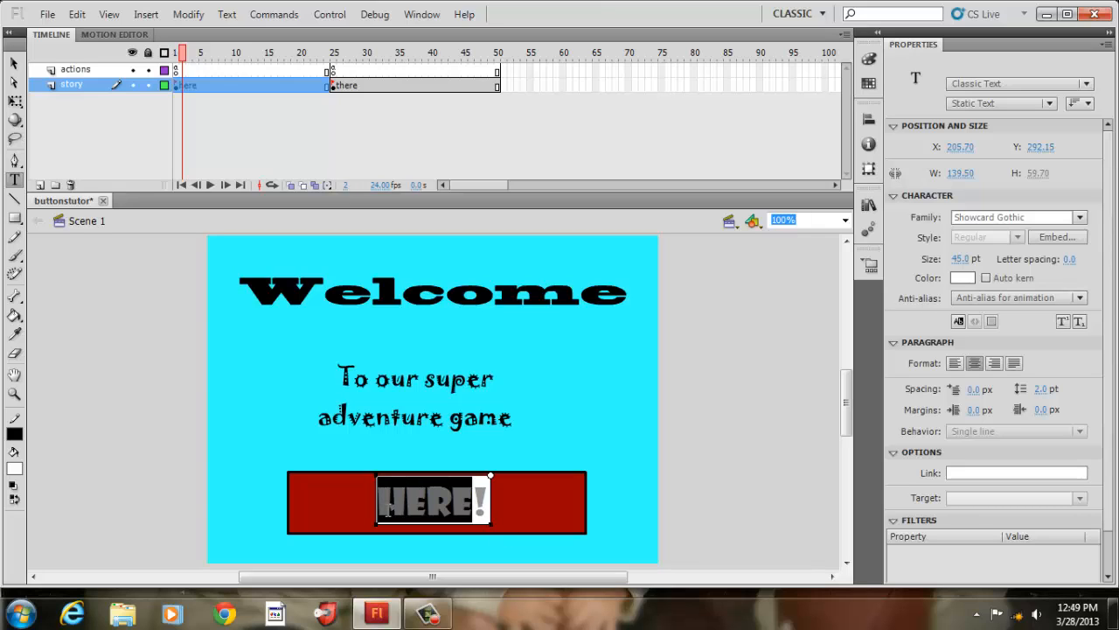
text(CLICK)
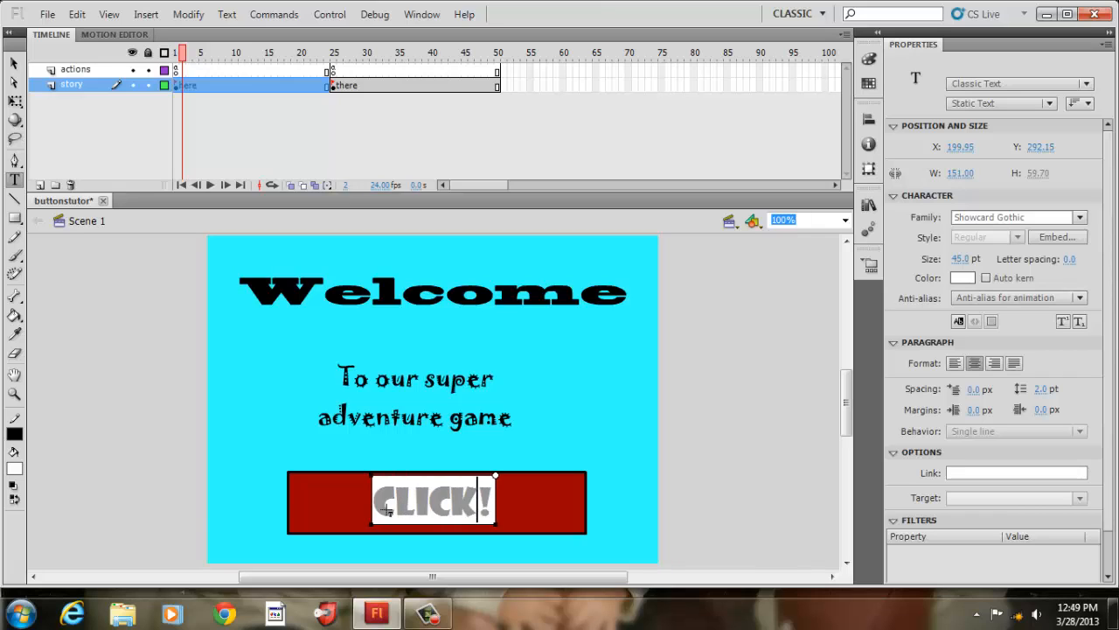
text( TO)
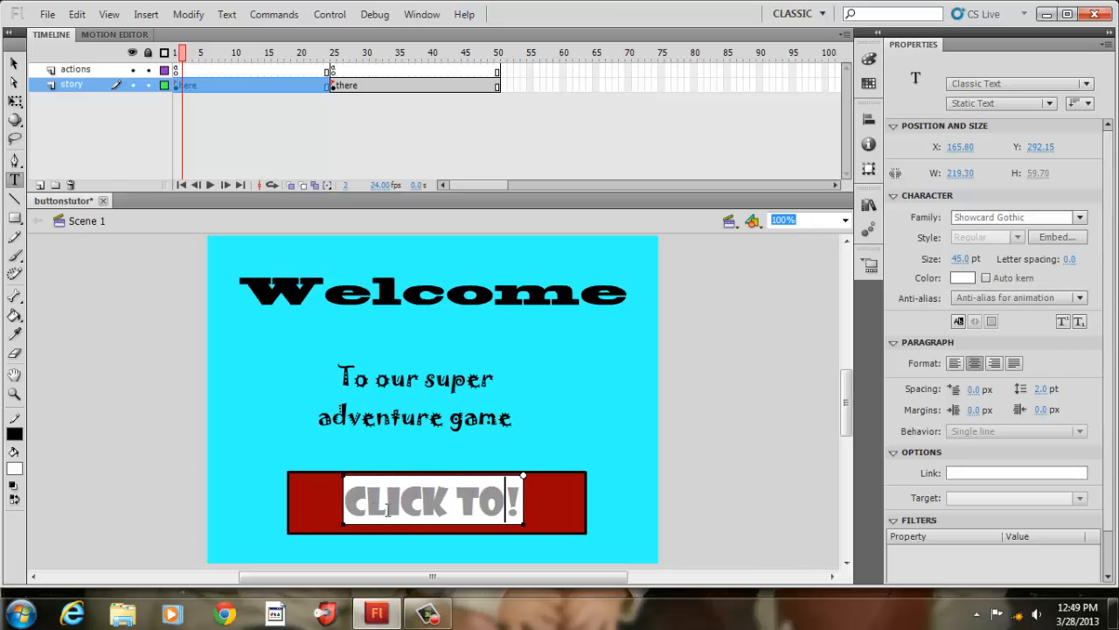
text( BEGI)
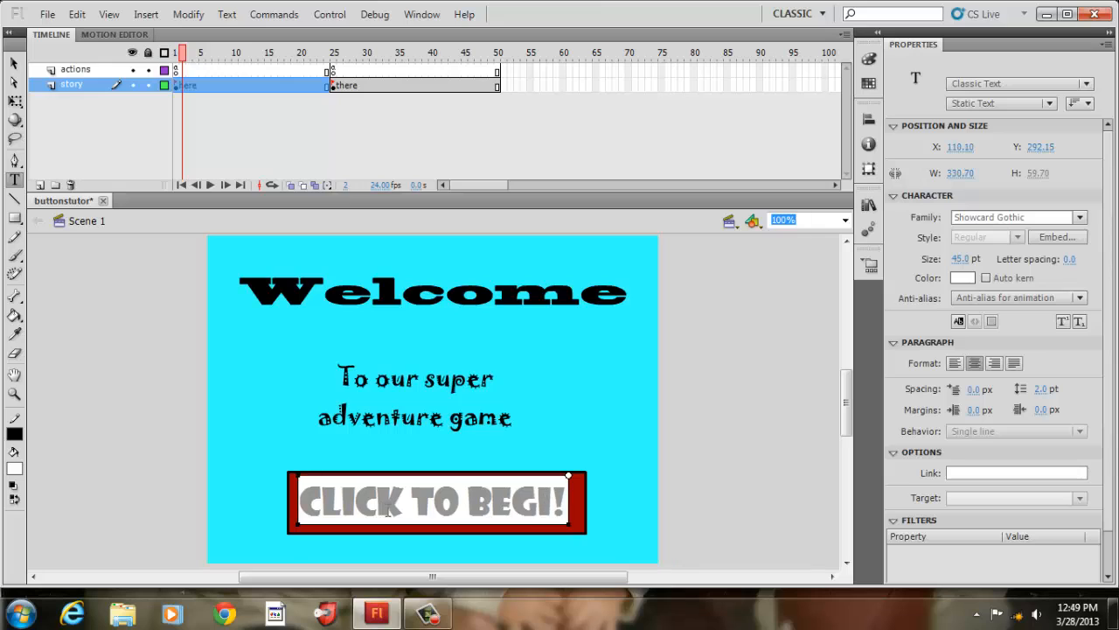
text(N)
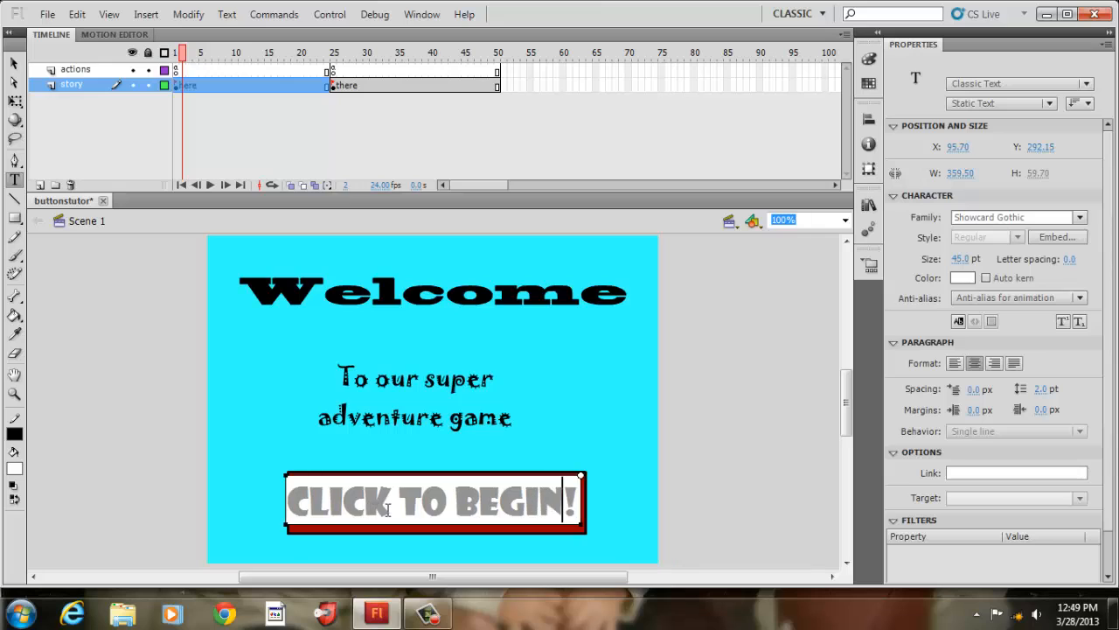
click(14, 63)
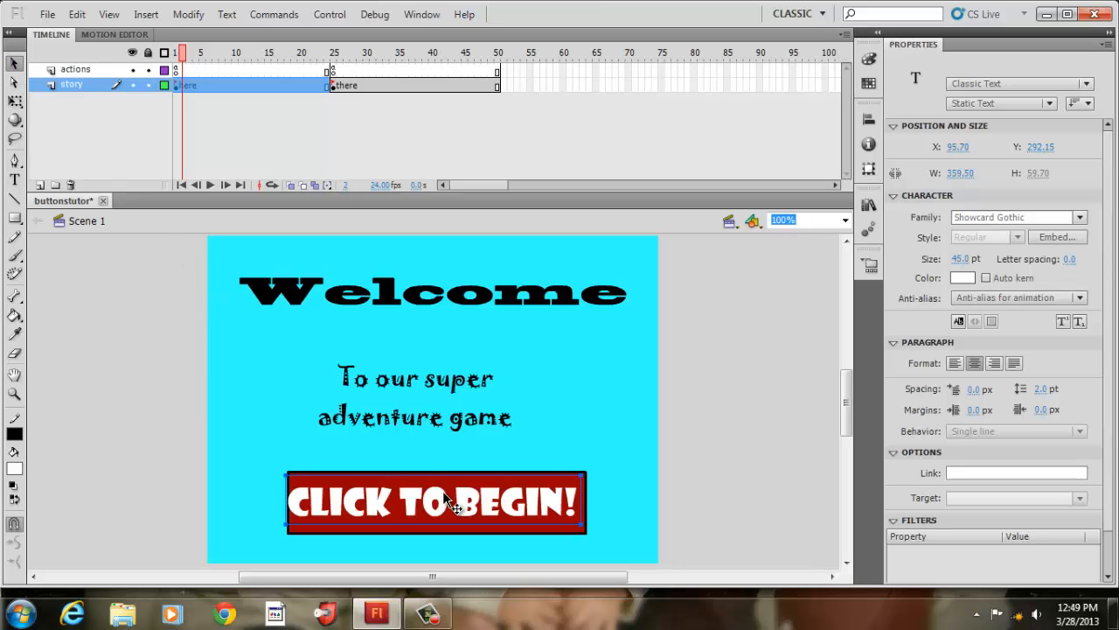
Step: Nudge the button caption 5 px right and 3 px down to centre it on the red button, then deselect it
key(Right)
key(Right)
key(Right)
key(Right)
key(Right)
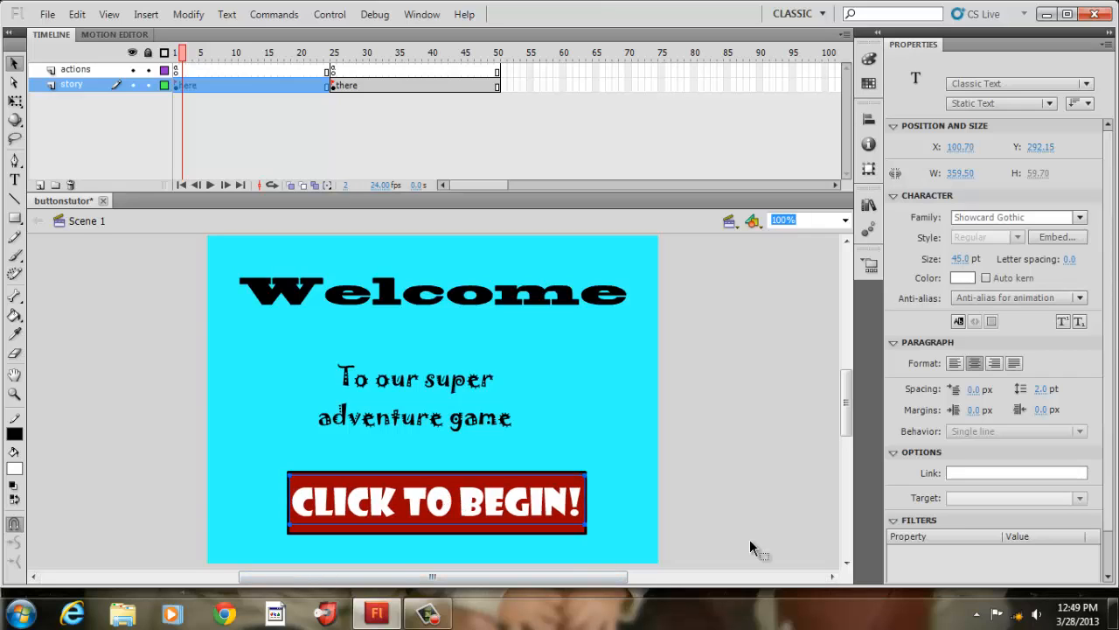
key(Down)
key(Down)
key(Down)
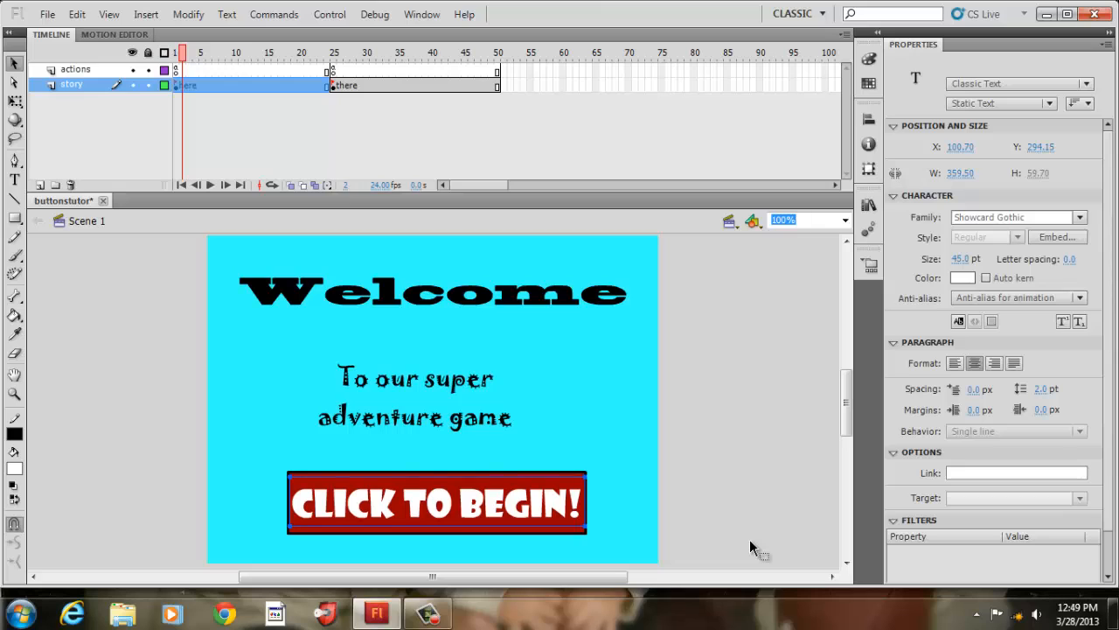
click(579, 423)
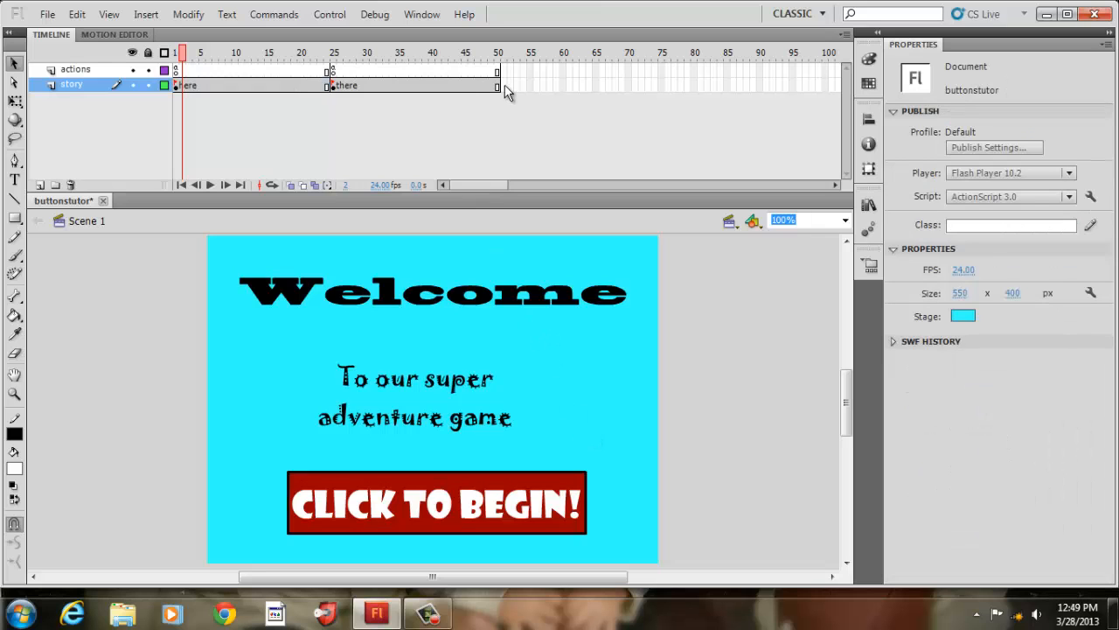
Step: Remove all frames from frame 25 onward on both the actions and story layers
drag(505, 87, 333, 76)
right_click(334, 76)
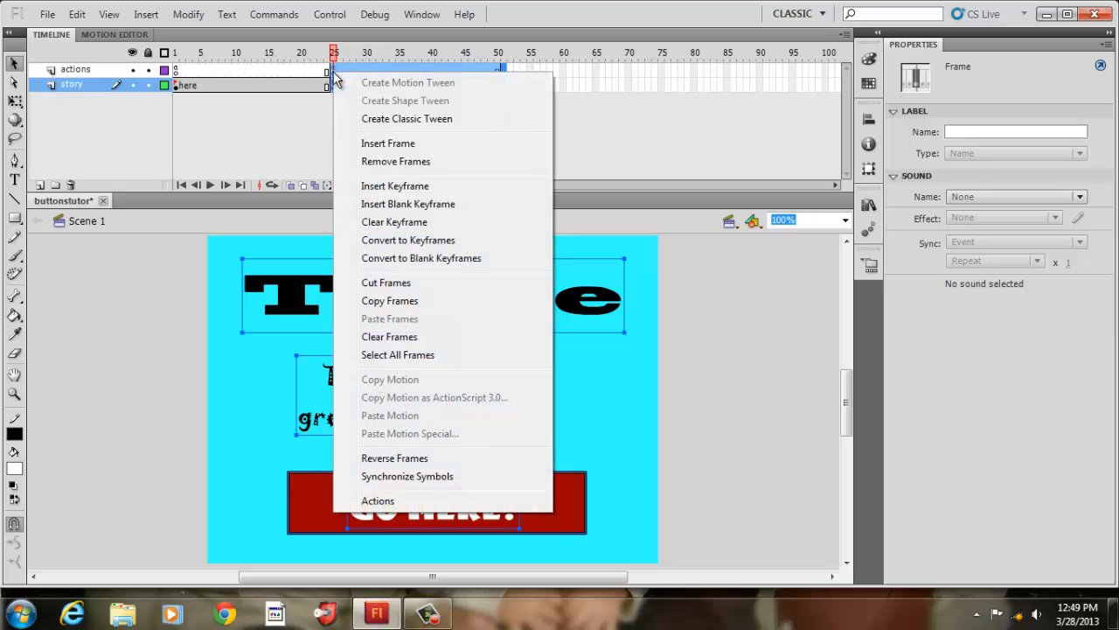
click(378, 162)
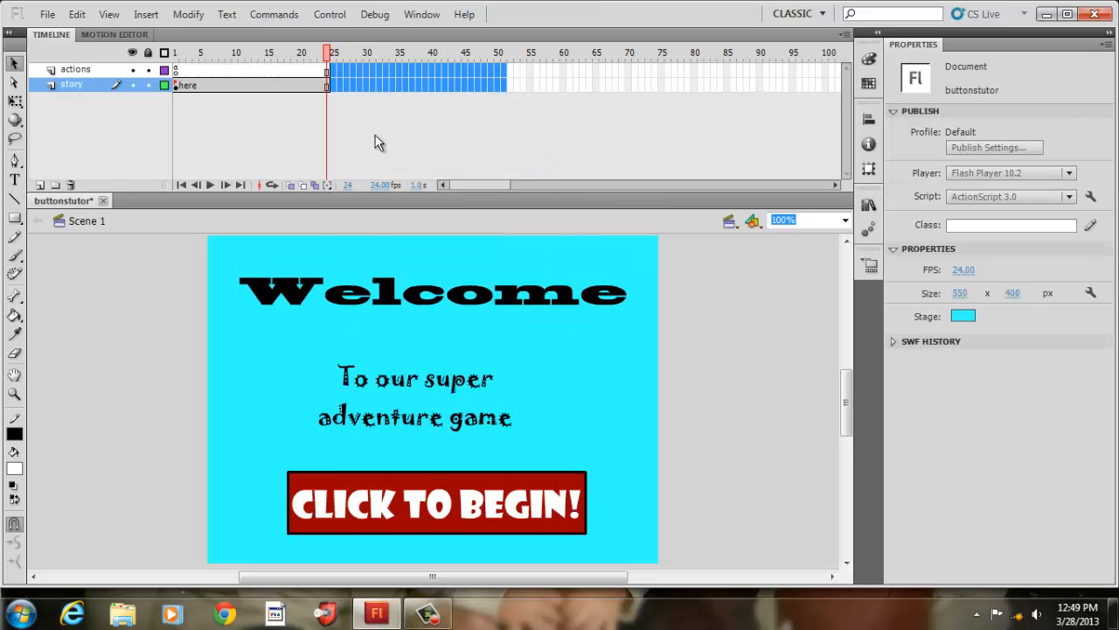
Step: Extend the actions and story layers by inserting frames up to frame 80
click(597, 70)
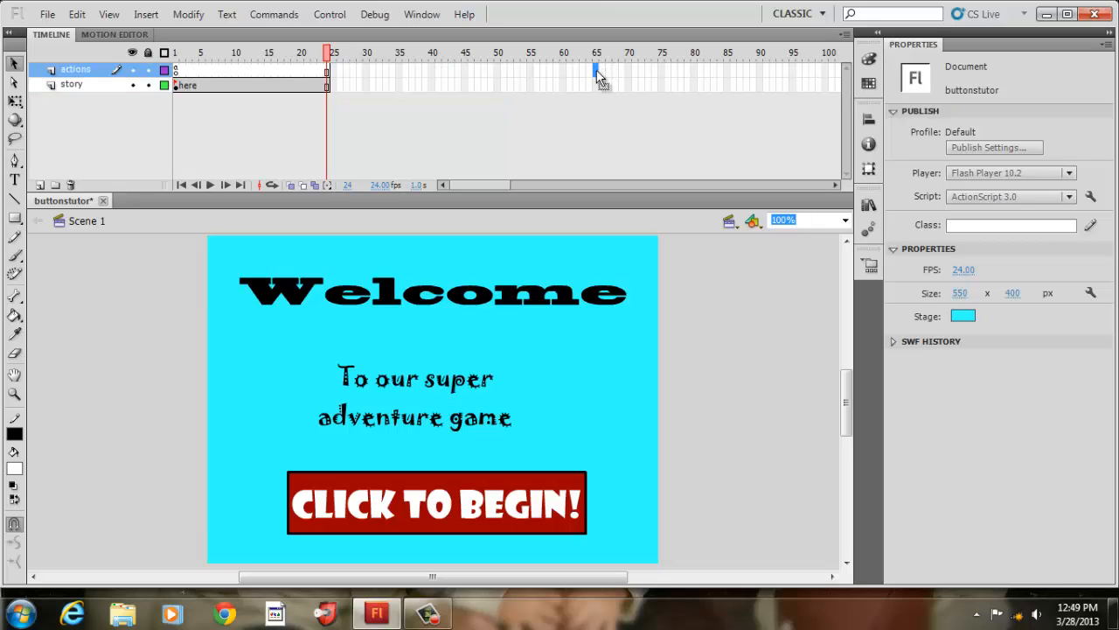
click(695, 66)
right_click(694, 70)
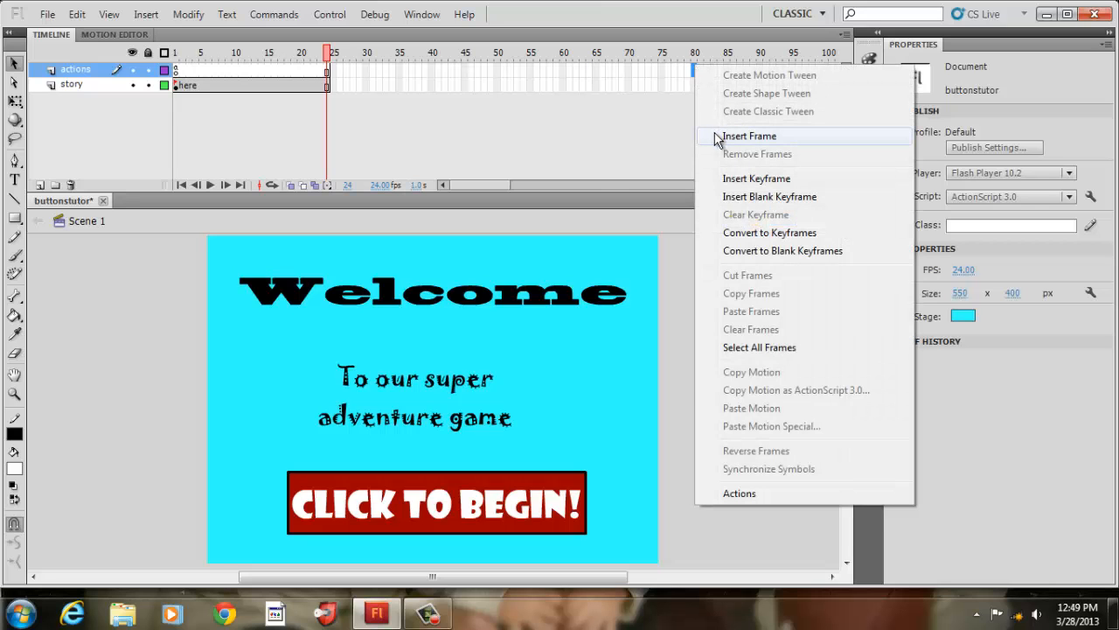
click(712, 135)
click(695, 84)
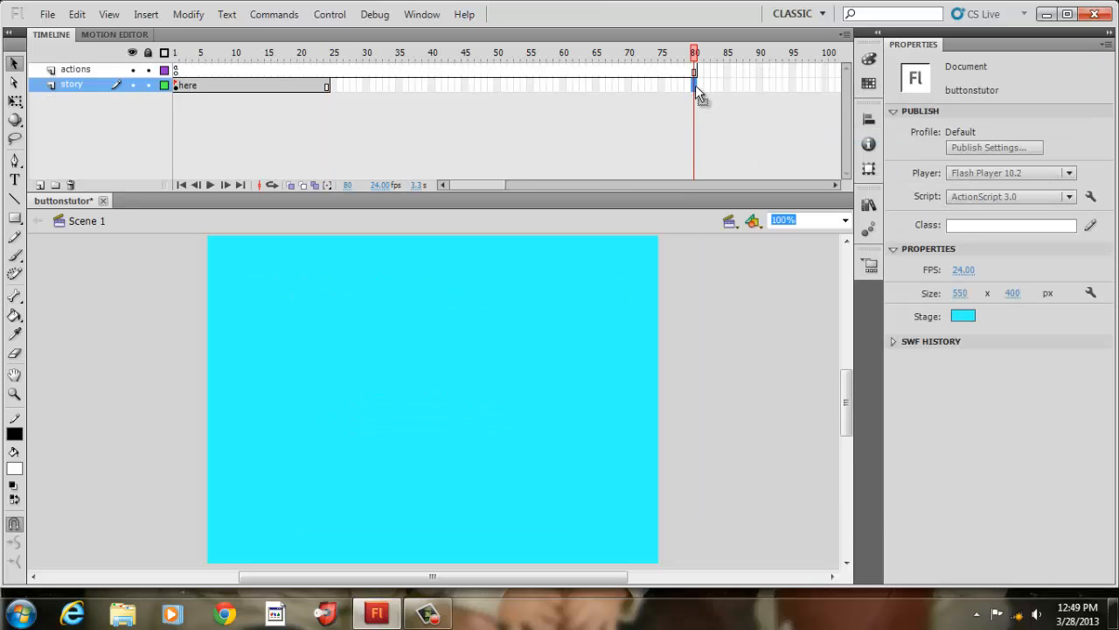
right_click(695, 85)
click(731, 160)
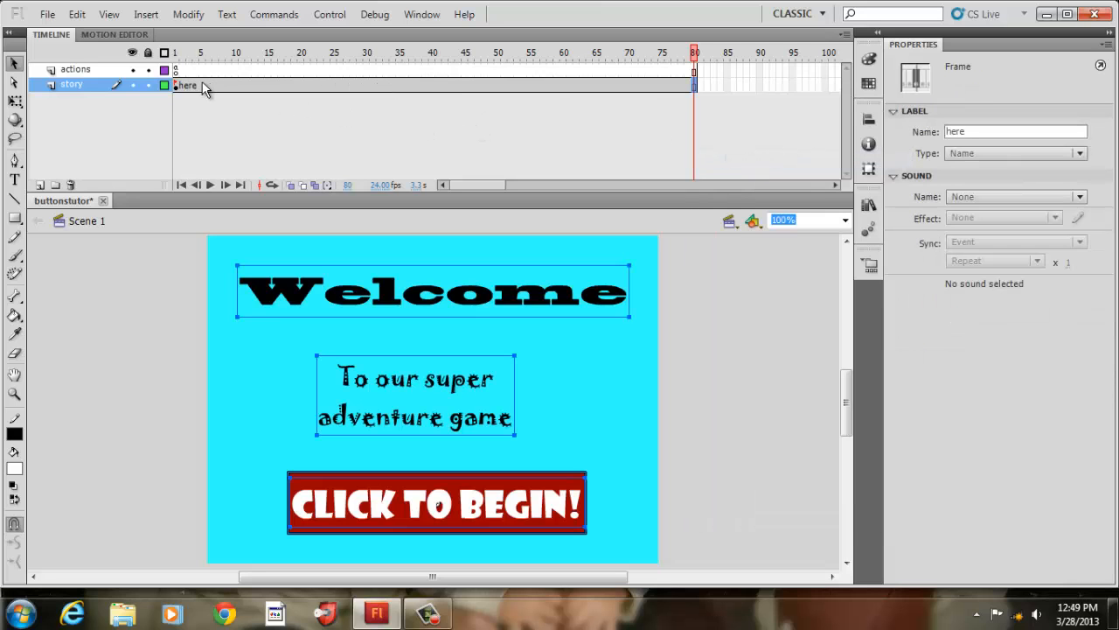
Step: Insert a keyframe at frame 10 of the story layer
click(236, 85)
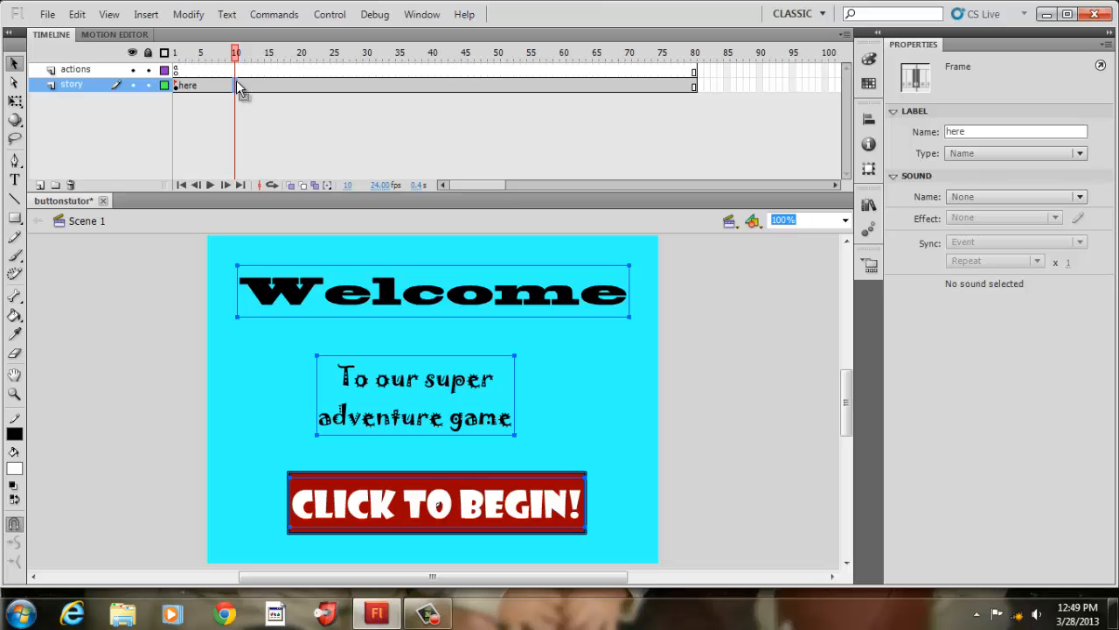
right_click(238, 86)
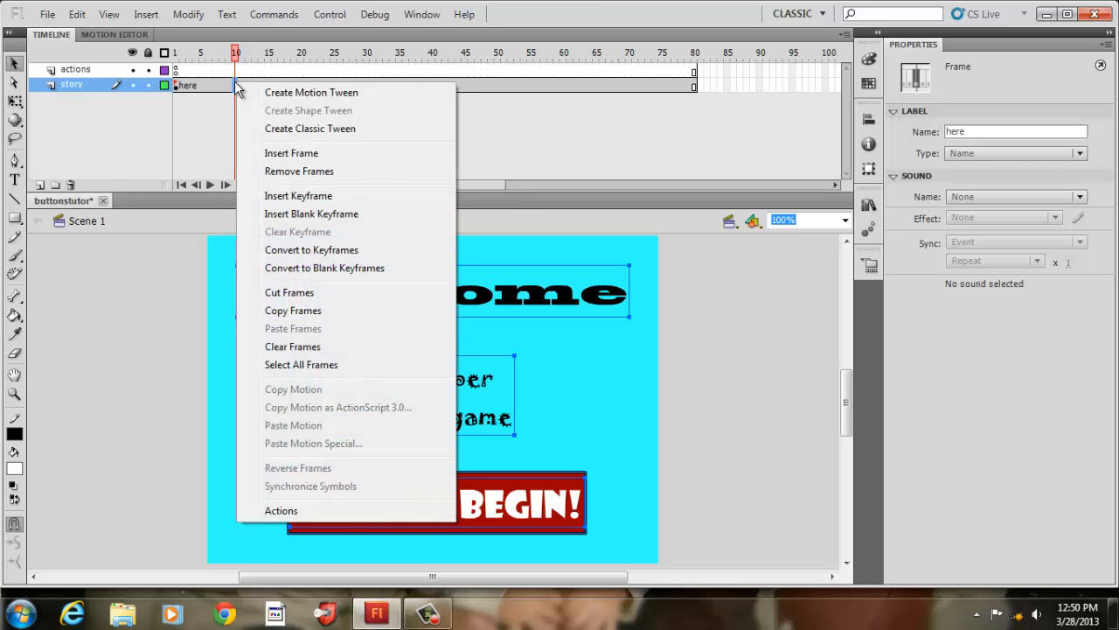
click(289, 196)
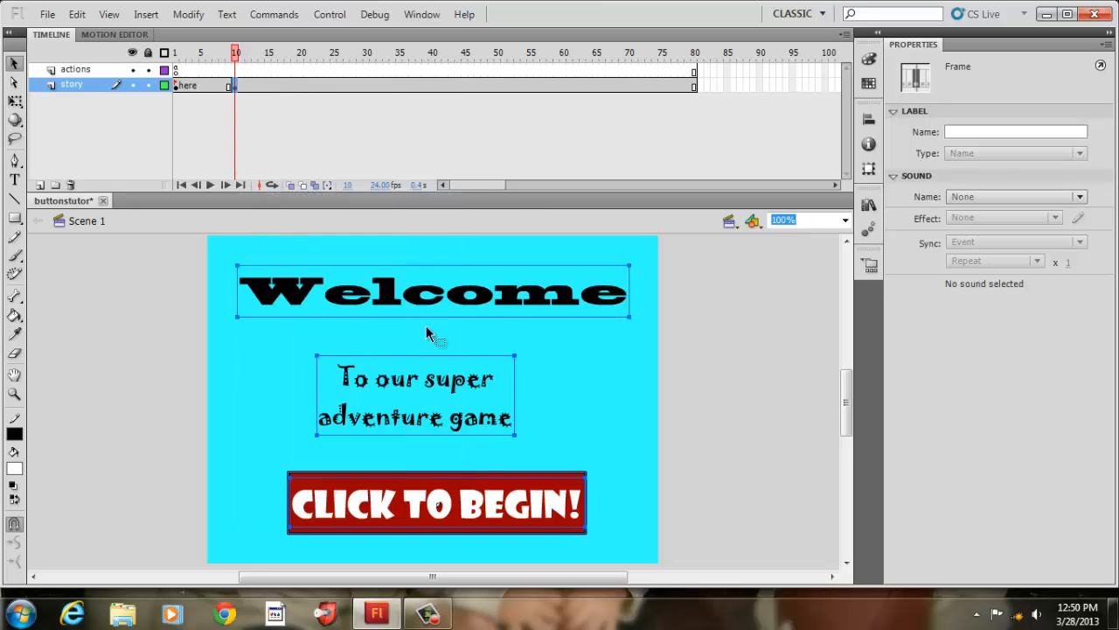
click(577, 435)
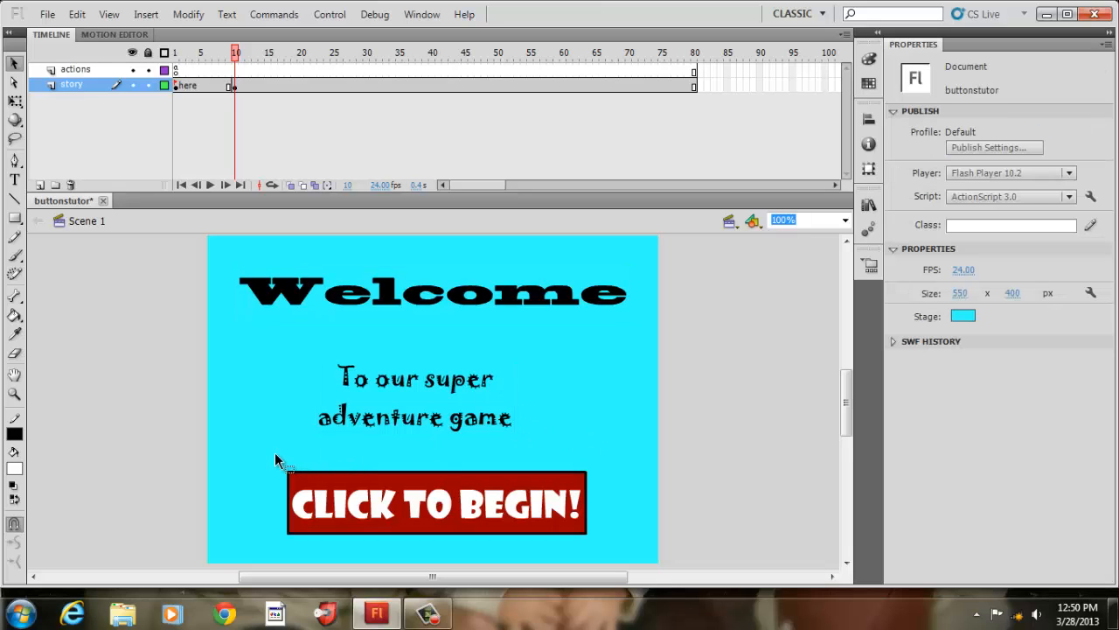
Step: Select the red button beneath its caption on the frame 10 screen and clear its instance name
drag(274, 452, 601, 547)
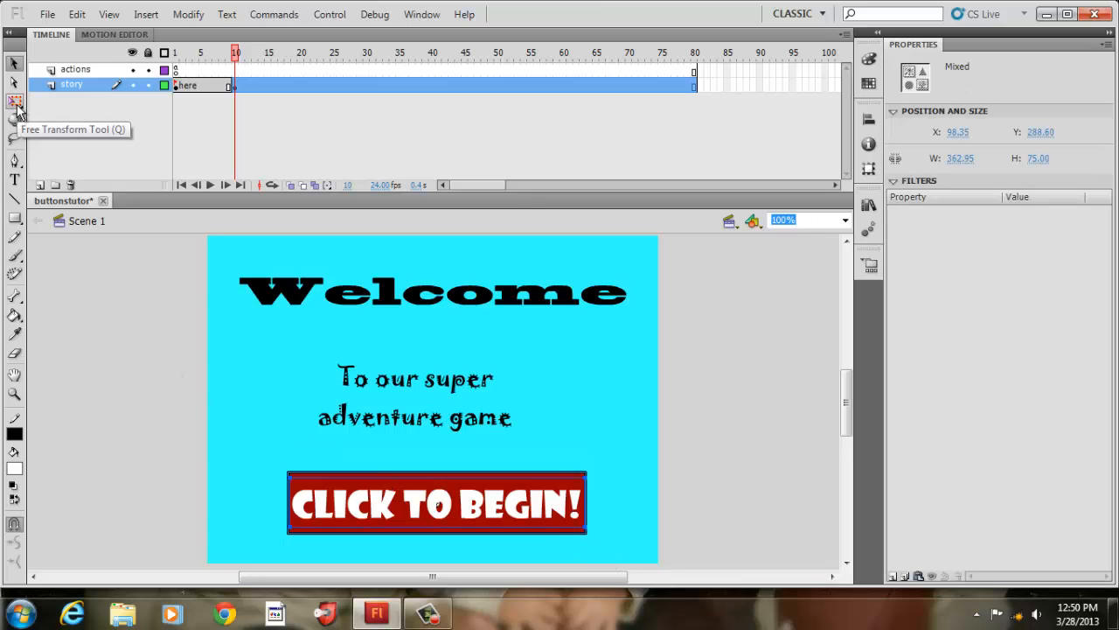
click(246, 421)
click(342, 502)
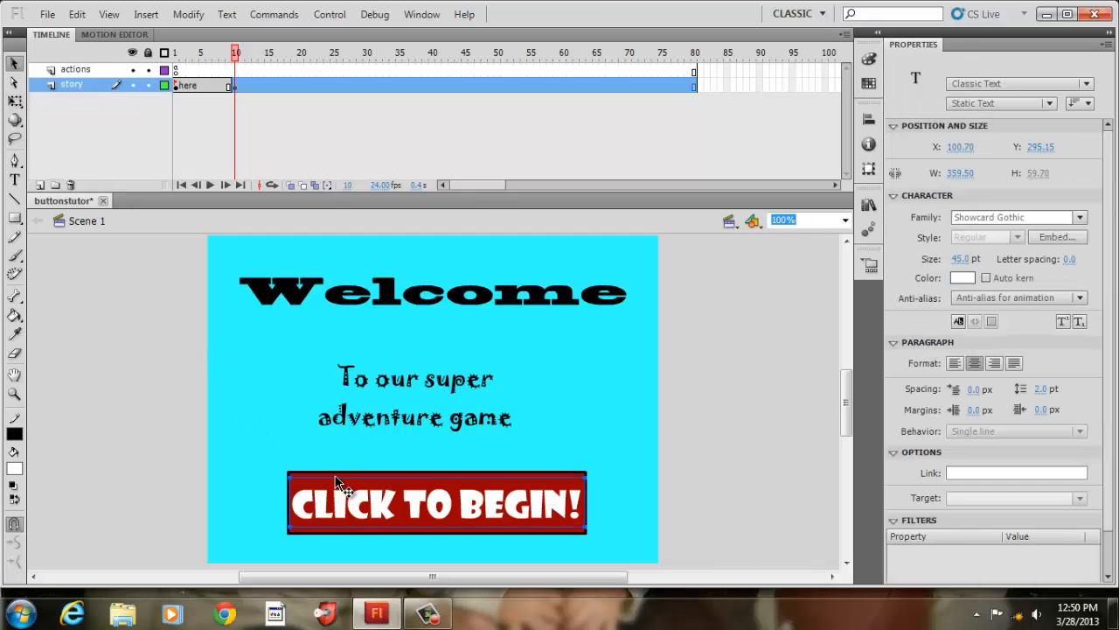
click(334, 472)
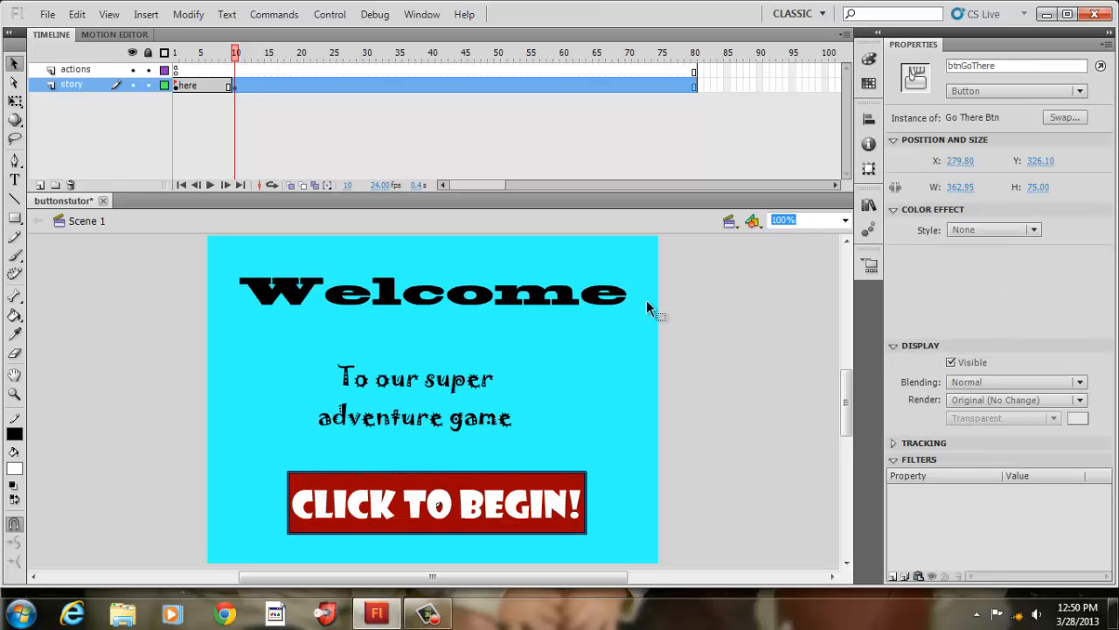
click(999, 66)
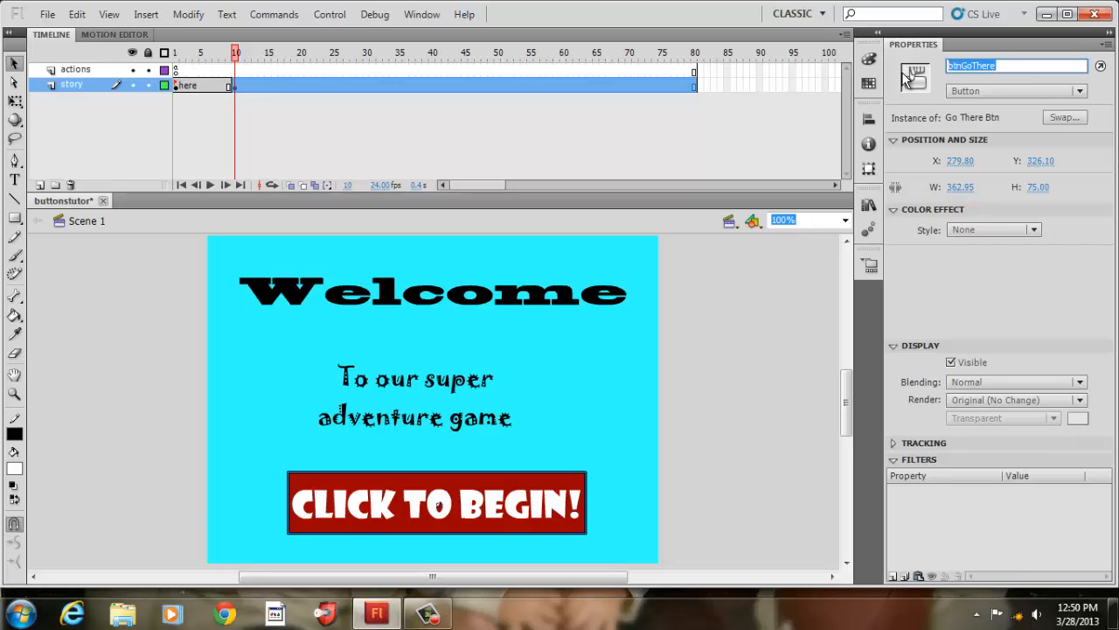
key(BackSpace)
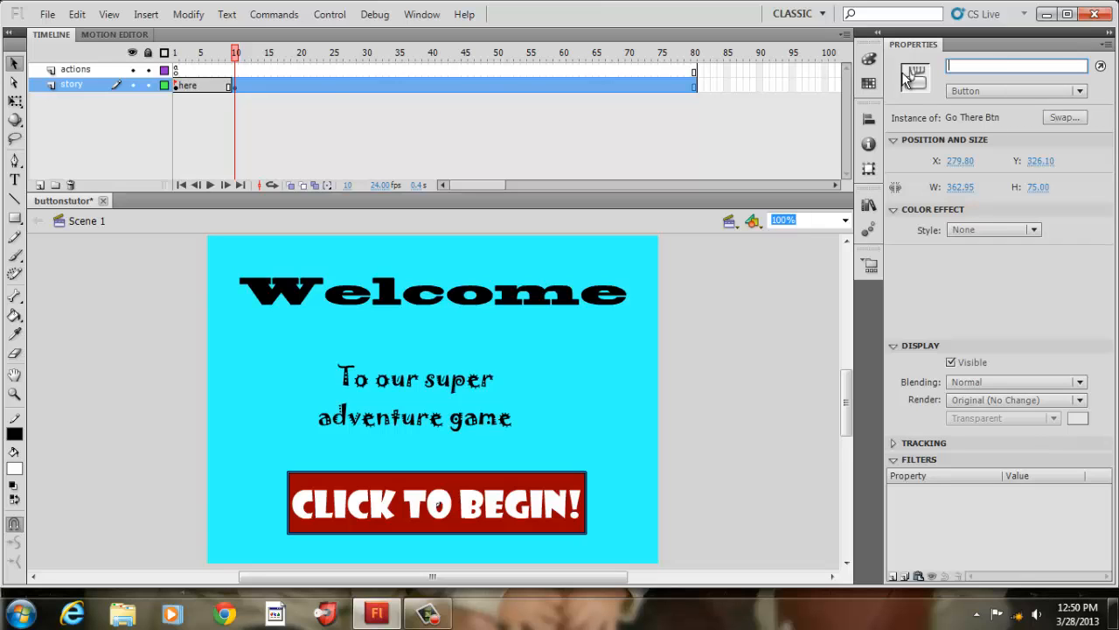
Step: Change the frame label of the story layer's first keyframe to "title"
click(187, 86)
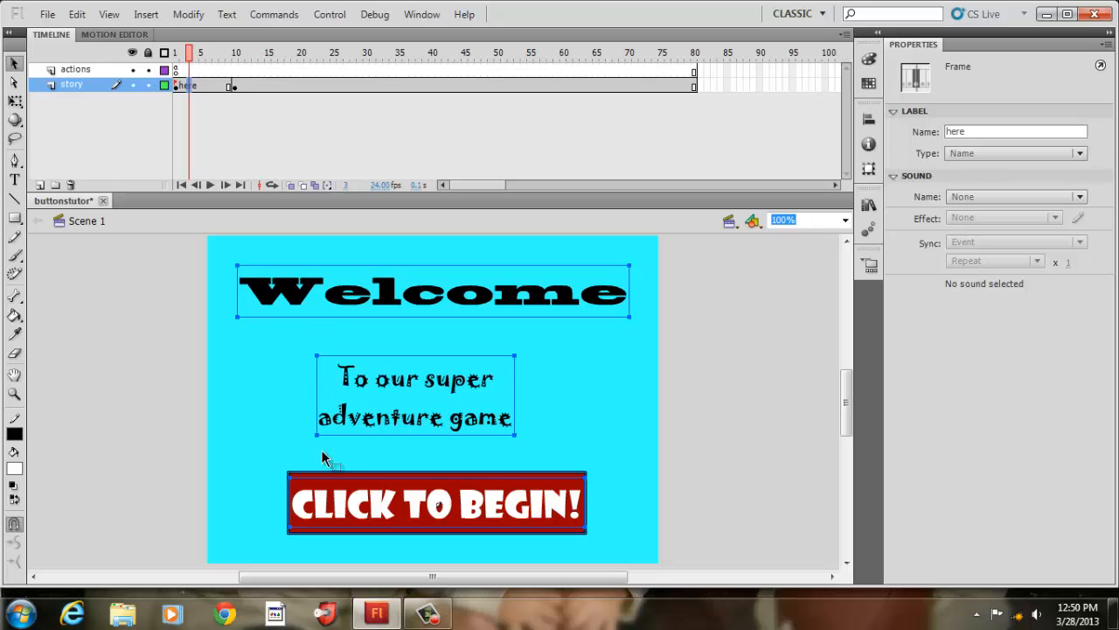
click(324, 479)
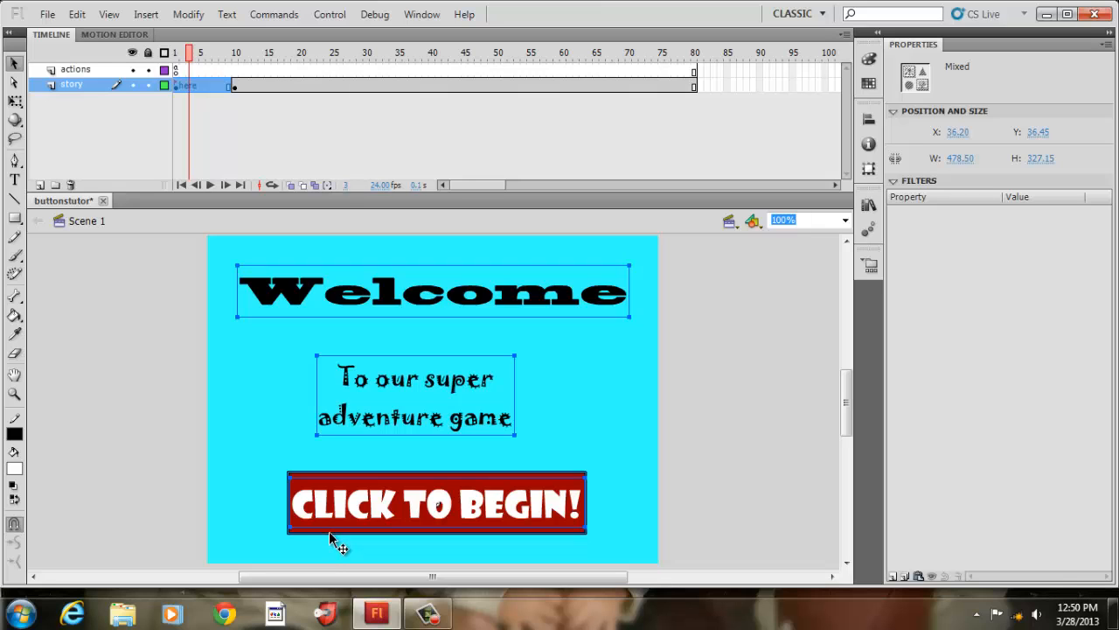
click(210, 514)
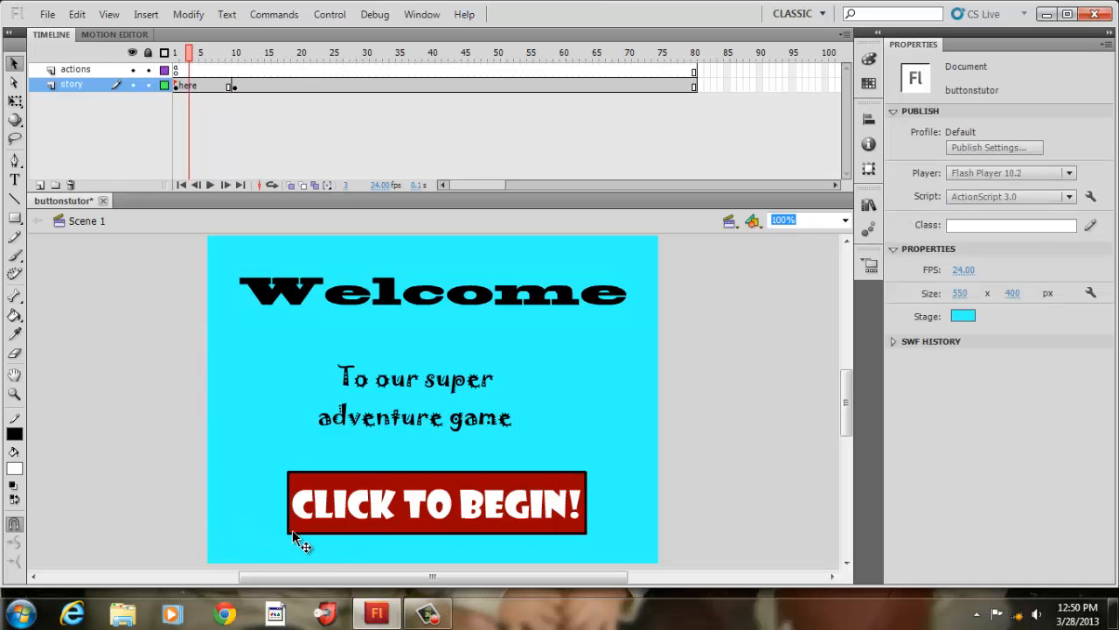
click(292, 529)
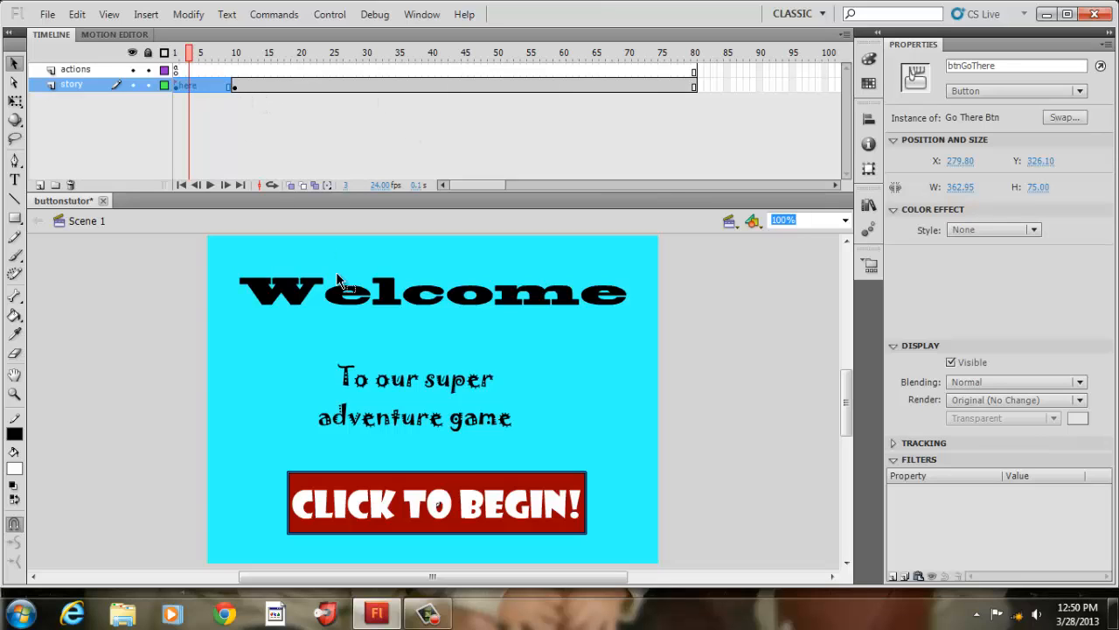
click(182, 85)
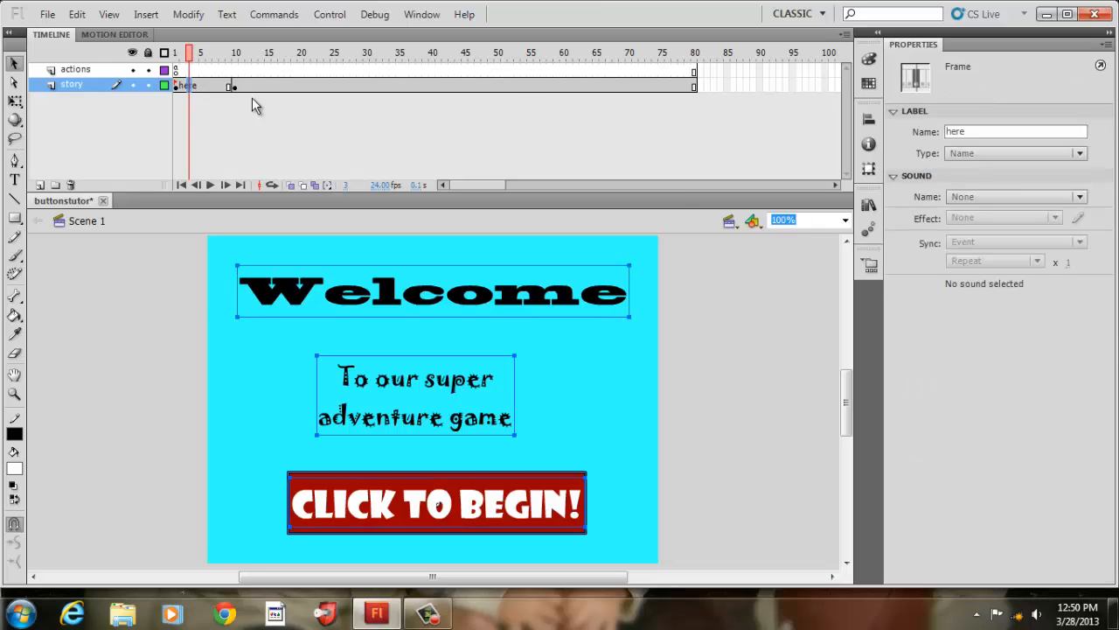
drag(972, 132, 879, 141)
key(BackSpace)
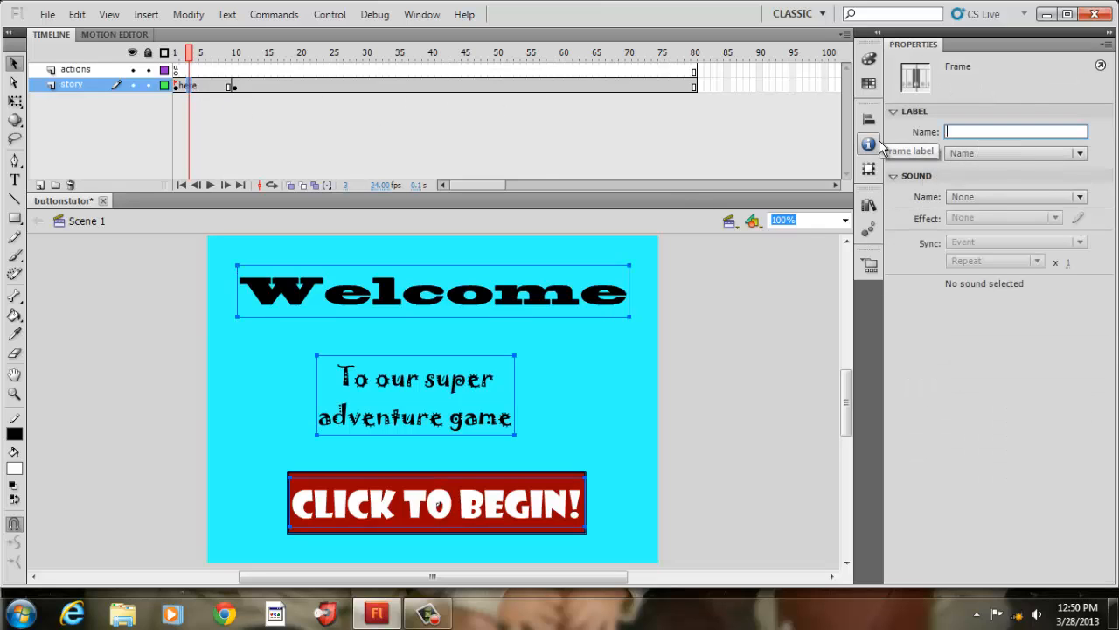
text(begin)
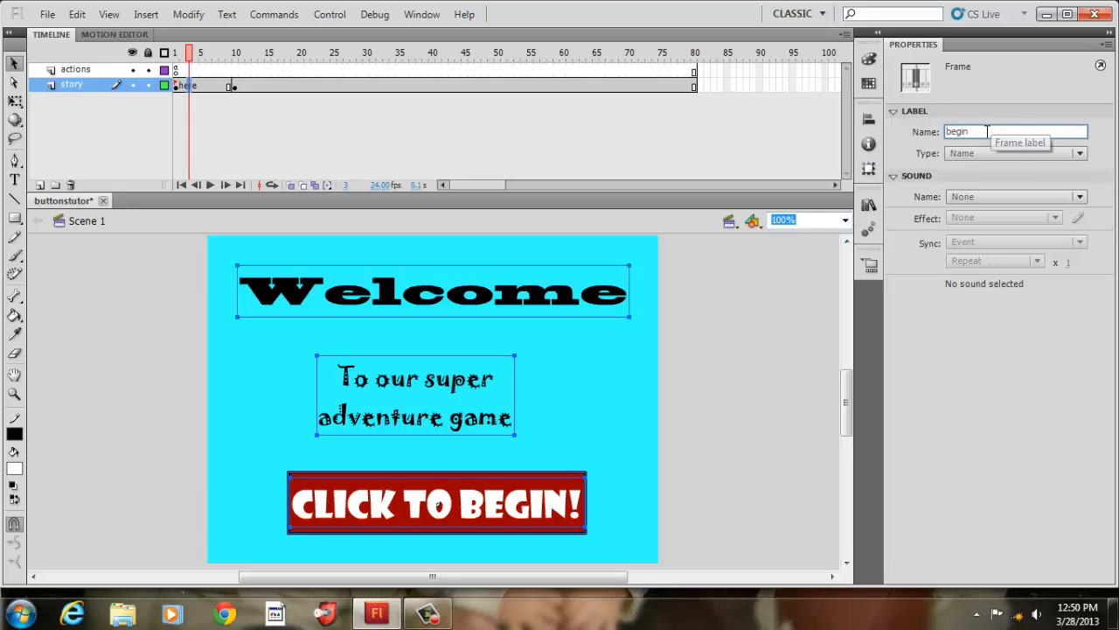
drag(988, 131, 935, 133)
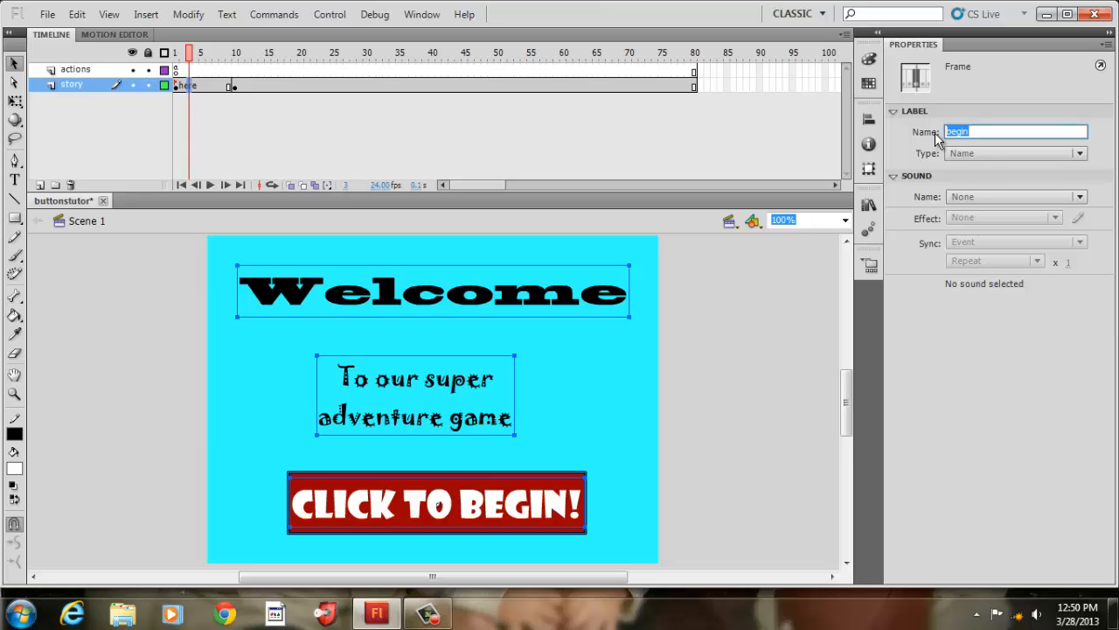
text(title)
key(Return)
click(688, 345)
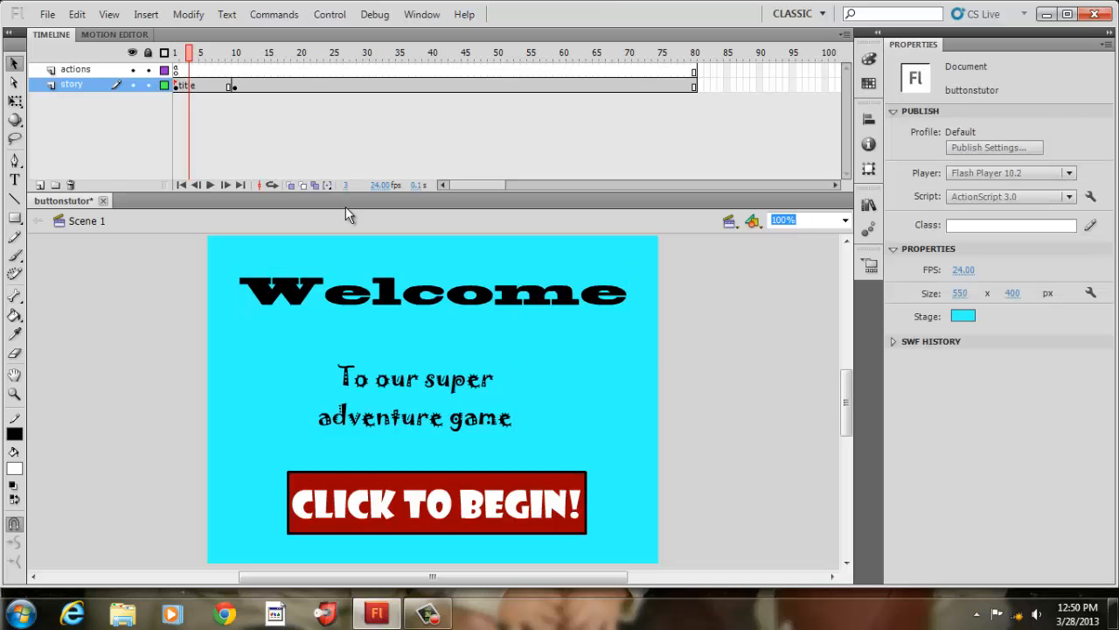
Step: Shrink the red button and its caption at frame 10 to about 213 by 44 px, declining the save and auto-recovery offer
click(236, 85)
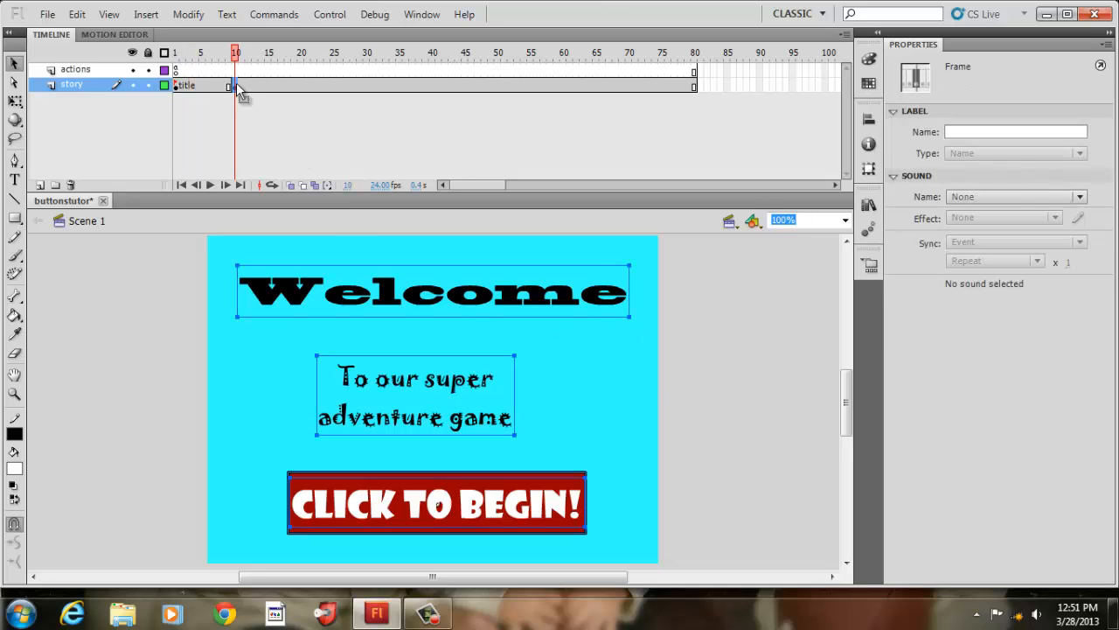
click(611, 357)
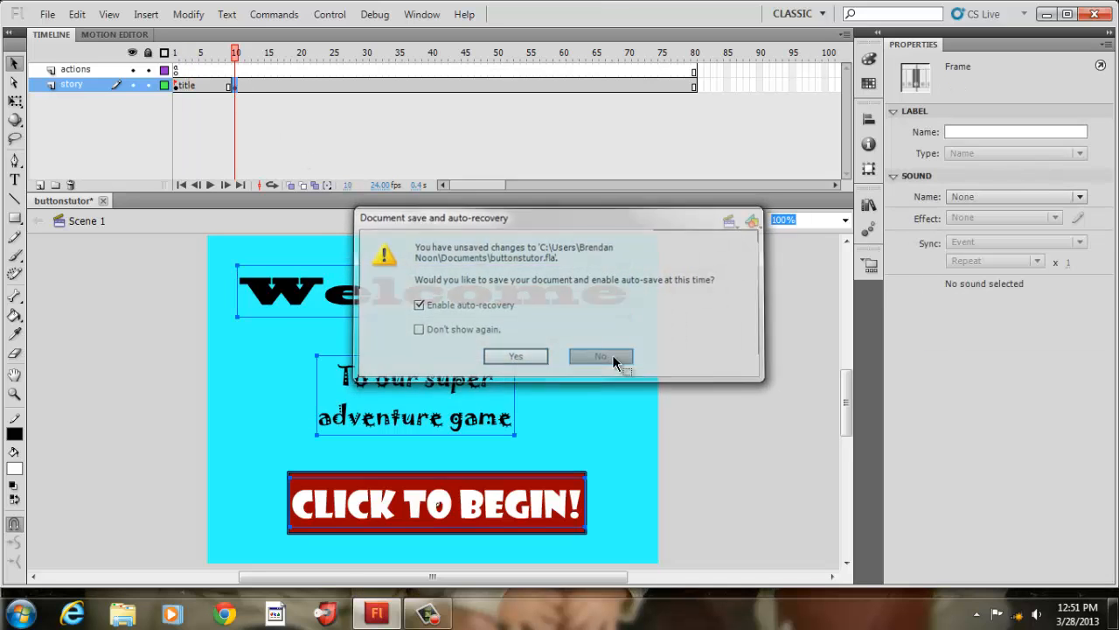
click(317, 463)
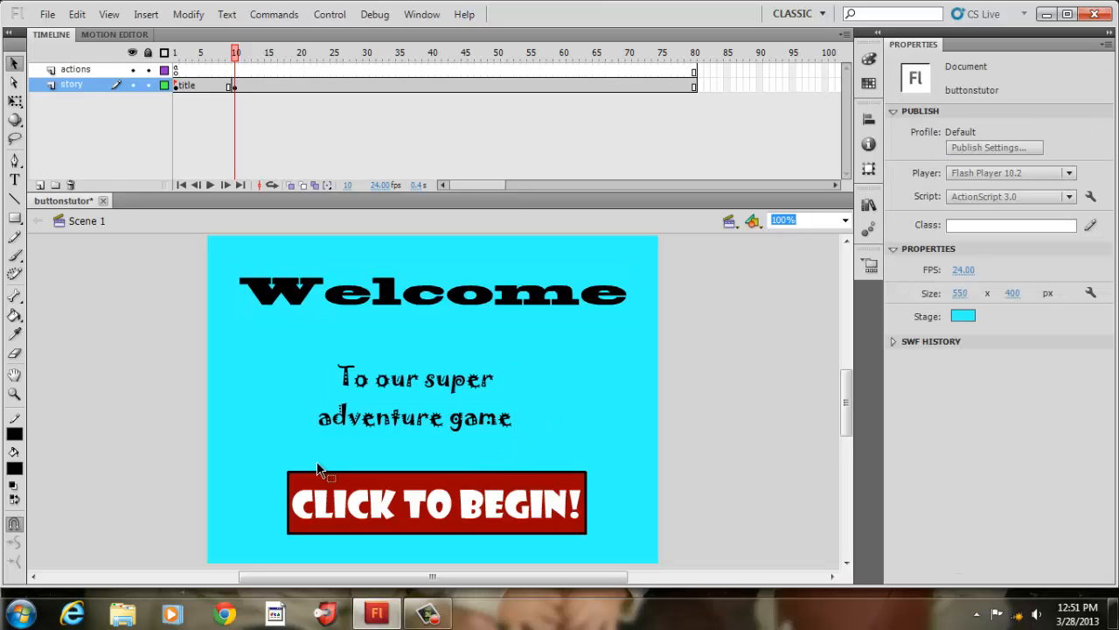
drag(255, 447, 659, 560)
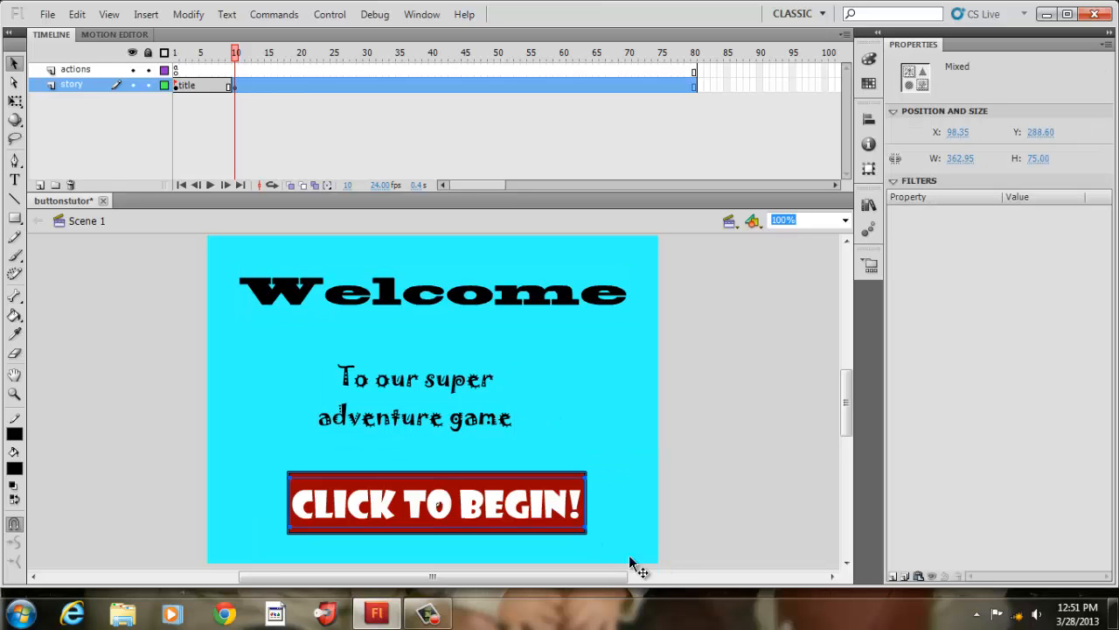
click(14, 103)
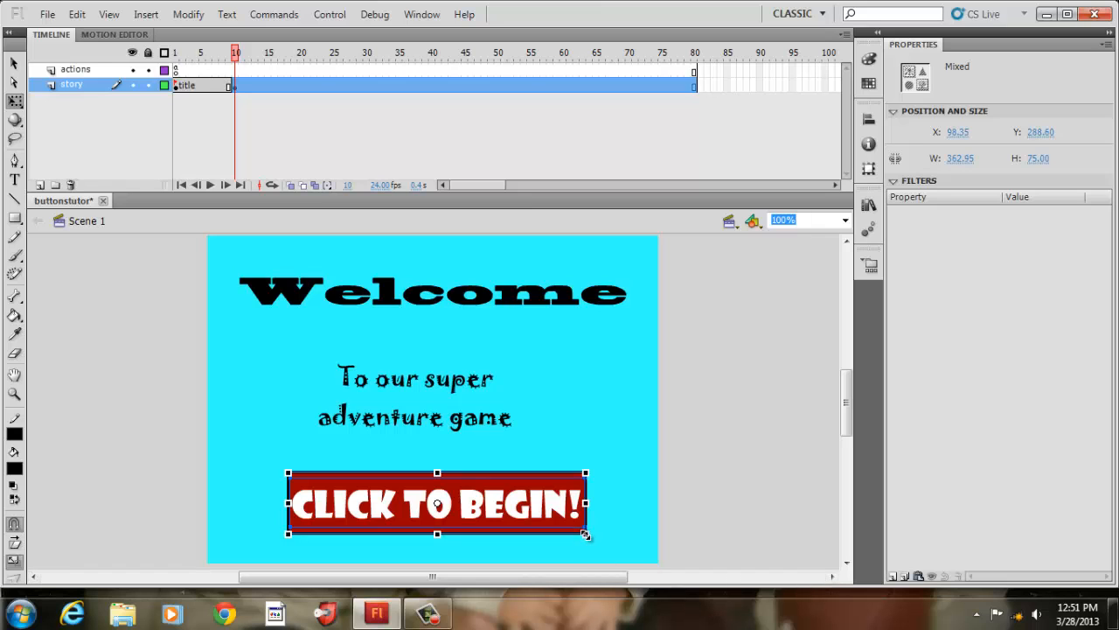
drag(584, 534, 477, 508)
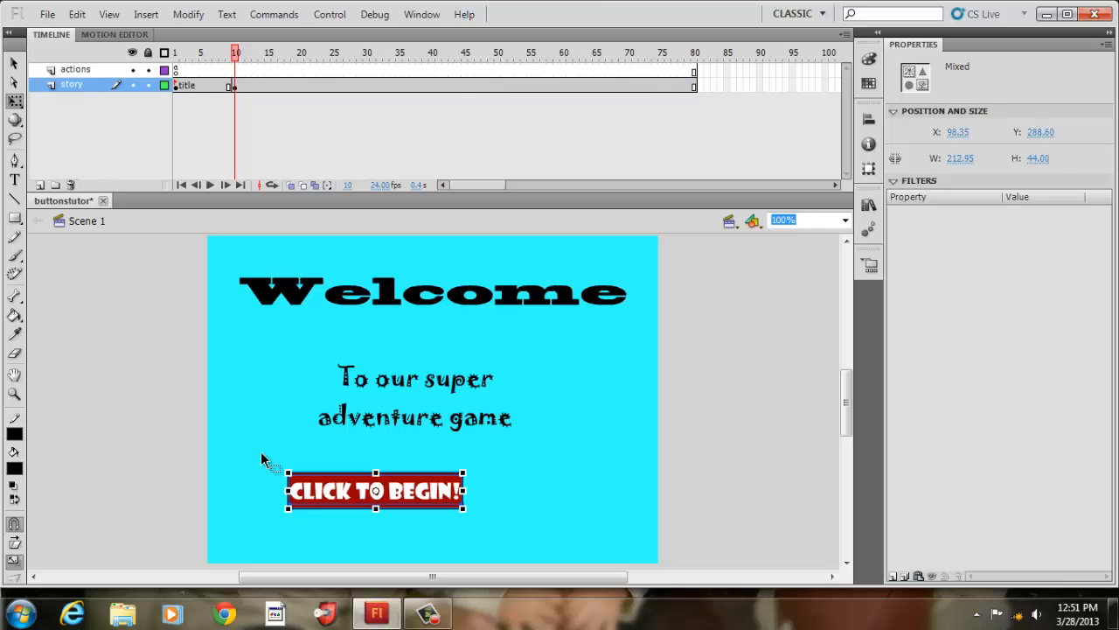
Step: Duplicate the small button with its caption and place the copy to the right of the original, at about X 329, Y 292.5
drag(260, 459, 521, 547)
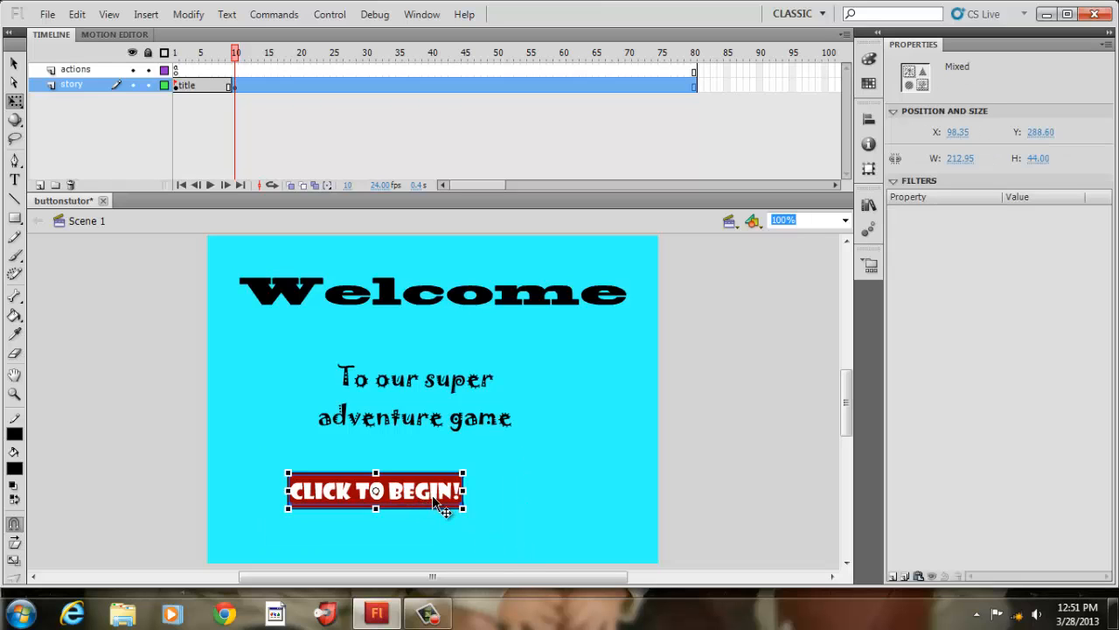
right_click(432, 495)
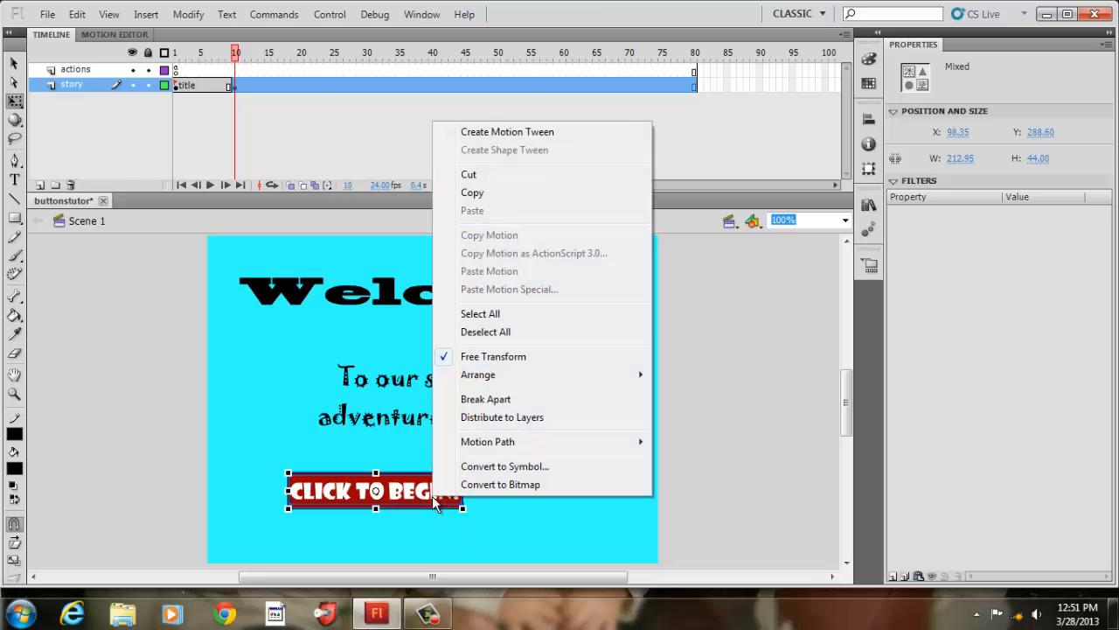
click(490, 205)
right_click(570, 471)
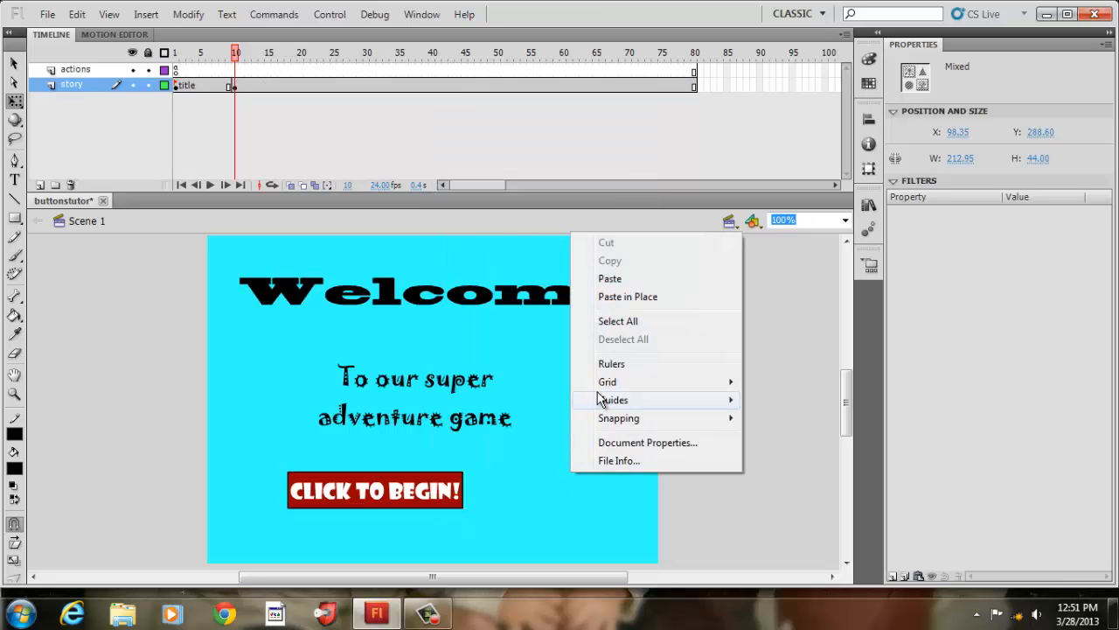
click(626, 282)
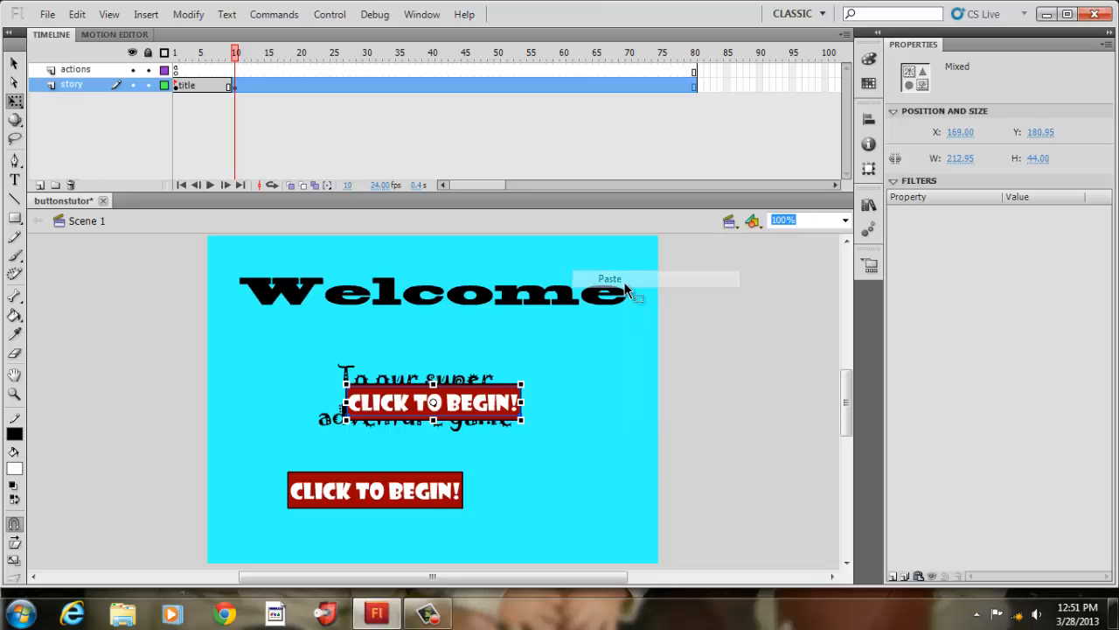
drag(499, 407, 630, 498)
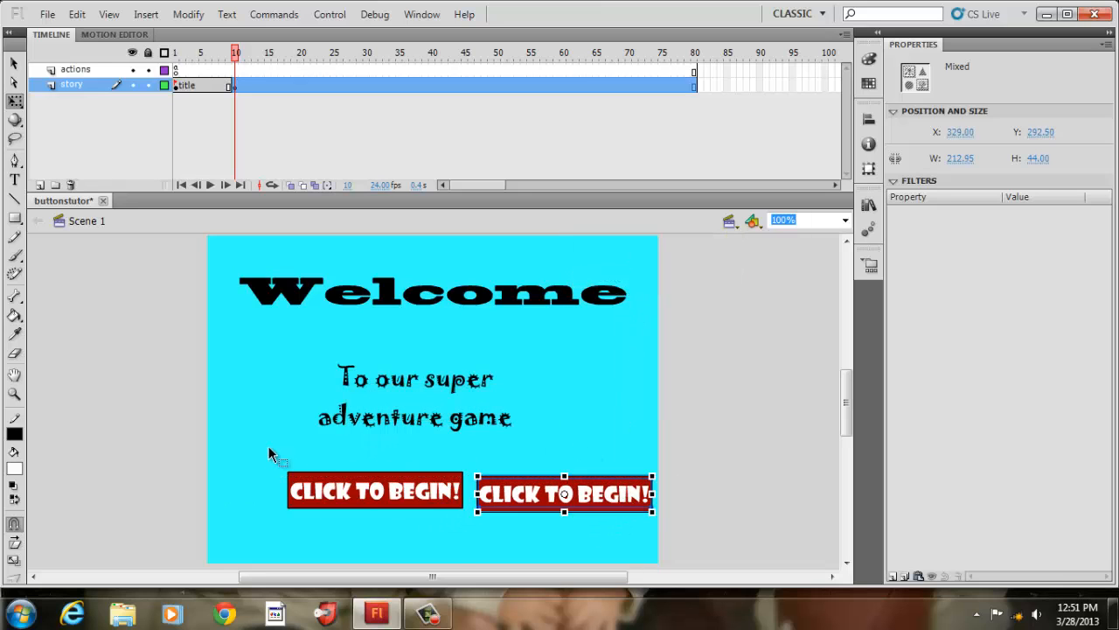
Step: Move the original button to the stage's lower left at about X 14, Y 307, and lower the copy to about Y 302.5
drag(371, 507, 298, 524)
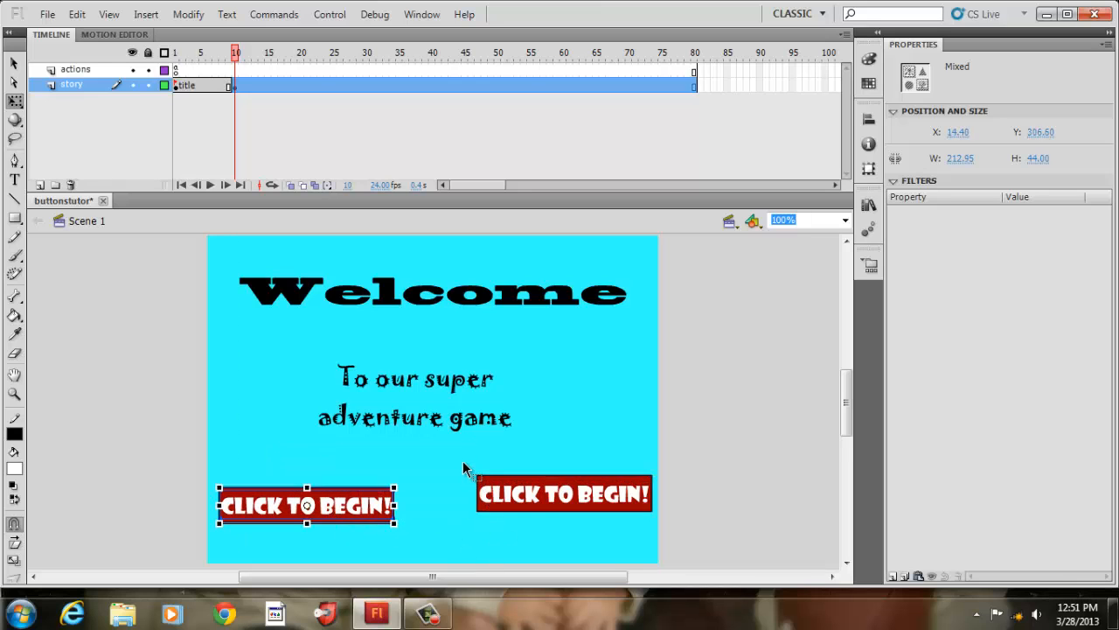
drag(464, 470, 674, 560)
drag(618, 511, 618, 529)
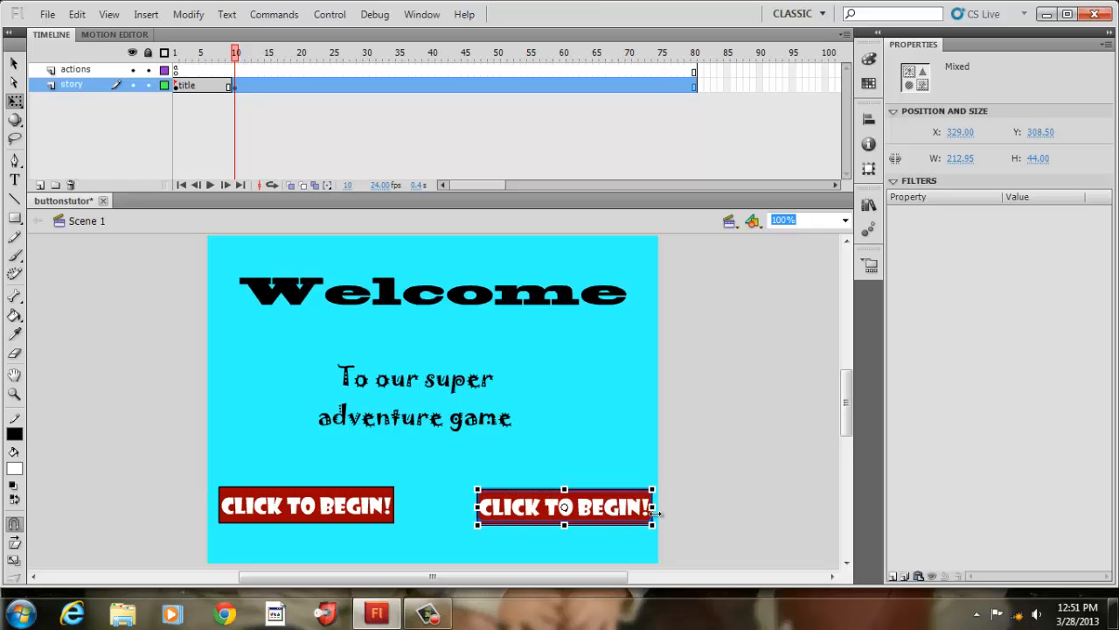
key(Up)
key(Up)
key(Up)
key(Up)
key(Up)
key(Up)
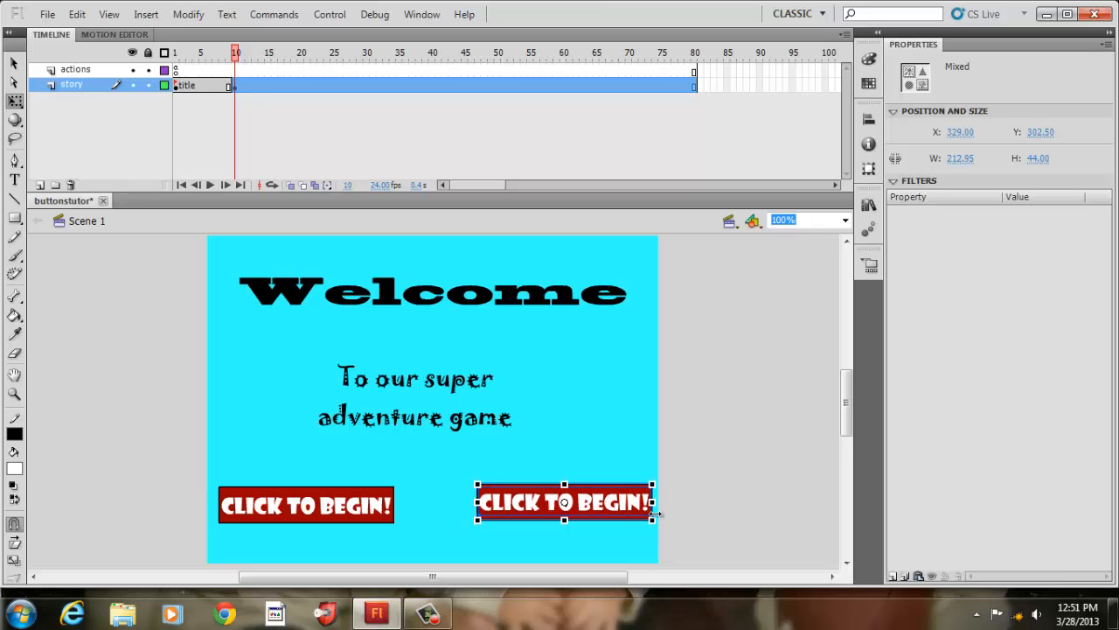
Step: Align both buttons and their captions to a common vertical center, then deselect them
click(520, 476)
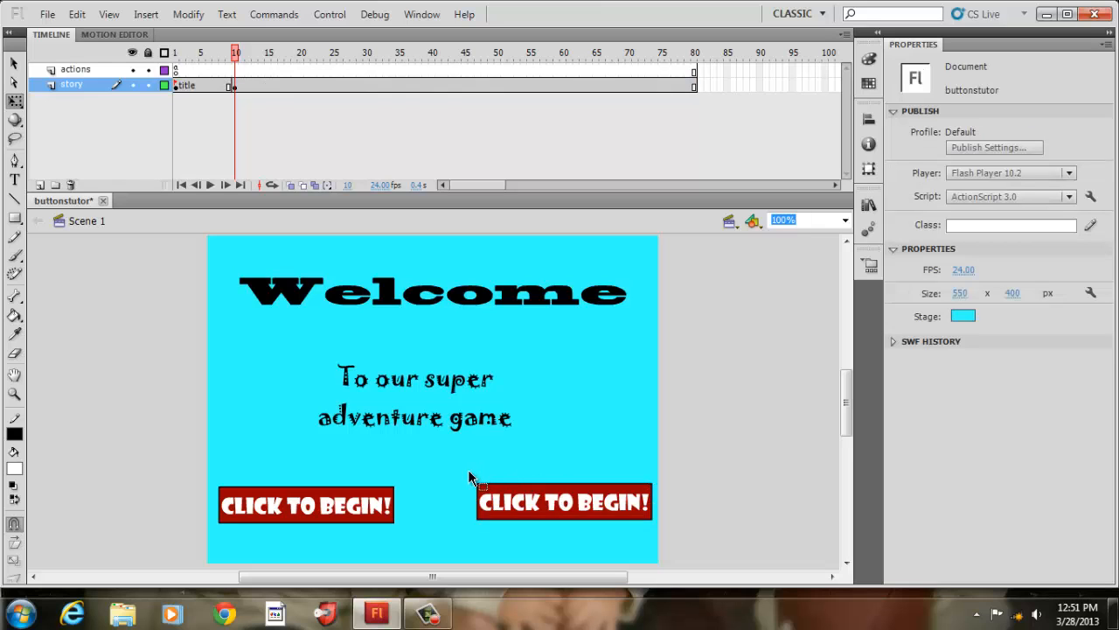
drag(212, 472, 707, 559)
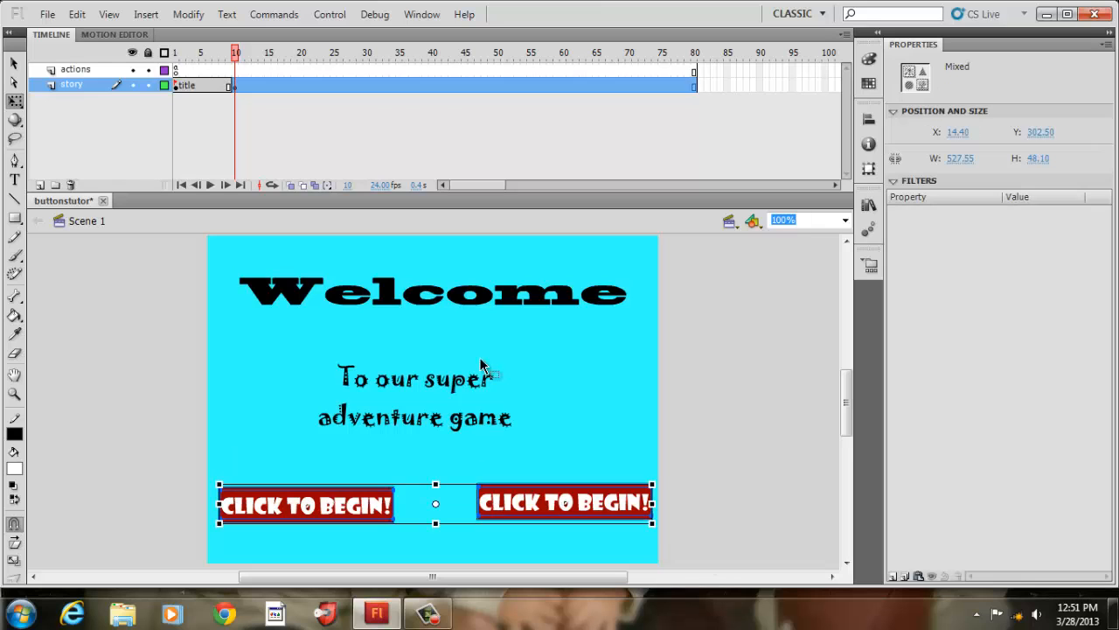
click(190, 15)
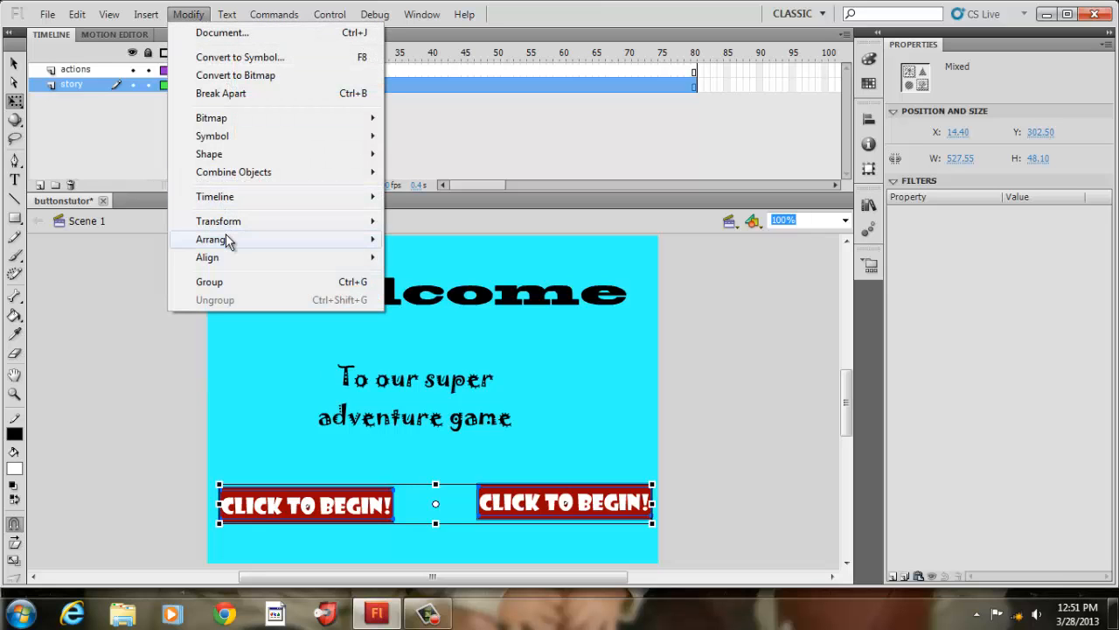
mouse_move(225, 240)
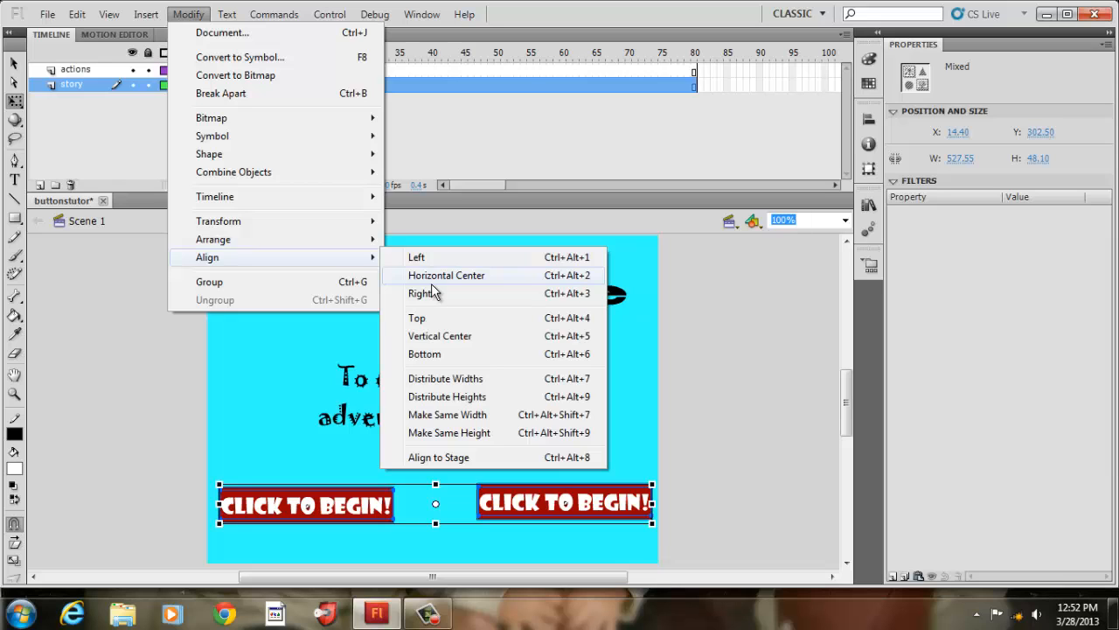
click(431, 339)
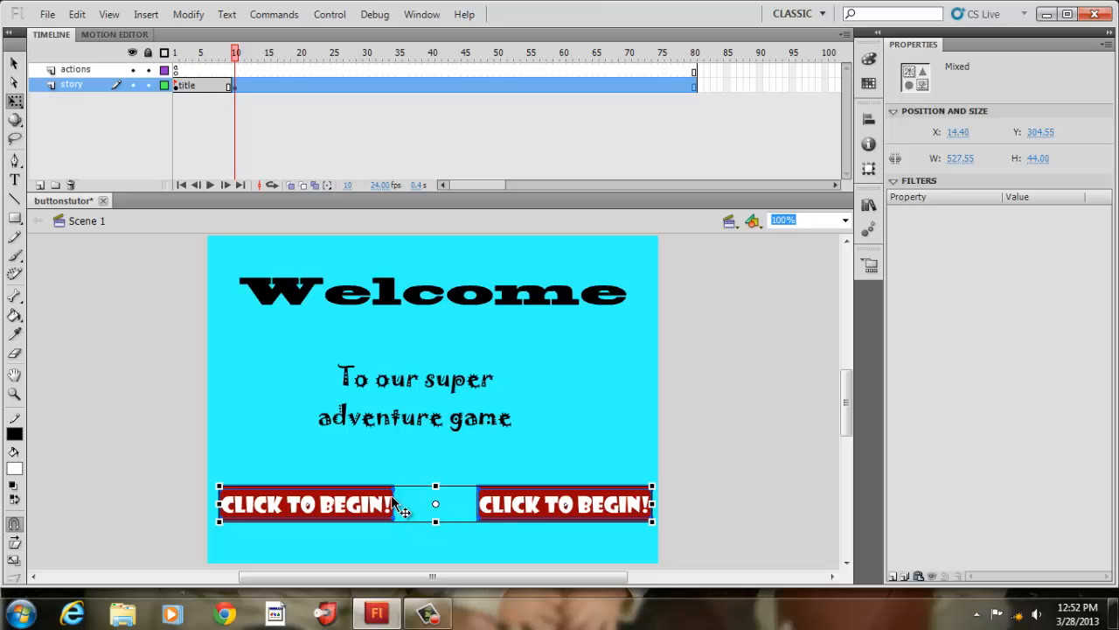
click(408, 444)
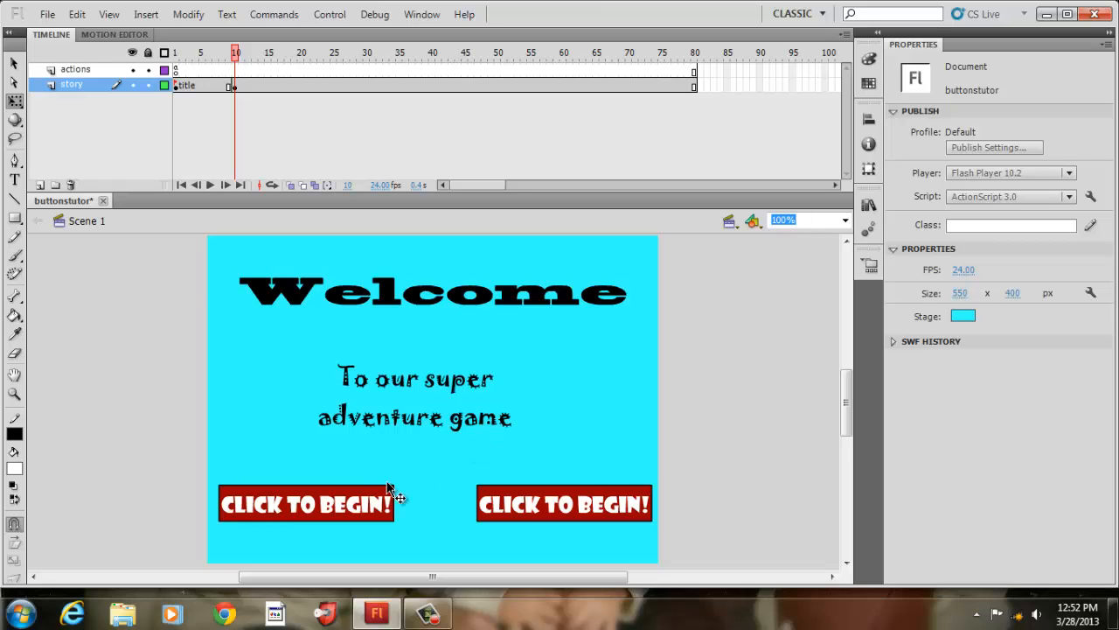
Step: Delete all of the "Welcome" heading text on the frame 10 story screen
click(607, 309)
double_click(620, 300)
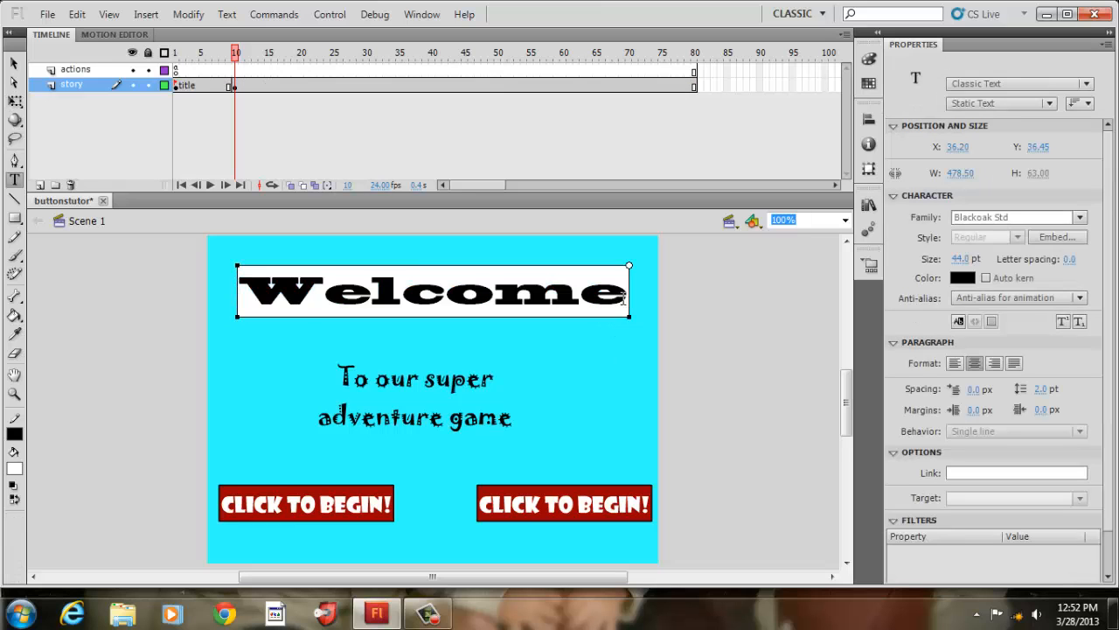
drag(624, 299, 261, 289)
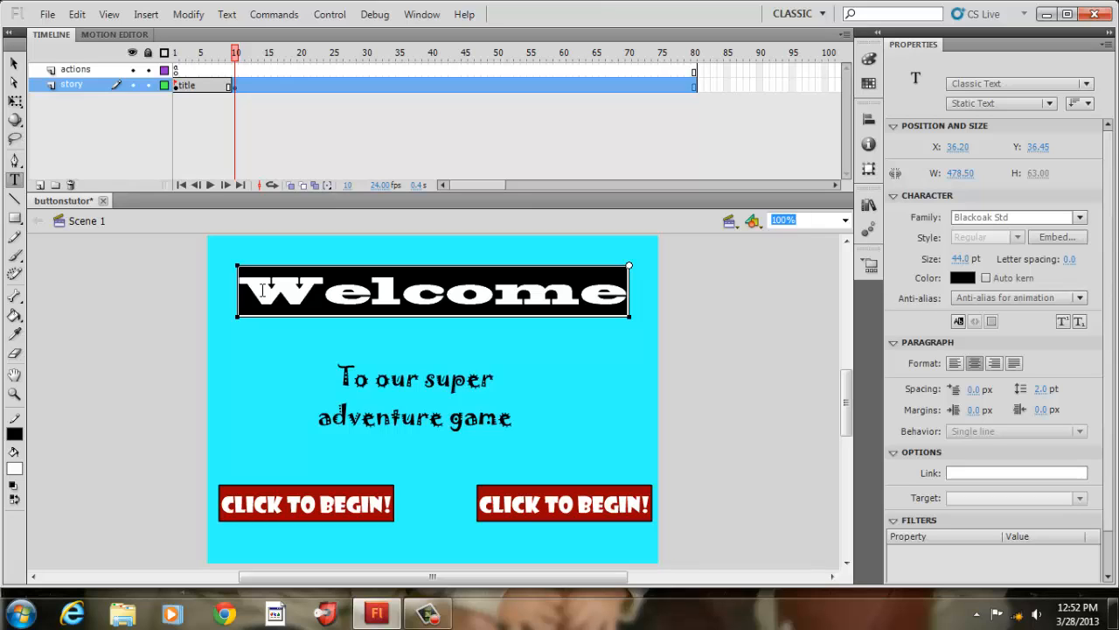
key(BackSpace)
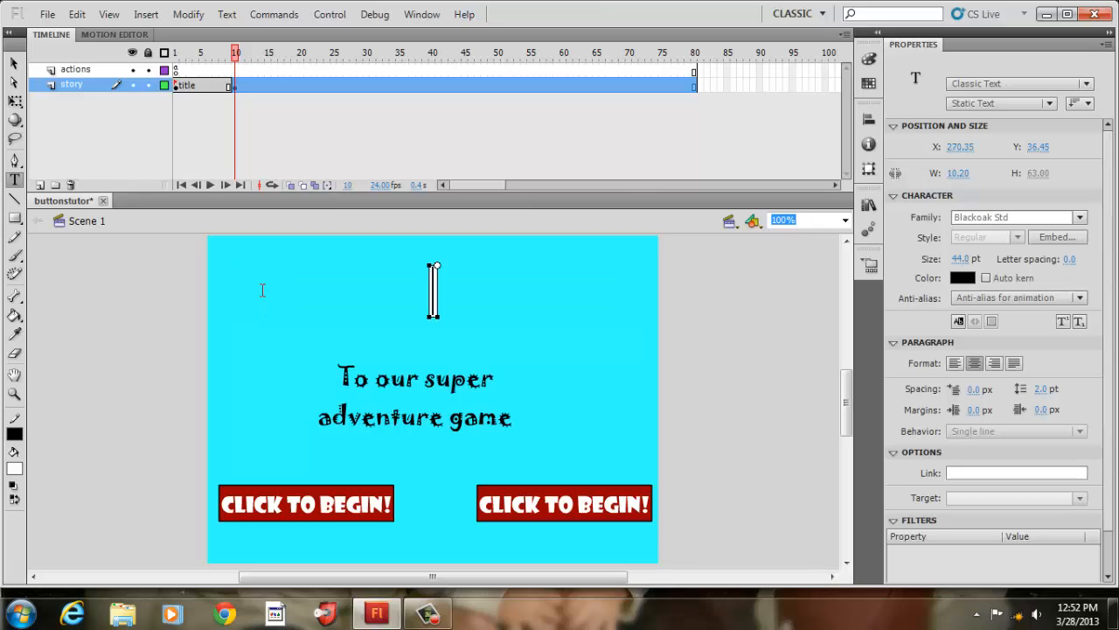
Step: Replace the "To our super adventure game" text with "You are attacked by a bear when you went camping."
click(437, 391)
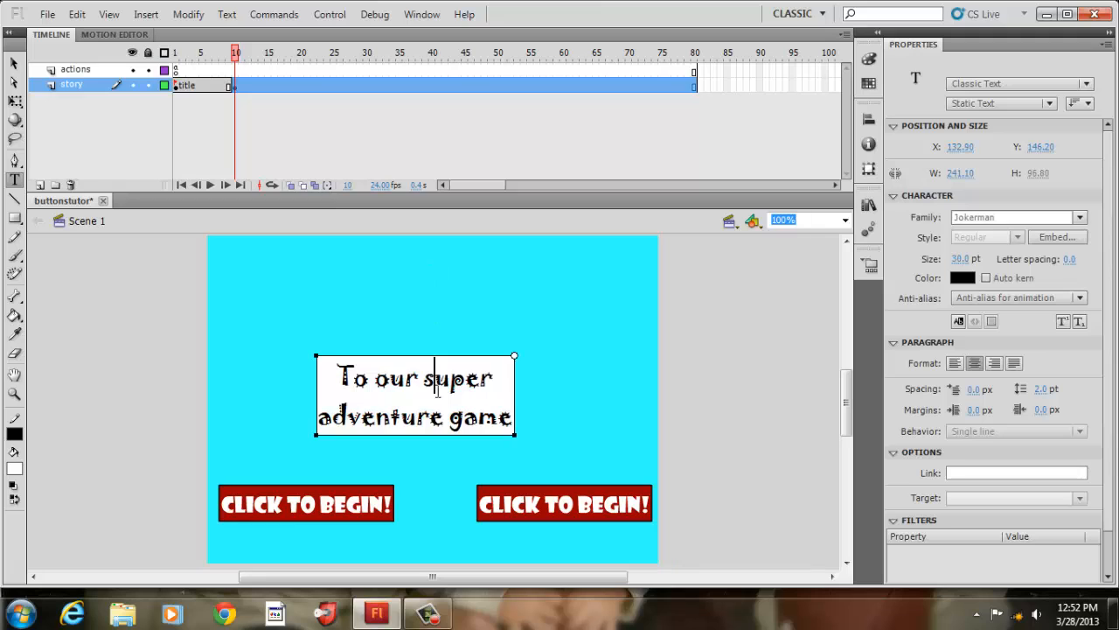
drag(512, 426, 338, 377)
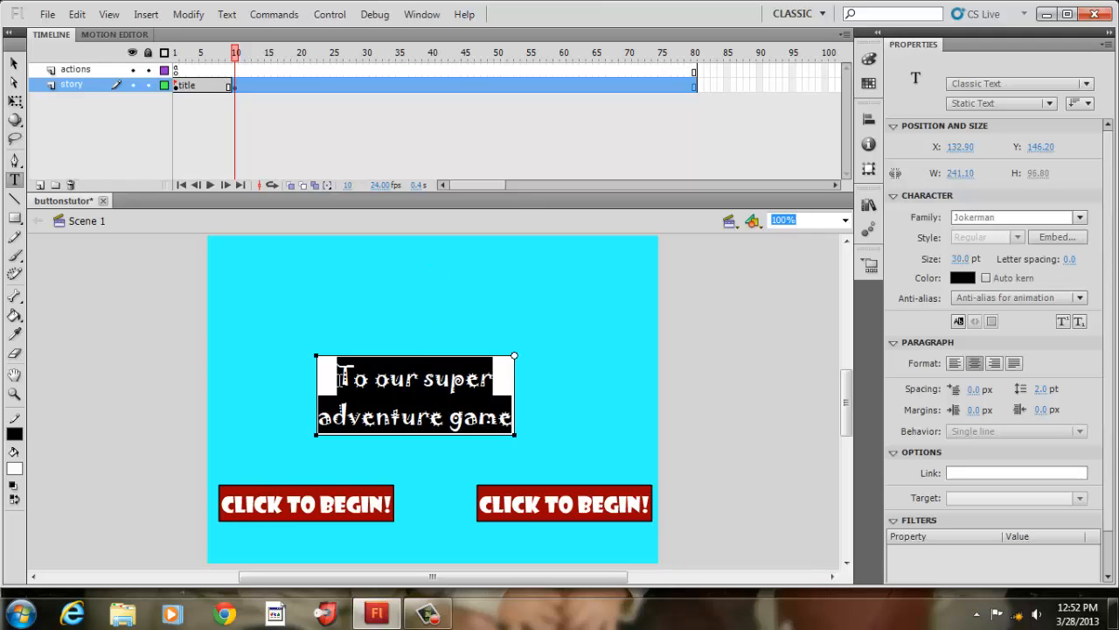
text(You)
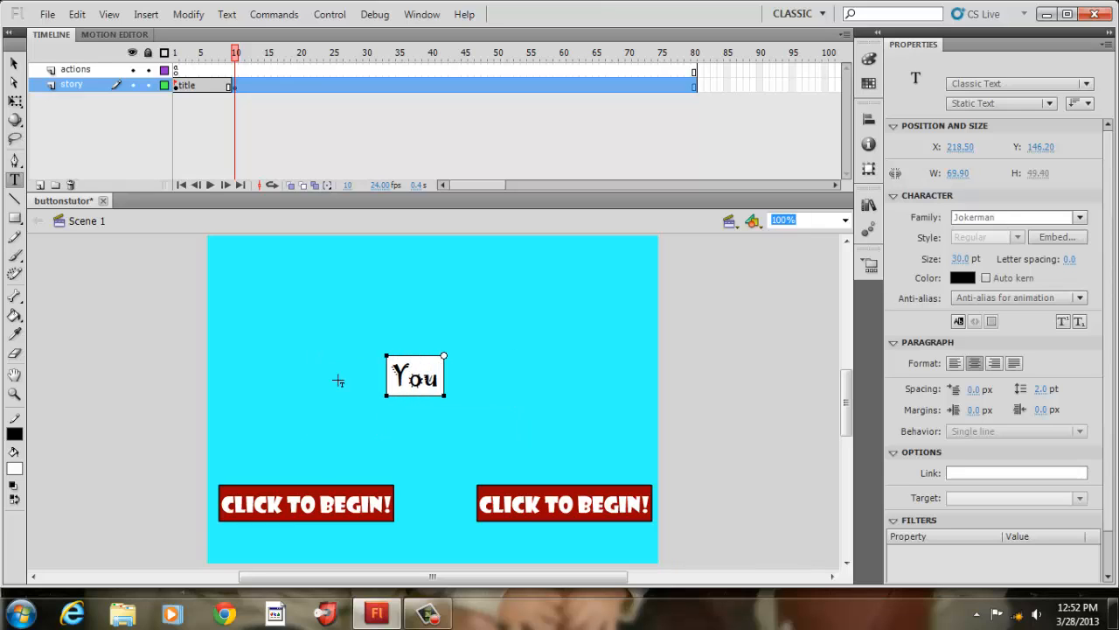
text( are att)
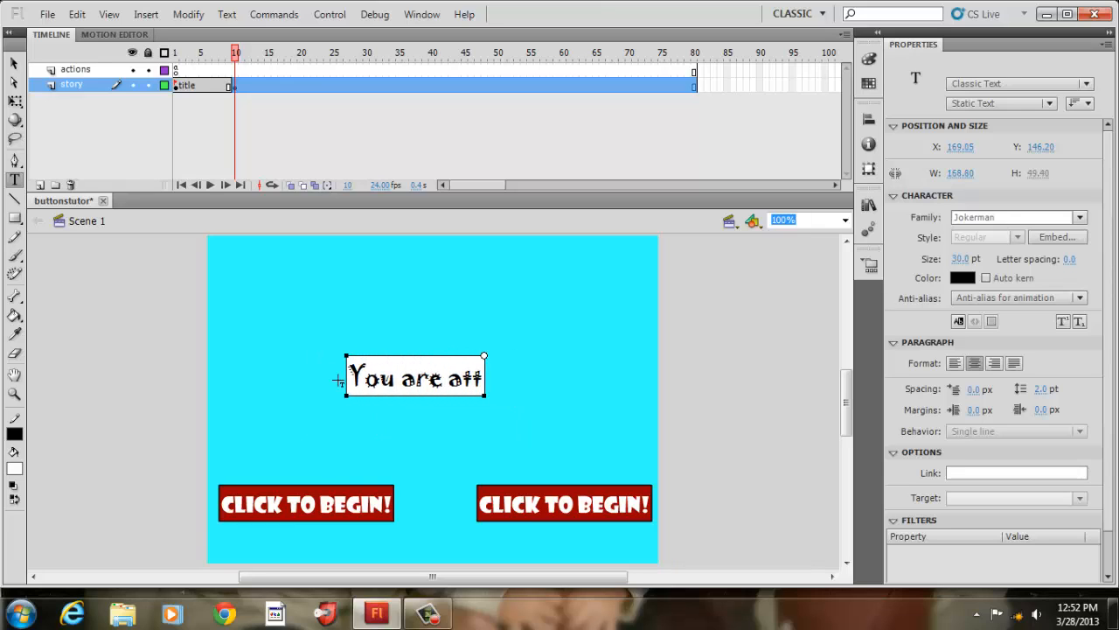
text(a)
text(ck)
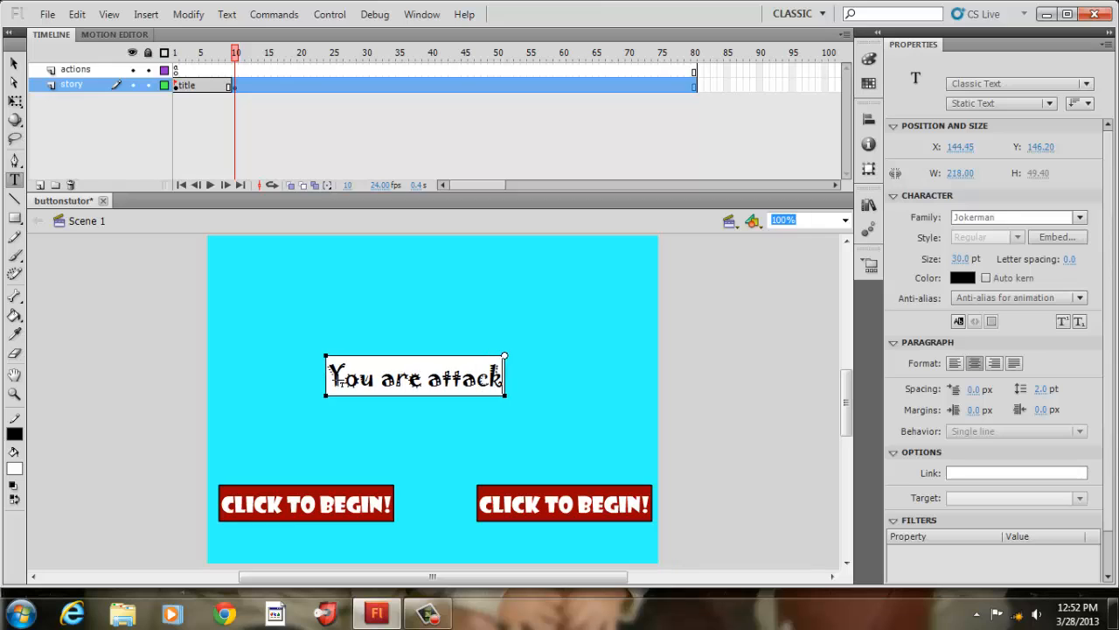
text(ed by a)
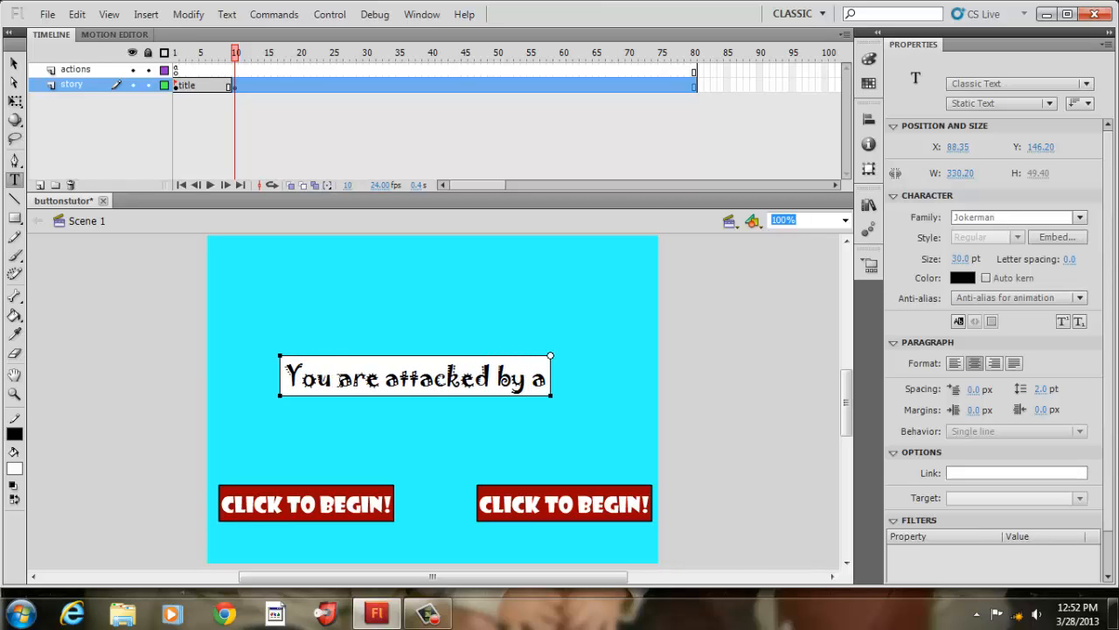
text( be)
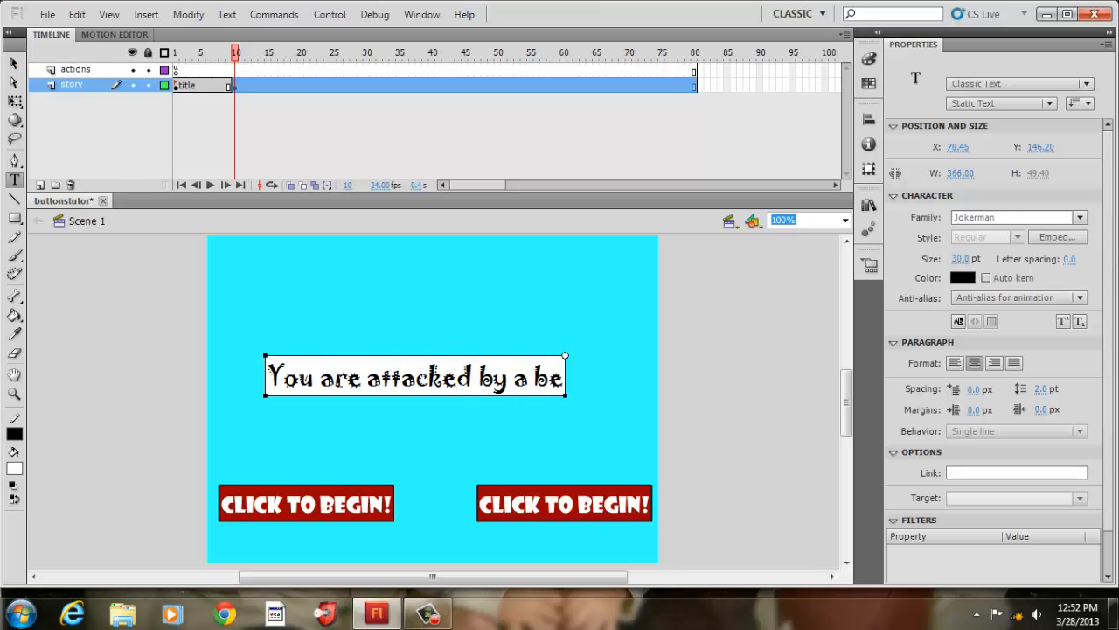
text(ar whe)
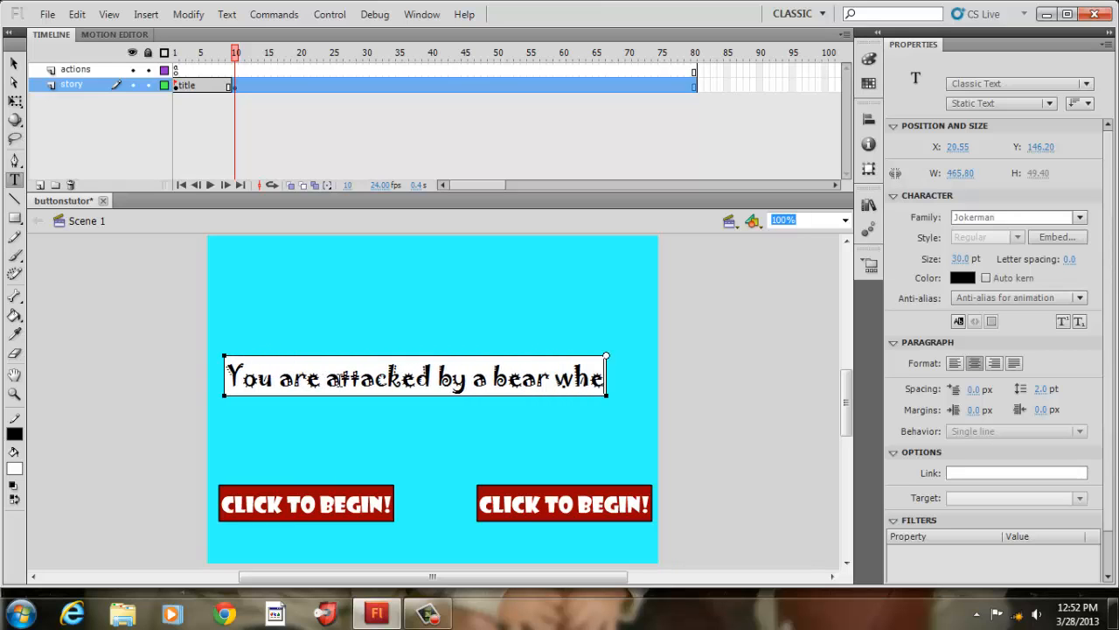
text(n you)
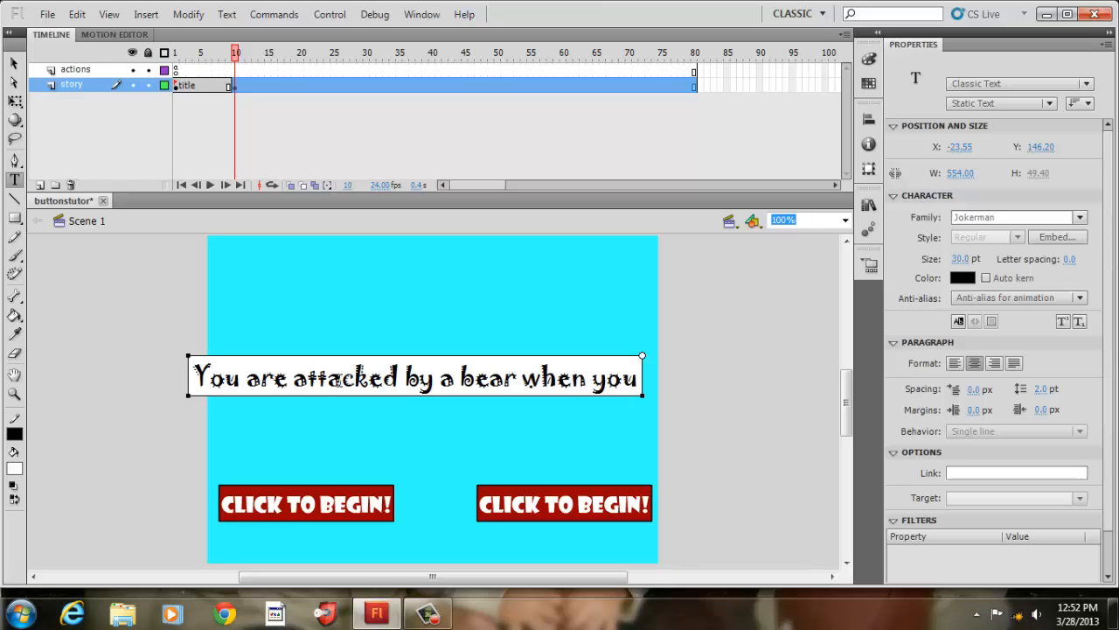
text( weny)
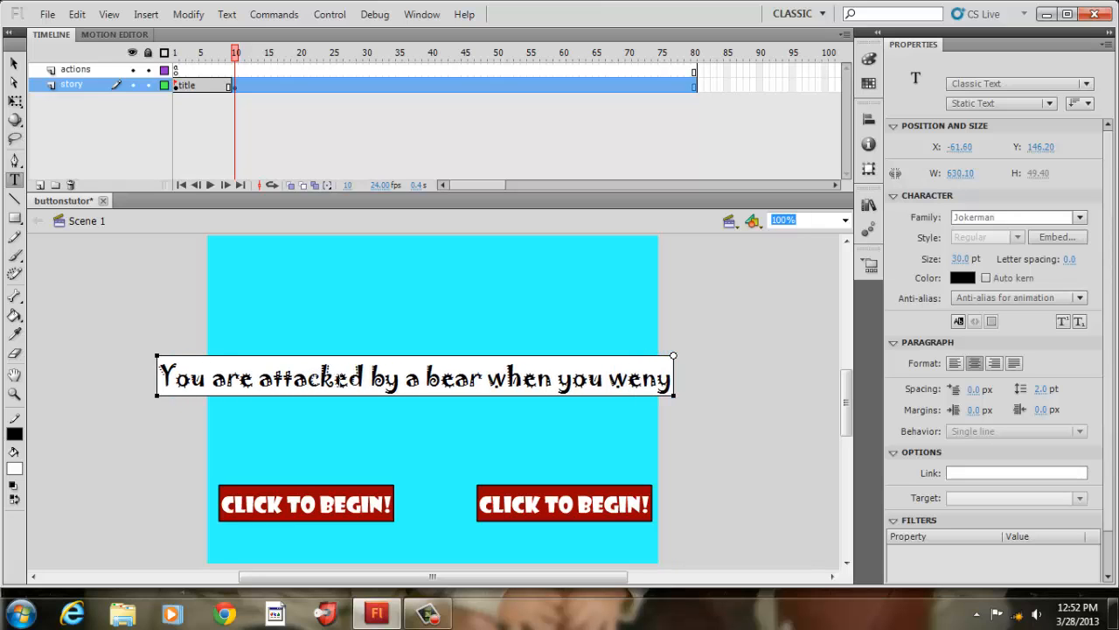
key(BackSpace)
text(t cam)
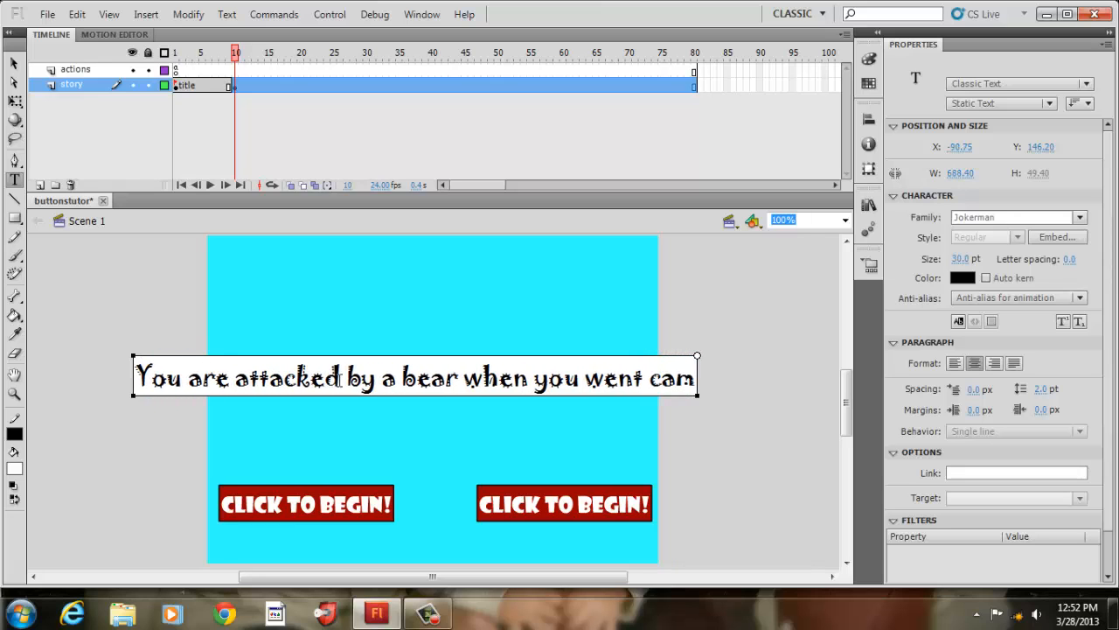
text(ping)
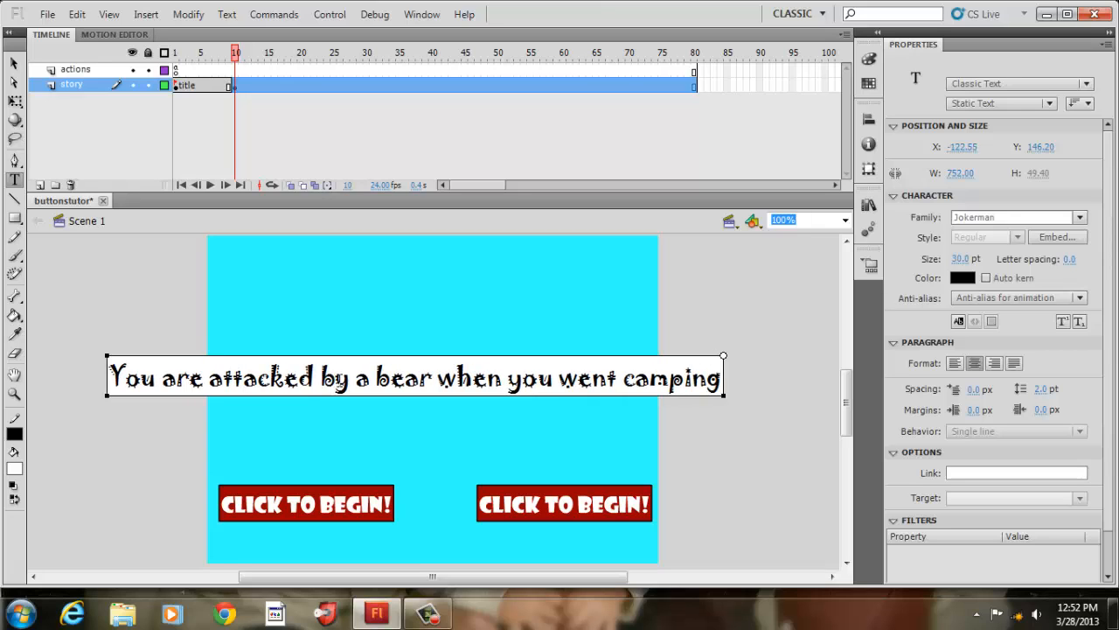
text(.)
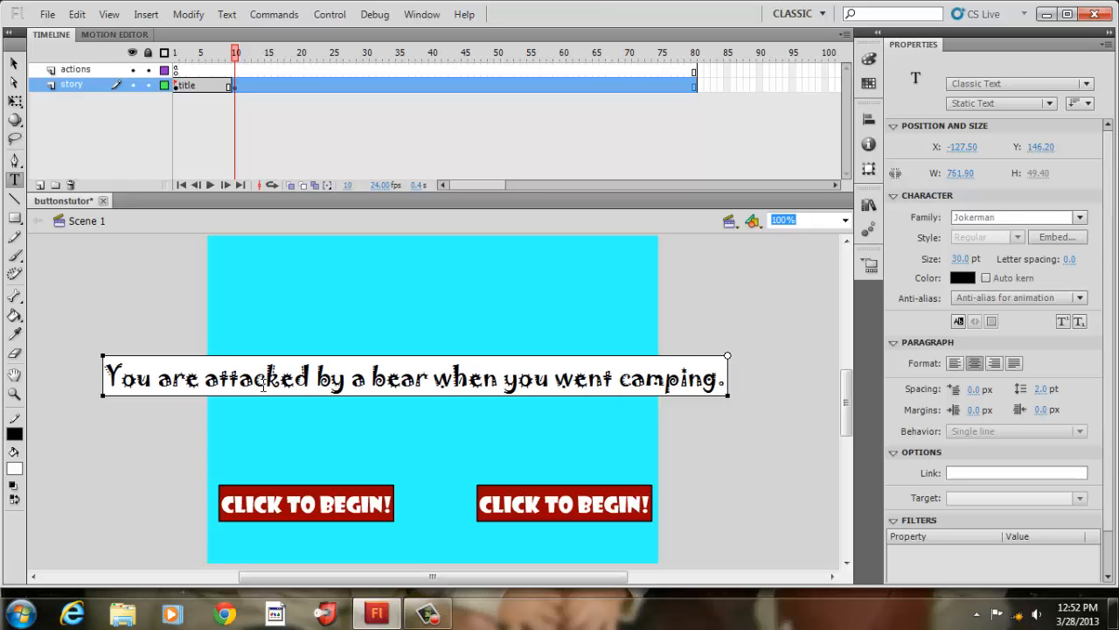
Step: Split the bear sentence into three lines, breaking after "attacked" and after "when"
click(317, 378)
key(BackSpace)
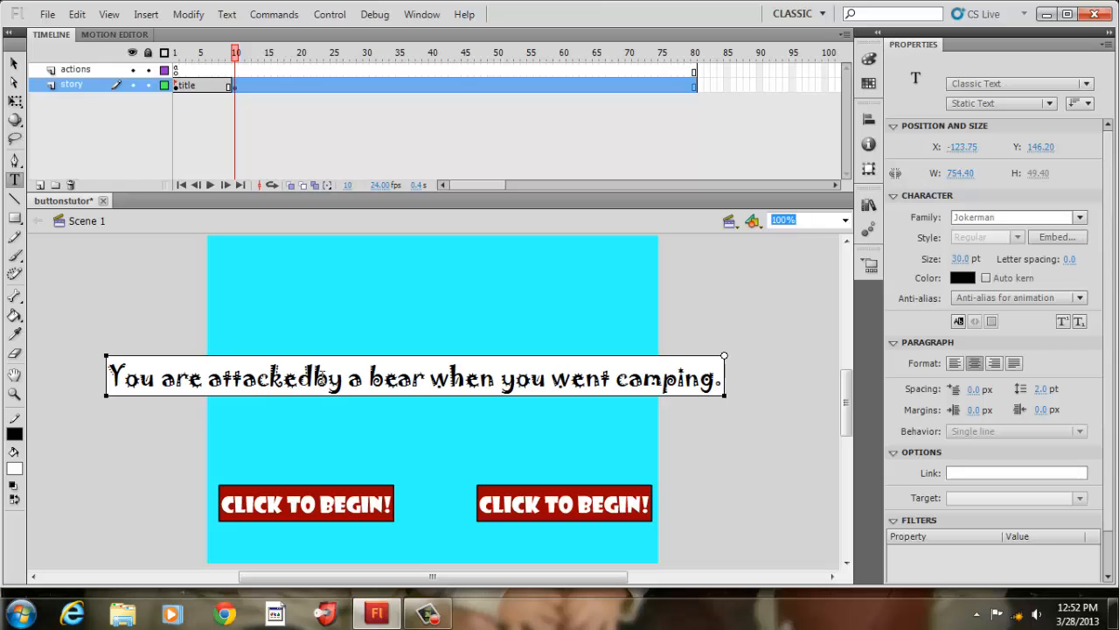
key(Return)
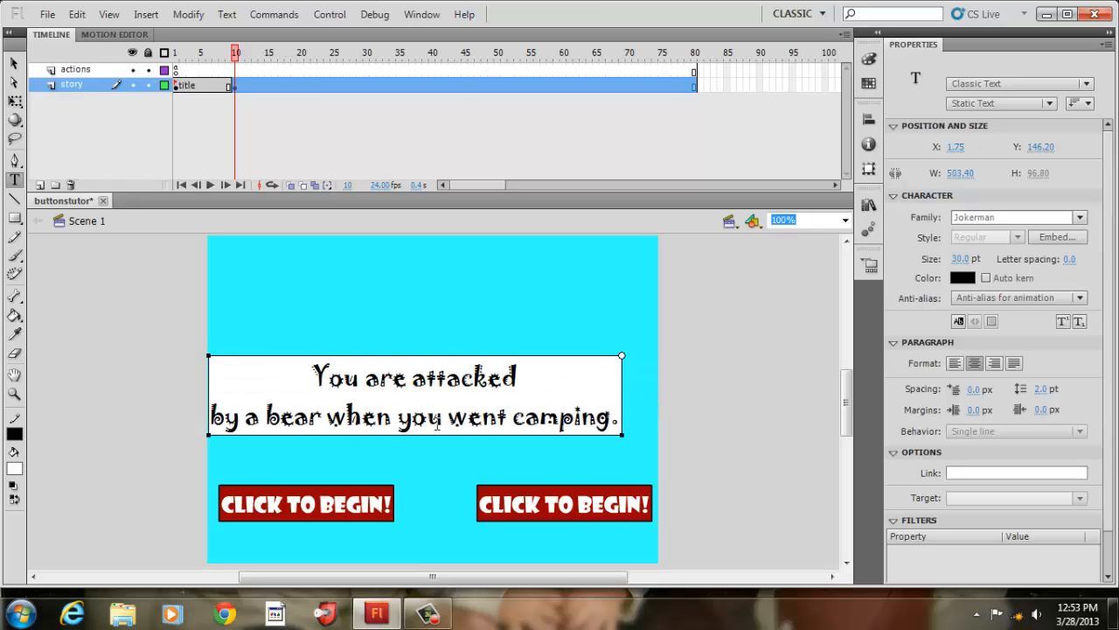
click(400, 417)
key(BackSpace)
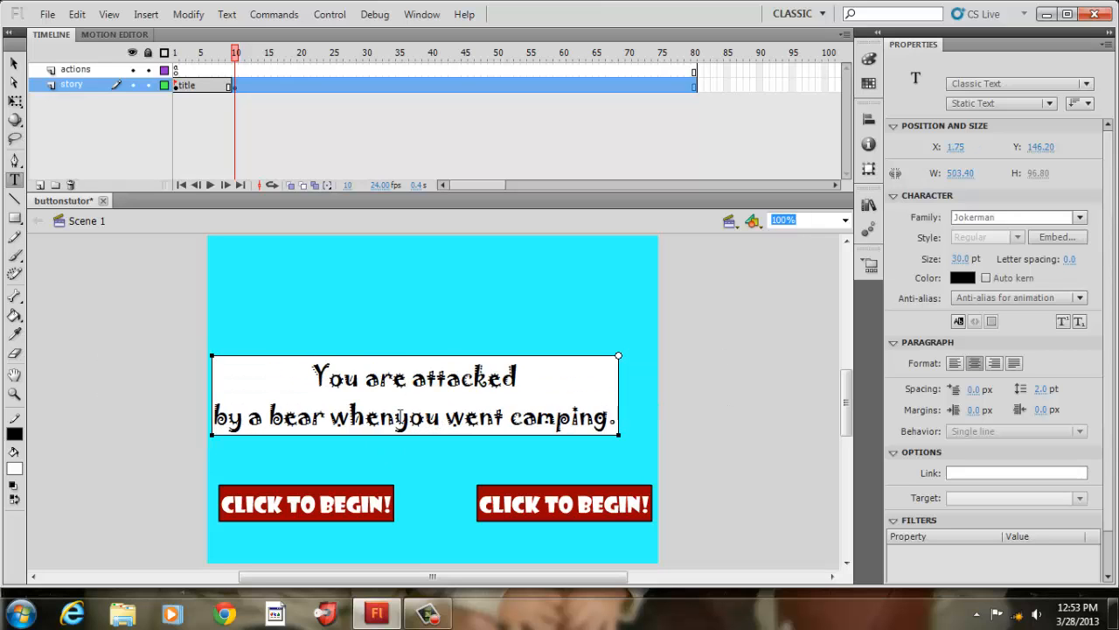
key(Return)
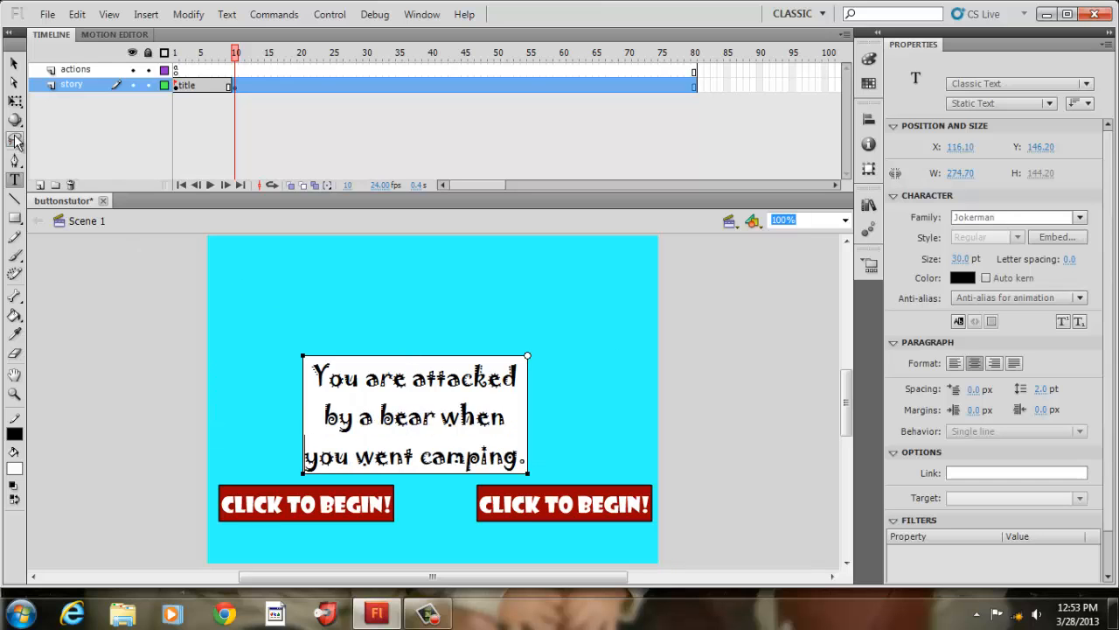
Step: Move the three-line story text up to the stage's upper edge, at about X 116, Y 5, and deselect it
click(14, 63)
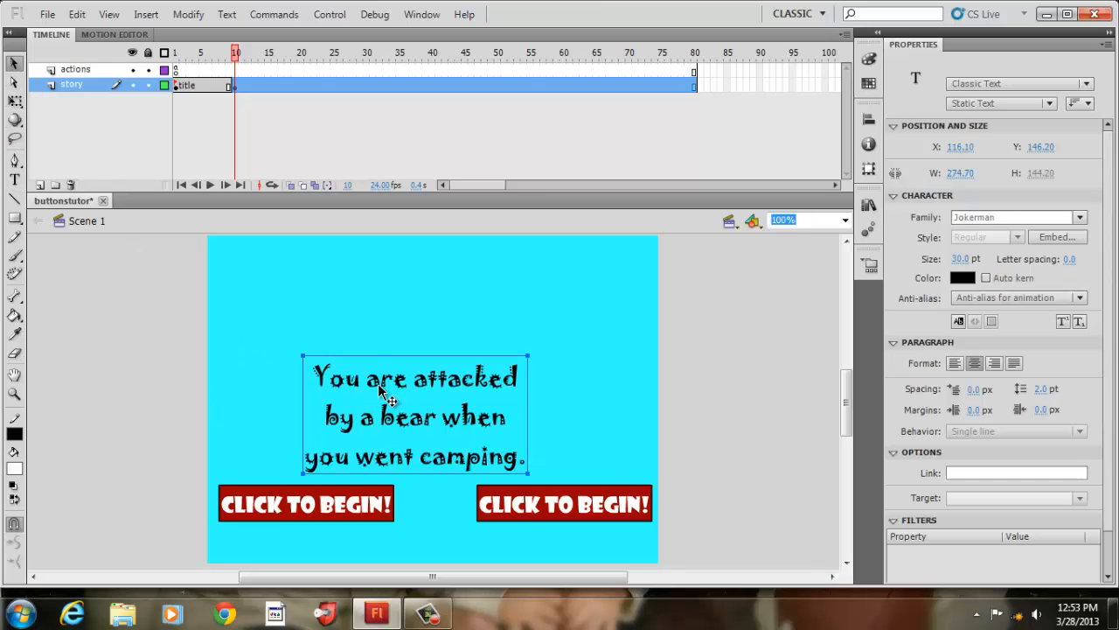
drag(380, 387, 381, 272)
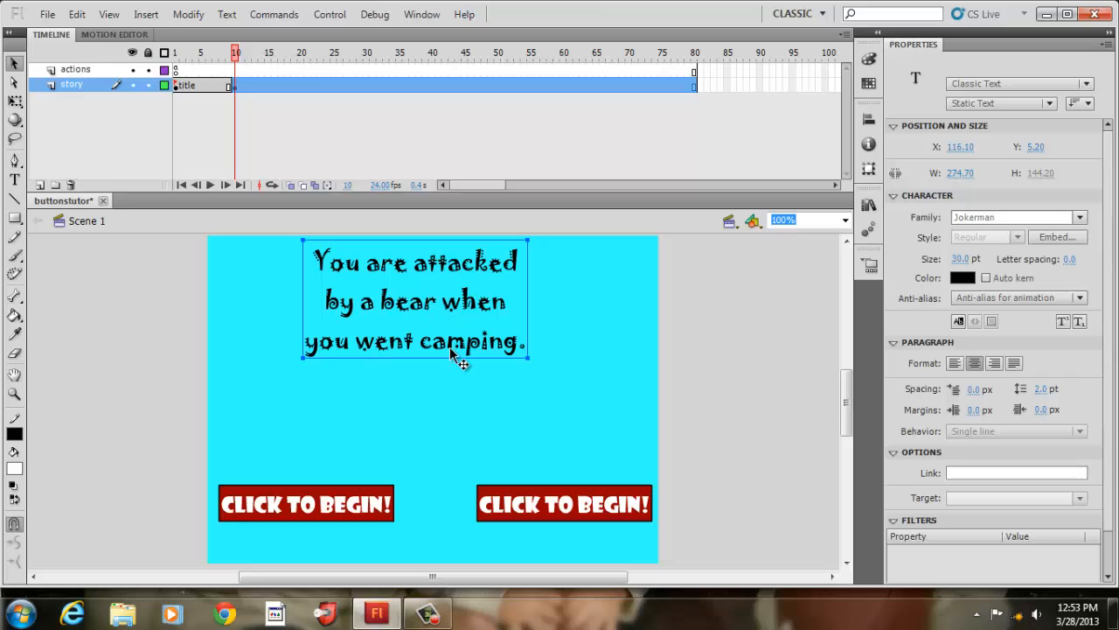
click(380, 468)
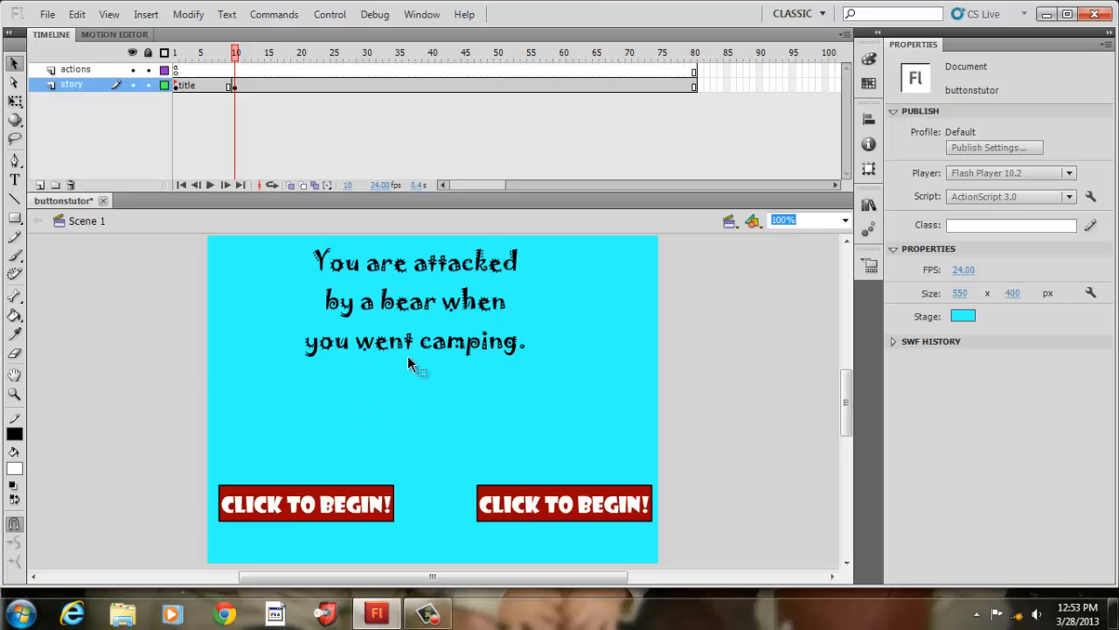
double_click(435, 348)
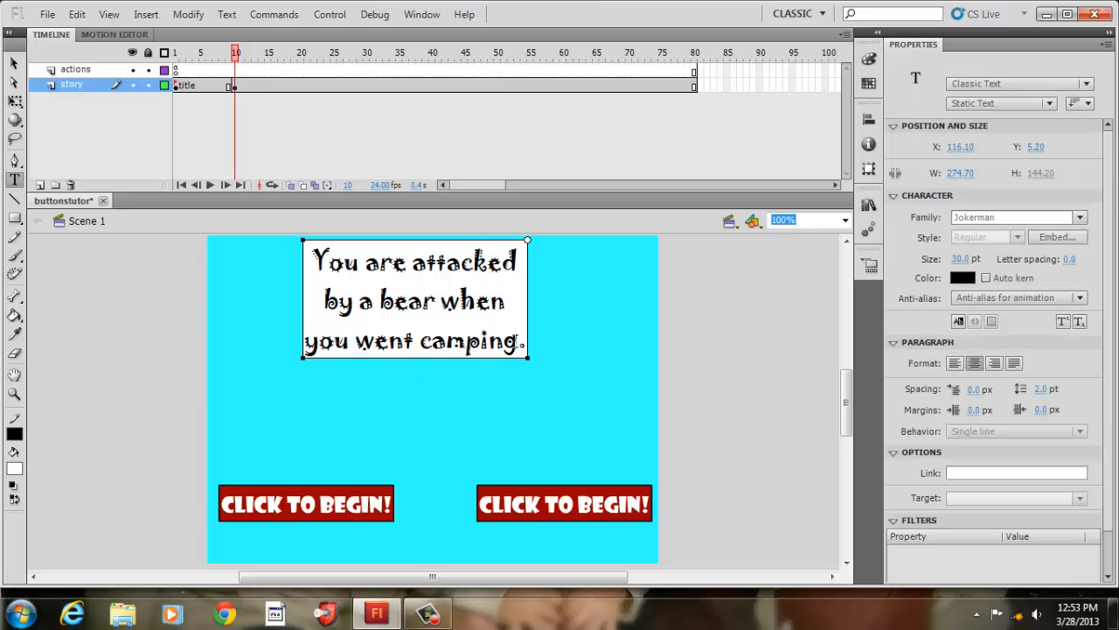
click(522, 343)
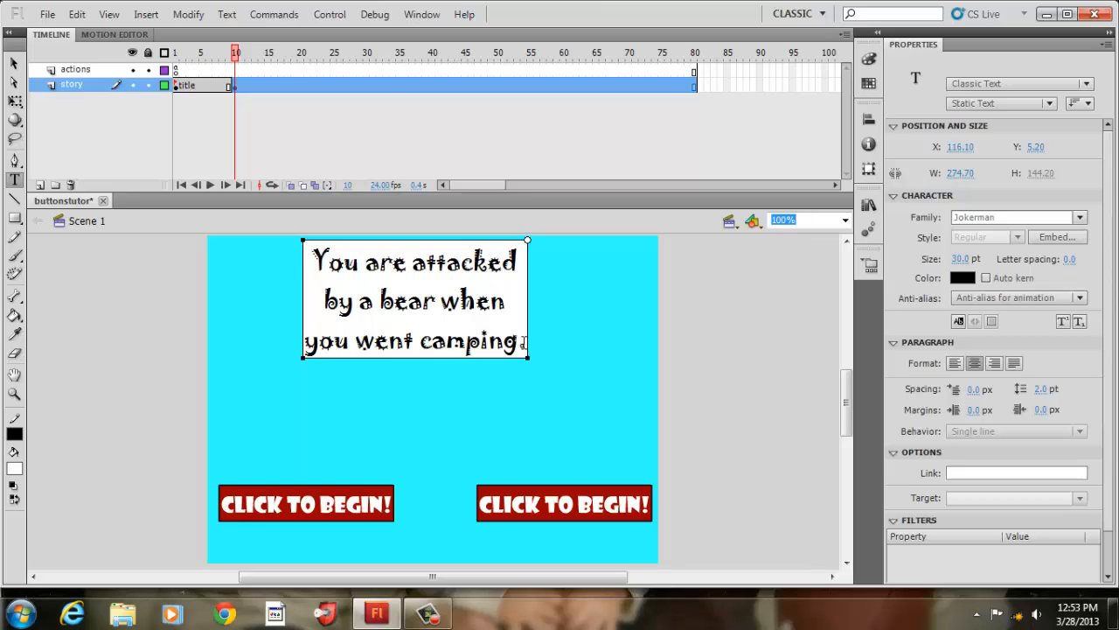
key(Return)
text(Sh)
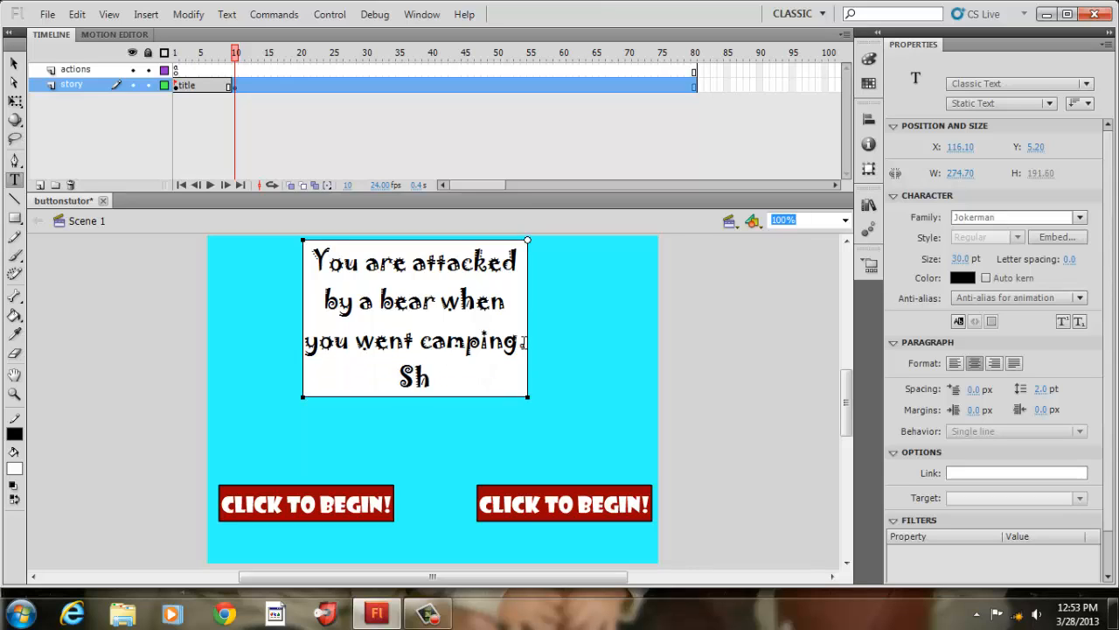
text(ould)
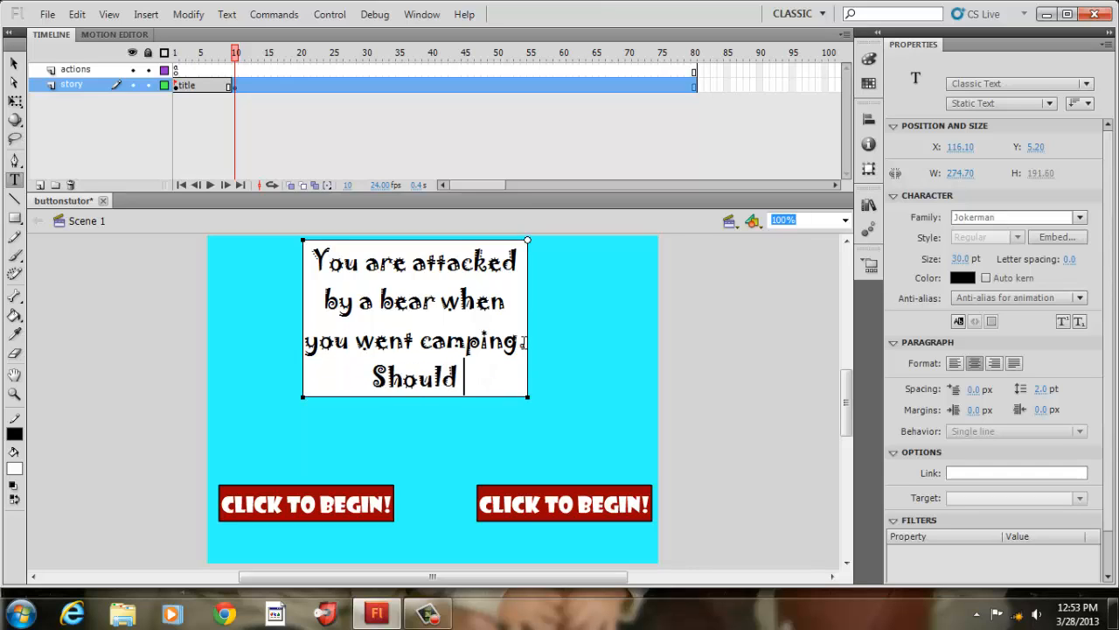
key(BackSpace)
key(BackSpace)
key(BackSpace)
key(BackSpace)
key(BackSpace)
key(BackSpace)
key(BackSpace)
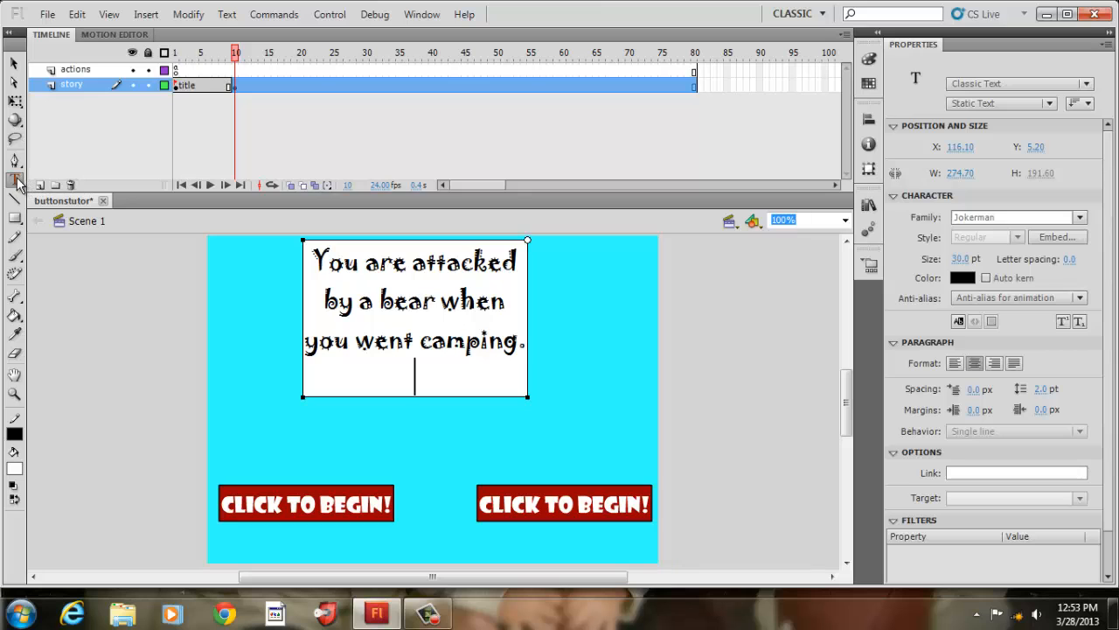
key(Escape)
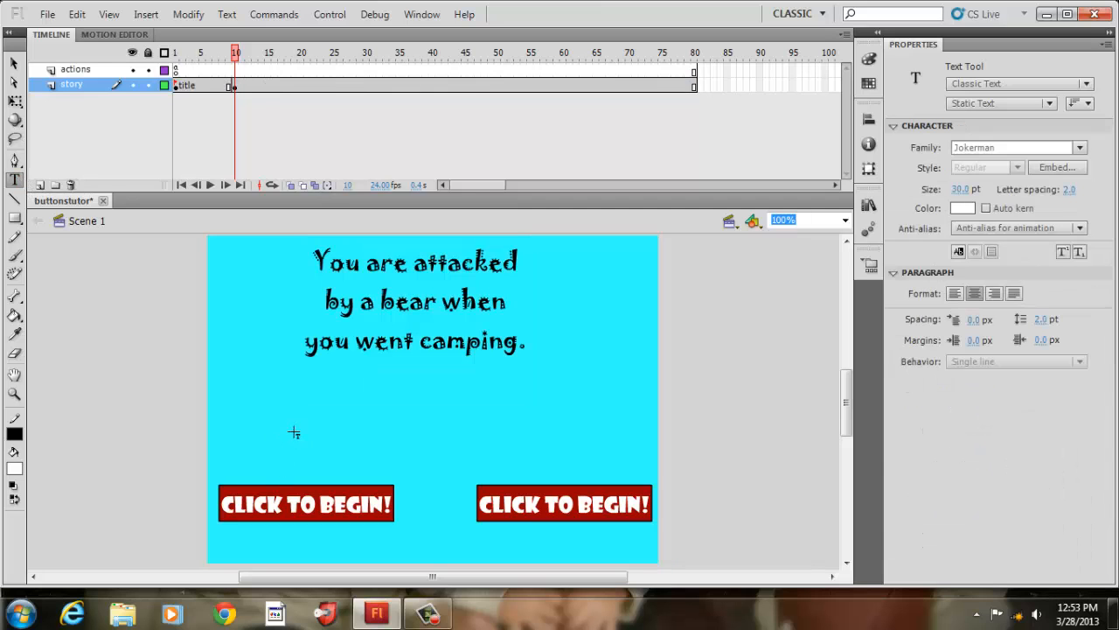
Step: Add a separate text reading "Should You:" above the lower-left button, at about X 16, Y 202
click(296, 416)
text(Sh)
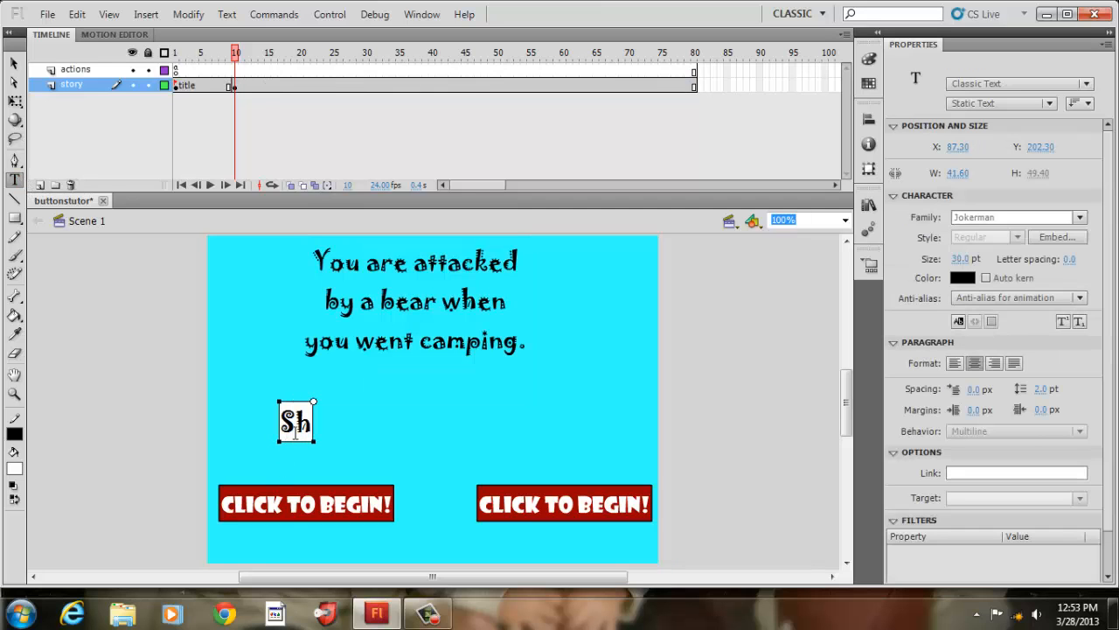
text(ould You)
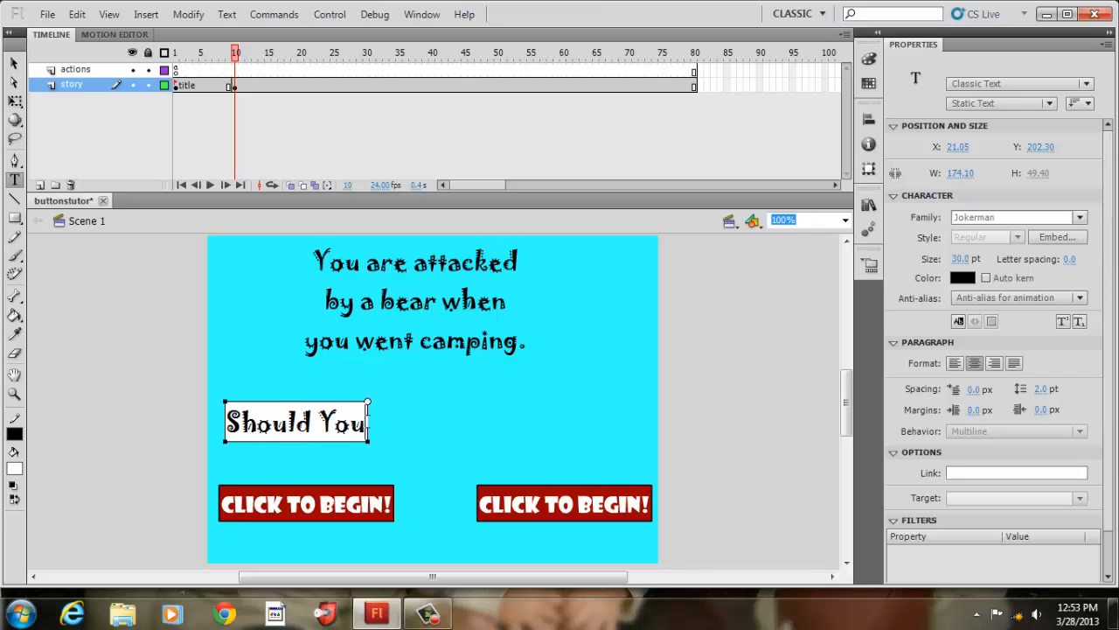
drag(368, 427, 320, 426)
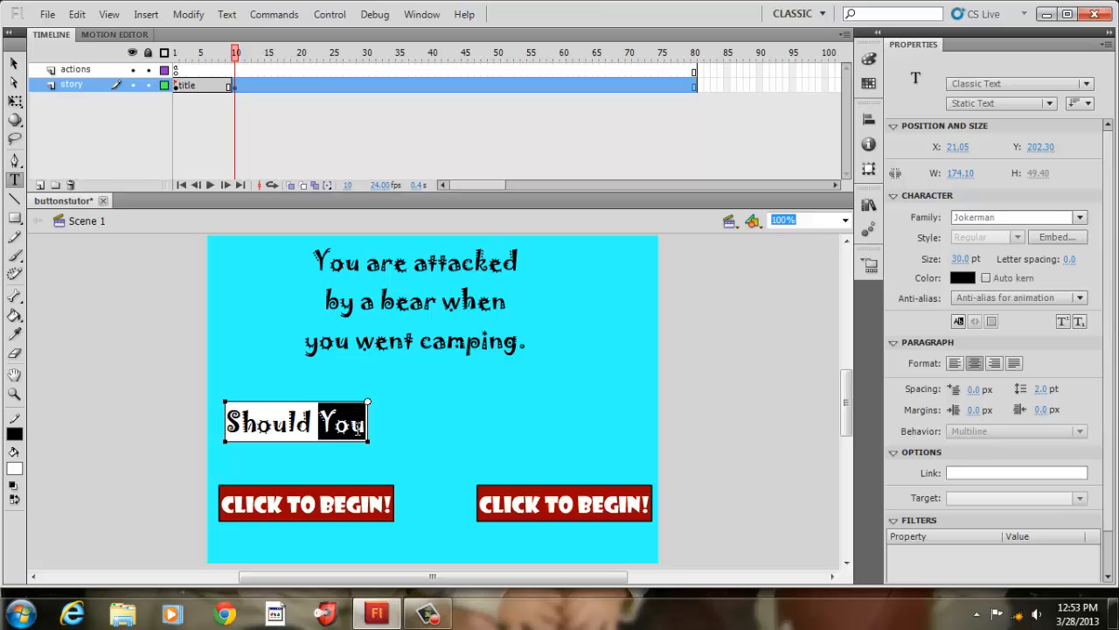
click(362, 427)
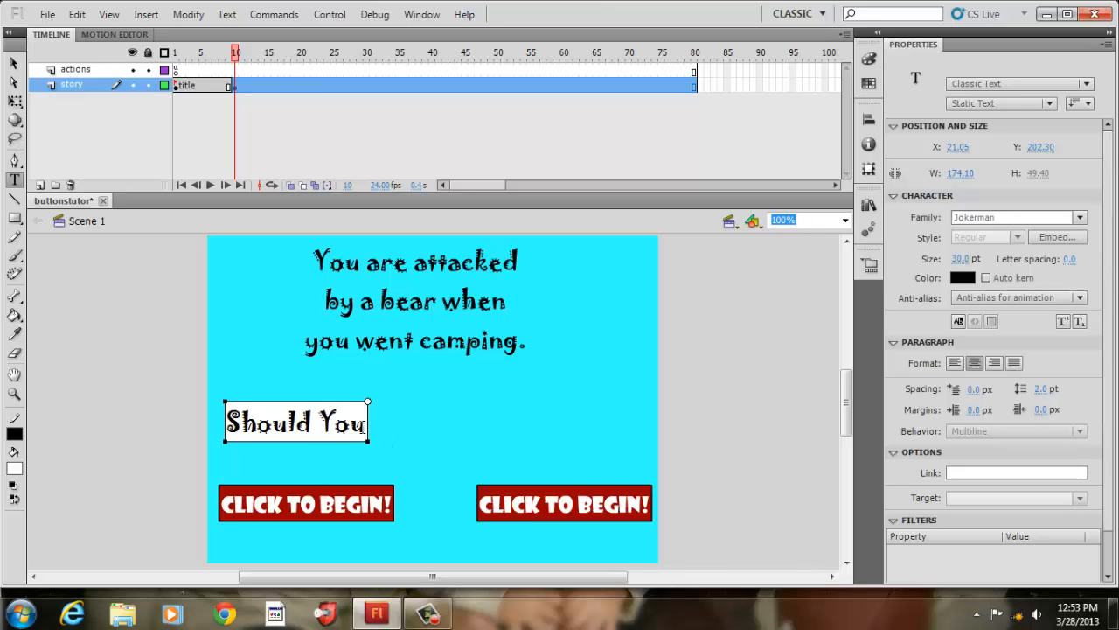
Step: Format the "Should You:" text in Broadway at 45 pt and move it to about X 162, Y 202
key(ctrl+a)
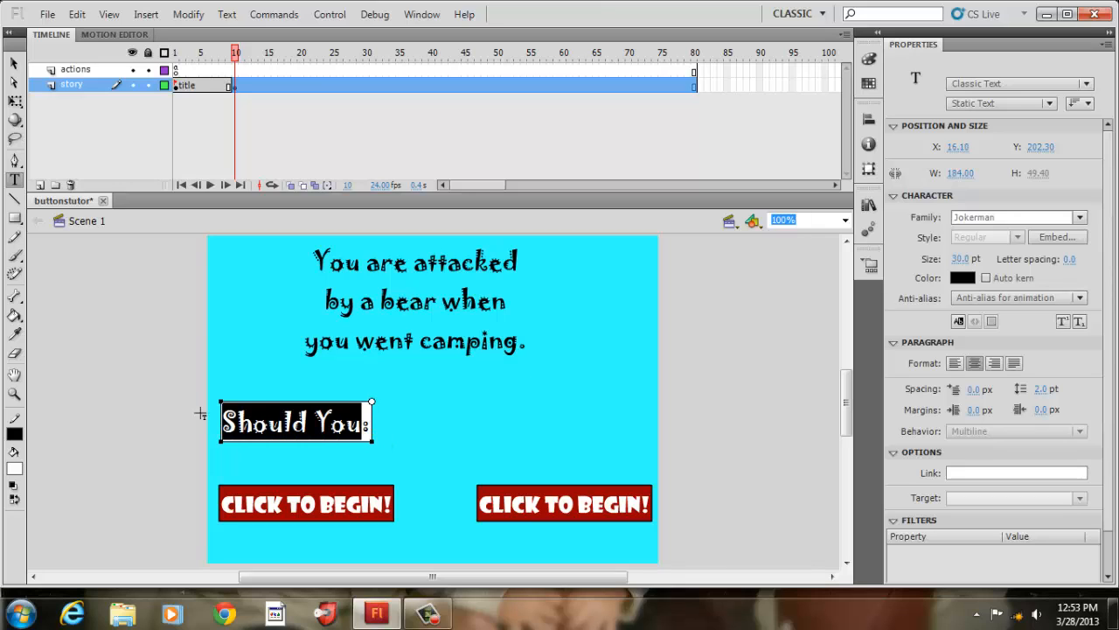
click(1081, 219)
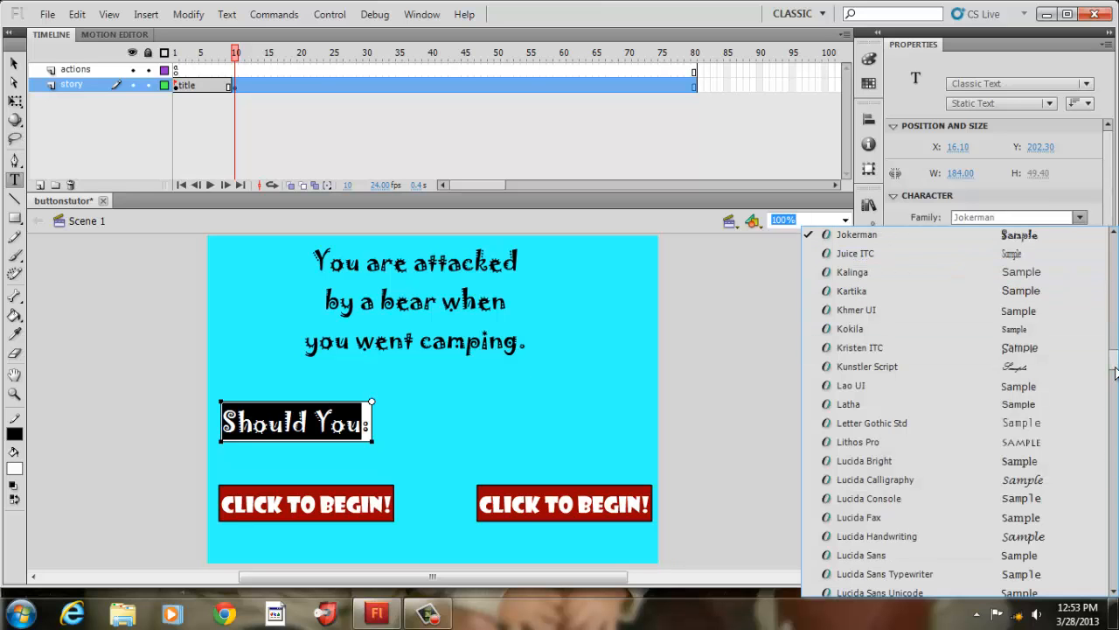
drag(1115, 325, 1116, 278)
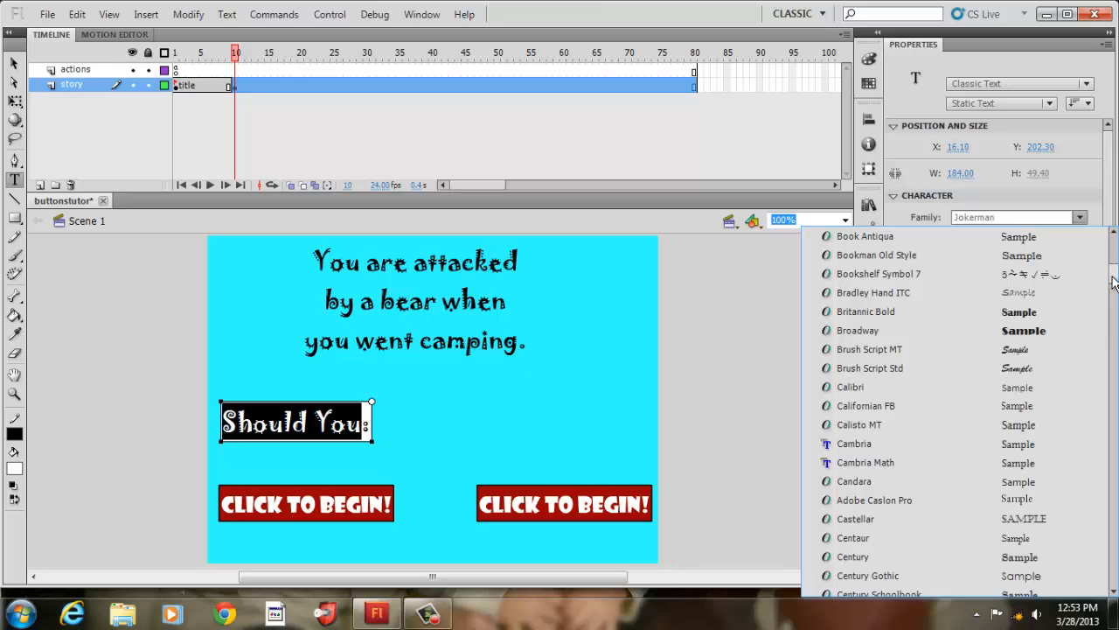
click(1063, 335)
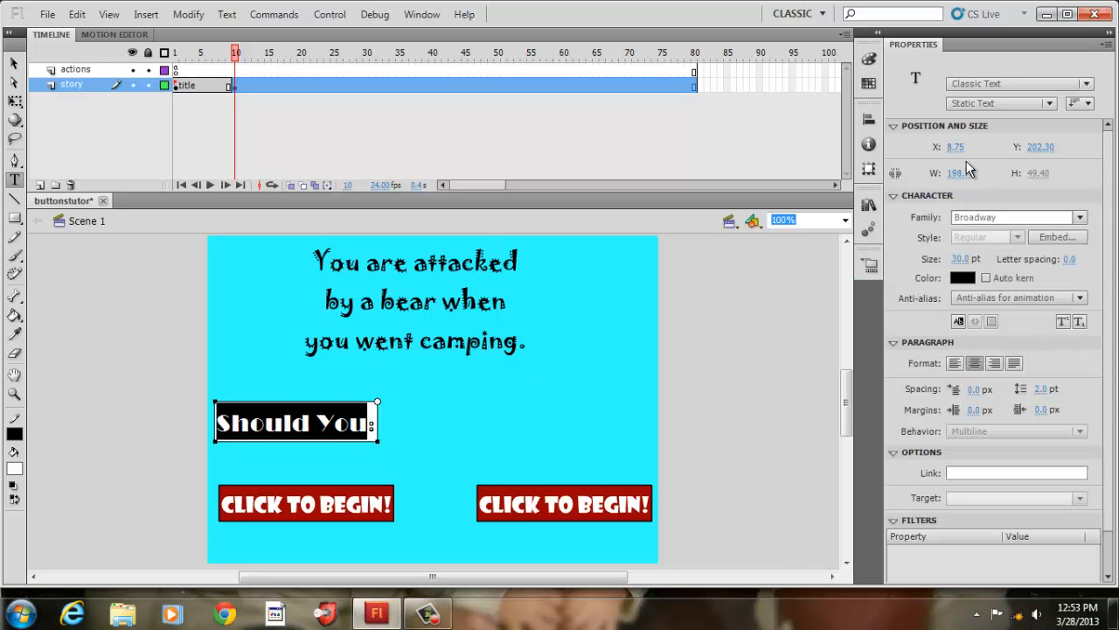
click(959, 258)
text(45)
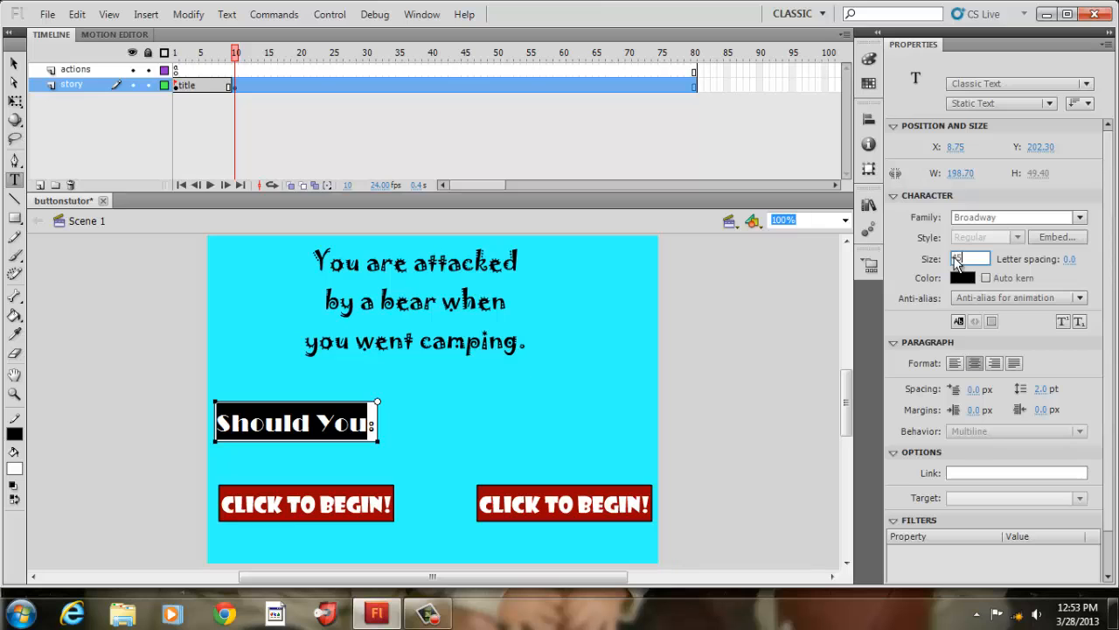
click(754, 359)
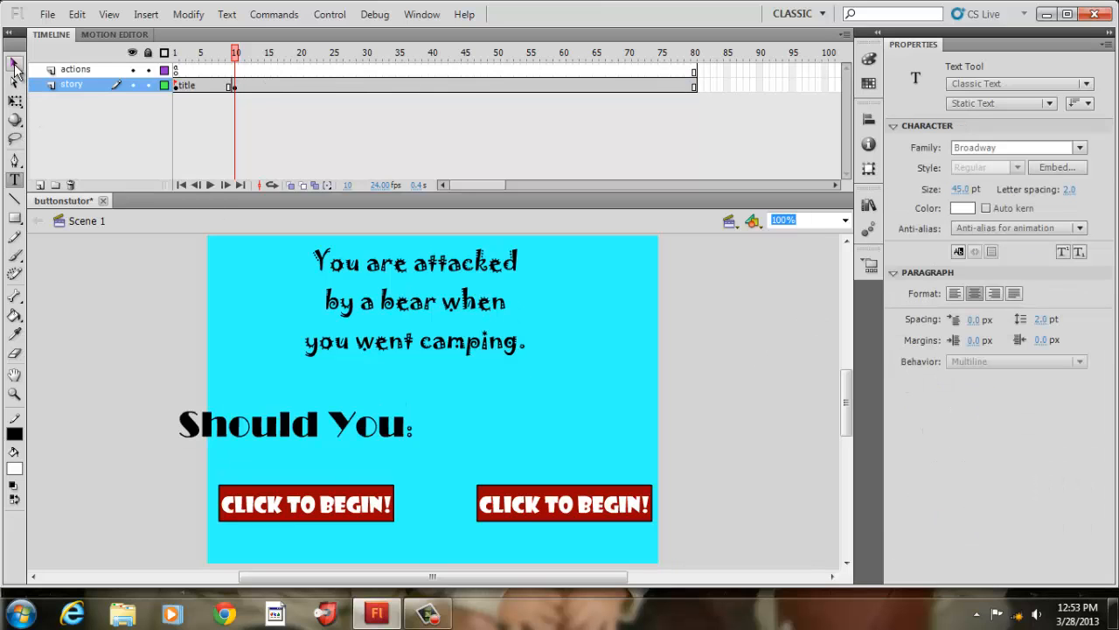
click(14, 63)
drag(339, 425, 502, 430)
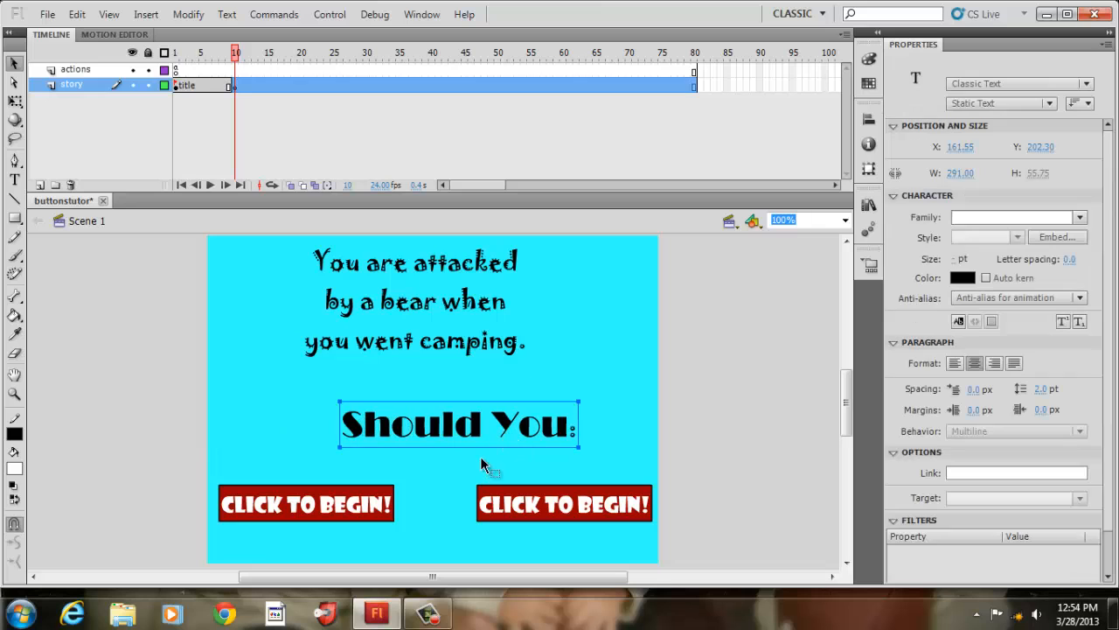
Step: Add a separate text reading "OR" between the two red buttons
click(14, 180)
click(423, 504)
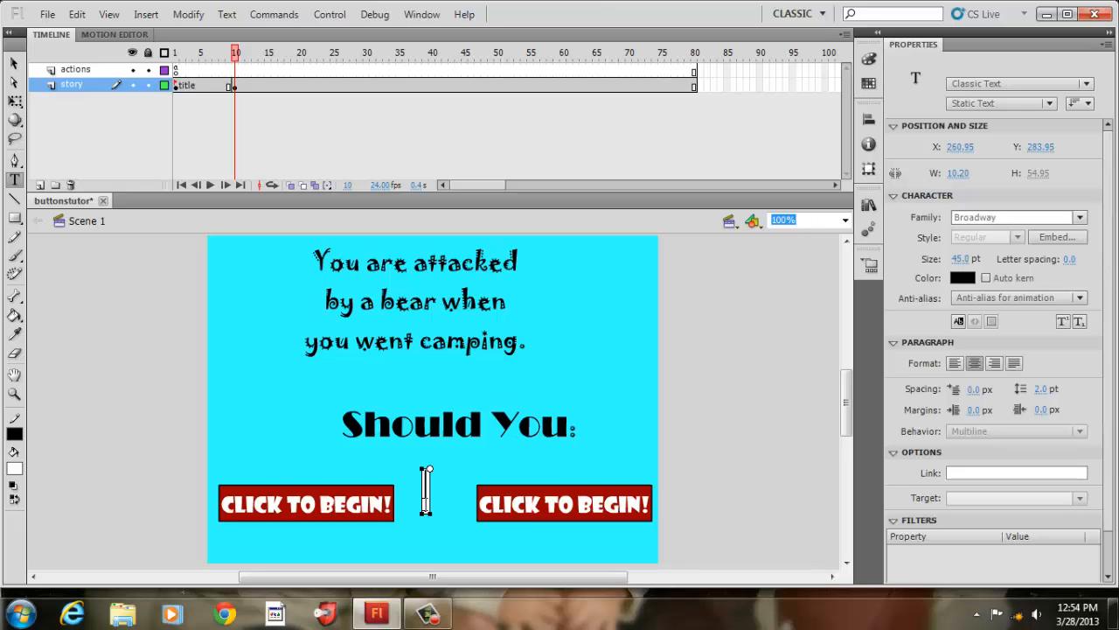
text(OR)
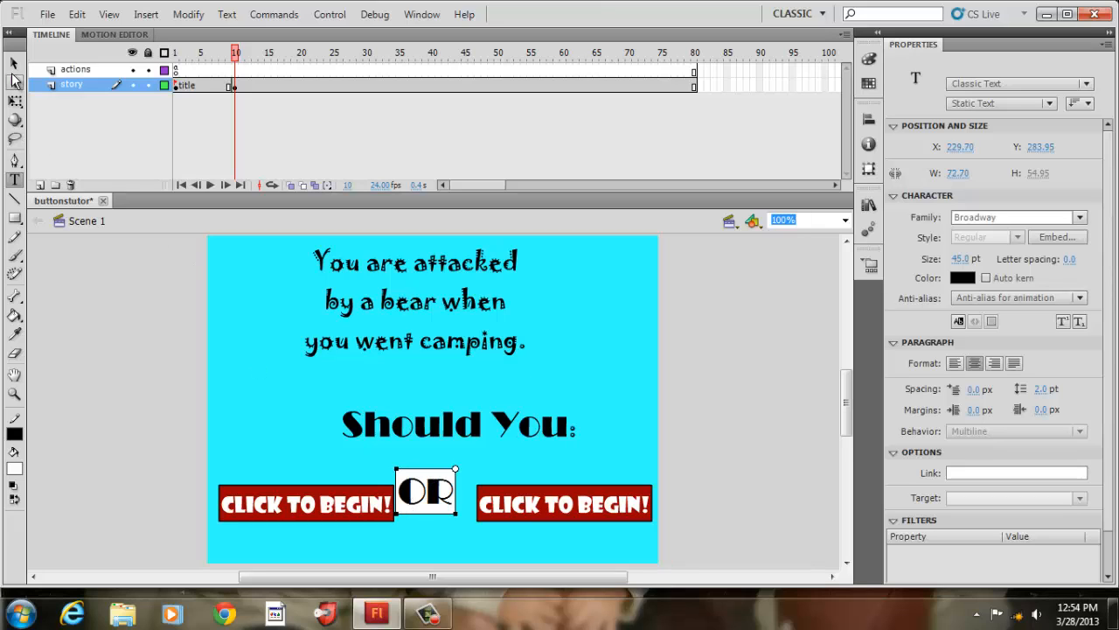
Step: Nudge the "OR" text down and to the right to about X 242, Y 297, centring it between the buttons
click(14, 63)
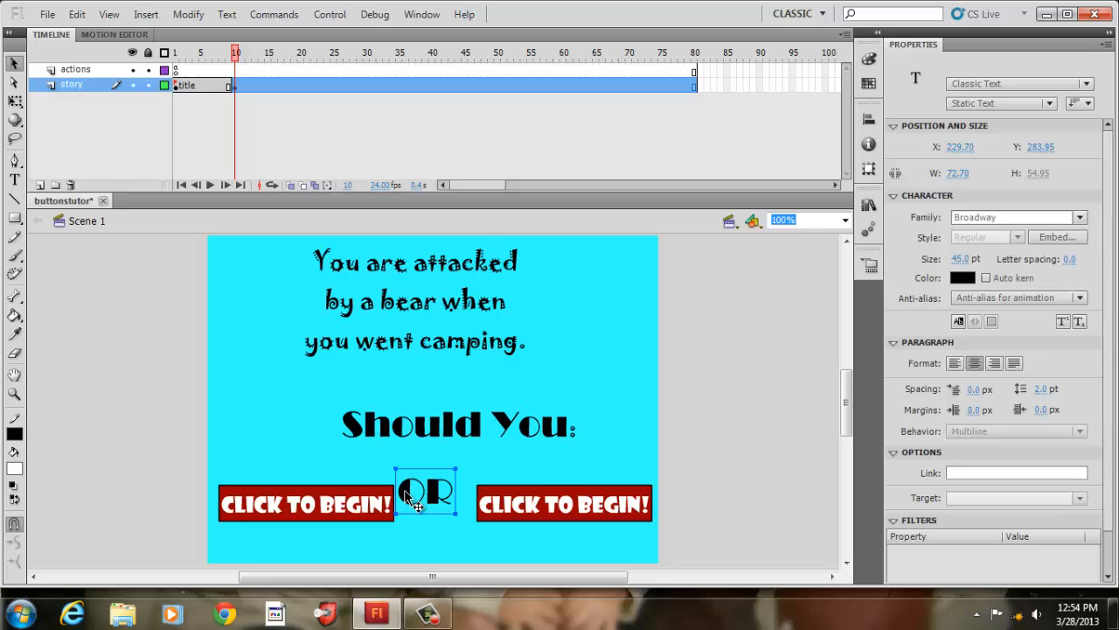
key(Down)
key(Down)
key(Down)
key(Down)
key(Right)
key(Right)
key(Right)
key(Right)
key(Right)
key(Right)
key(Right)
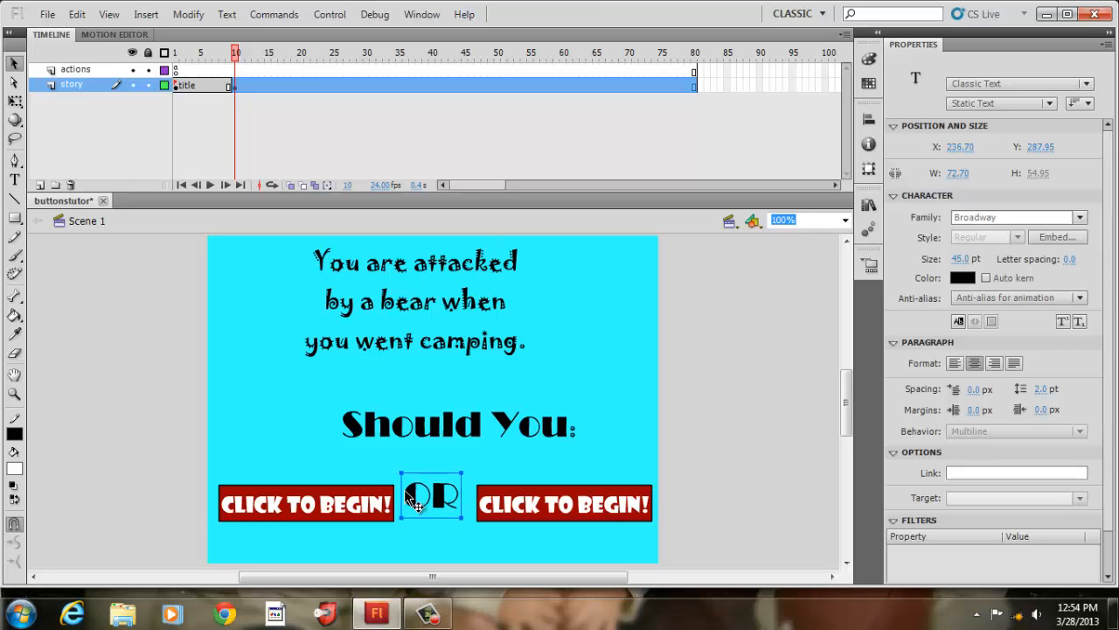
key(Down)
key(Down)
key(Down)
key(Down)
key(Down)
key(Down)
key(Down)
key(Down)
key(Right)
key(Right)
key(Right)
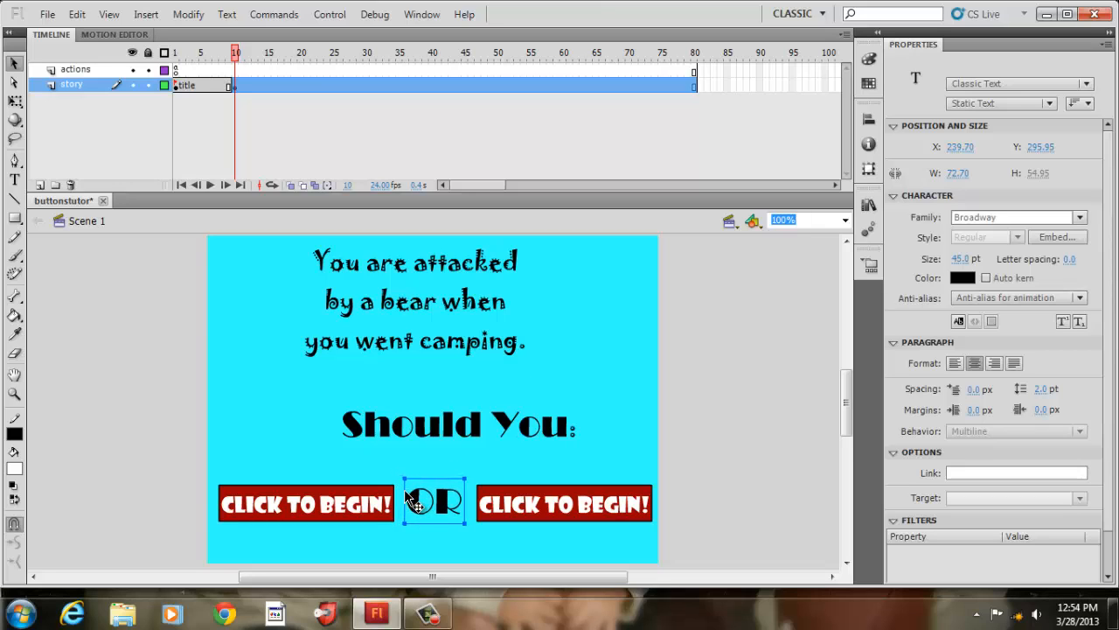
key(Right)
key(Right)
key(Down)
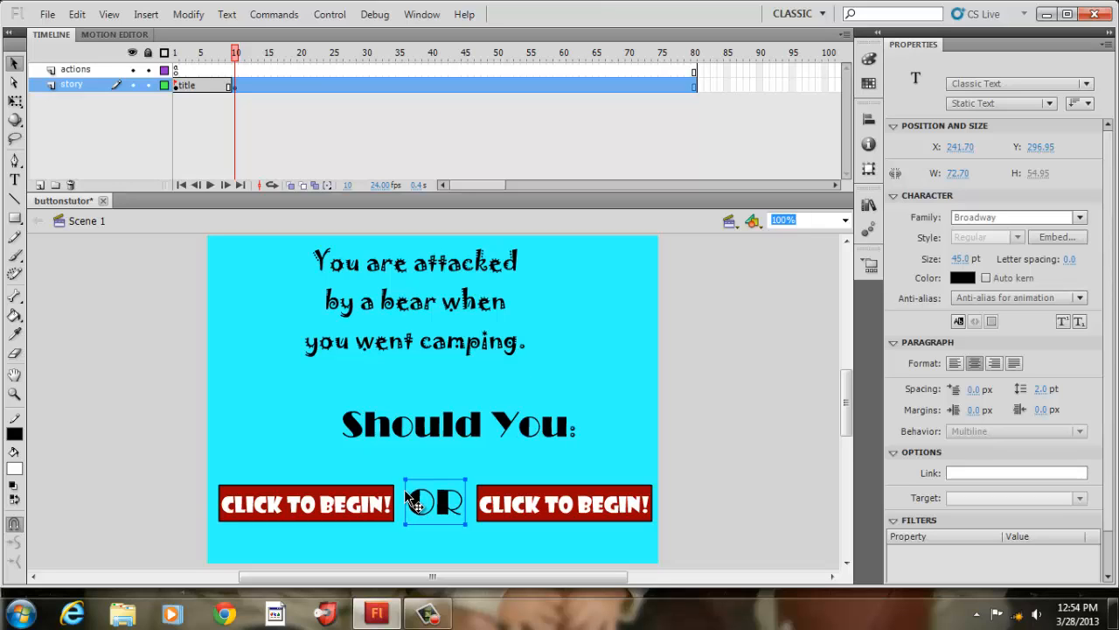
Step: Replace the left red button's label with "CLIMB A TREE?"
double_click(380, 500)
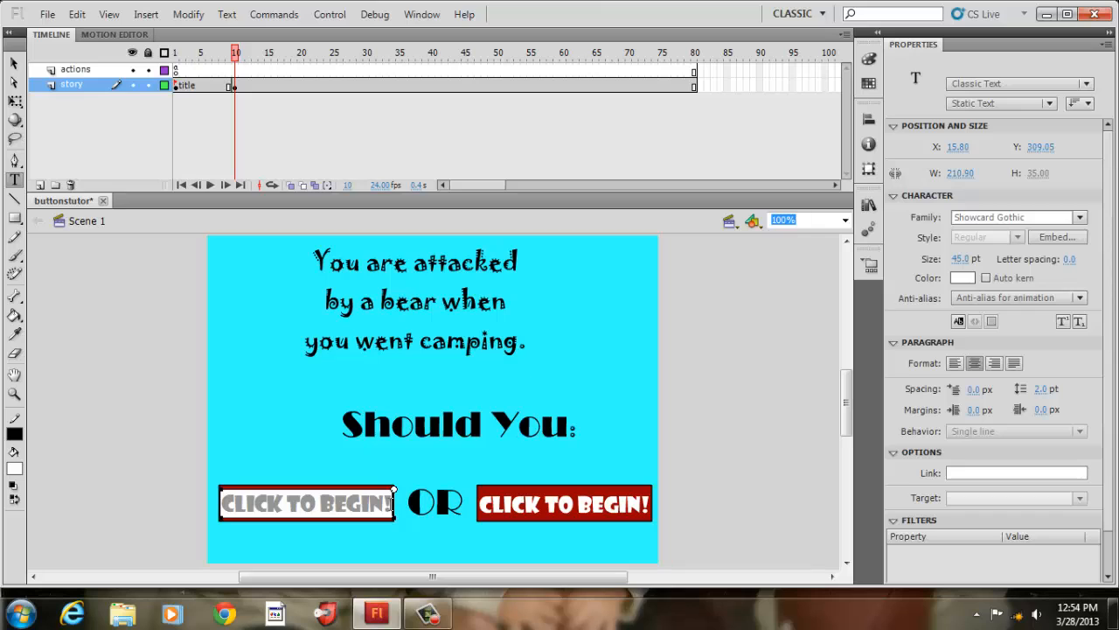
key(BackSpace)
key(BackSpace)
key(BackSpace)
key(BackSpace)
key(BackSpace)
key(BackSpace)
key(BackSpace)
key(BackSpace)
key(BackSpace)
key(BackSpace)
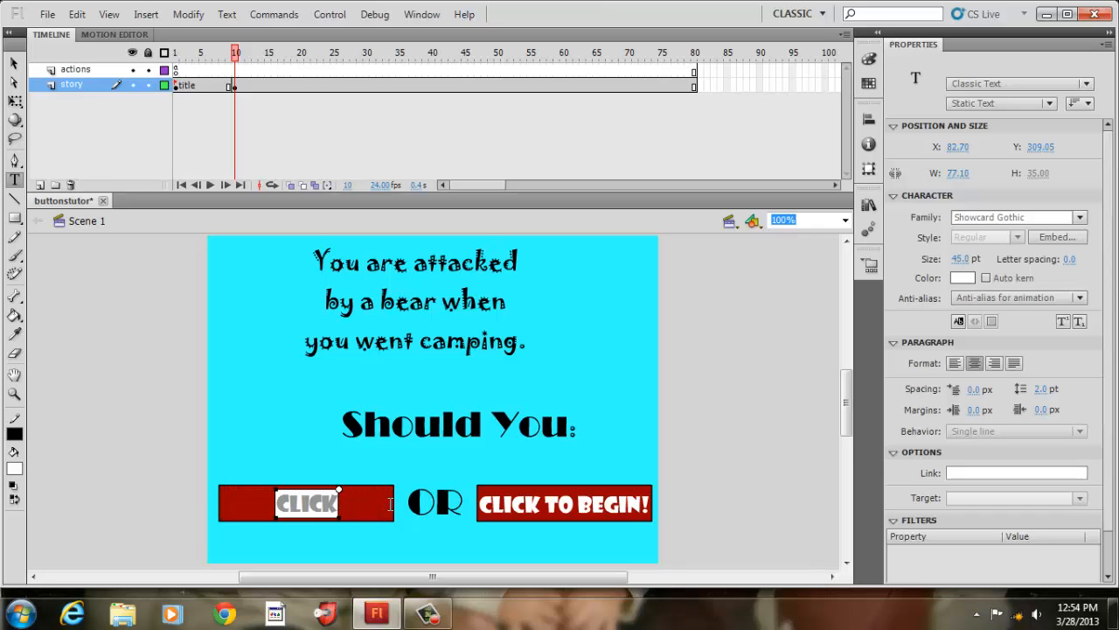
key(BackSpace)
key(BackSpace)
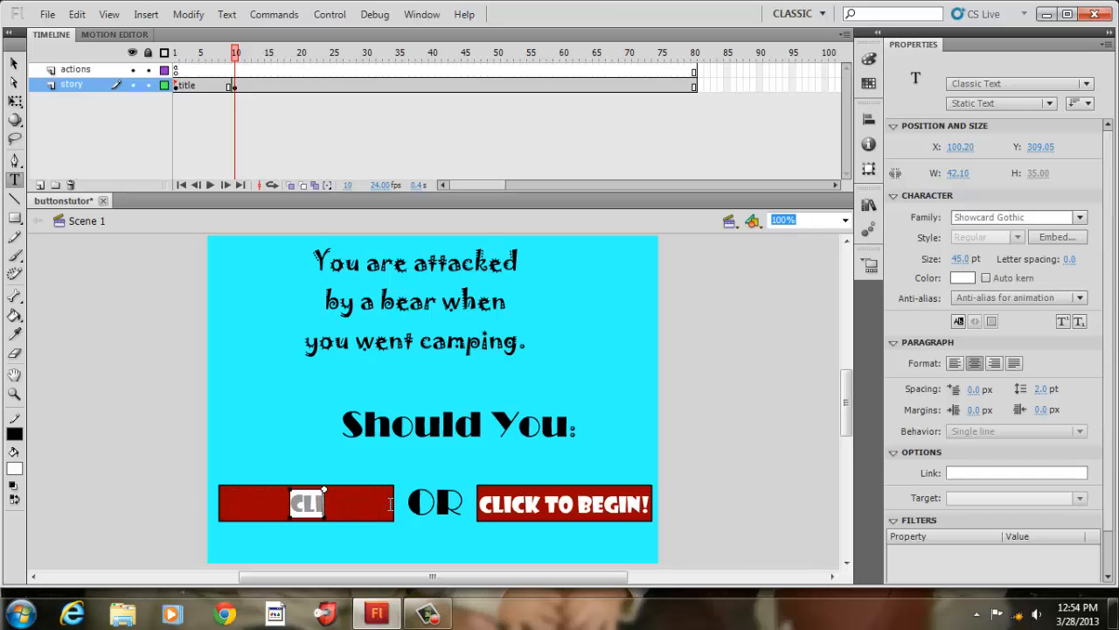
text(MB)
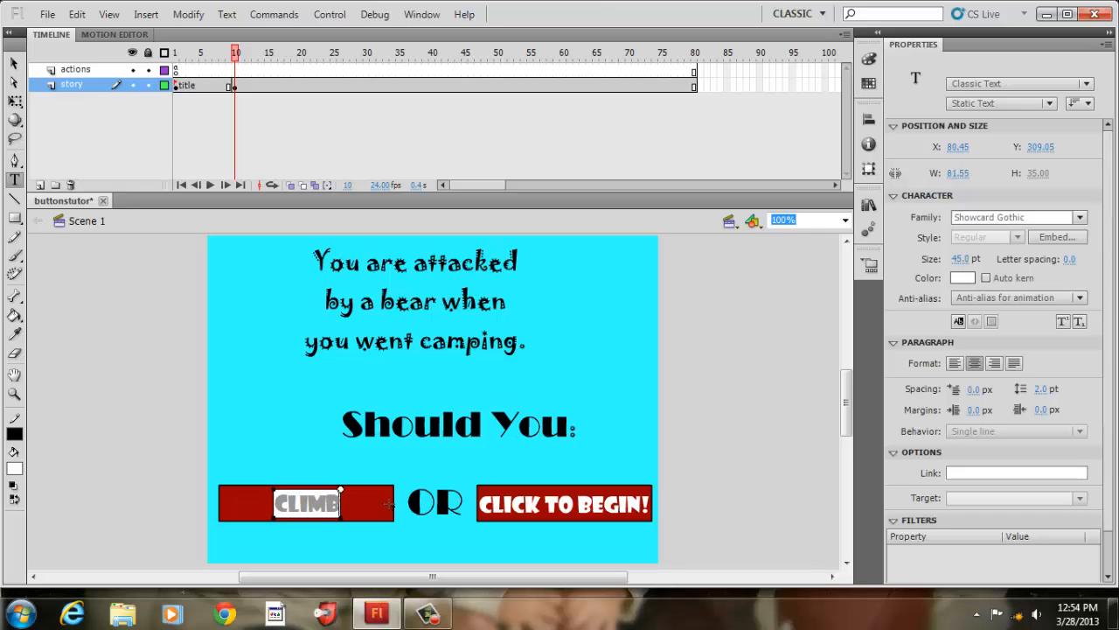
text( A T)
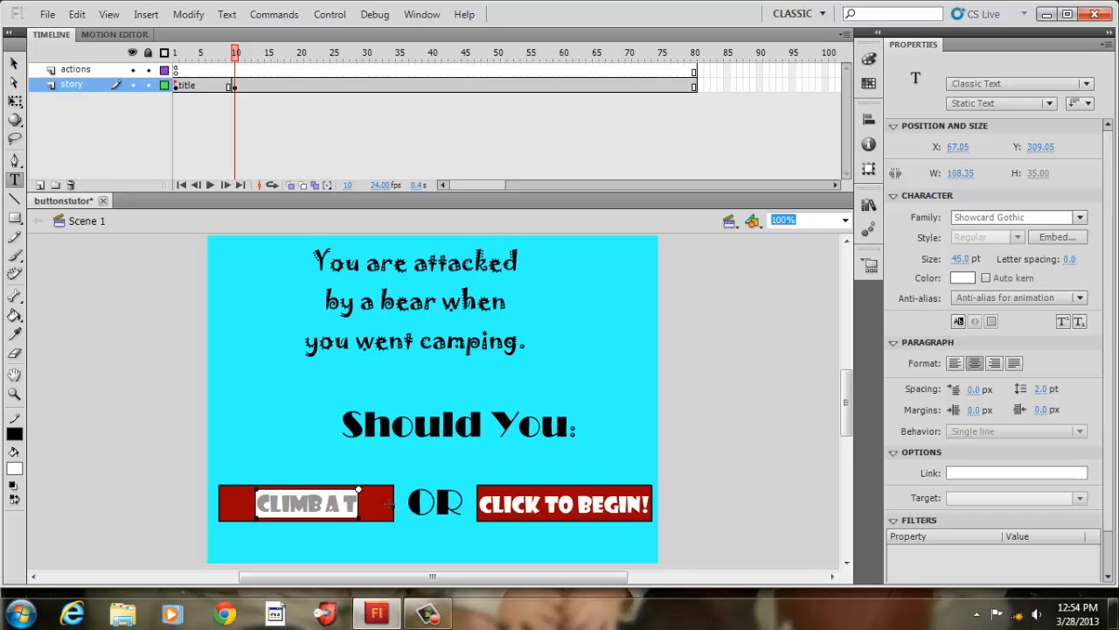
text(REE)
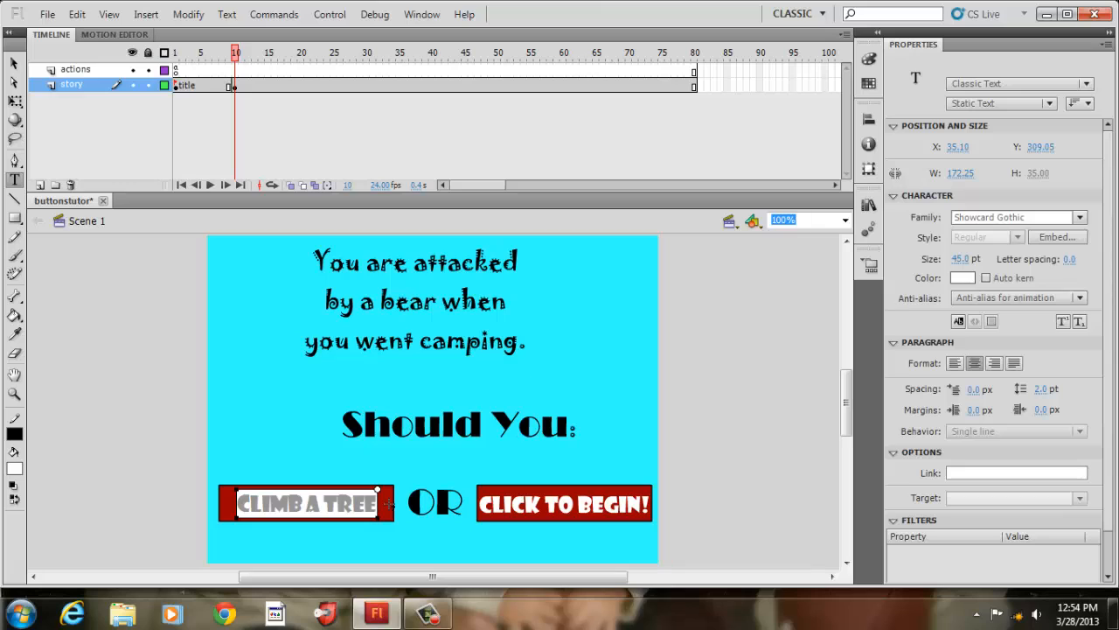
text(?)
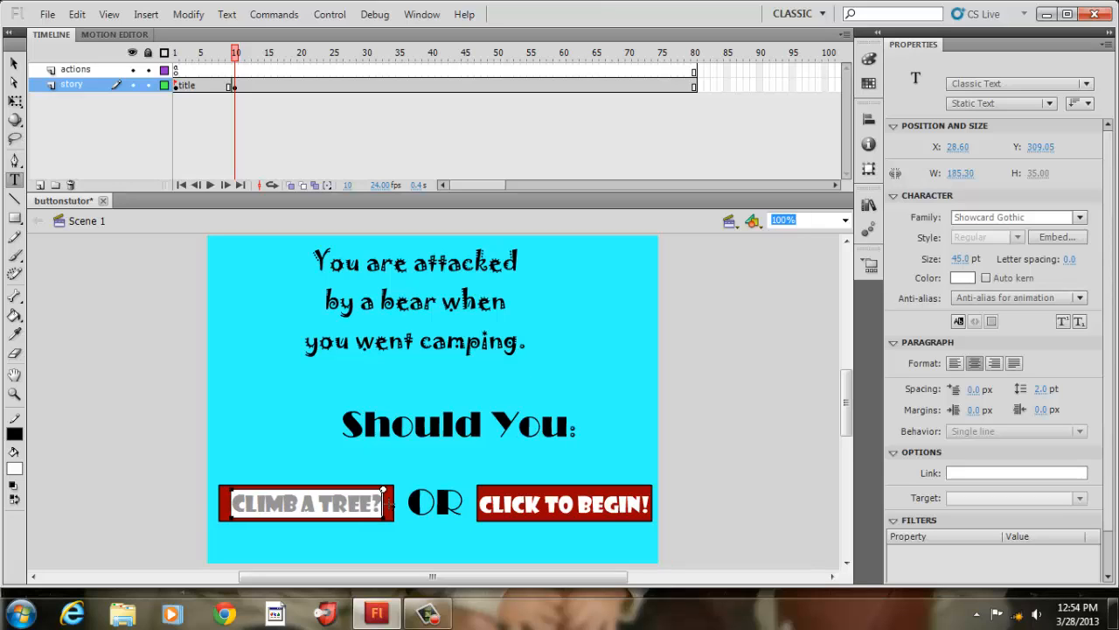
Step: Replace the right red button's label with "JUMP IN A LAKE?" and finish text editing
click(579, 503)
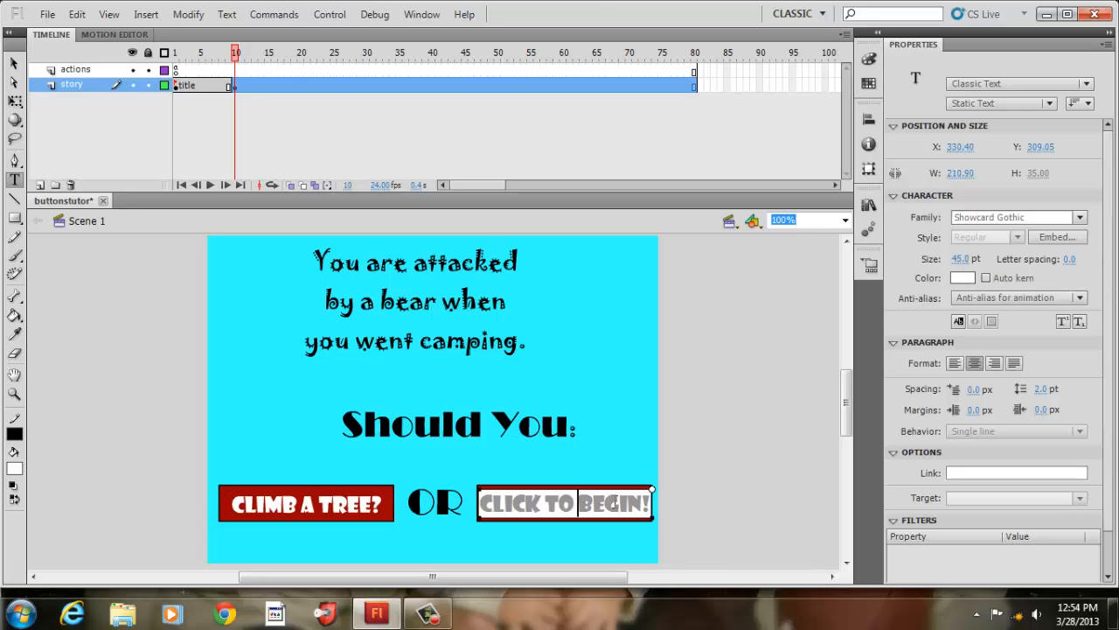
click(648, 503)
key(BackSpace)
key(BackSpace)
key(BackSpace)
key(BackSpace)
key(BackSpace)
key(BackSpace)
key(BackSpace)
key(BackSpace)
key(BackSpace)
key(BackSpace)
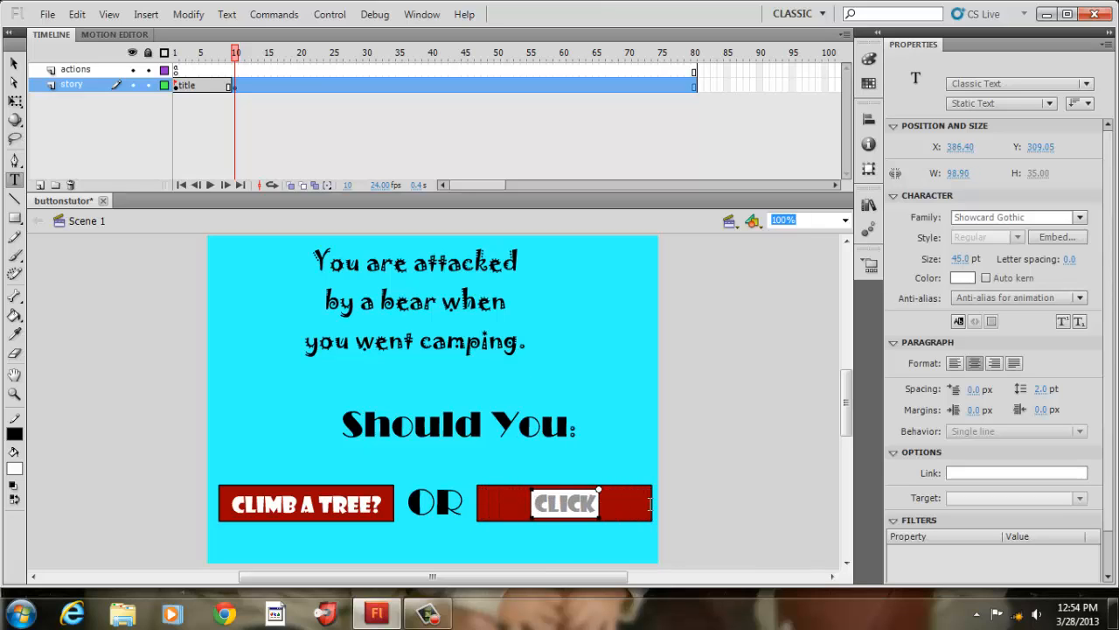
key(BackSpace)
key(BackSpace)
key(BackSpace)
key(BackSpace)
key(BackSpace)
text(J)
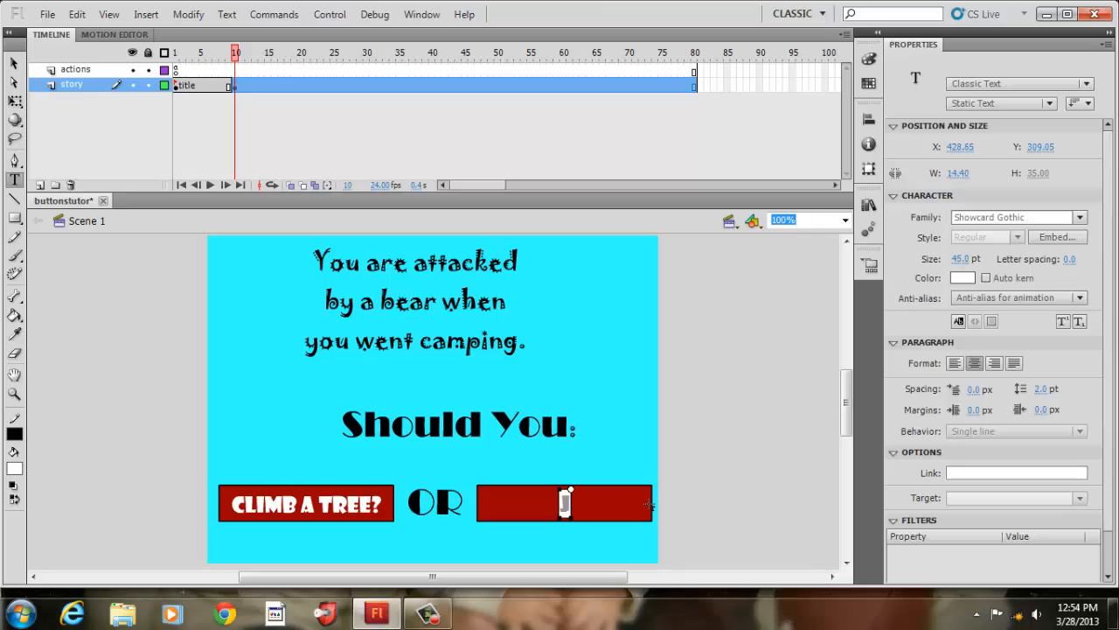
text(UMP IN)
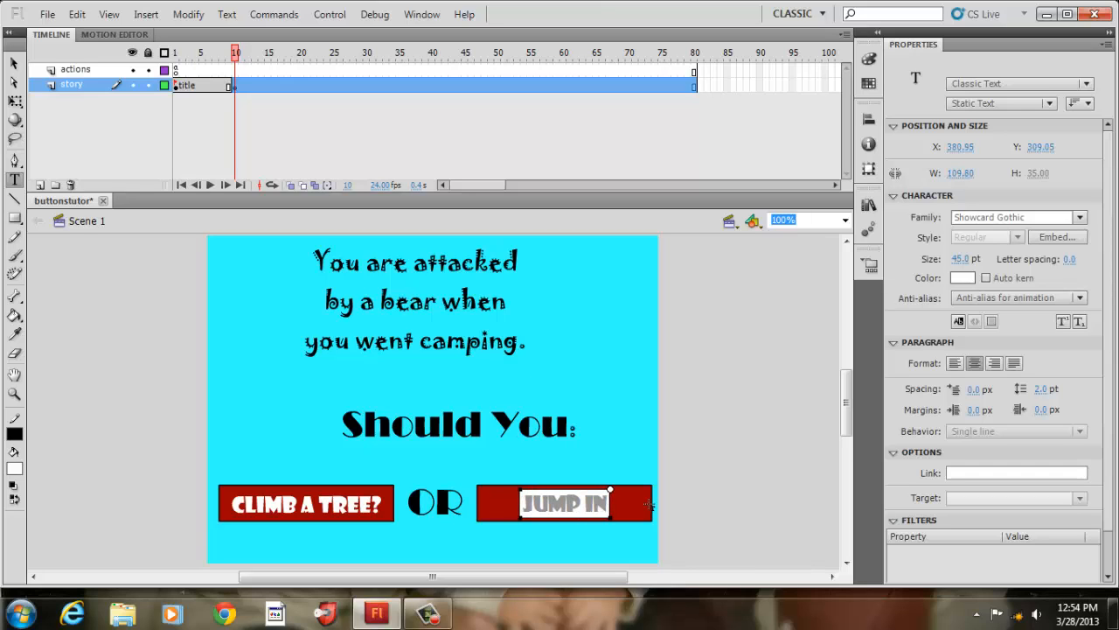
text( A)
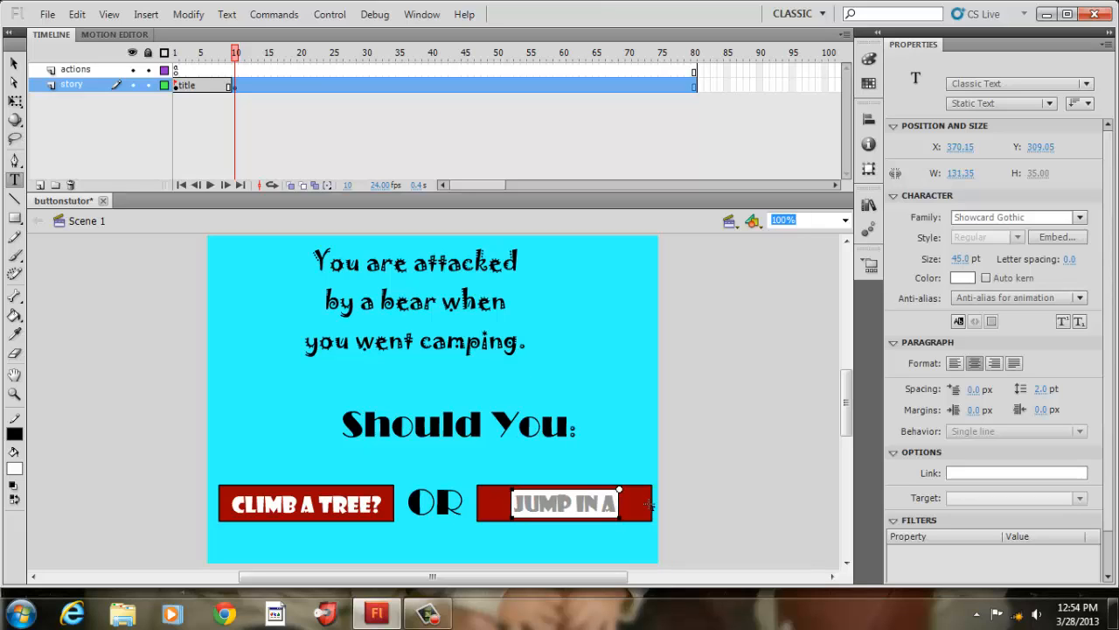
text( LAKE?)
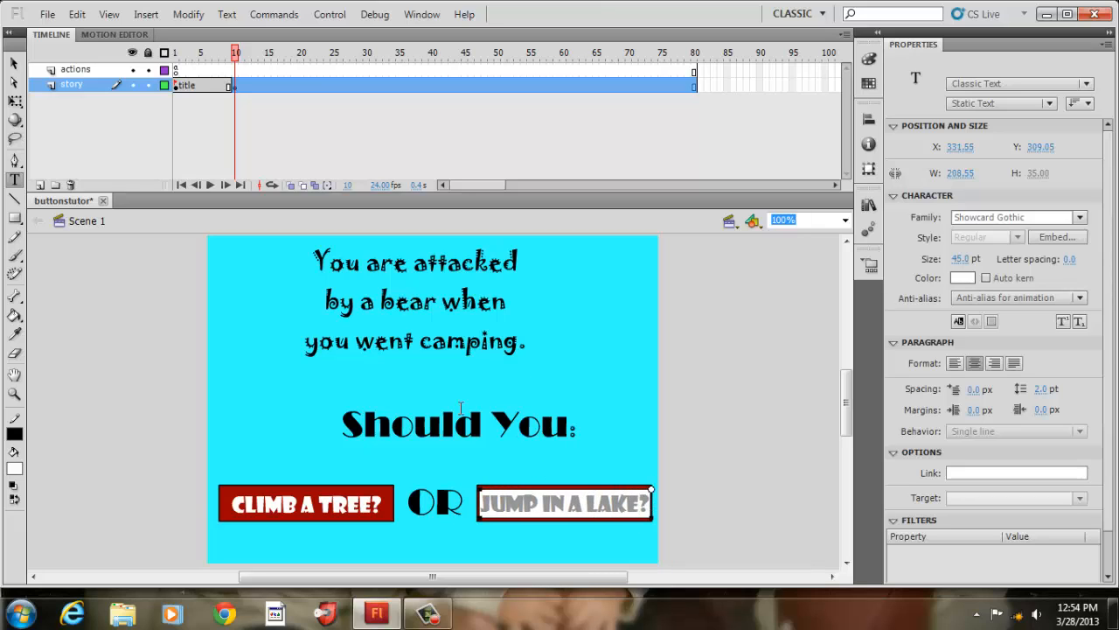
click(13, 63)
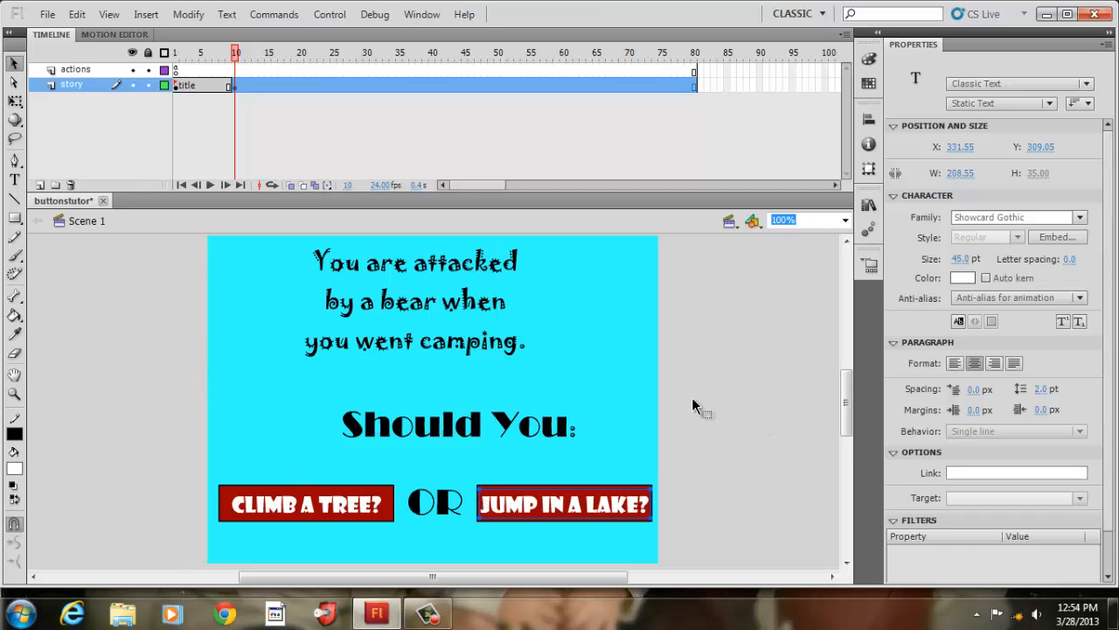
Step: Insert keyframes at frames 20 and 30 of the story layer
click(301, 85)
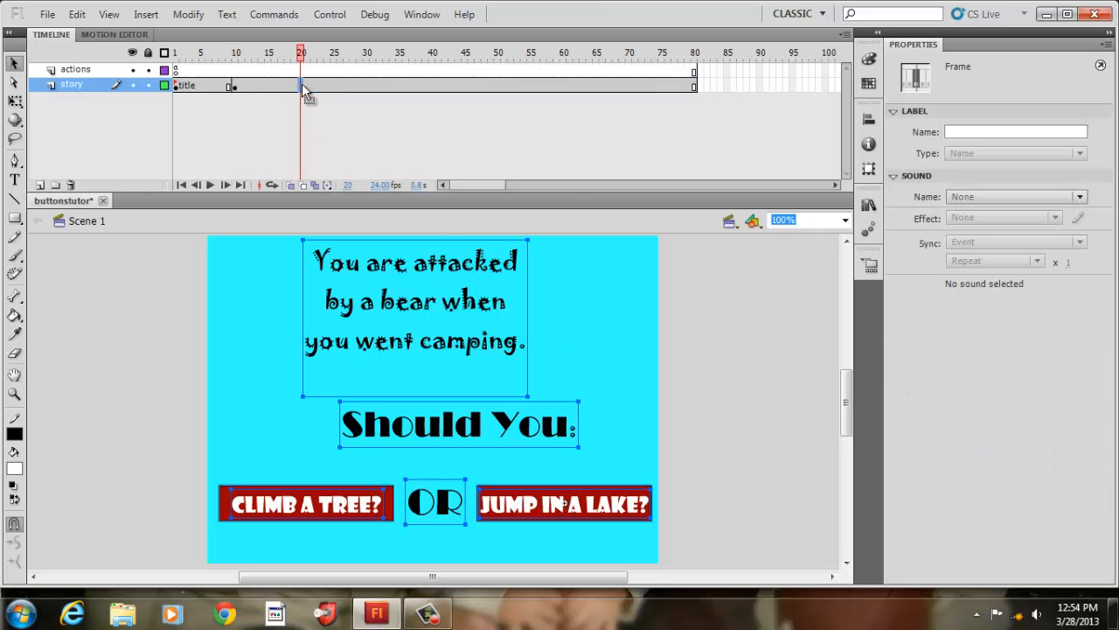
right_click(301, 85)
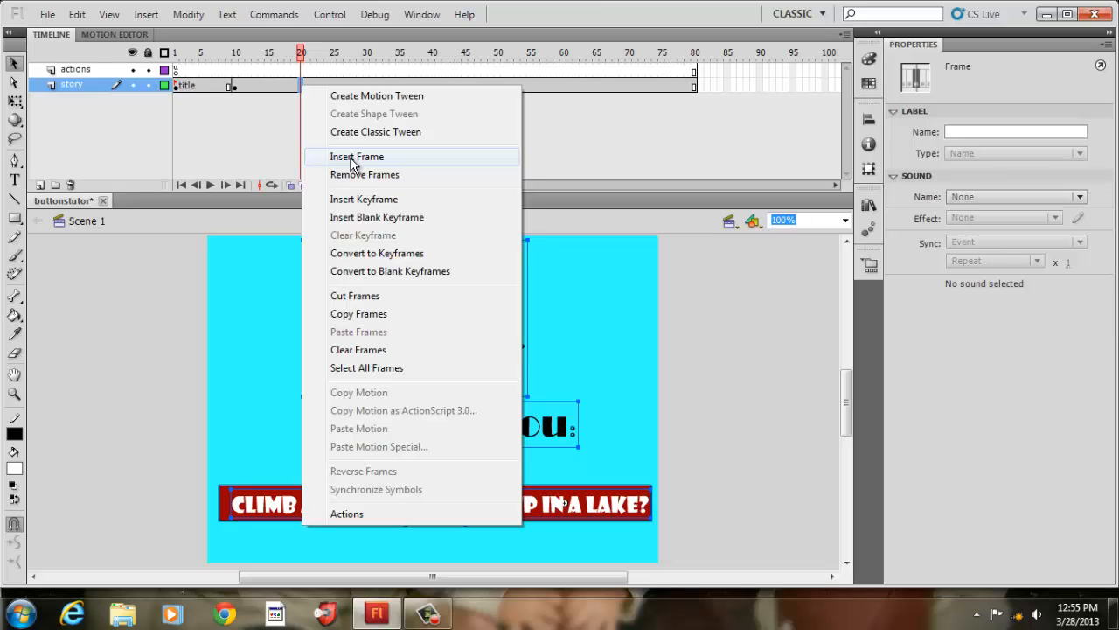
click(357, 200)
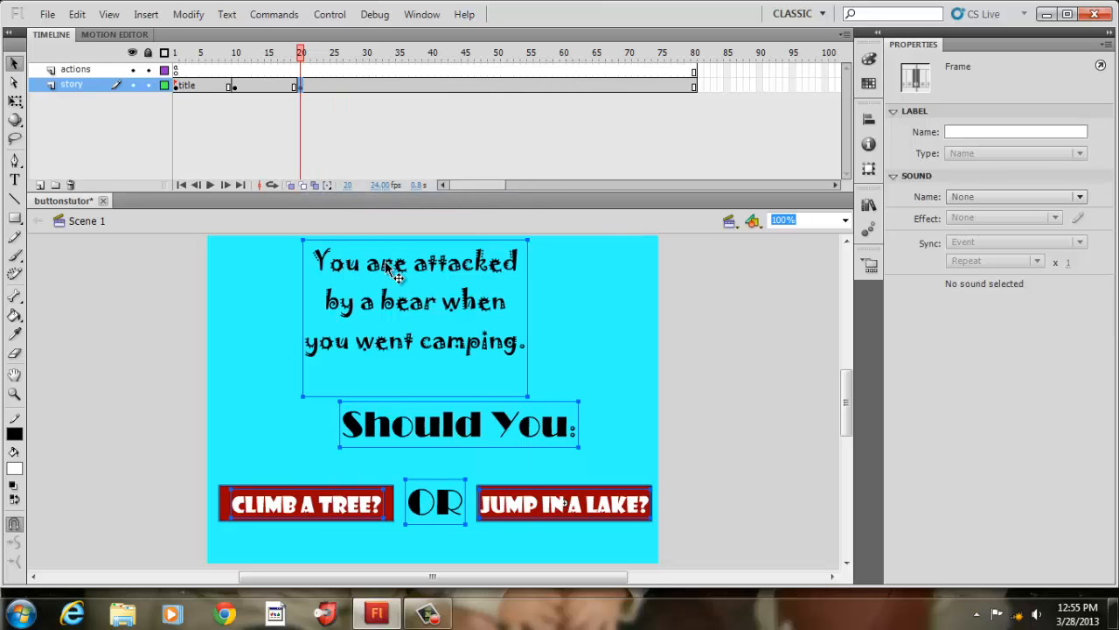
click(367, 85)
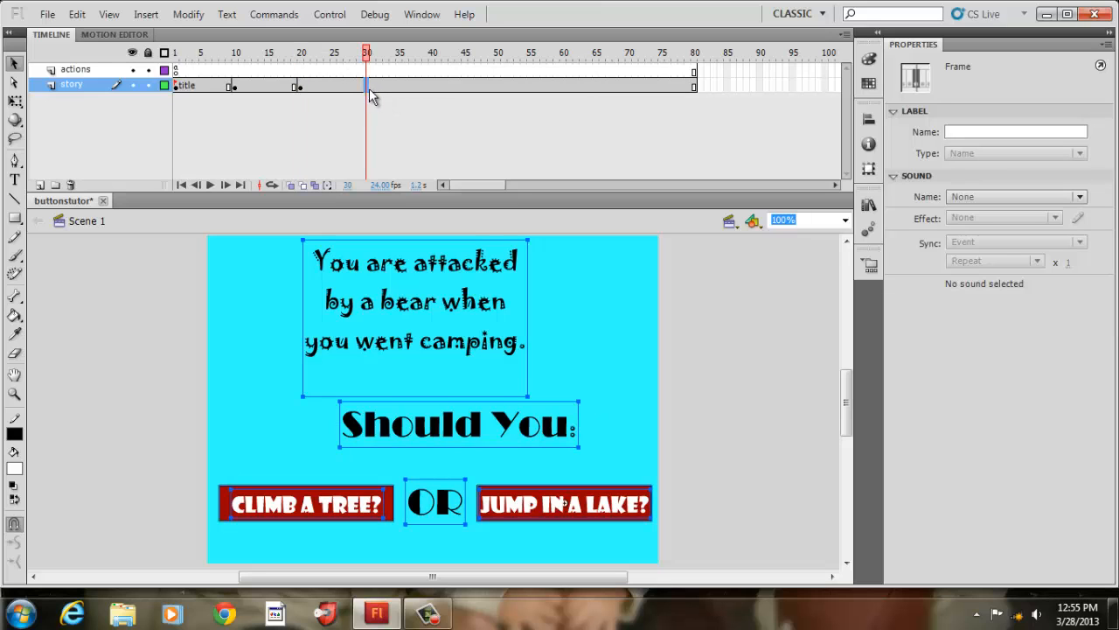
right_click(369, 87)
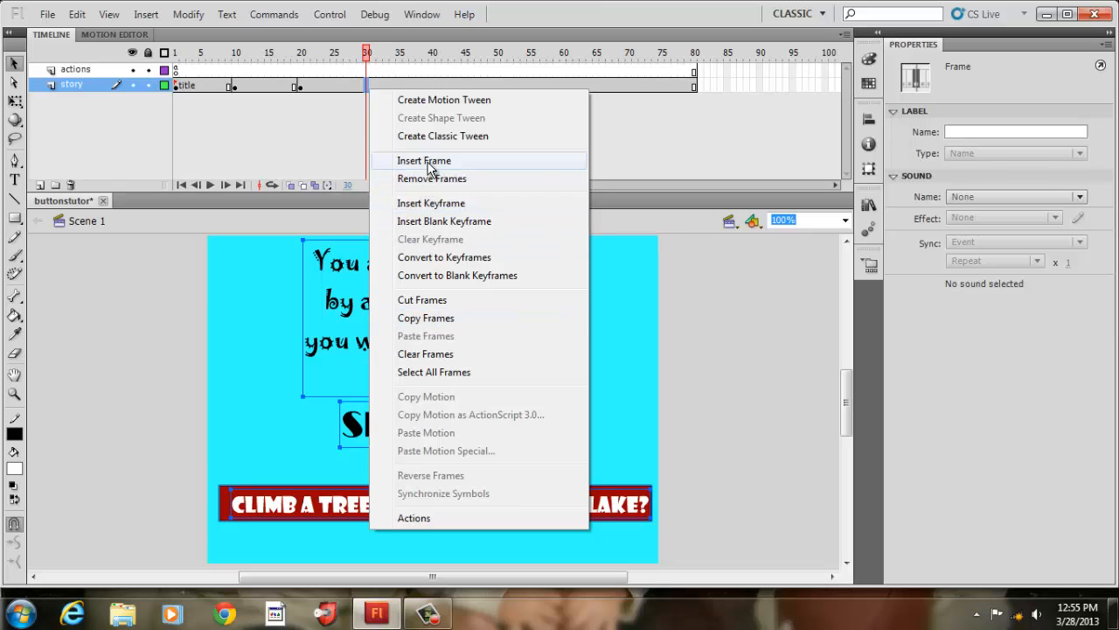
click(427, 204)
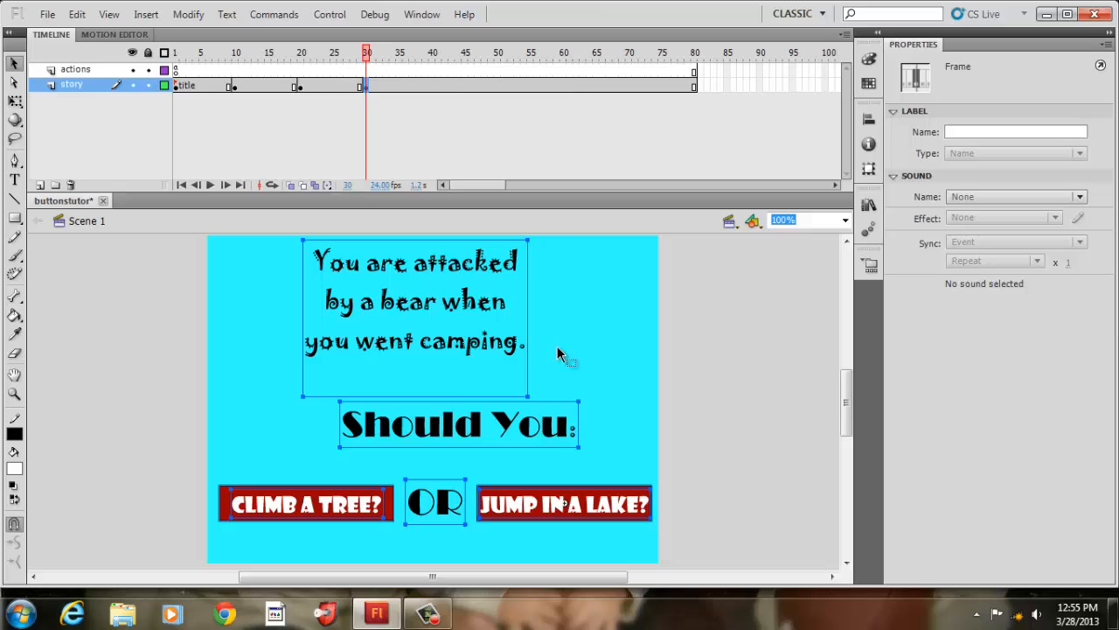
Step: Label the story layer's frame 10 keyframe "begin"
click(237, 86)
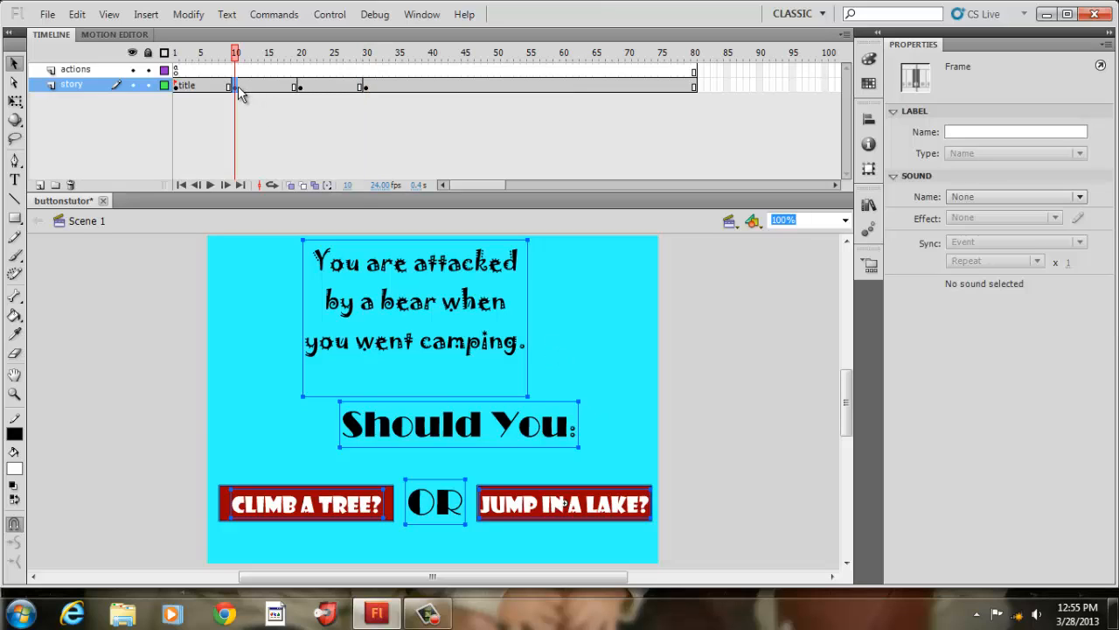
click(979, 132)
text(begin)
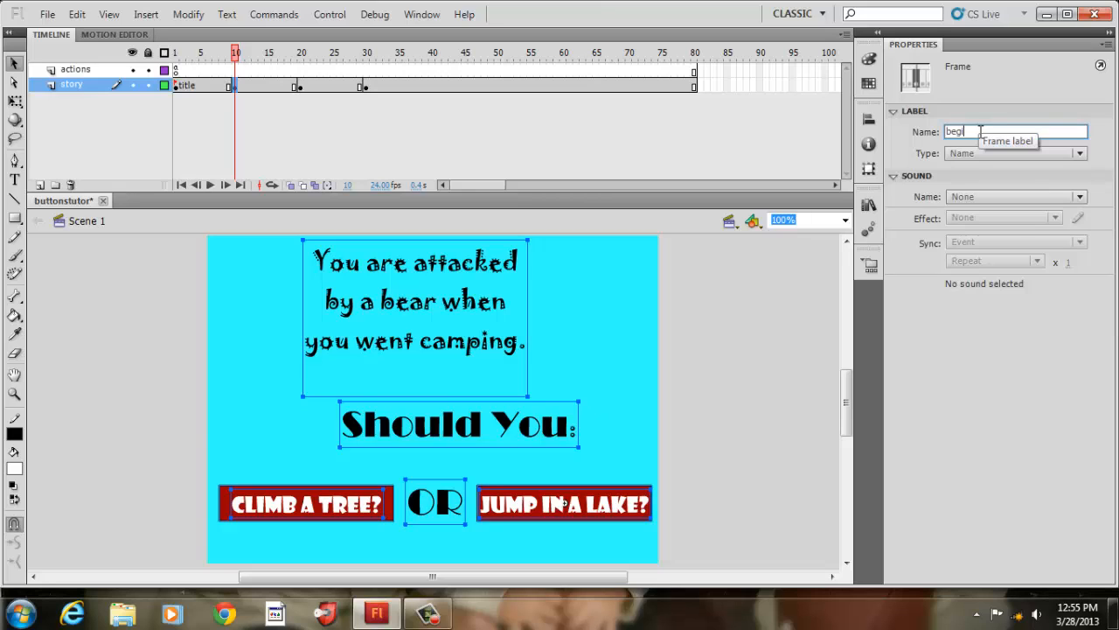
Step: Label the story layer's keyframe at frame 20 "lake" and the one at frame 30 "tree"
click(301, 85)
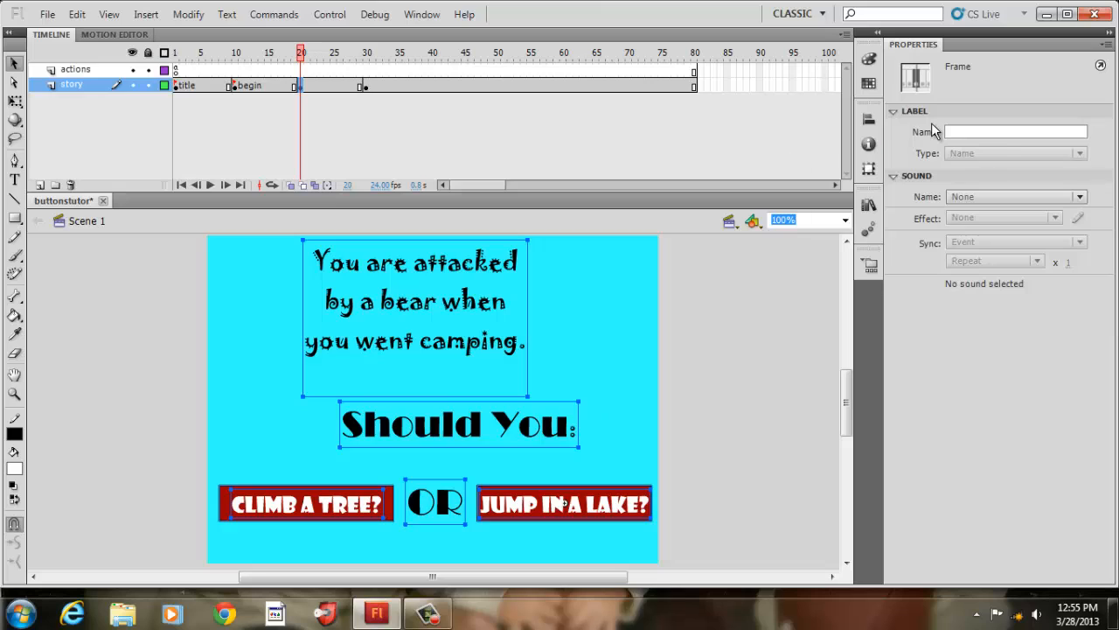
click(965, 133)
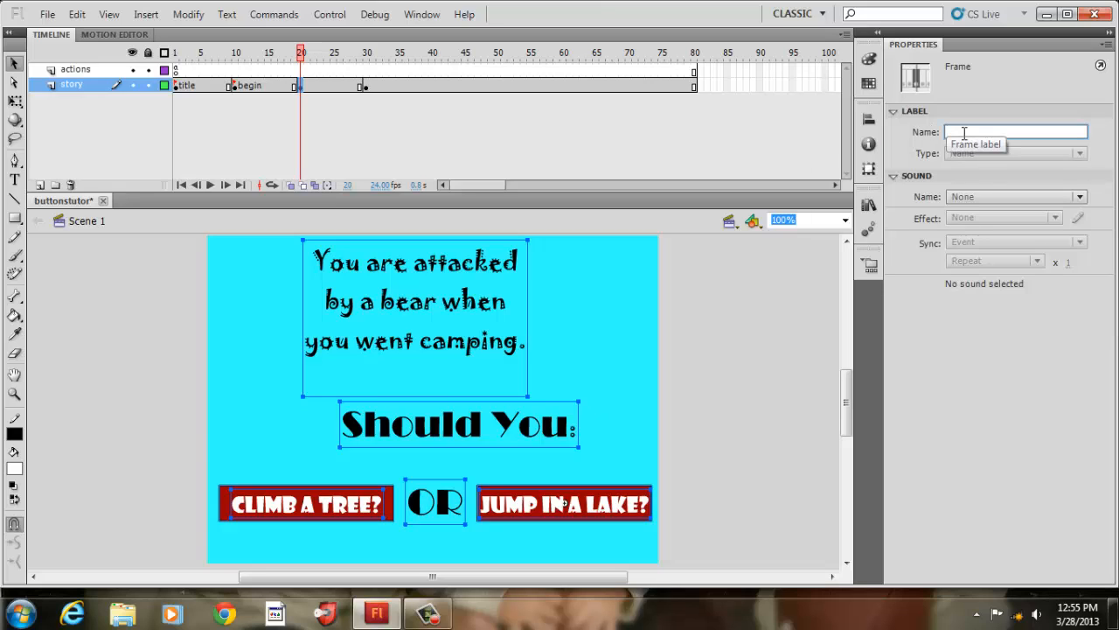
text(lake)
click(365, 80)
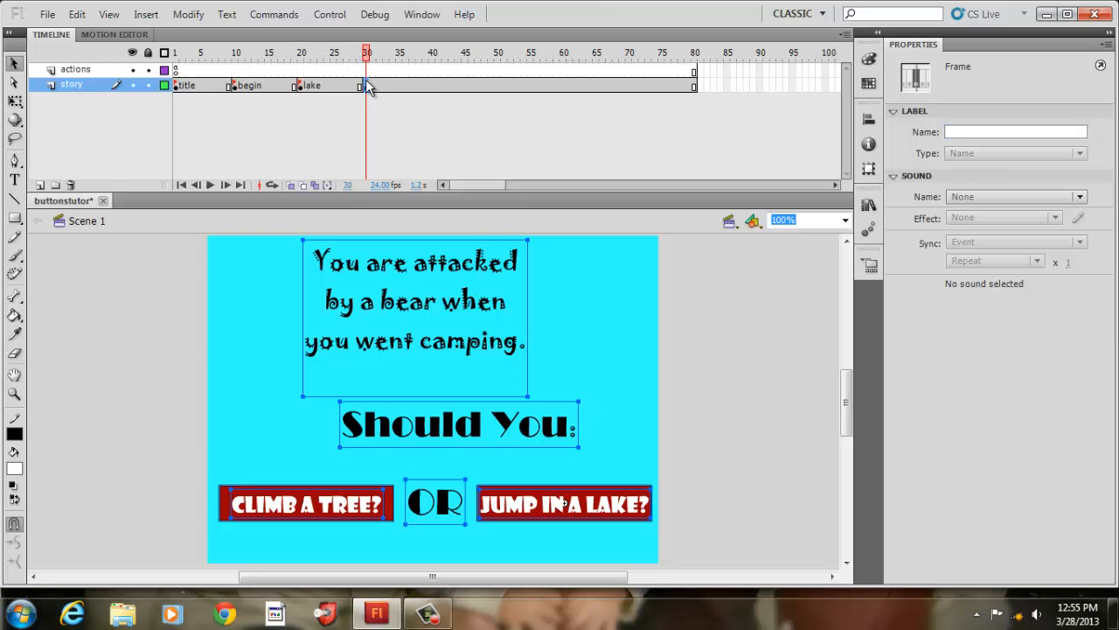
click(969, 132)
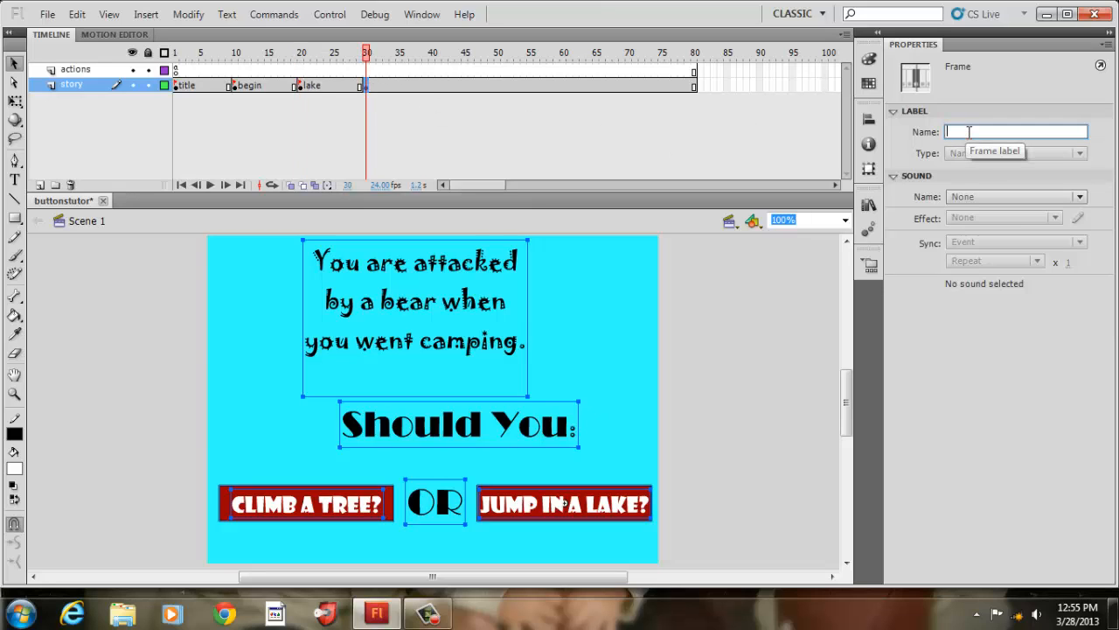
text(tree)
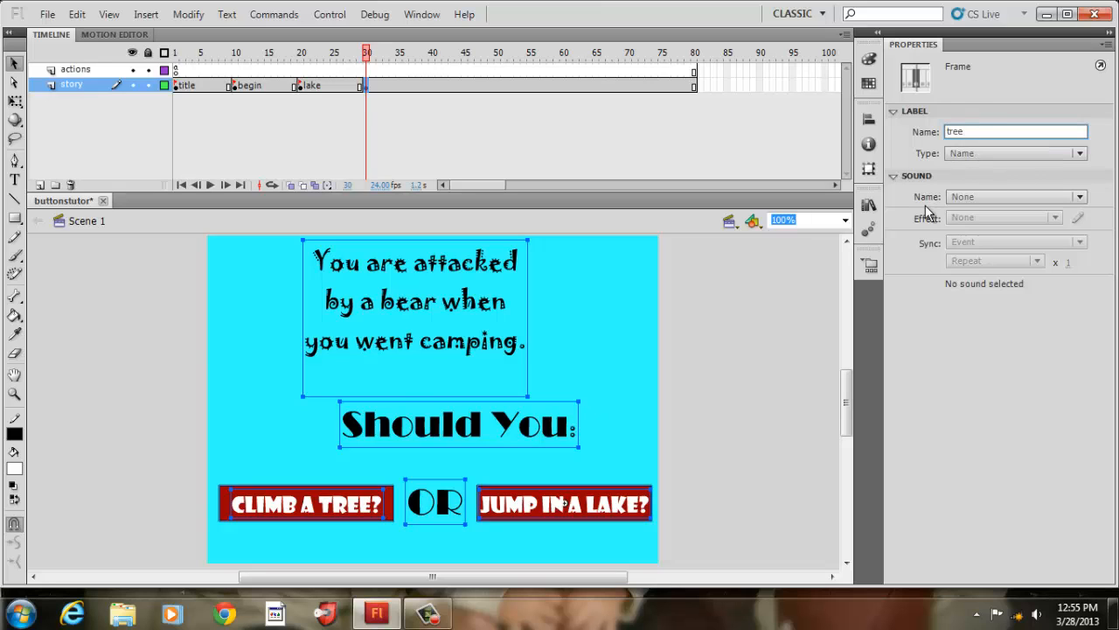
click(709, 309)
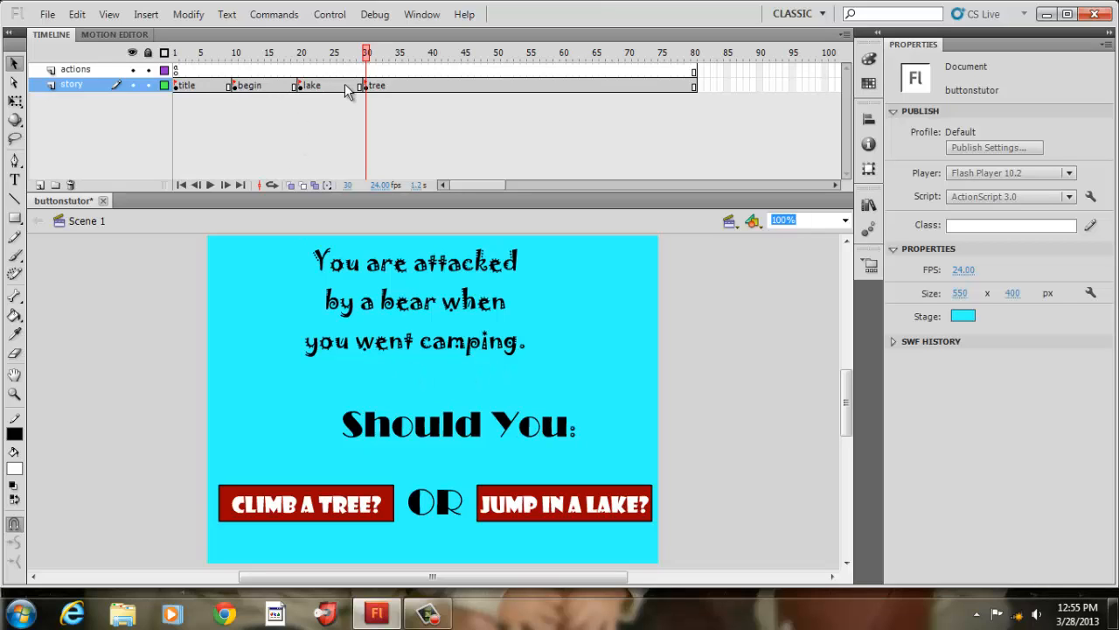
Step: In the lake section, replace the bear-attack text with "Lucky You!" and a second line "The Bear Does Not Like"
click(306, 85)
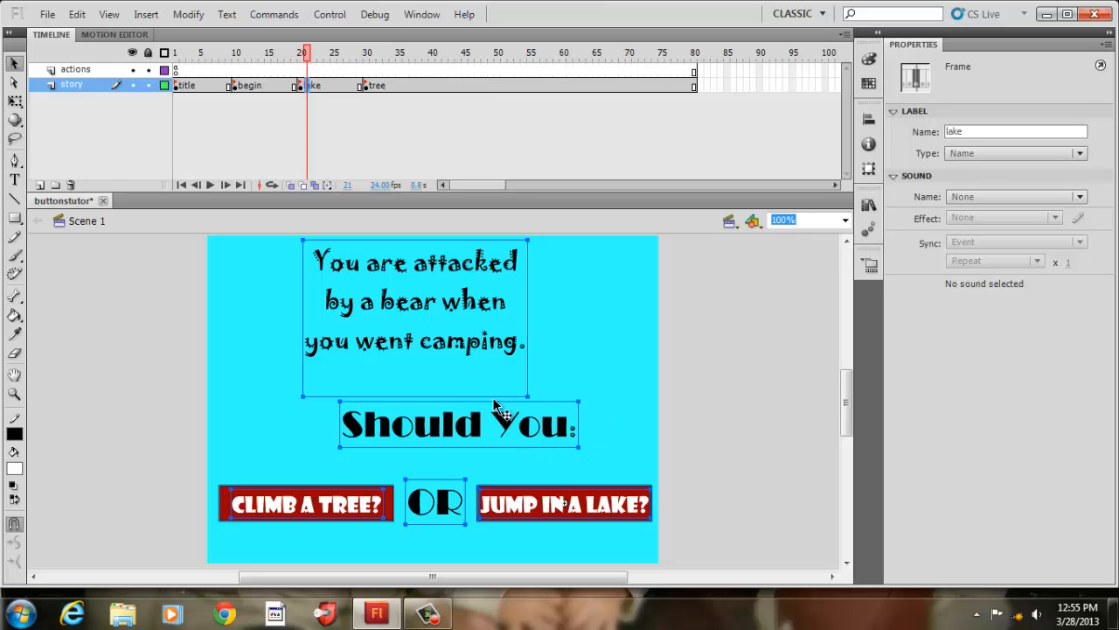
double_click(516, 347)
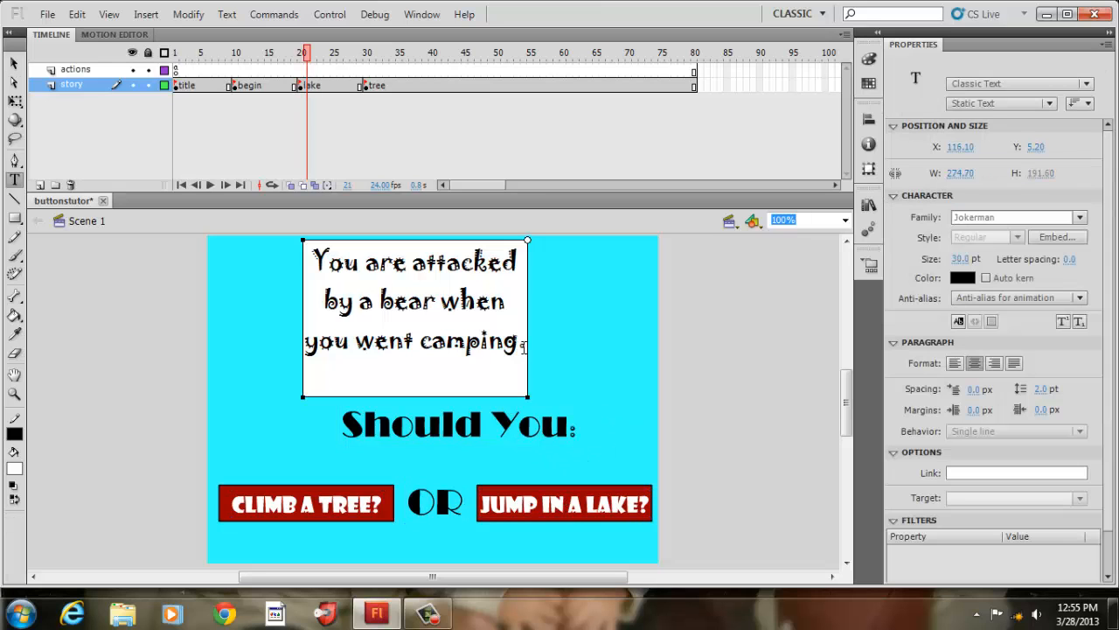
drag(450, 377, 313, 252)
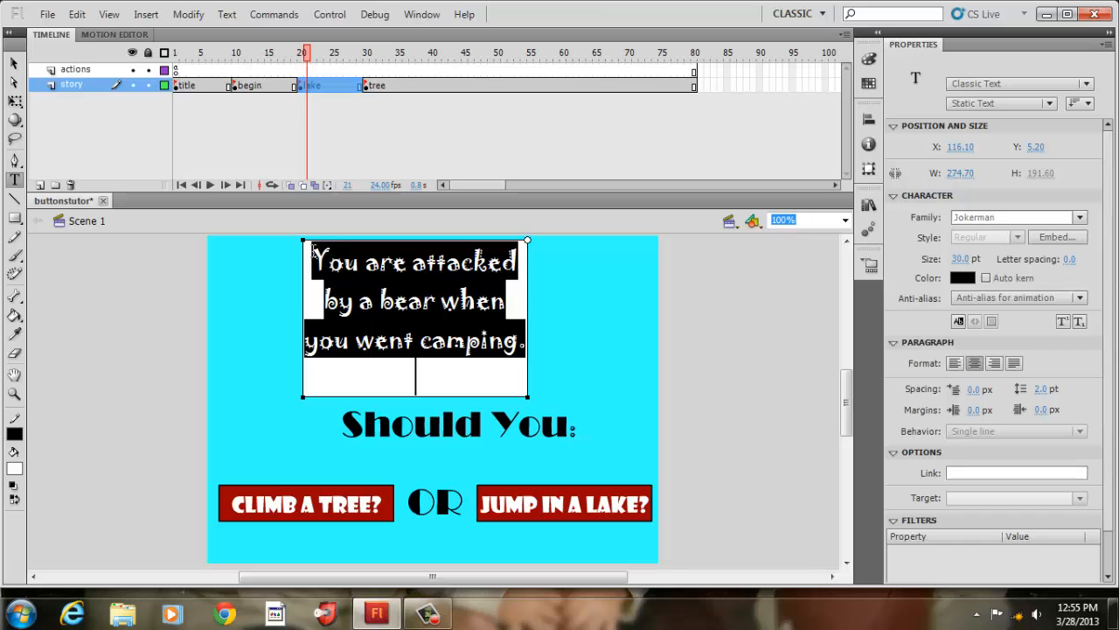
text(Luck)
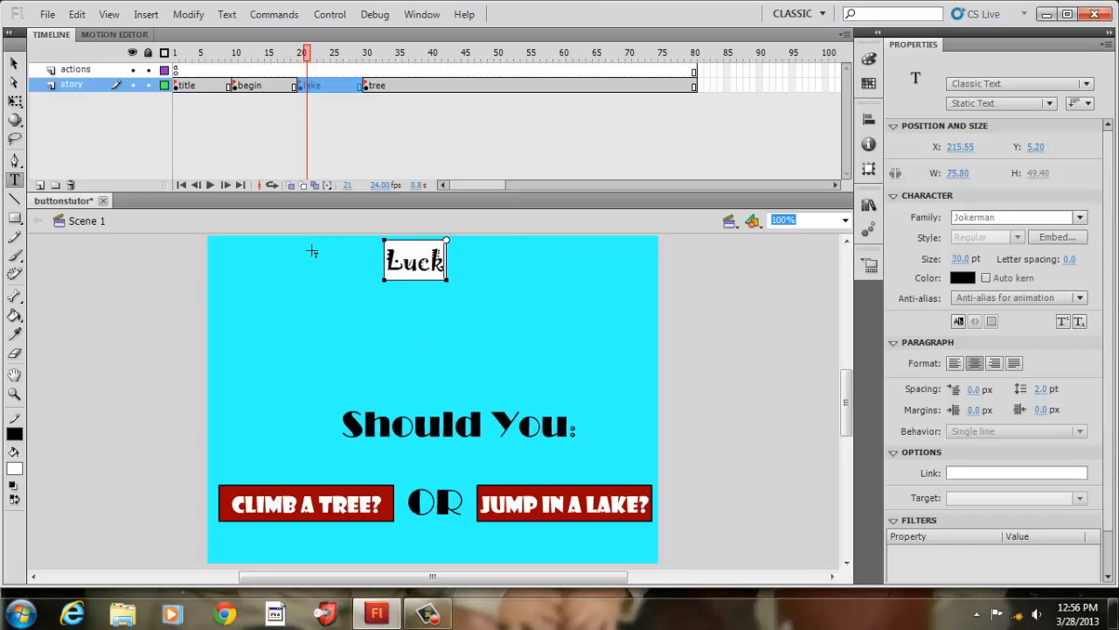
text(y You!)
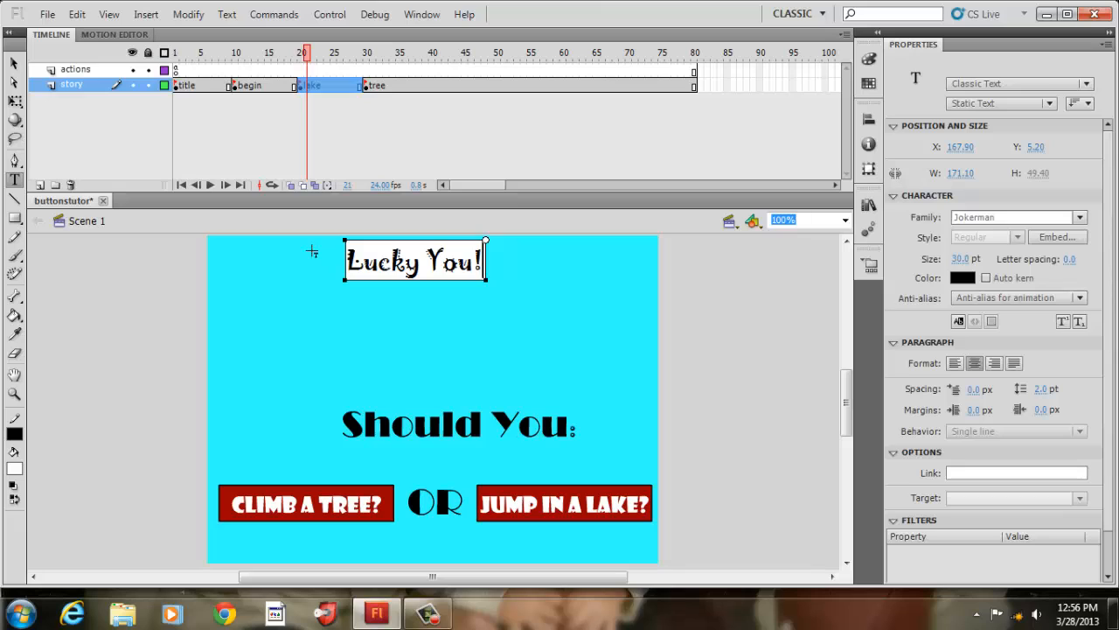
key(Return)
text(The )
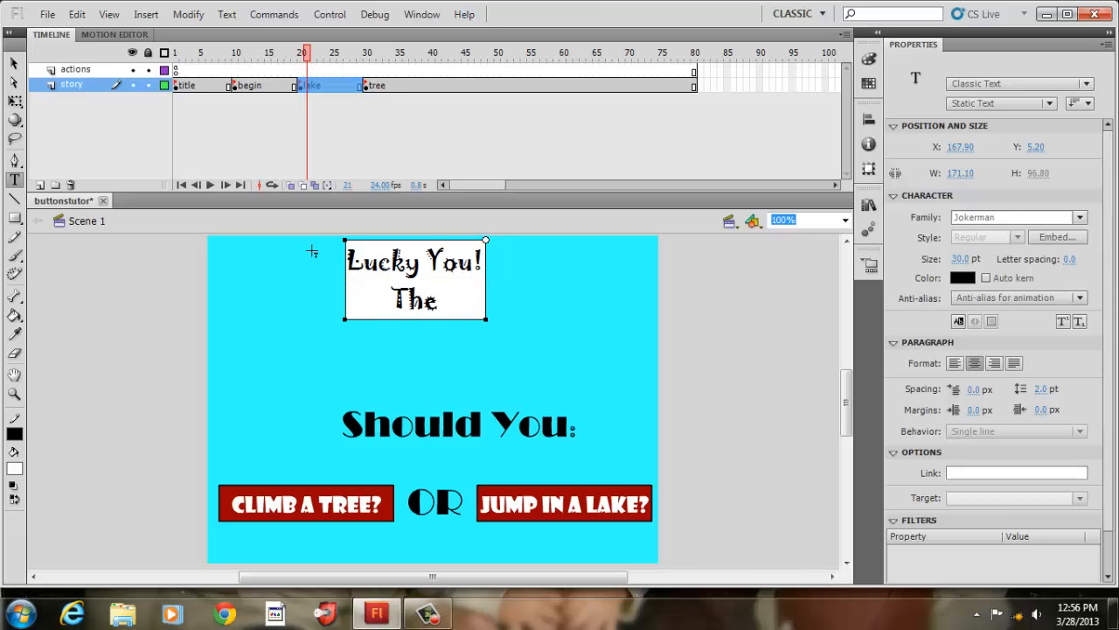
text(Bear )
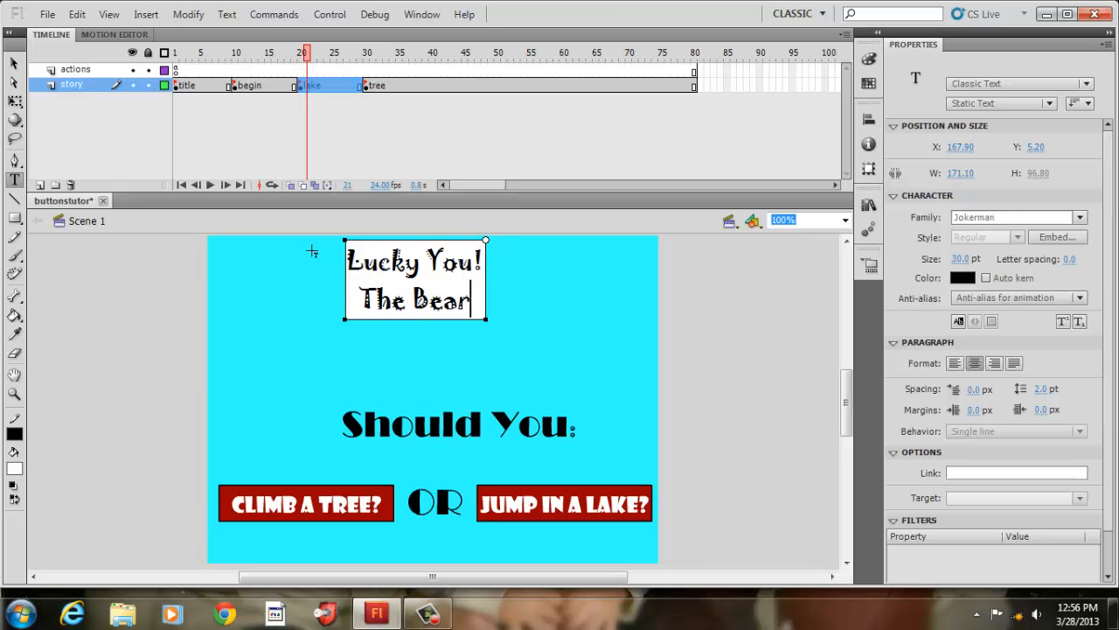
text(Does)
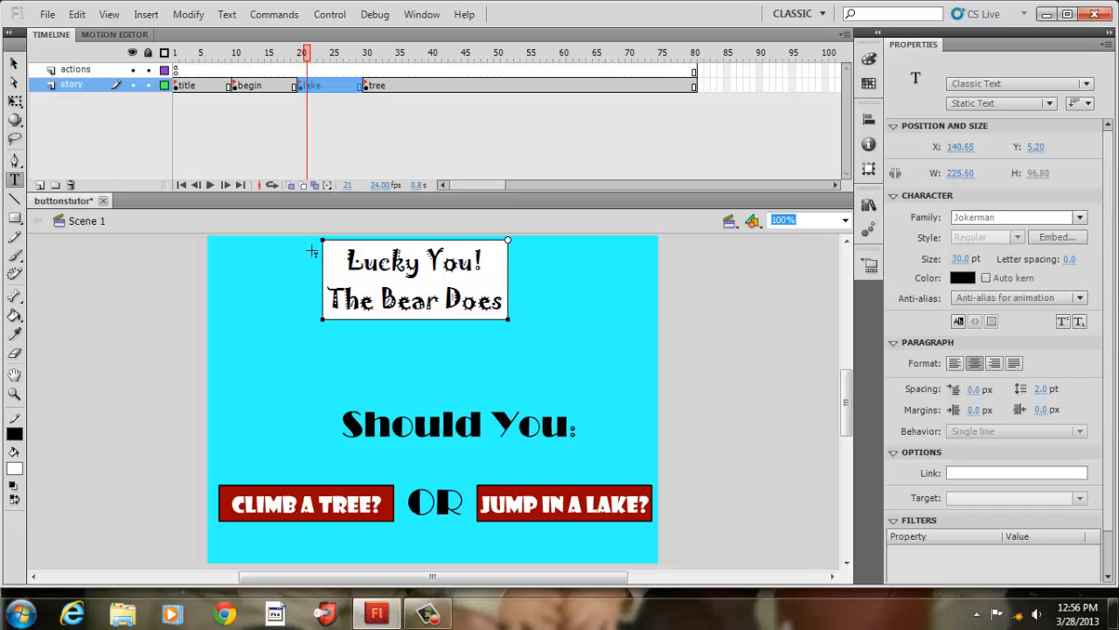
text( Not)
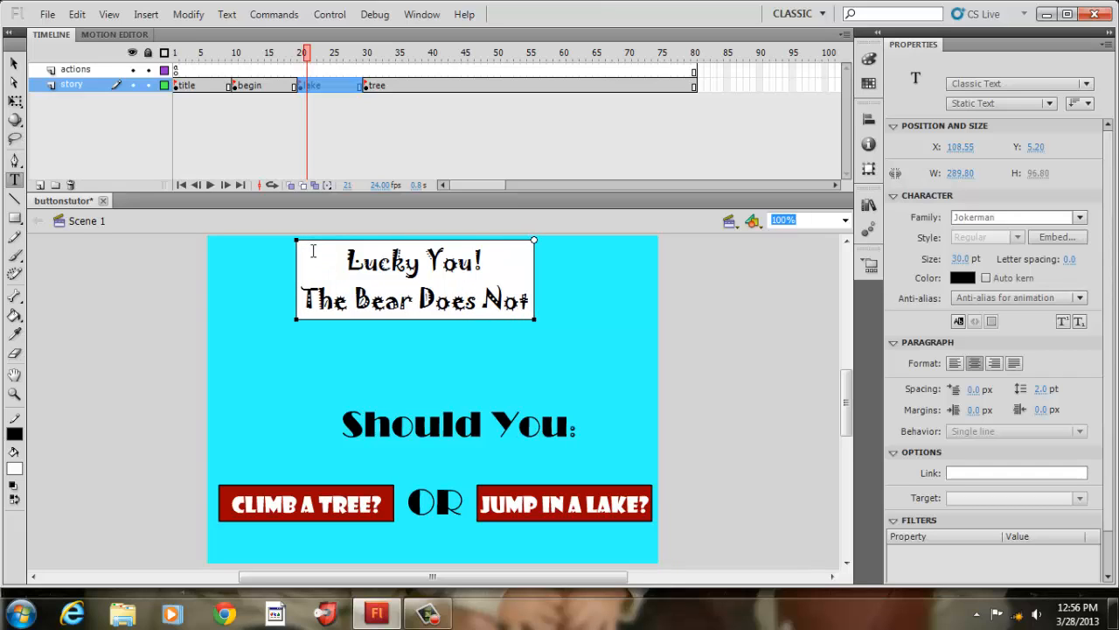
text( Like)
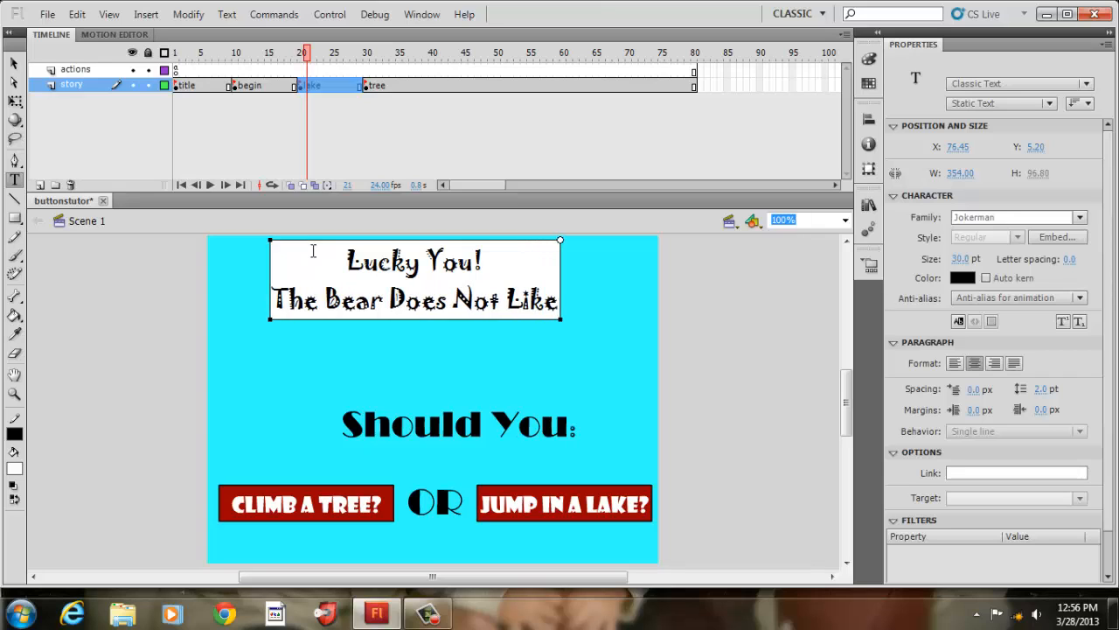
Step: Add a third line reading "Water and you escape him." to the lake screen's story text
key(Return)
text(W)
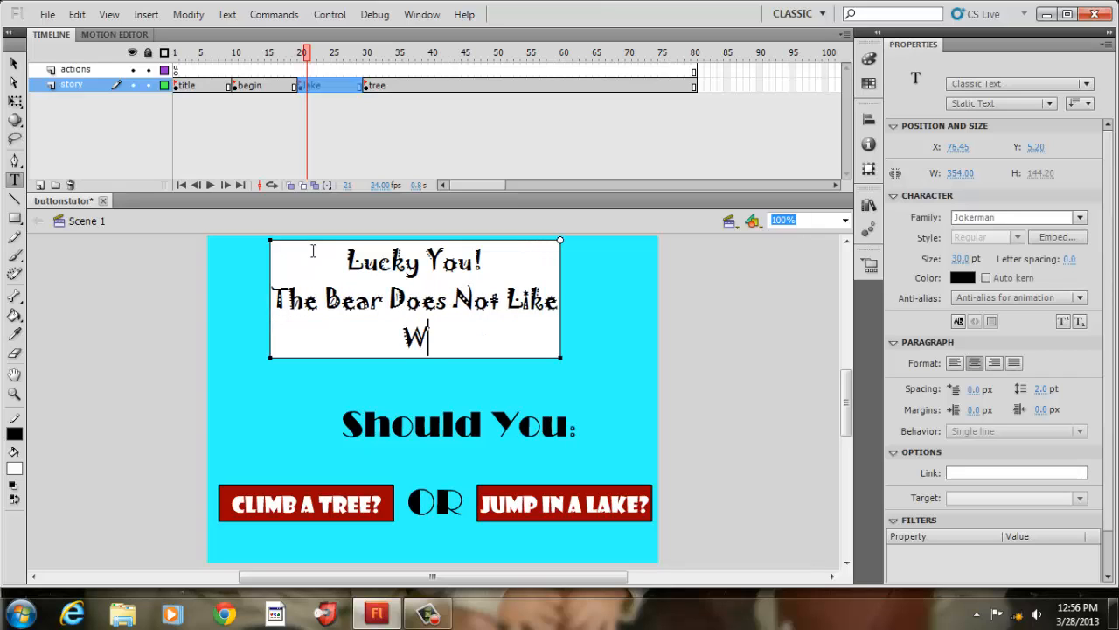
text(ater.)
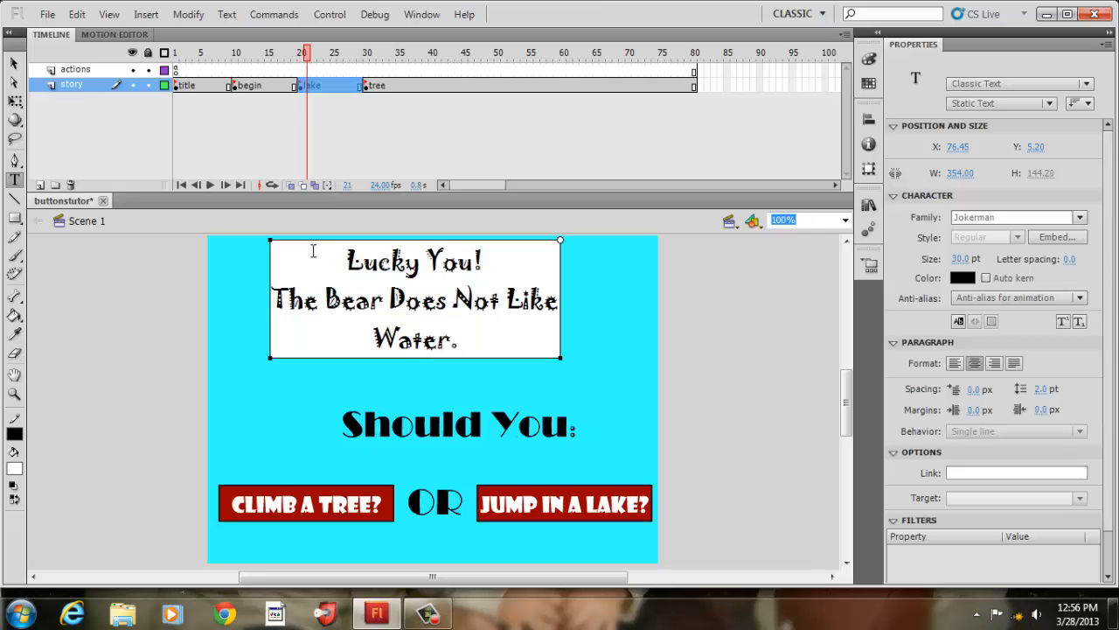
key(BackSpace)
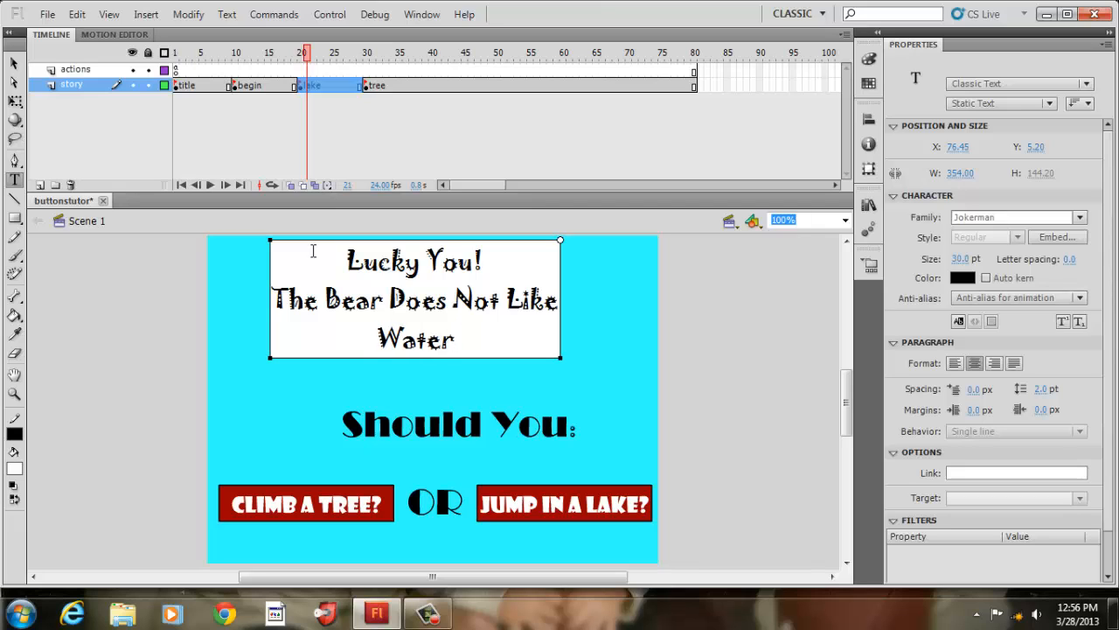
text(and you ex)
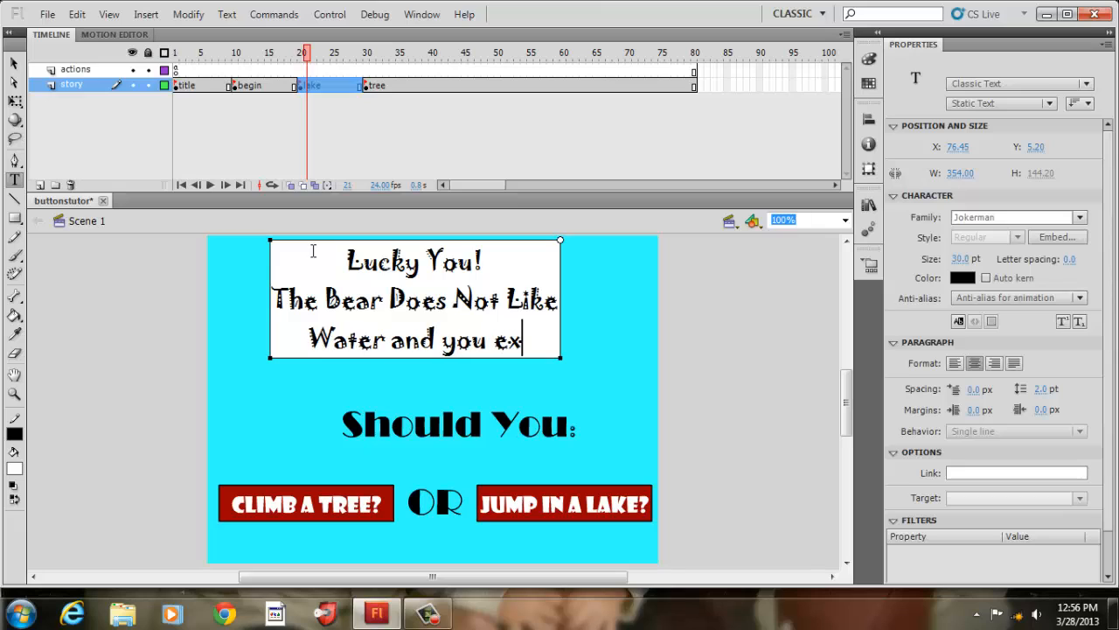
key(BackSpace)
text(scape)
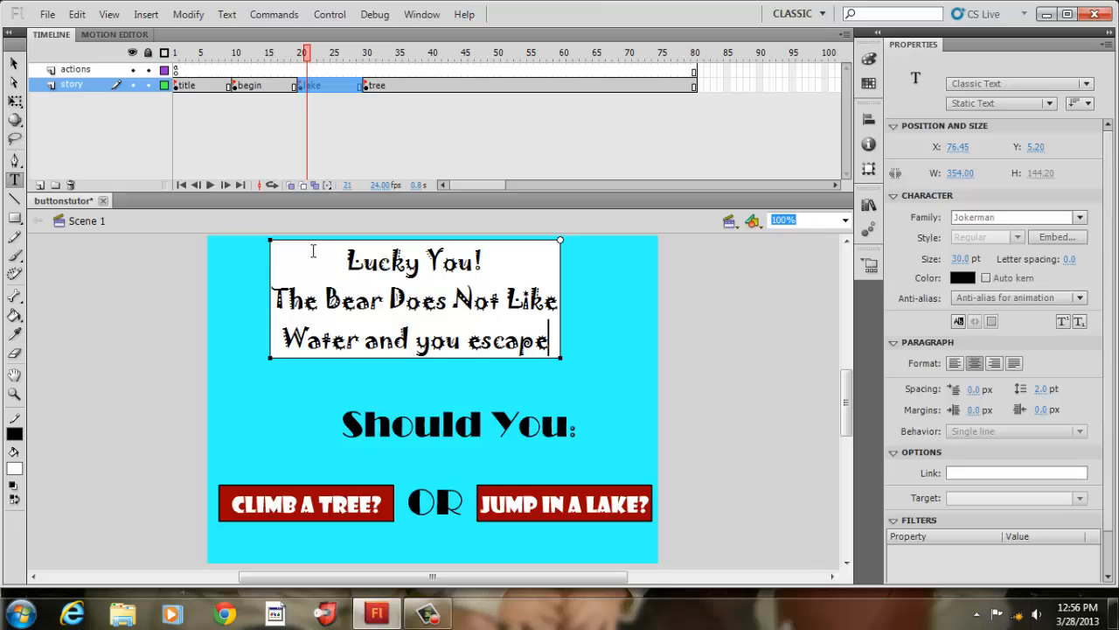
text( hi)
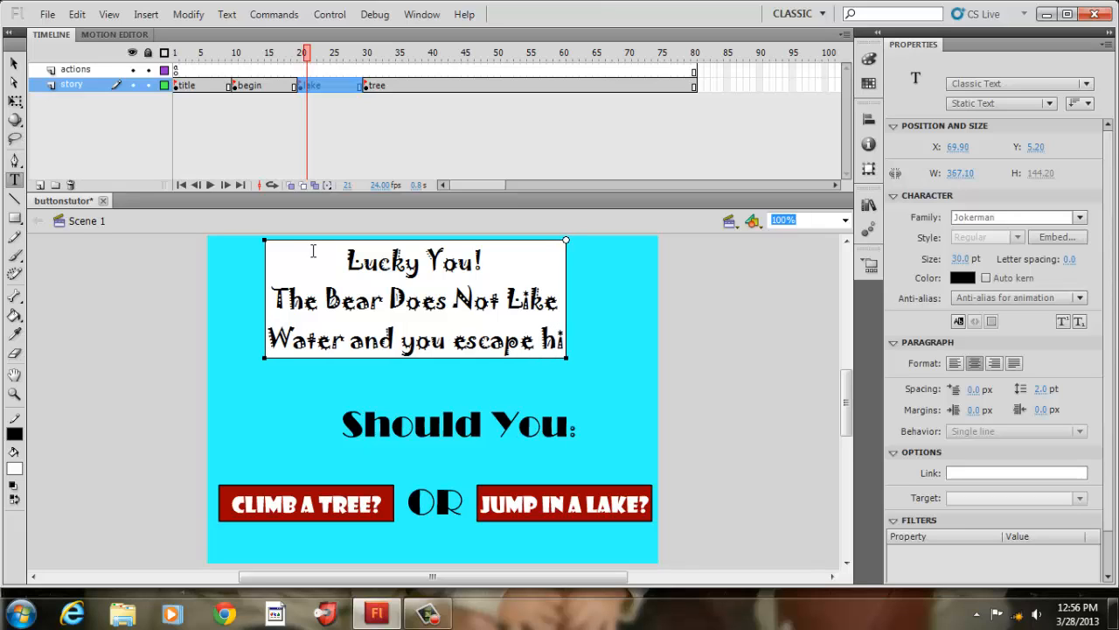
text(m.)
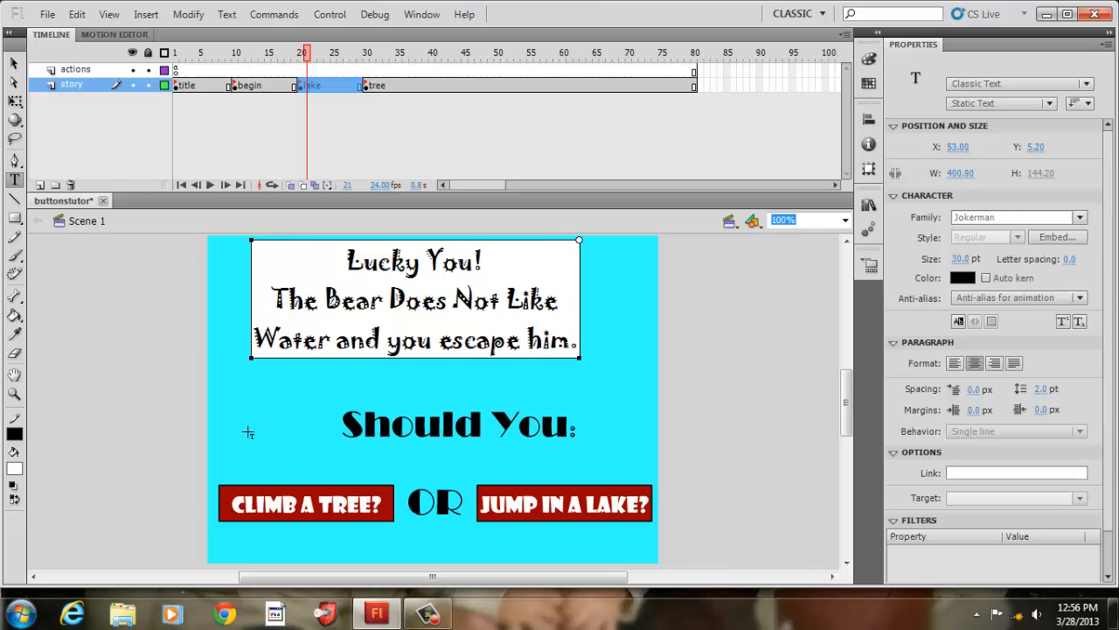
Step: Replace the "CLIMB A TREE?" button label on the lake screen with "SWIM FOR SHORE?"
click(361, 505)
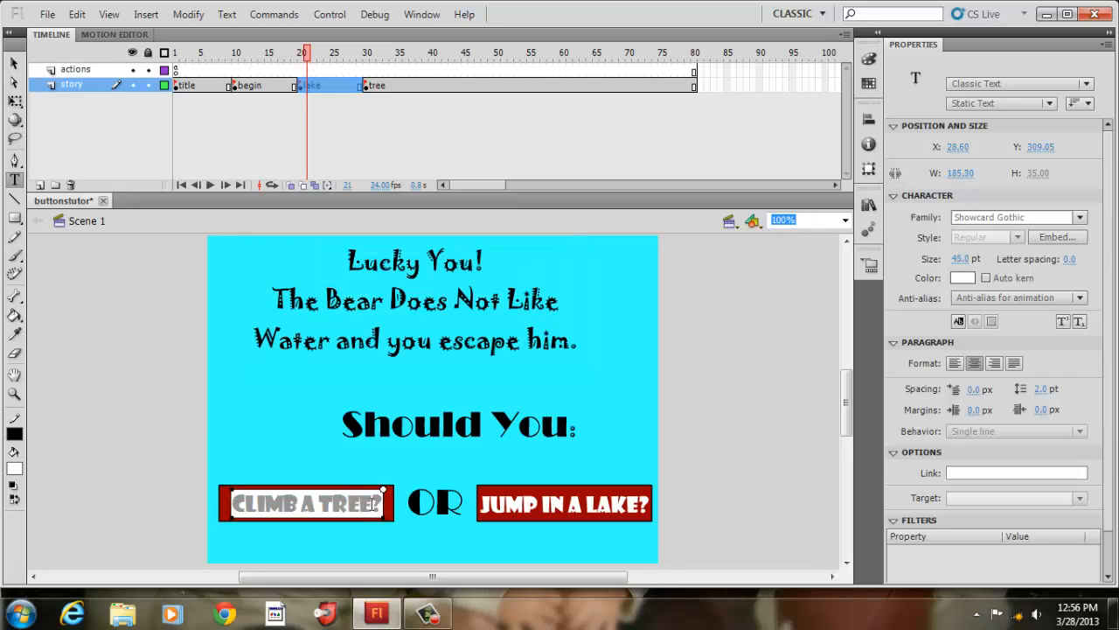
key(BackSpace)
key(BackSpace)
key(BackSpace)
key(BackSpace)
key(BackSpace)
key(BackSpace)
key(BackSpace)
key(BackSpace)
key(BackSpace)
key(BackSpace)
key(BackSpace)
key(BackSpace)
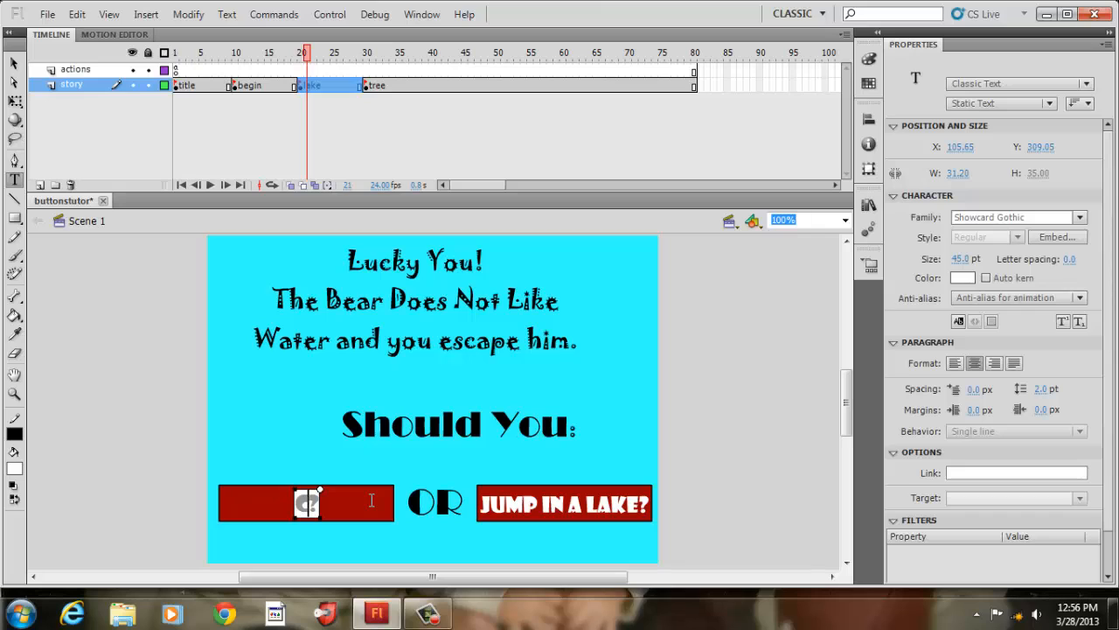
text(SWI)
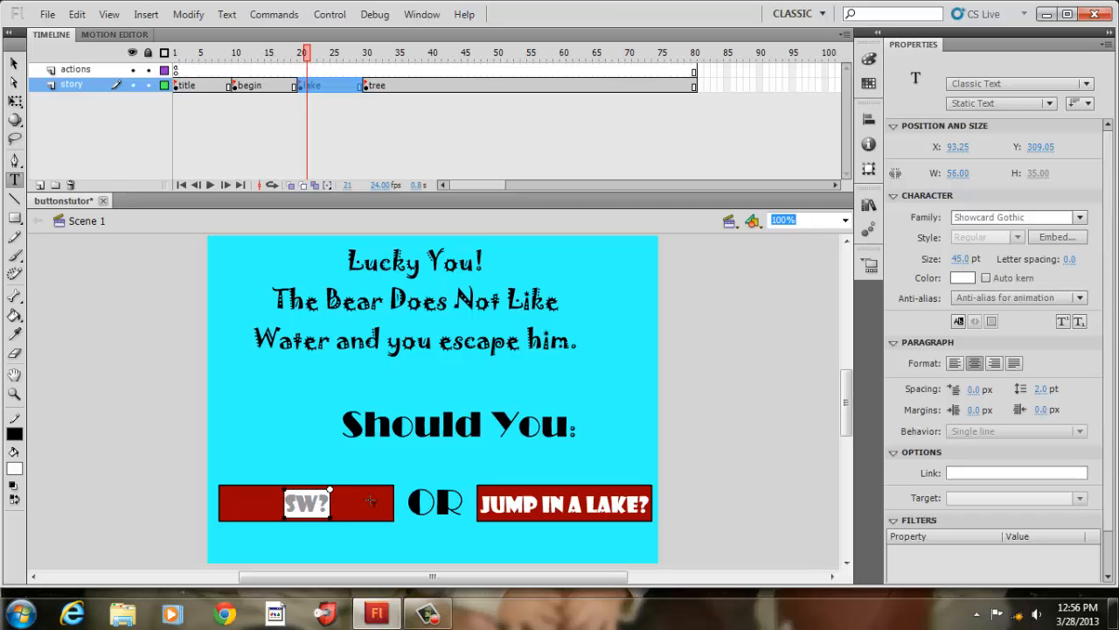
text(M)
text( FOR)
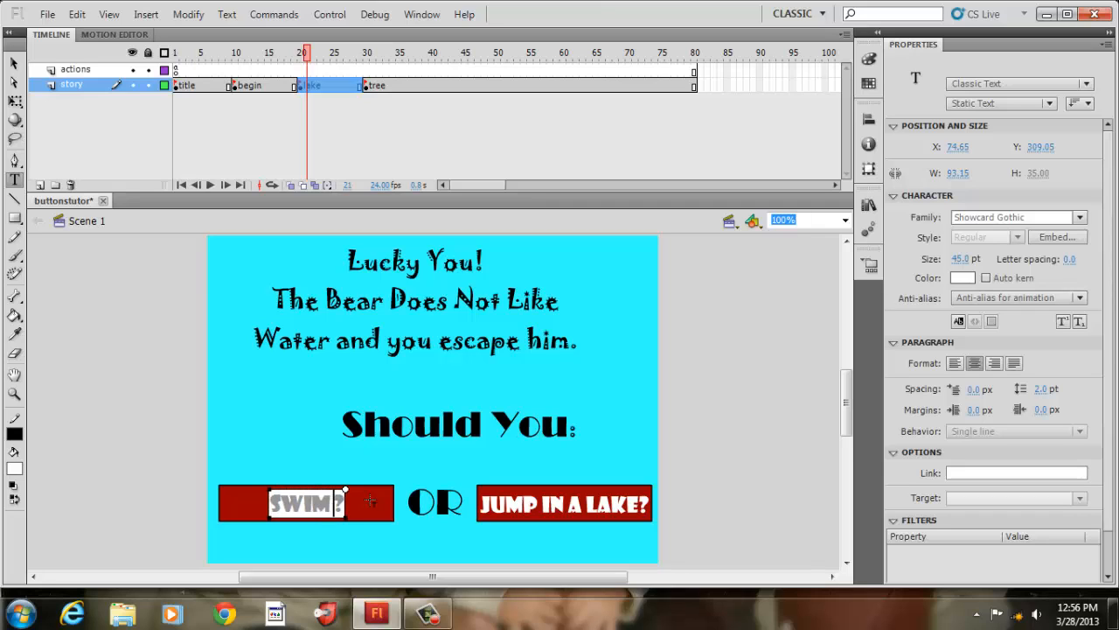
text( SHOR)
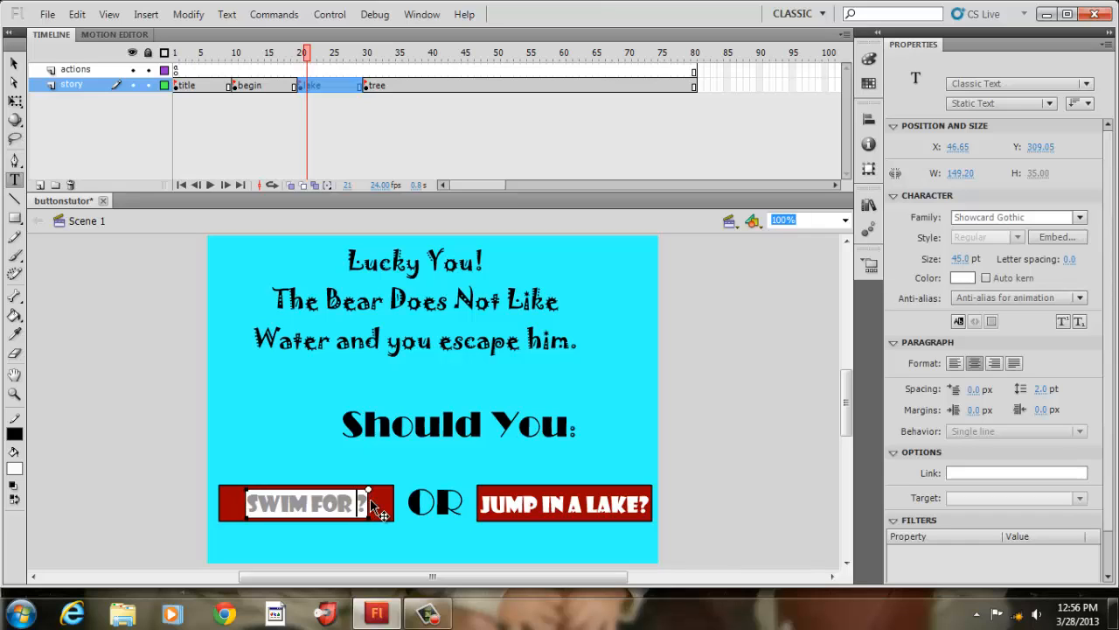
text(E)
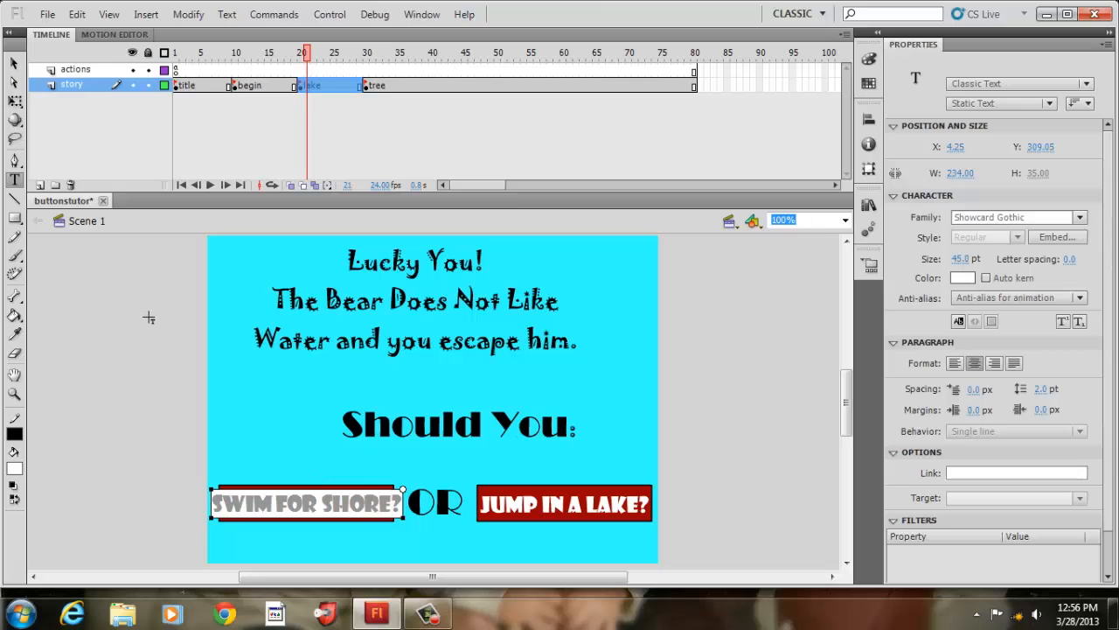
Step: Set the "SWIM FOR SHORE?" label's font size to 40 pt so it fits its red button, and finish text editing
click(14, 68)
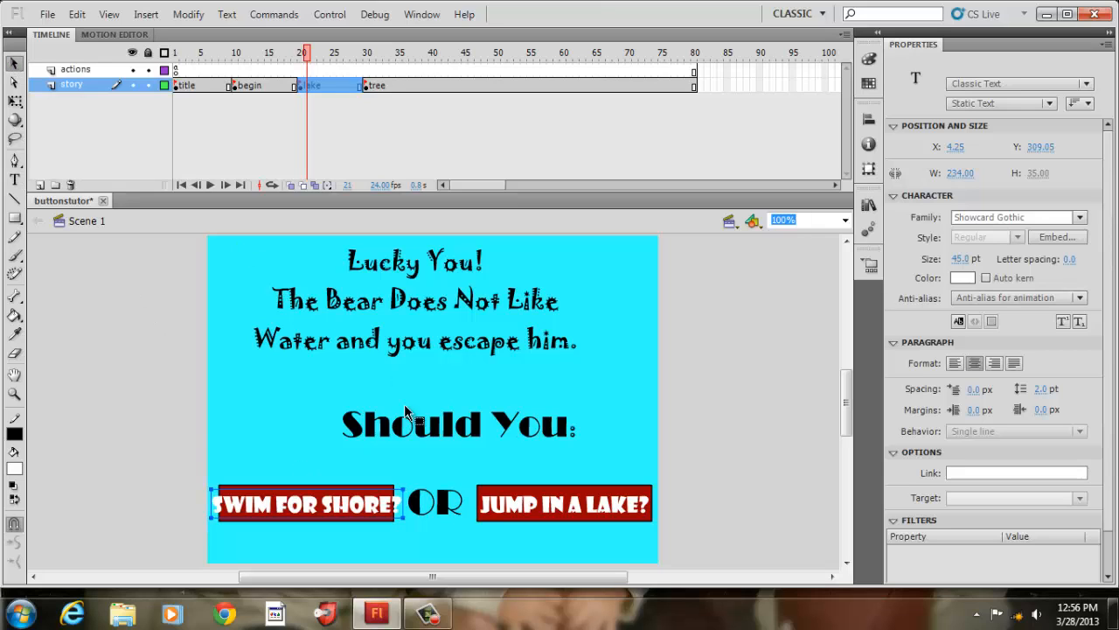
double_click(398, 511)
drag(399, 507, 208, 503)
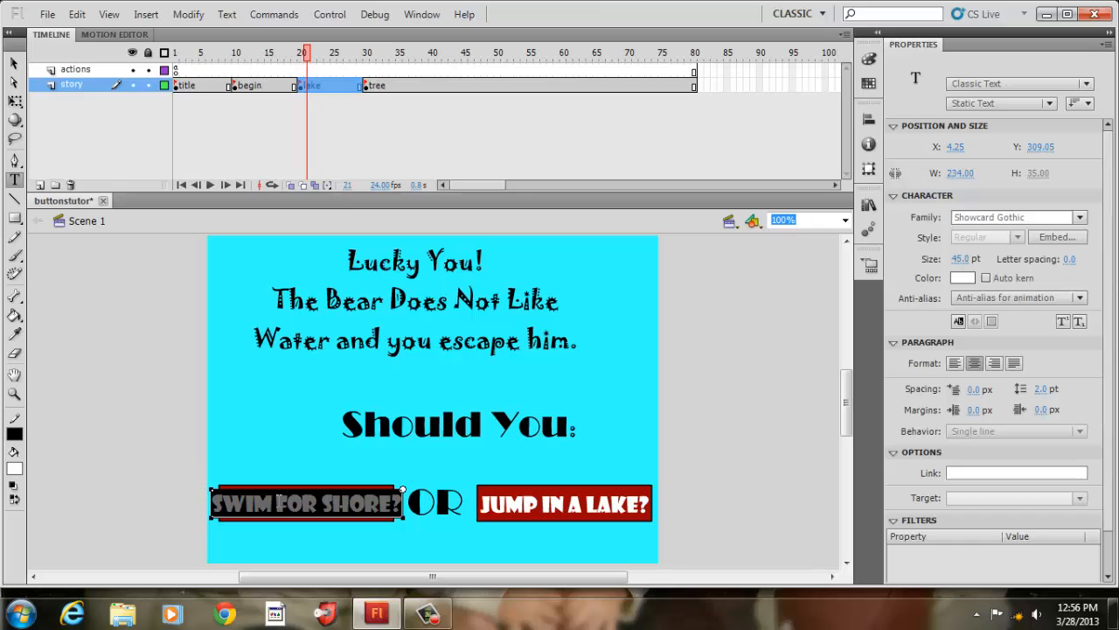
click(960, 259)
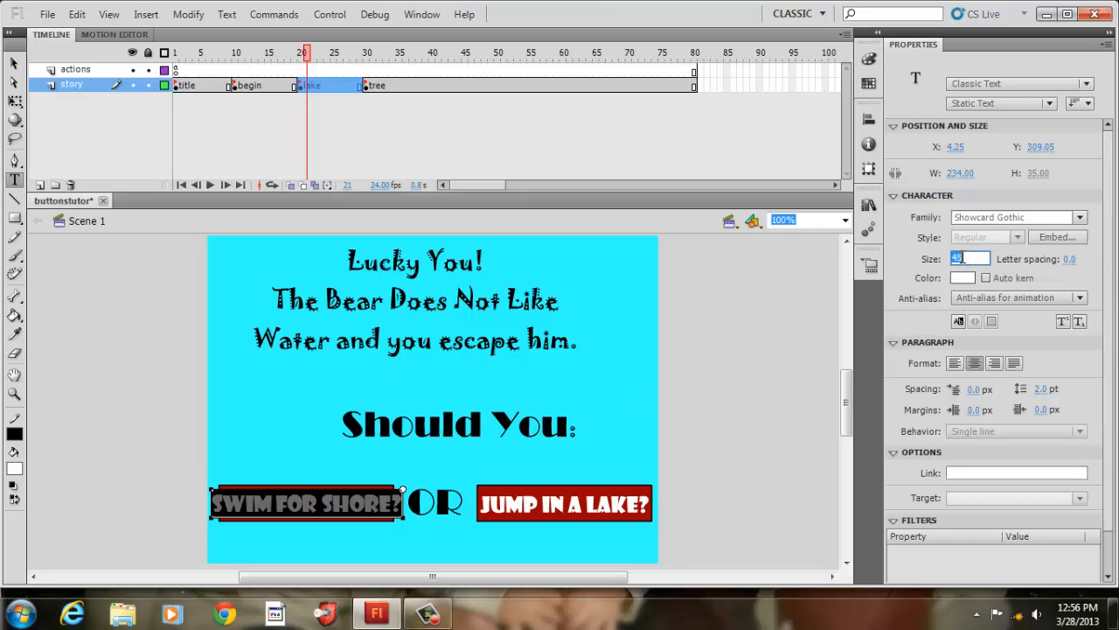
text(40)
click(768, 392)
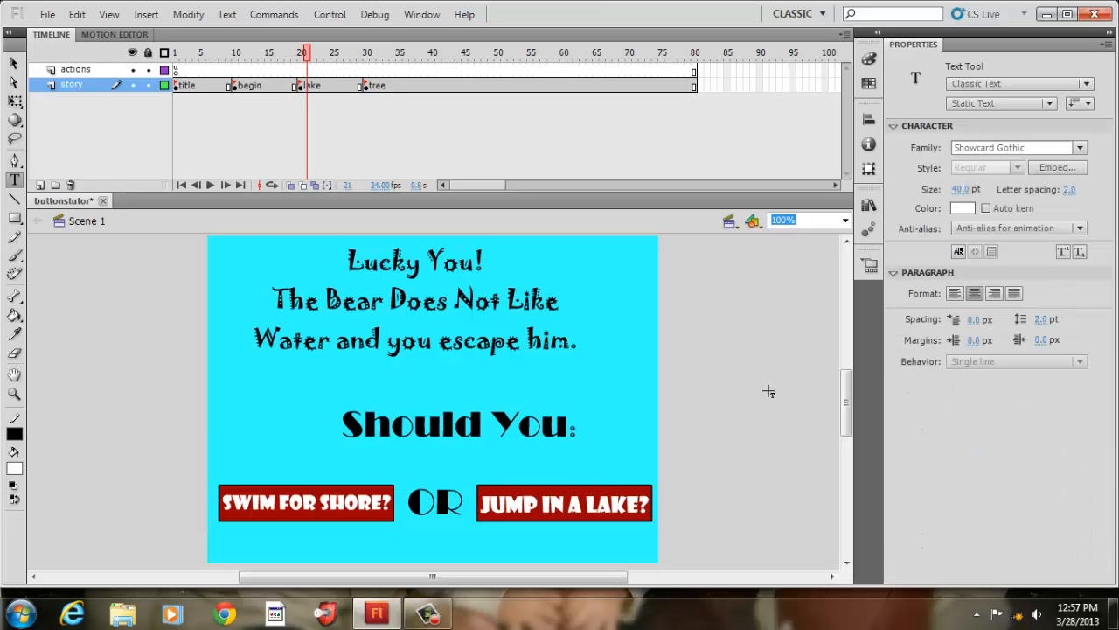
Step: Replace the "JUMP IN A LAKE?" button label on the lake screen with "CLIMB ON A LOG?"
click(648, 507)
drag(649, 506, 483, 510)
text(C)
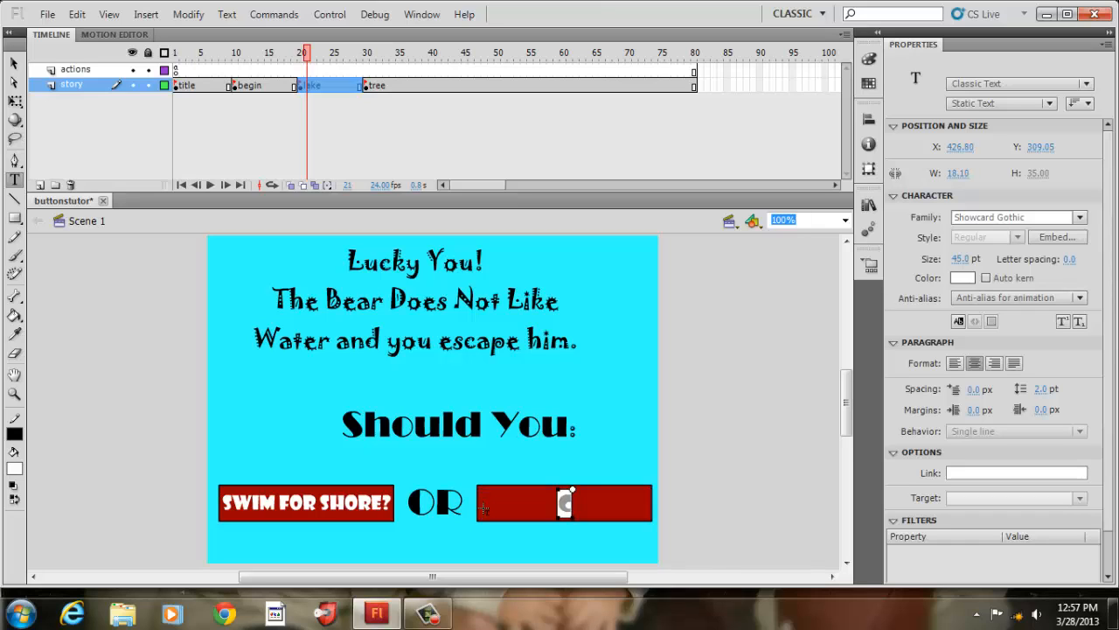
text(LIMB)
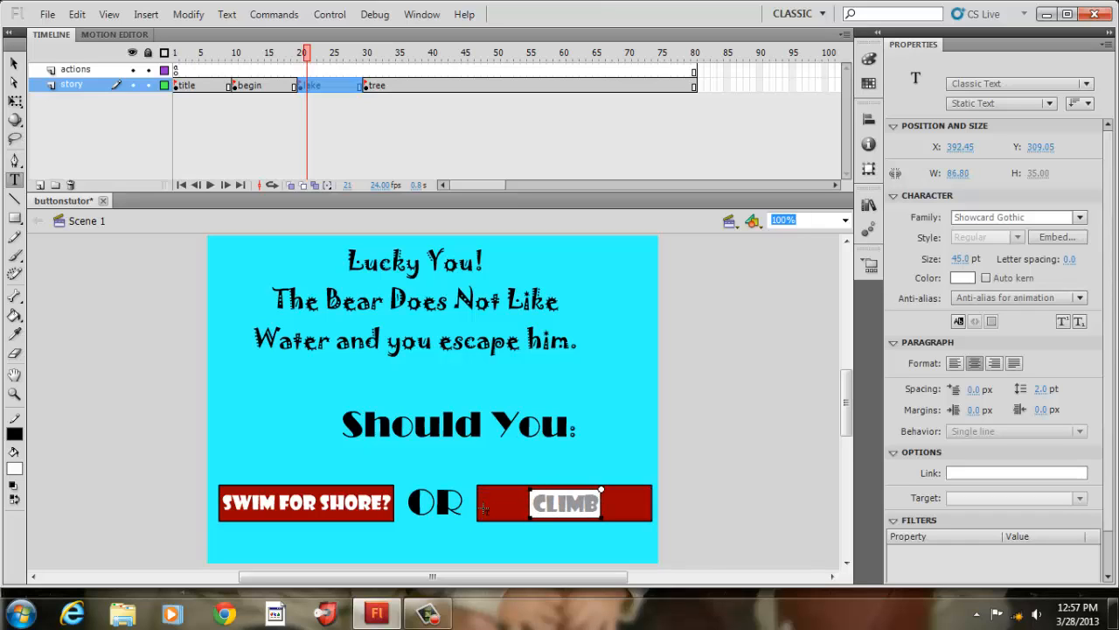
text( ON)
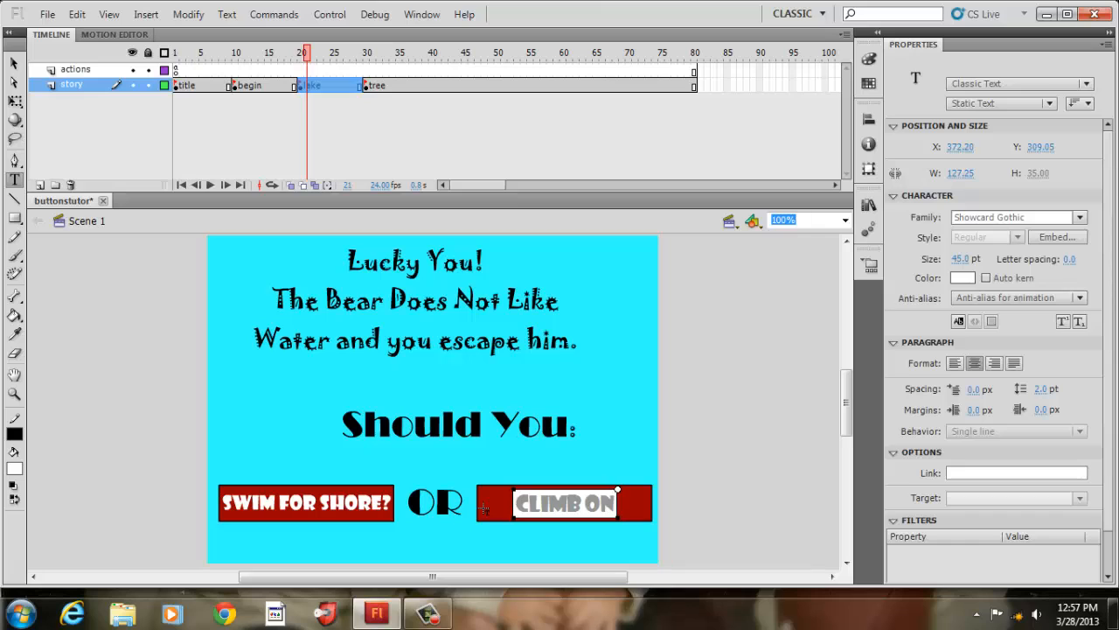
text( A LOG?)
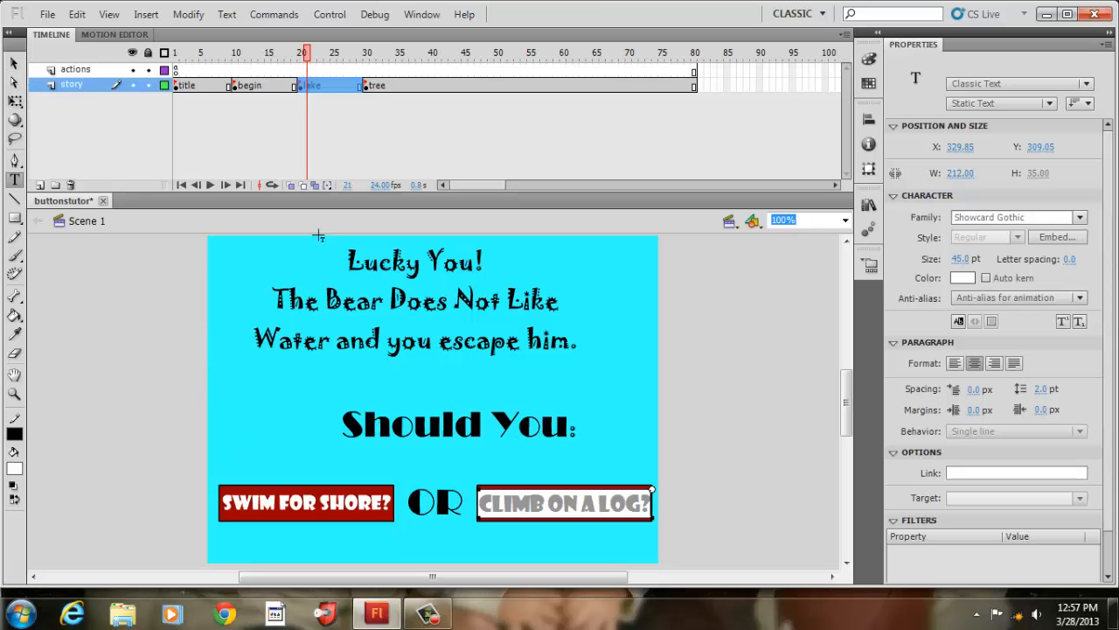
Step: On the tree screen, replace the bear-attack story text with "Sorry, but the bear climbs the tree and eats you!"
click(366, 85)
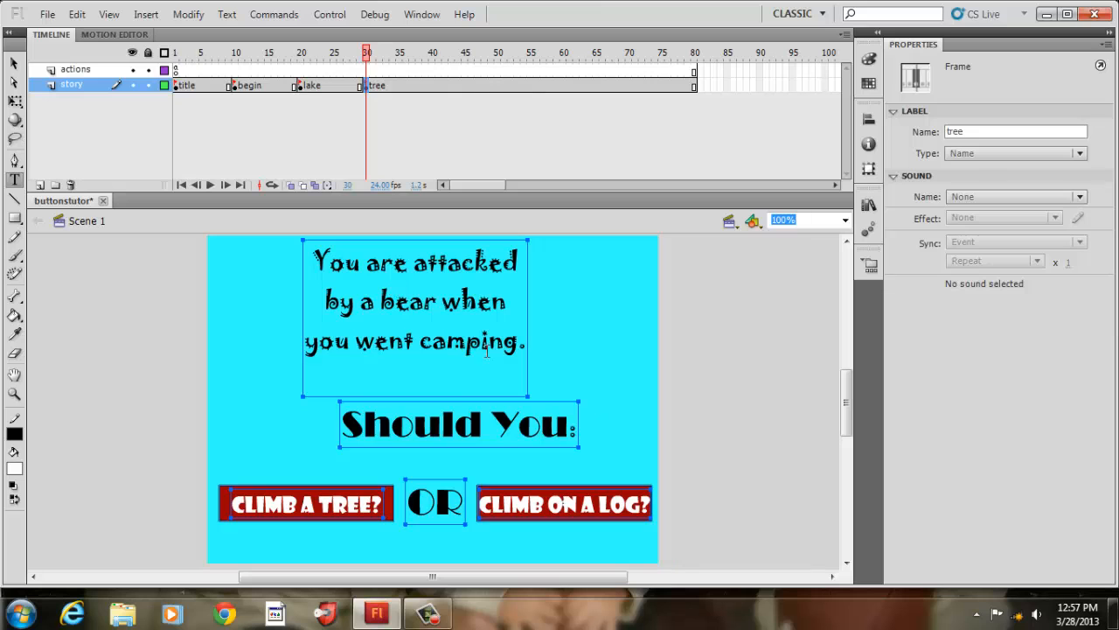
drag(521, 349, 307, 244)
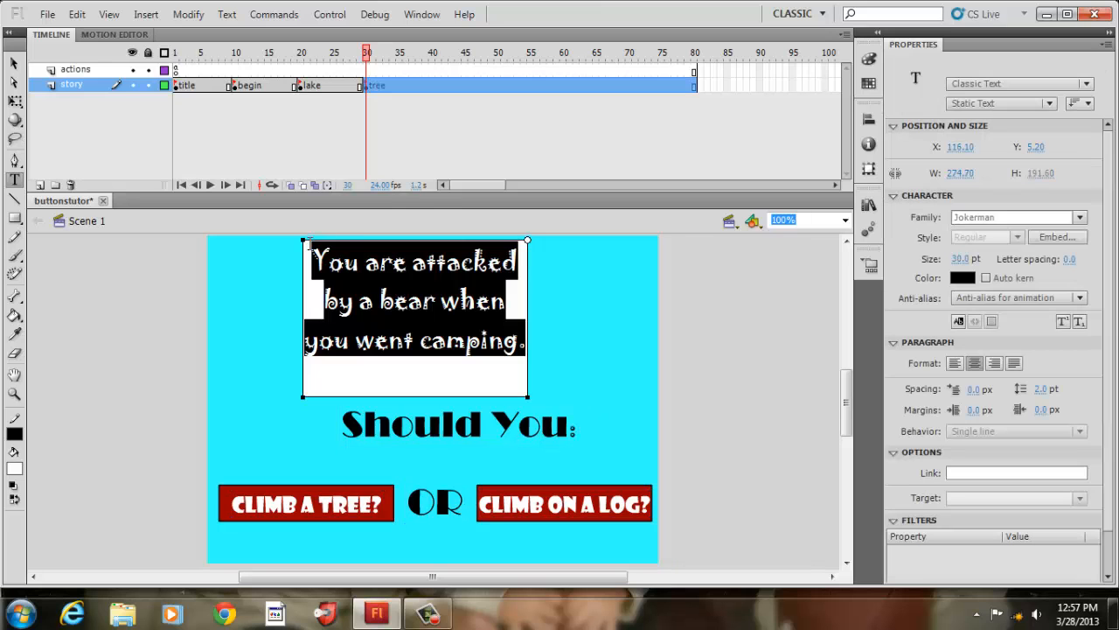
text(Sor)
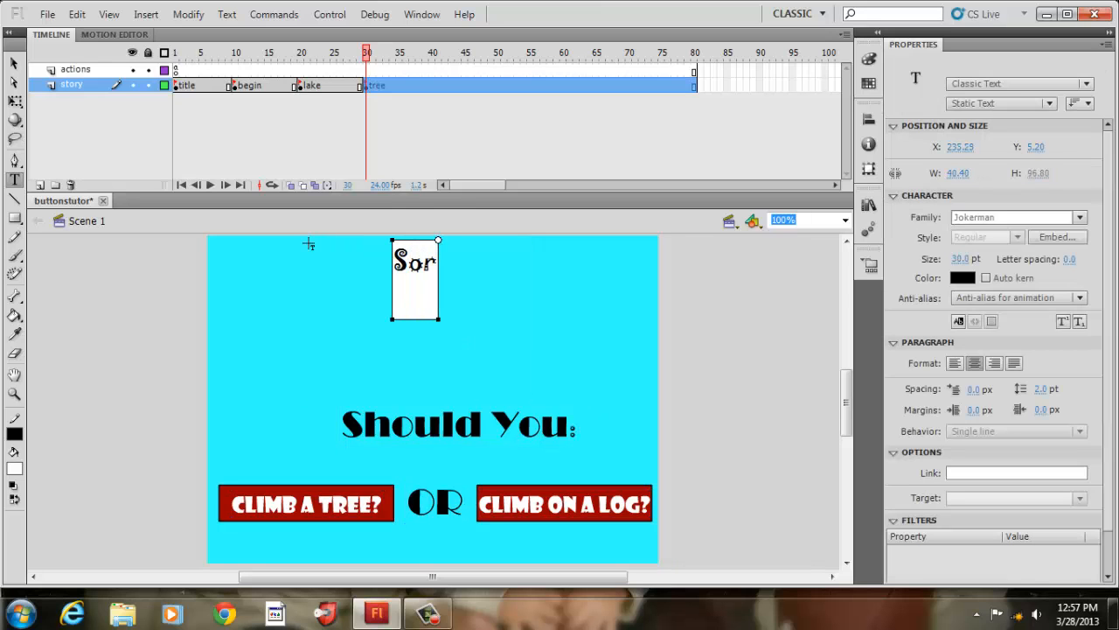
text(ry,)
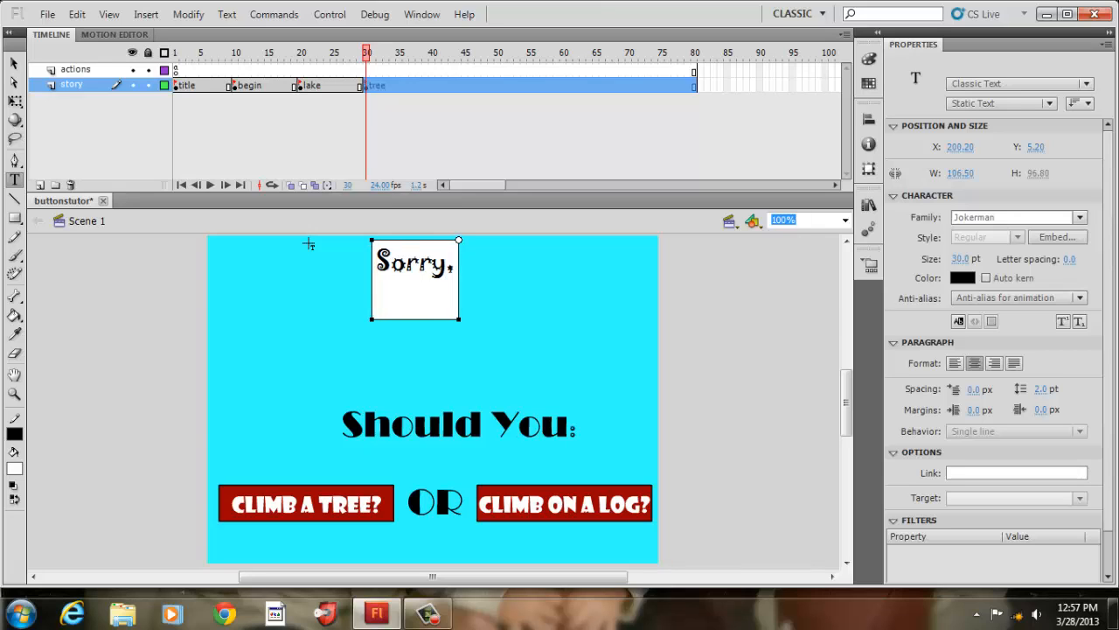
text( but the)
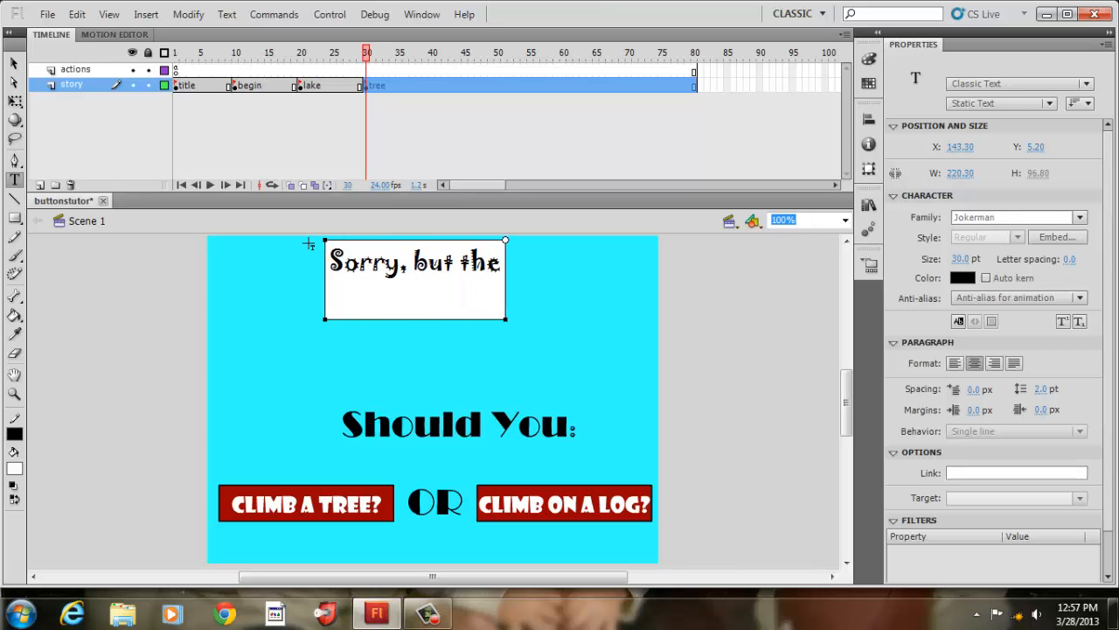
text( bear)
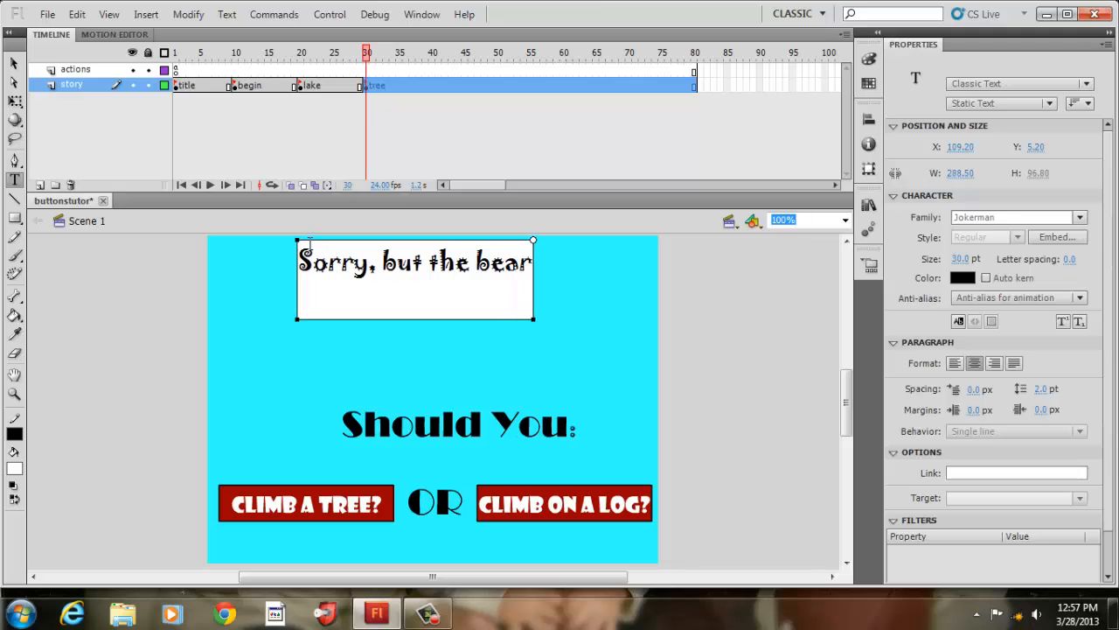
text( cli)
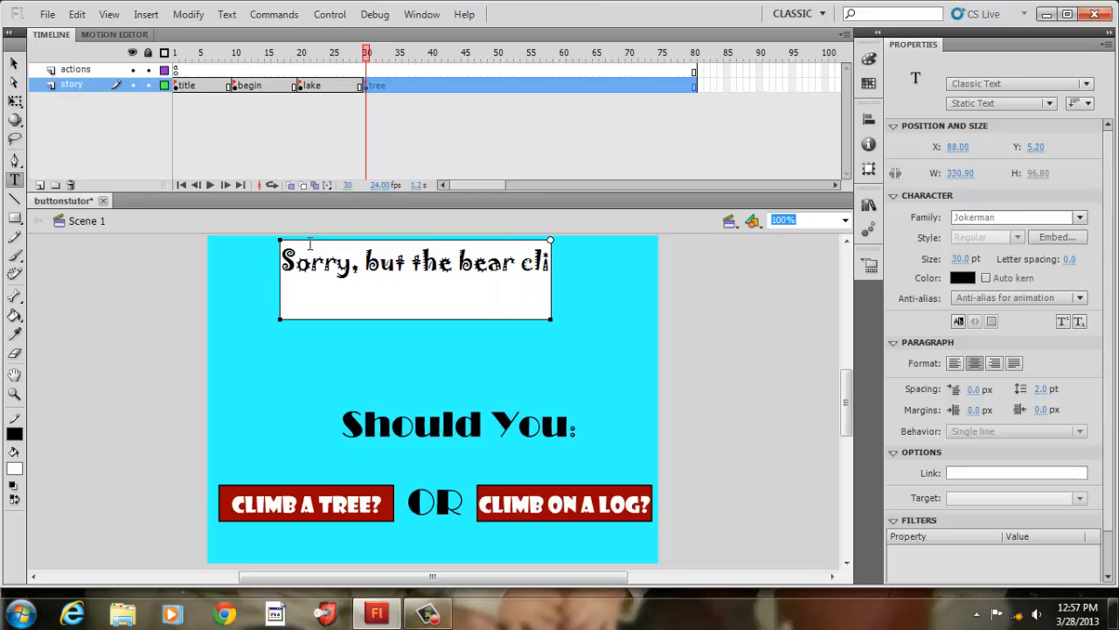
text(mbs the )
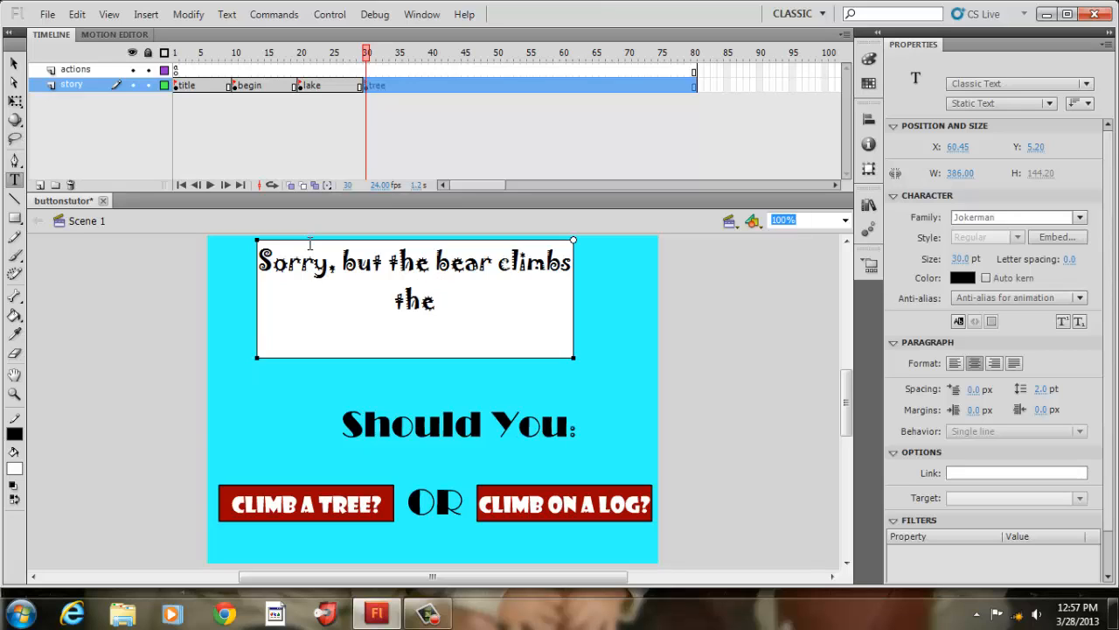
text(tree and eats y)
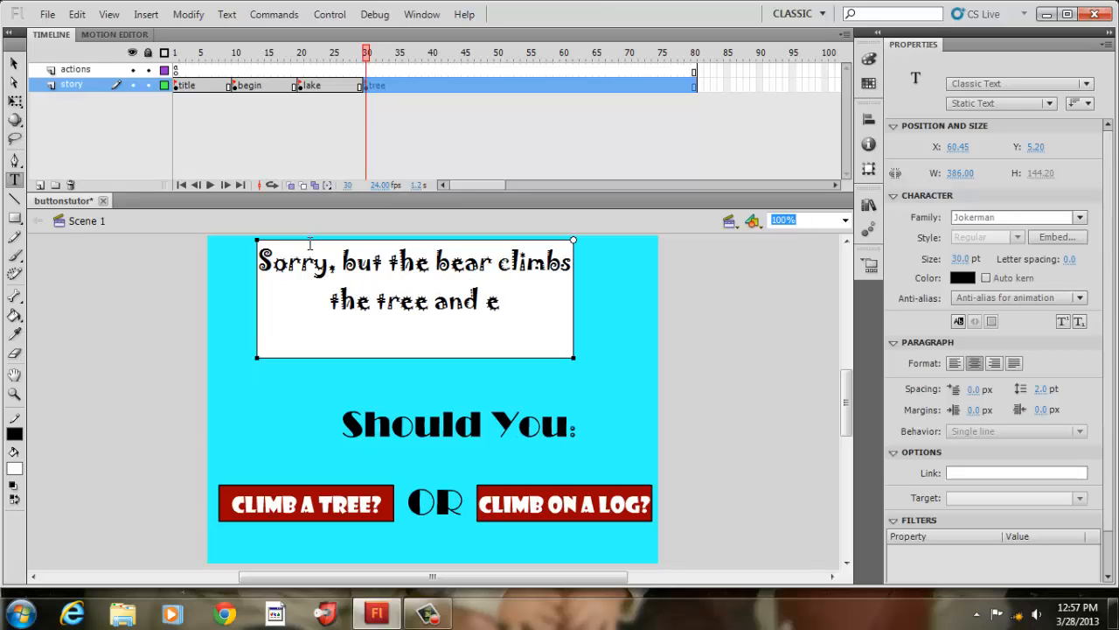
text(ou)
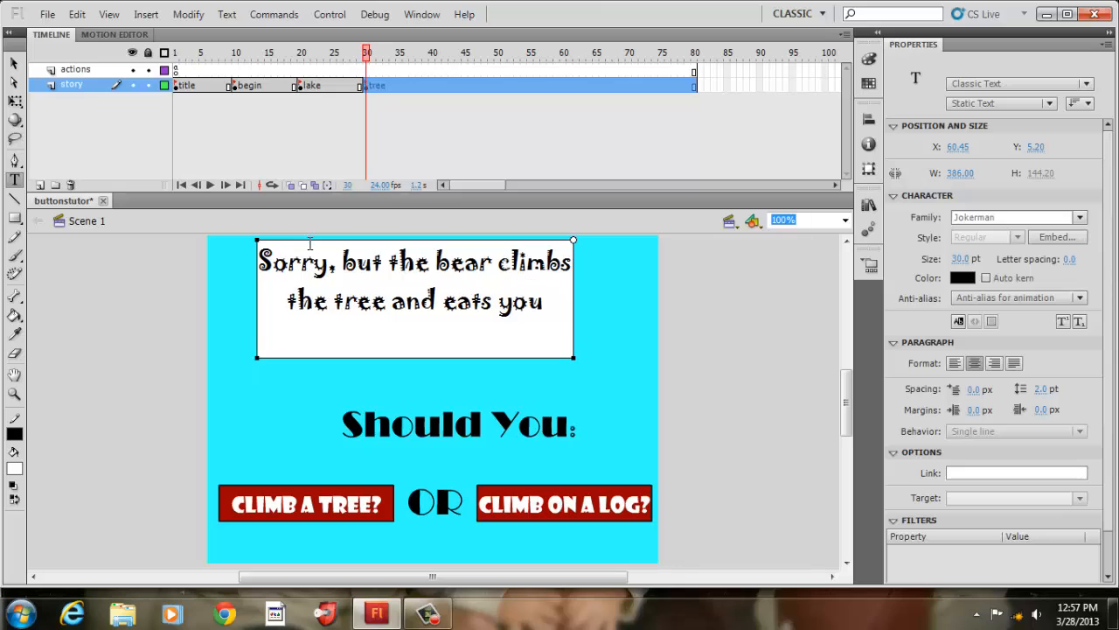
text(!)
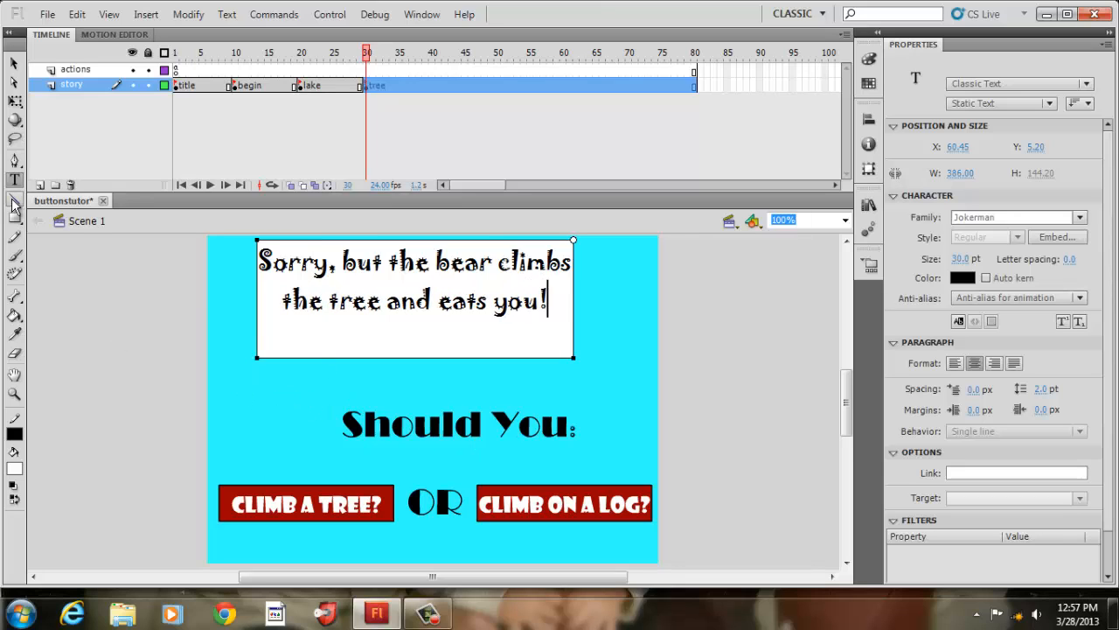
click(14, 63)
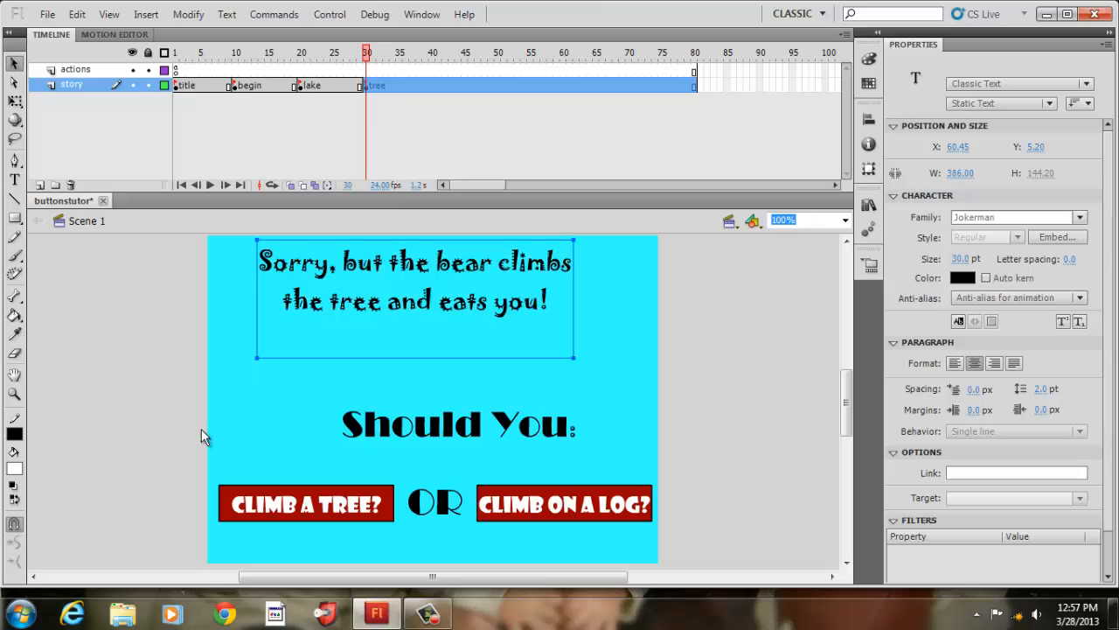
click(228, 391)
Step: Change the "Should You:" heading on the tree screen to "Would you Lie To:" and finish text editing
double_click(559, 442)
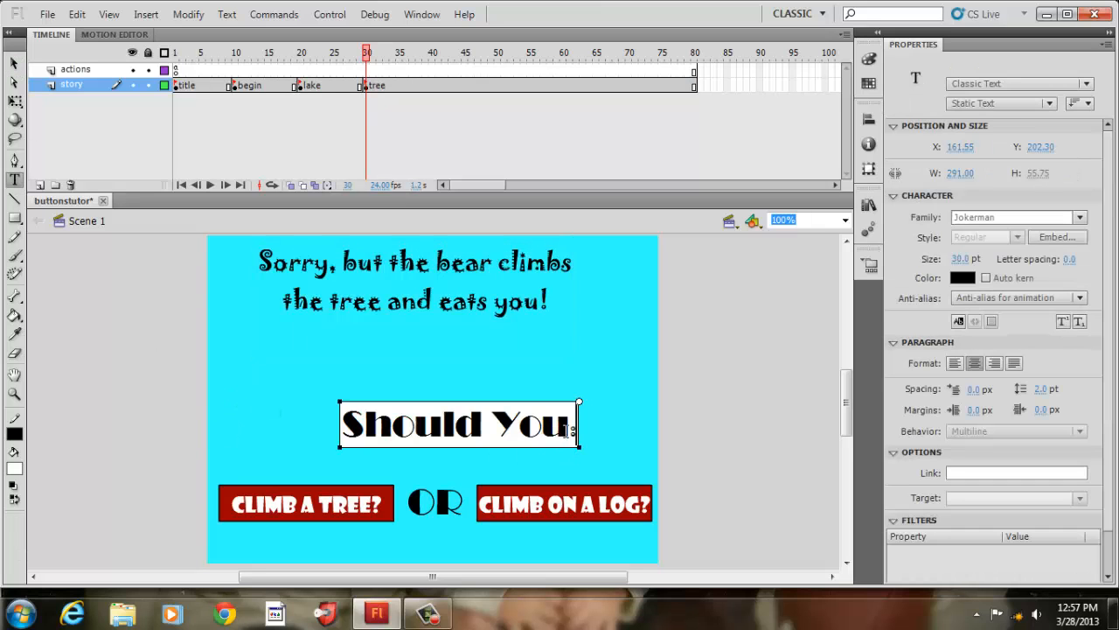
drag(371, 424, 344, 442)
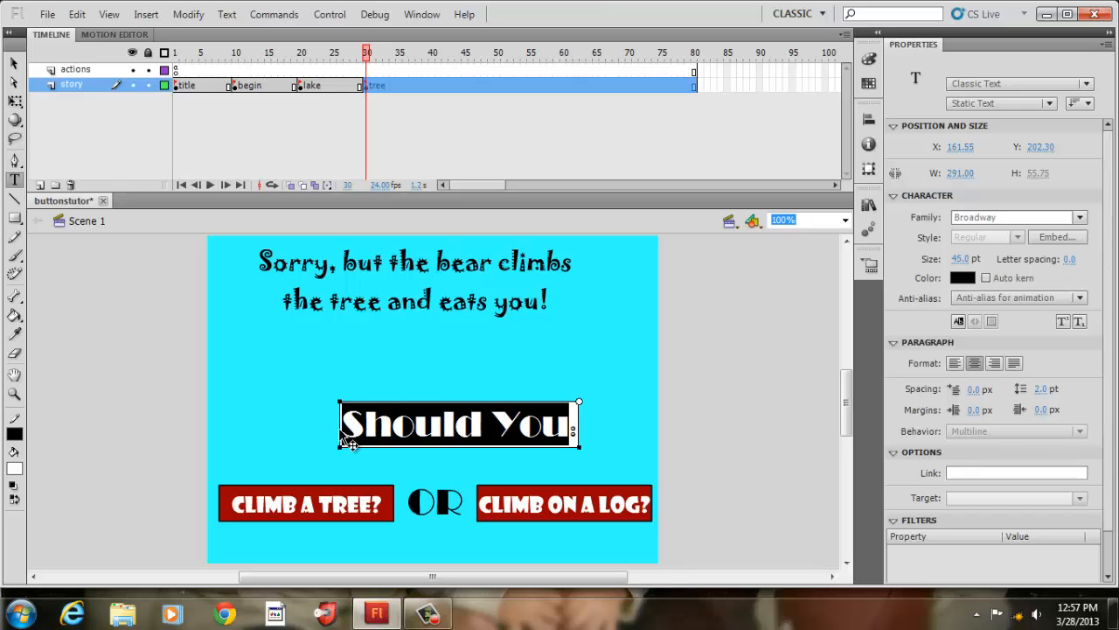
text(Would)
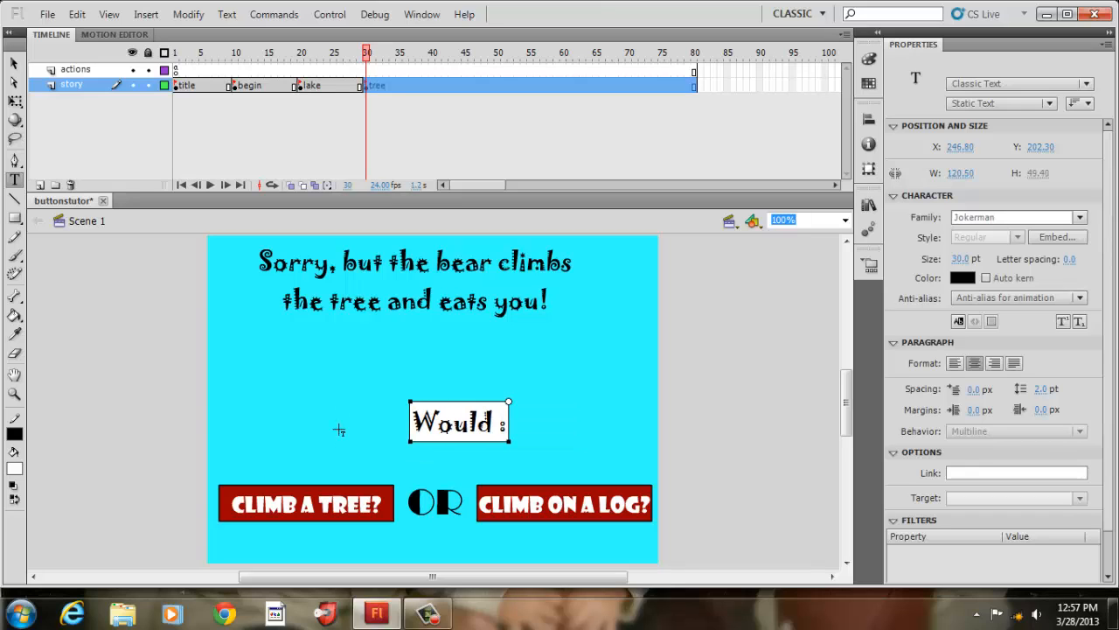
text( you )
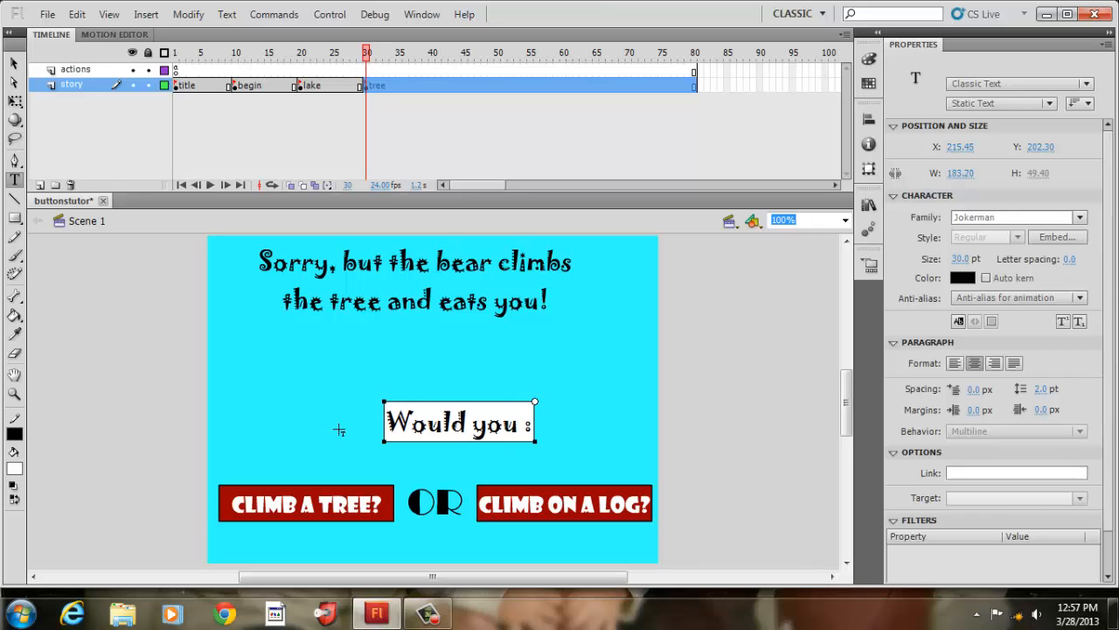
text(Lie )
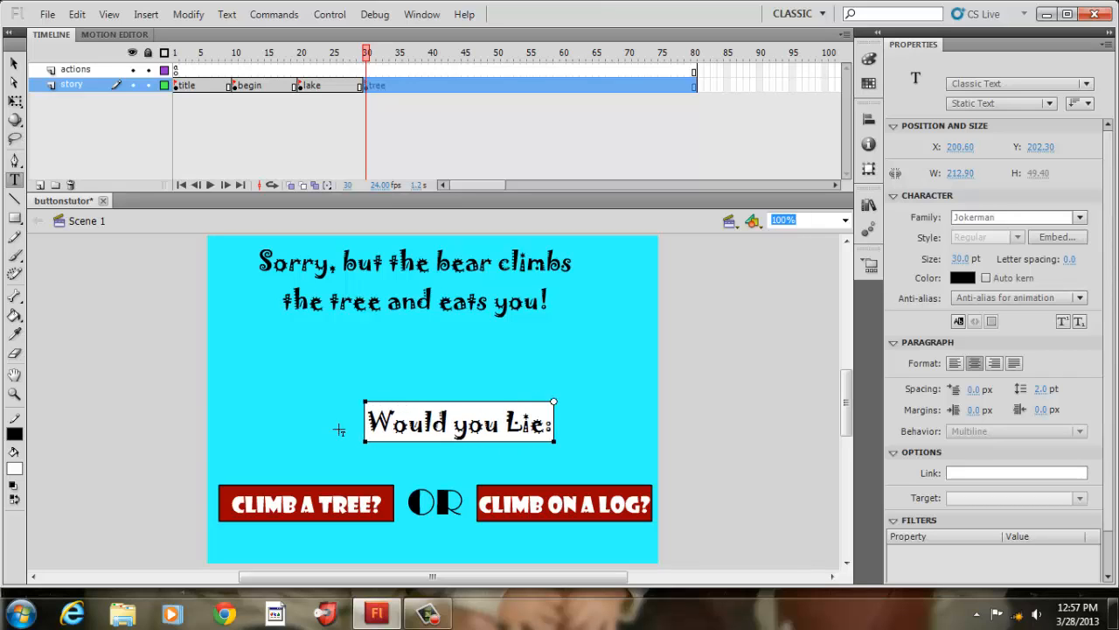
text(To)
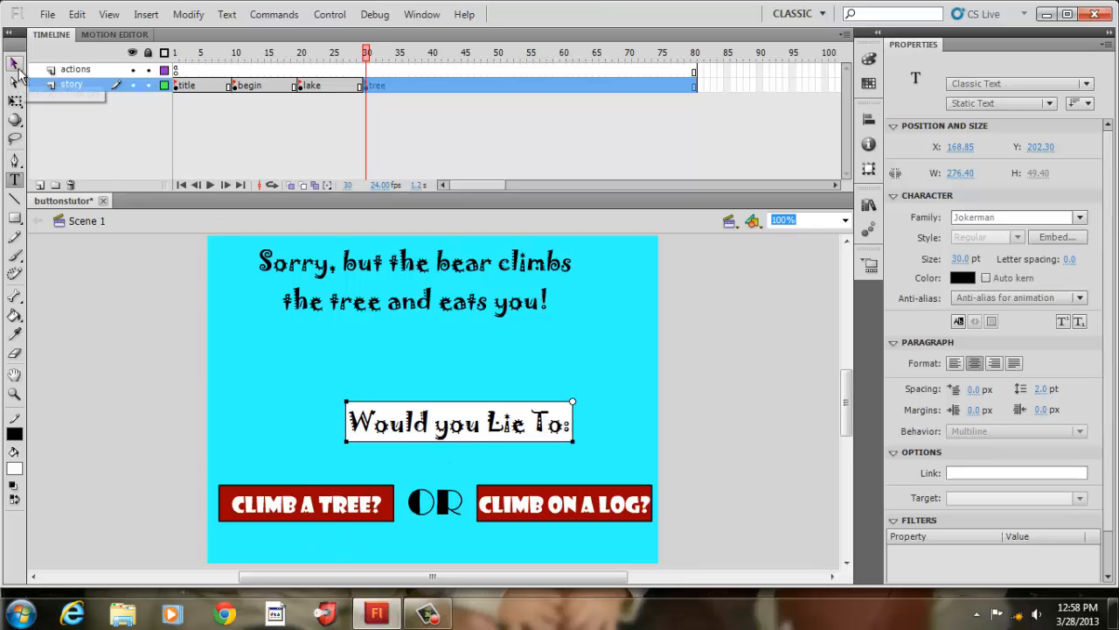
click(17, 68)
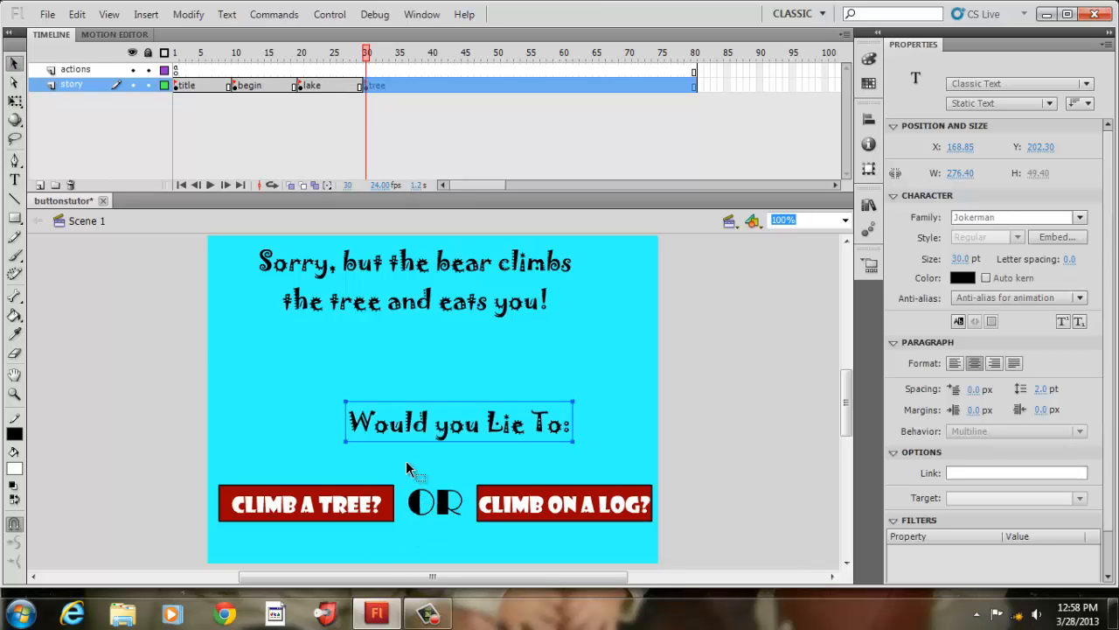
Step: Cut the "OR" text and the whole "CLIMB ON A LOG?" button from the tree screen
drag(409, 462, 726, 560)
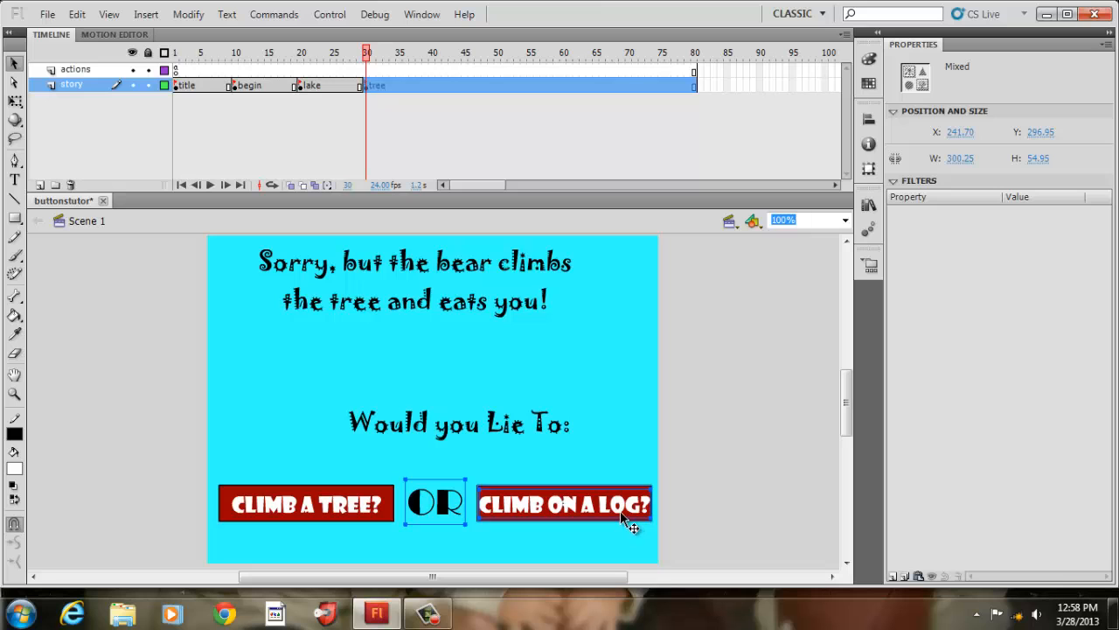
right_click(620, 512)
click(664, 187)
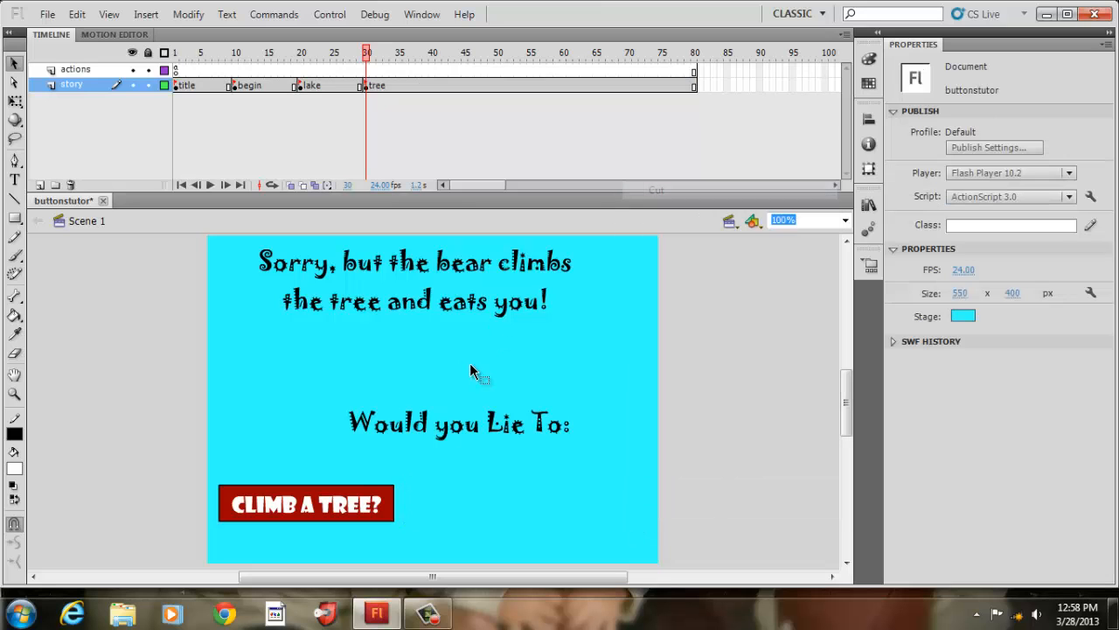
Step: Replace the "CLIMB A TREE?" button label on the tree screen with "PLAY AGAIN?" and finish text editing
double_click(370, 505)
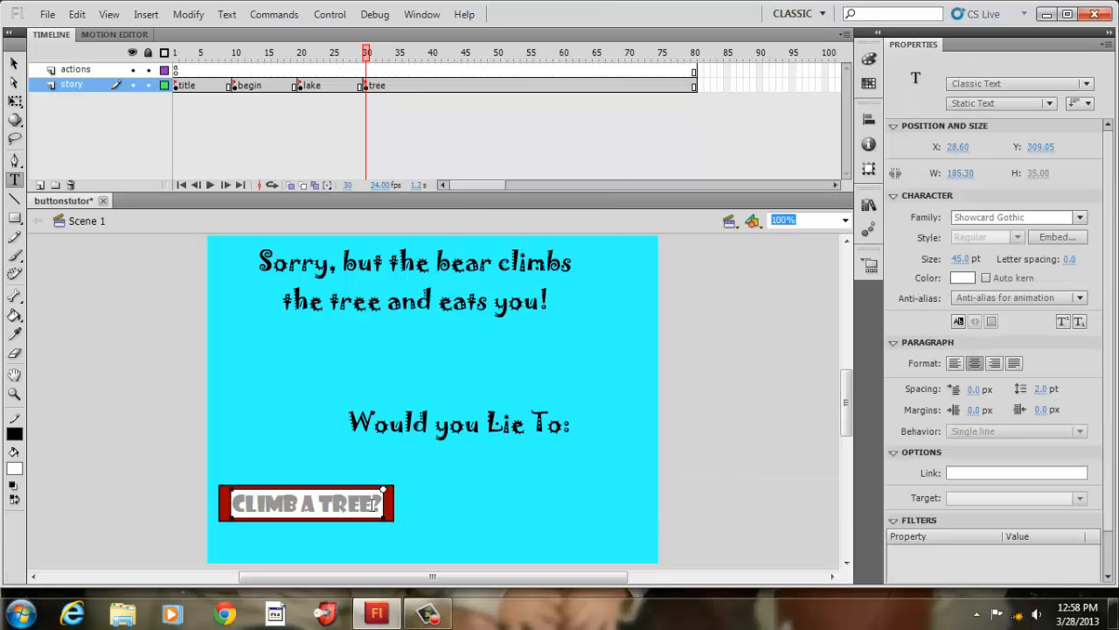
key(BackSpace)
key(BackSpace)
key(BackSpace)
key(BackSpace)
key(BackSpace)
key(BackSpace)
key(BackSpace)
key(BackSpace)
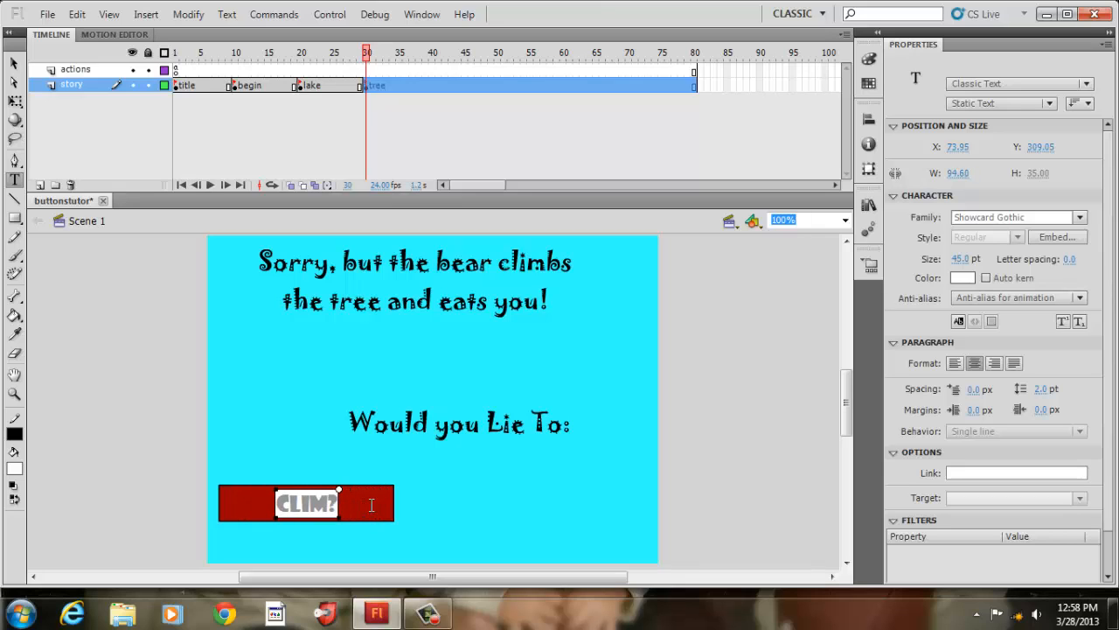
key(BackSpace)
key(BackSpace)
key(BackSpace)
key(BackSpace)
text(P)
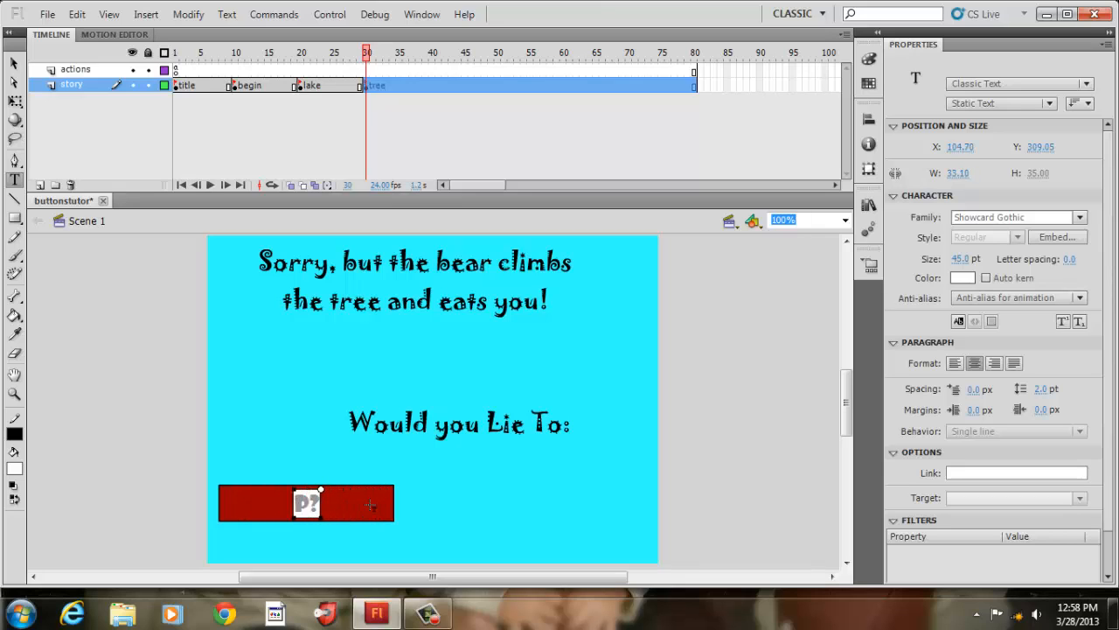
text(LAY A)
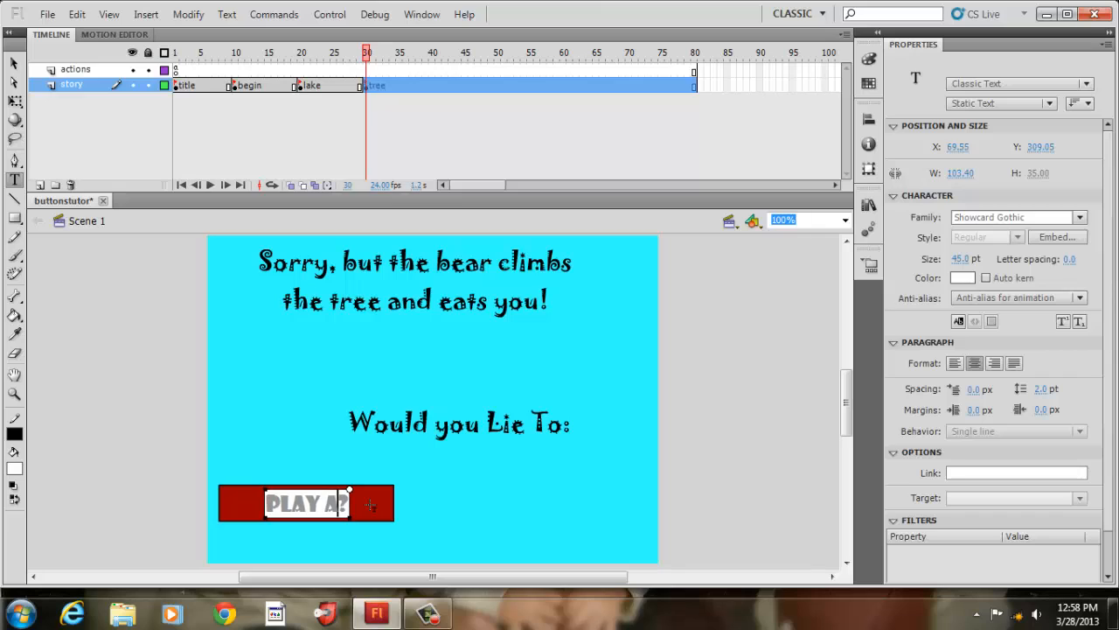
text(GAIN)
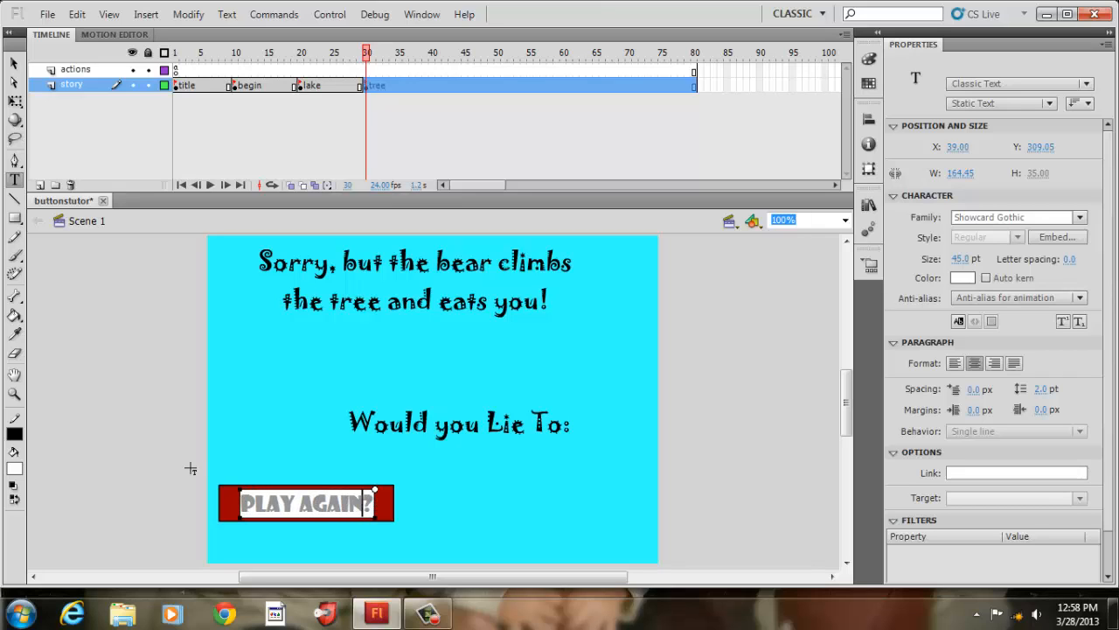
click(14, 63)
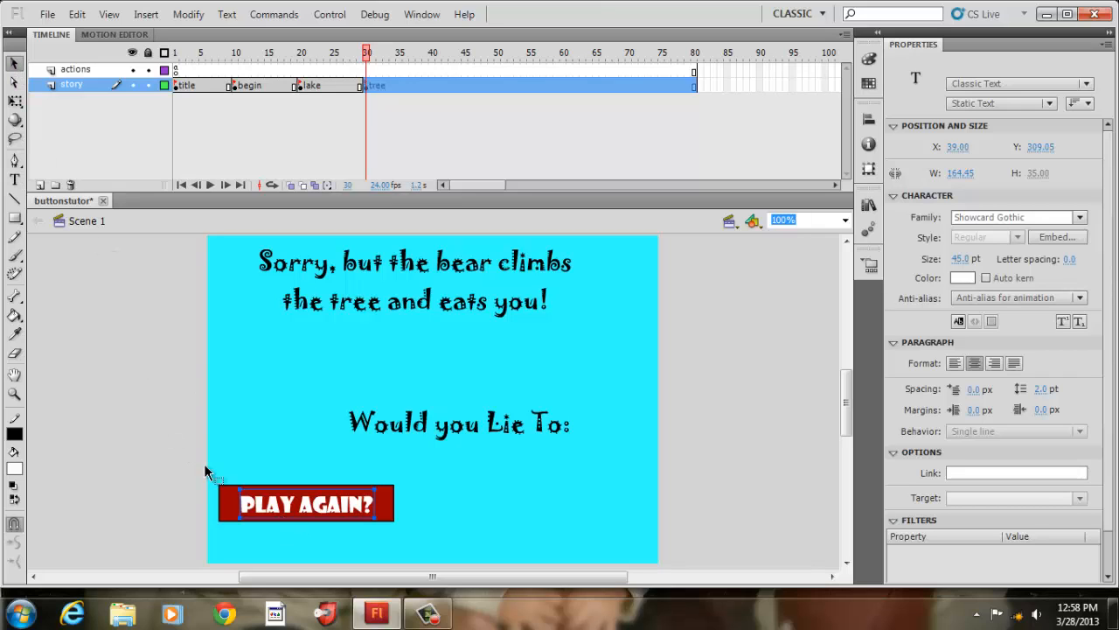
Step: Move the red "PLAY AGAIN?" button with its label horizontally to the middle, beneath the "Would you Lie To:" text
drag(190, 450, 454, 554)
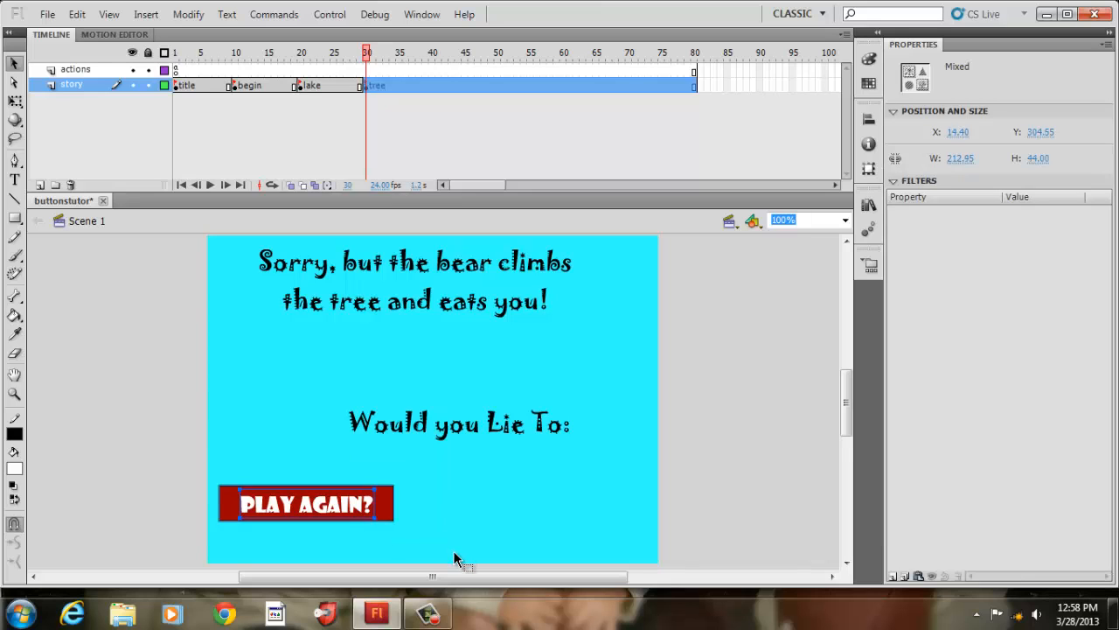
drag(389, 511, 530, 515)
click(603, 518)
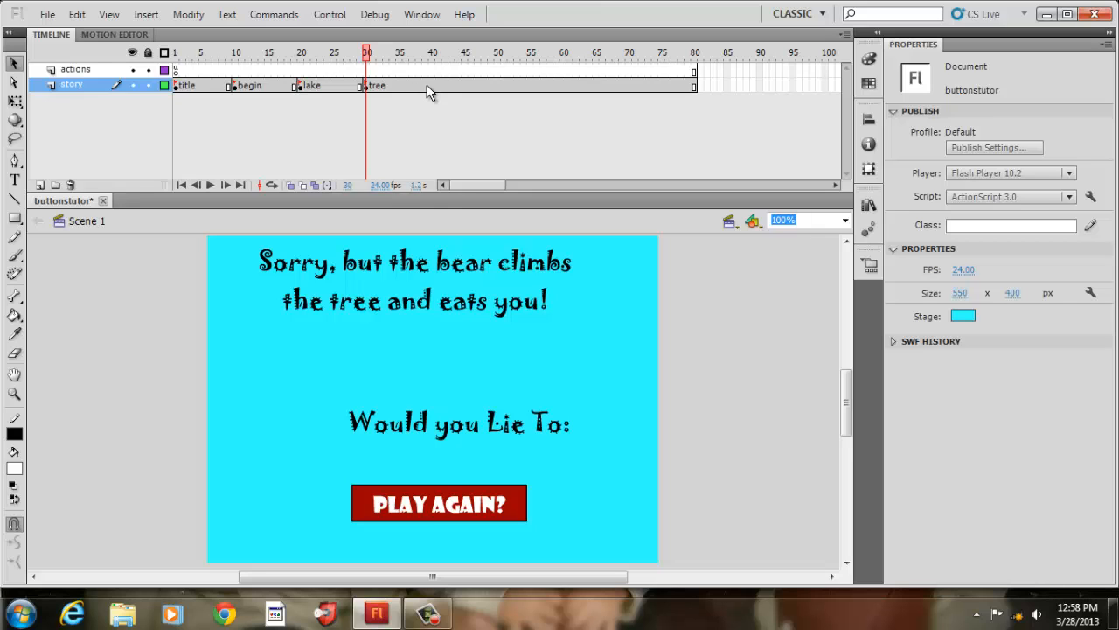
click(308, 86)
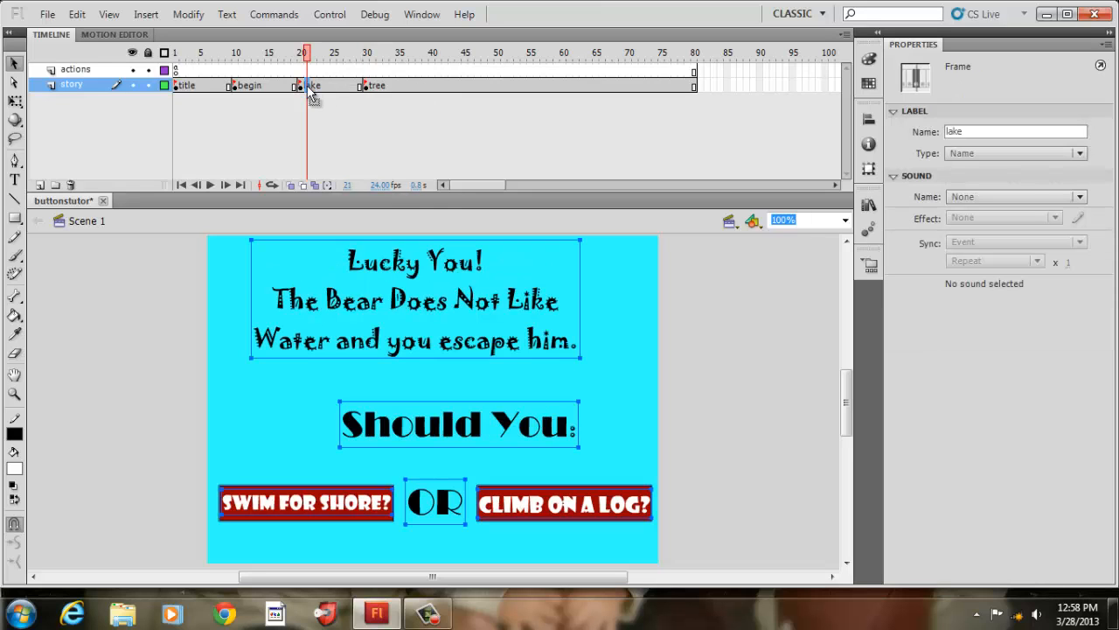
click(426, 86)
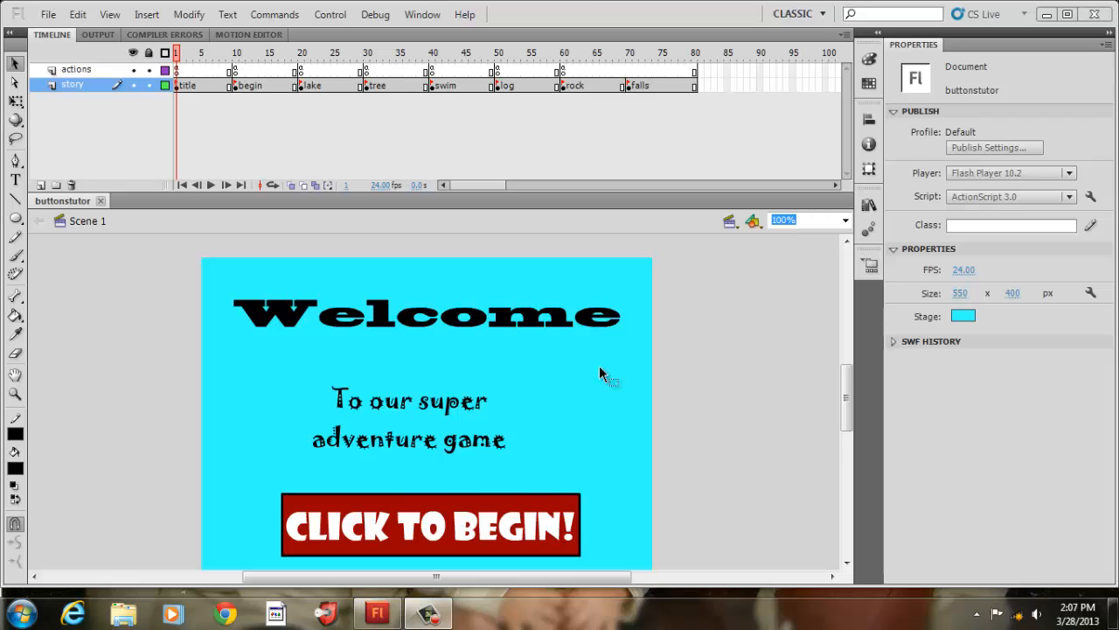
Step: Check the instance name of the "CLICK TO BEGIN!" button on the title screen
click(183, 86)
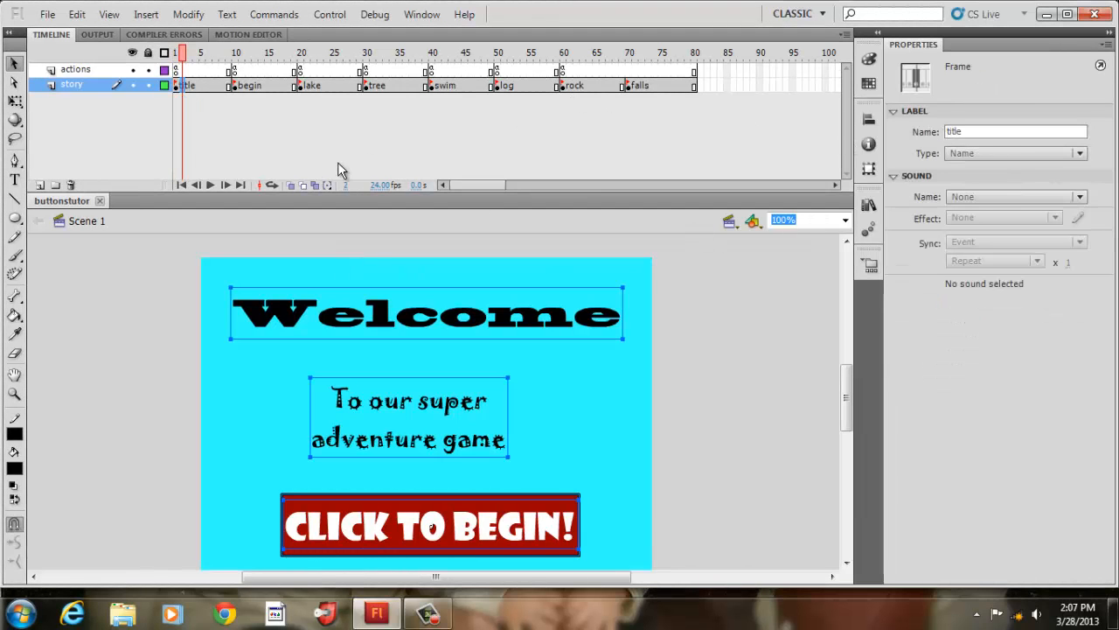
click(287, 486)
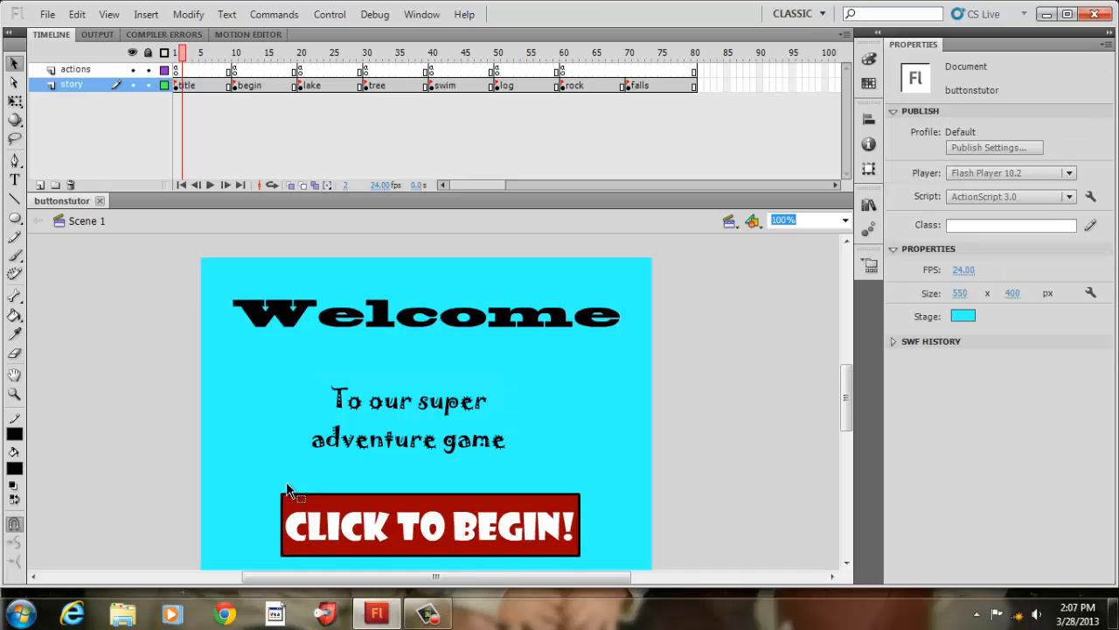
click(295, 497)
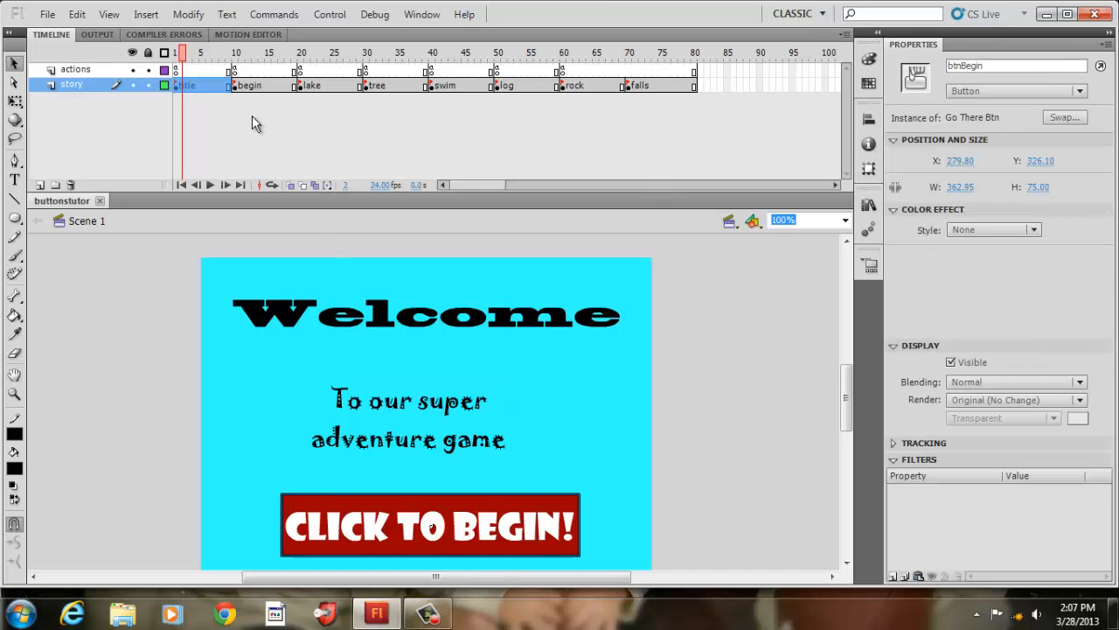
Step: Check the instance names of the "CLIMB A TREE?" and "JUMP IN A LAKE?" buttons on the begin screen
click(253, 69)
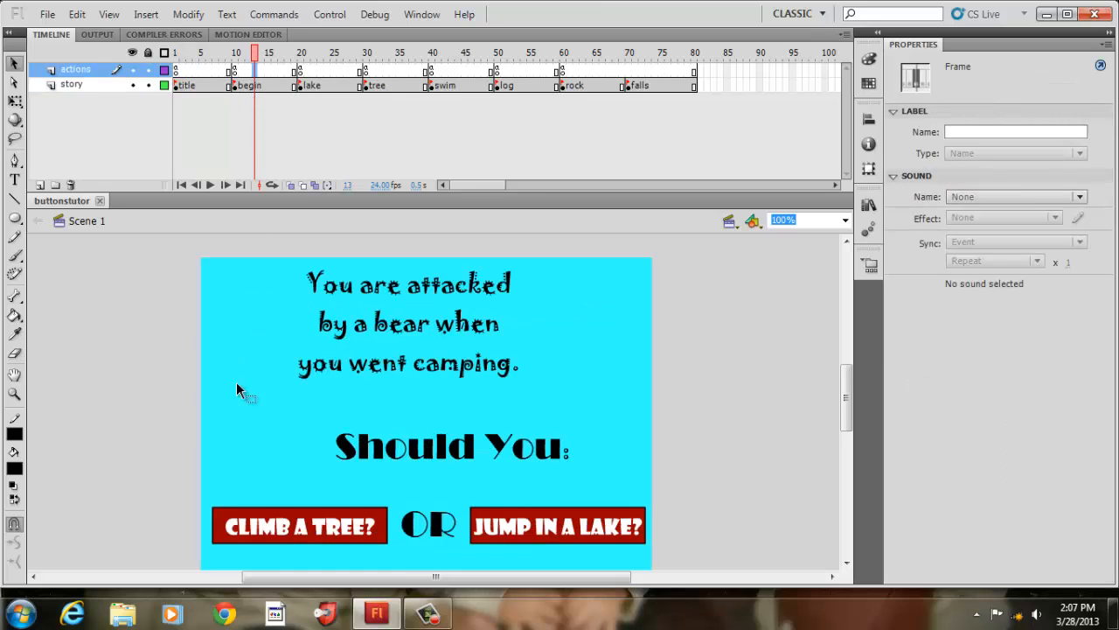
click(257, 84)
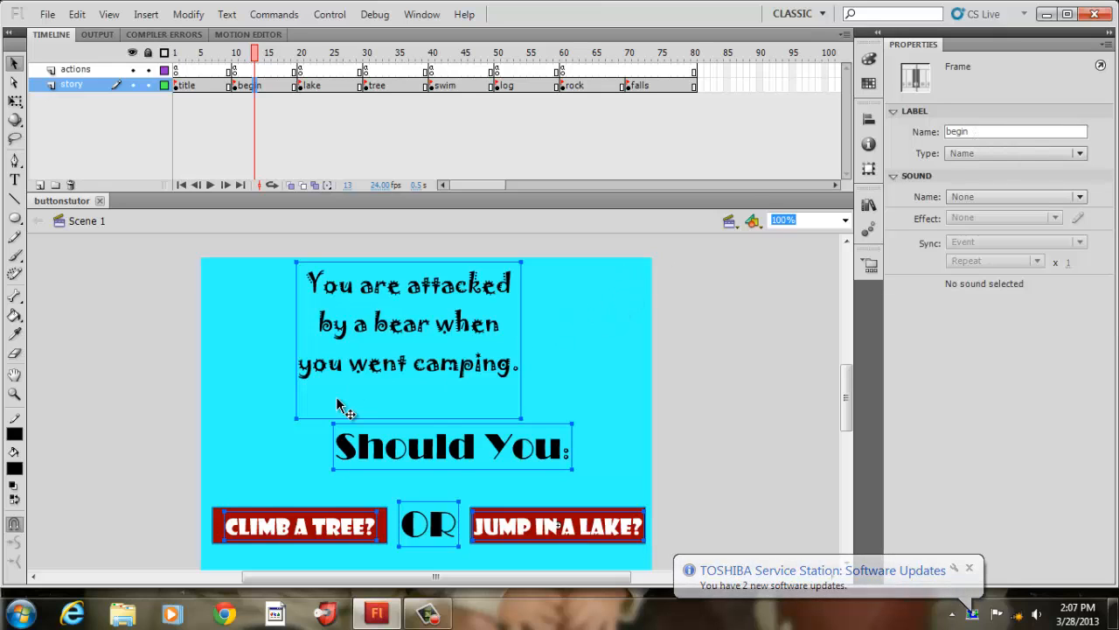
click(248, 470)
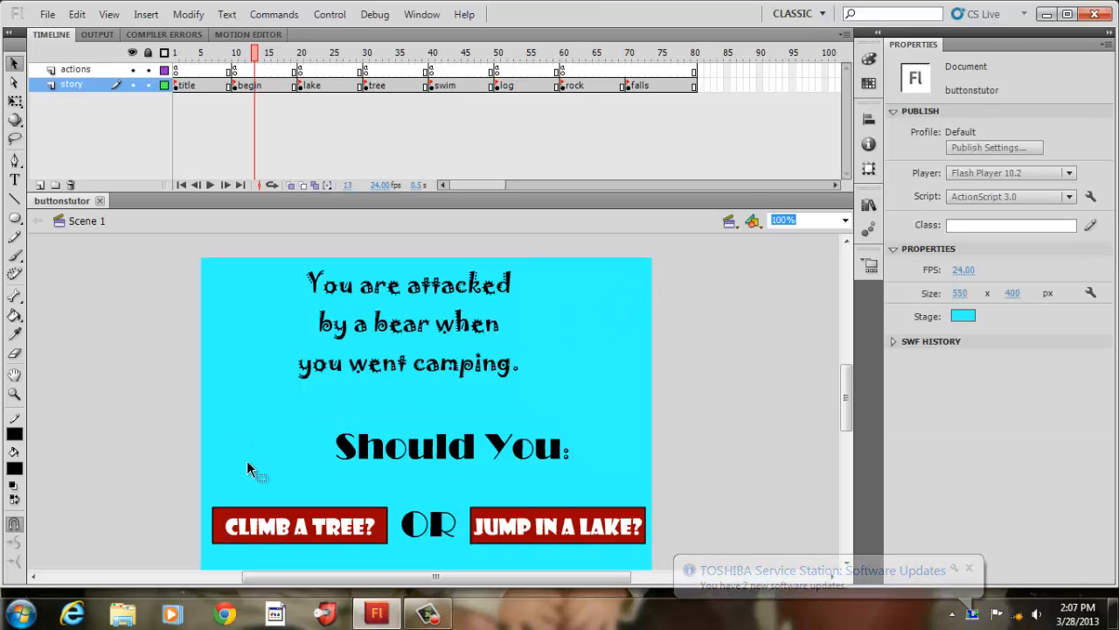
click(221, 538)
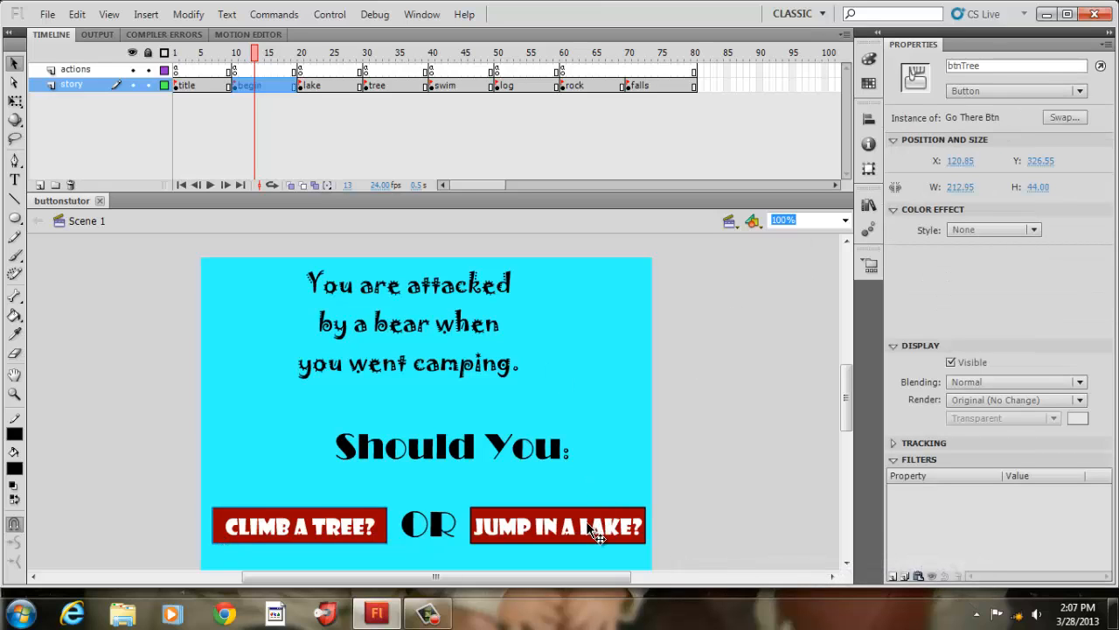
click(522, 520)
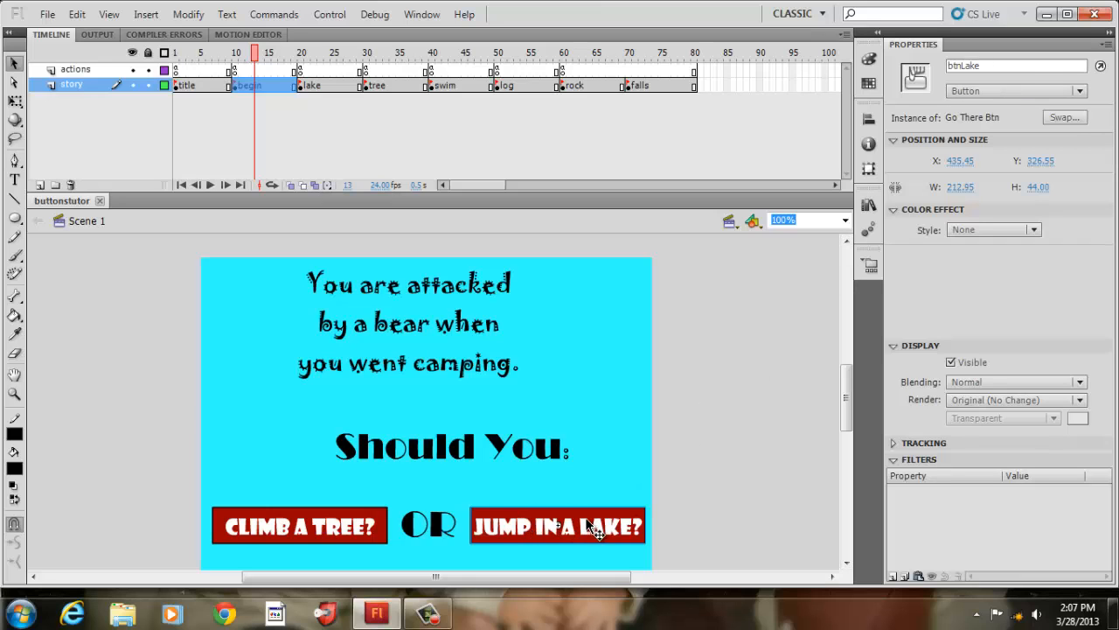
Step: Check the lake frame's label and the instance names of its "SWIM FOR SHORE?" and "CLIMB ON A LOG?" buttons
click(306, 84)
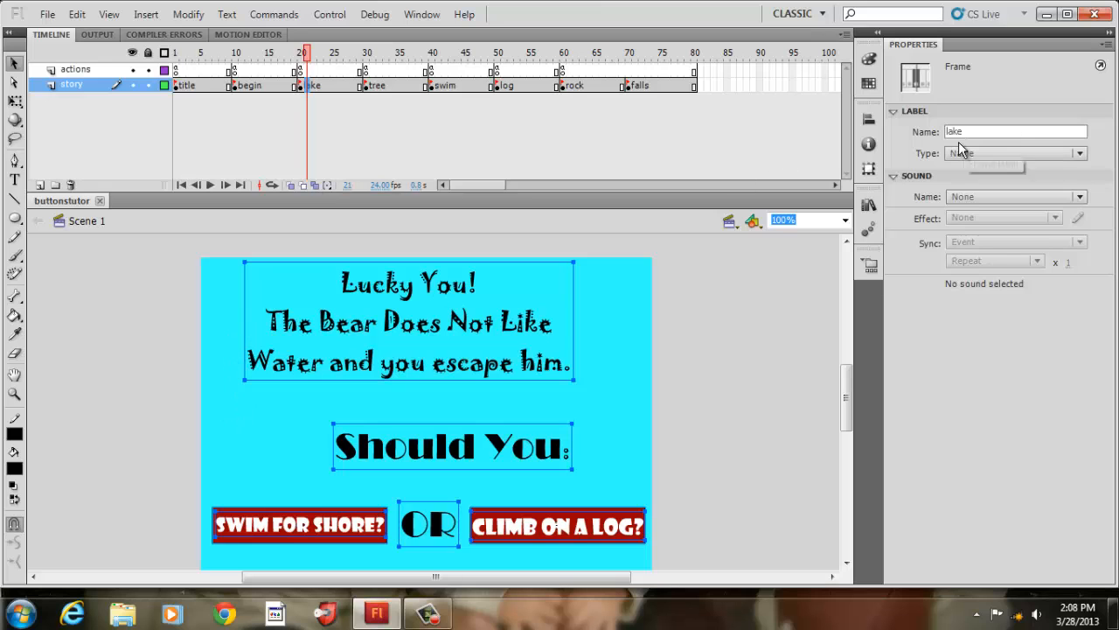
click(251, 444)
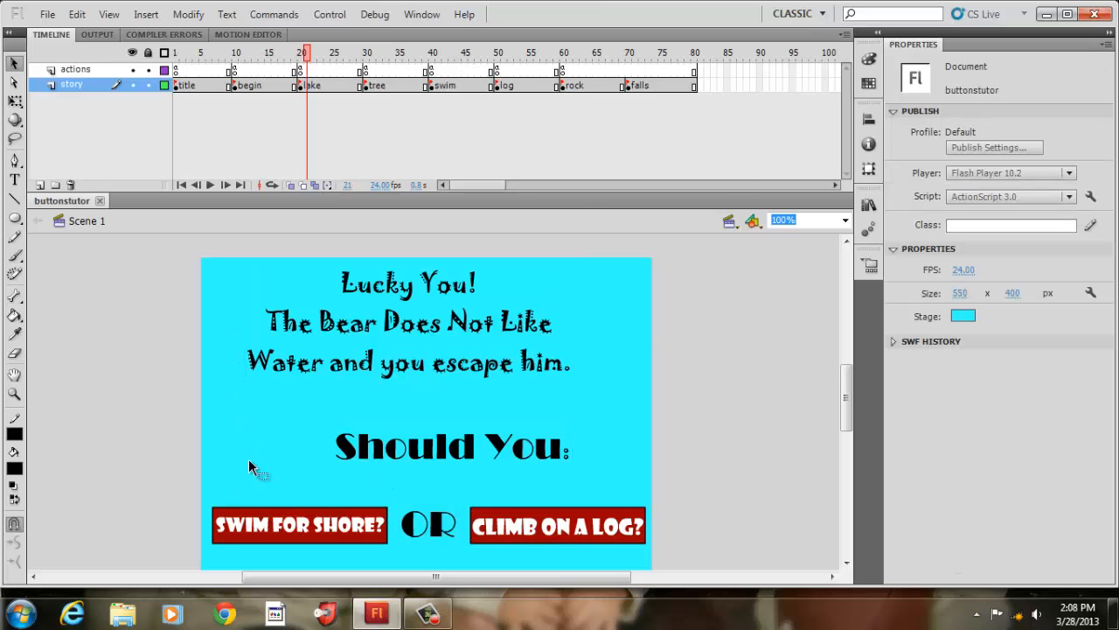
click(242, 517)
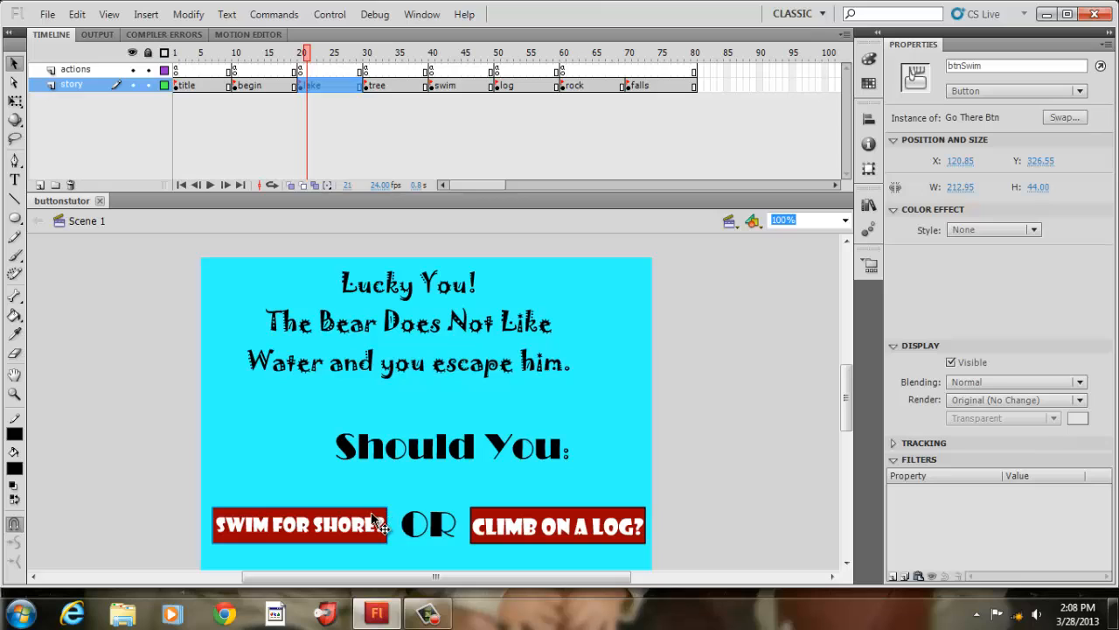
click(514, 520)
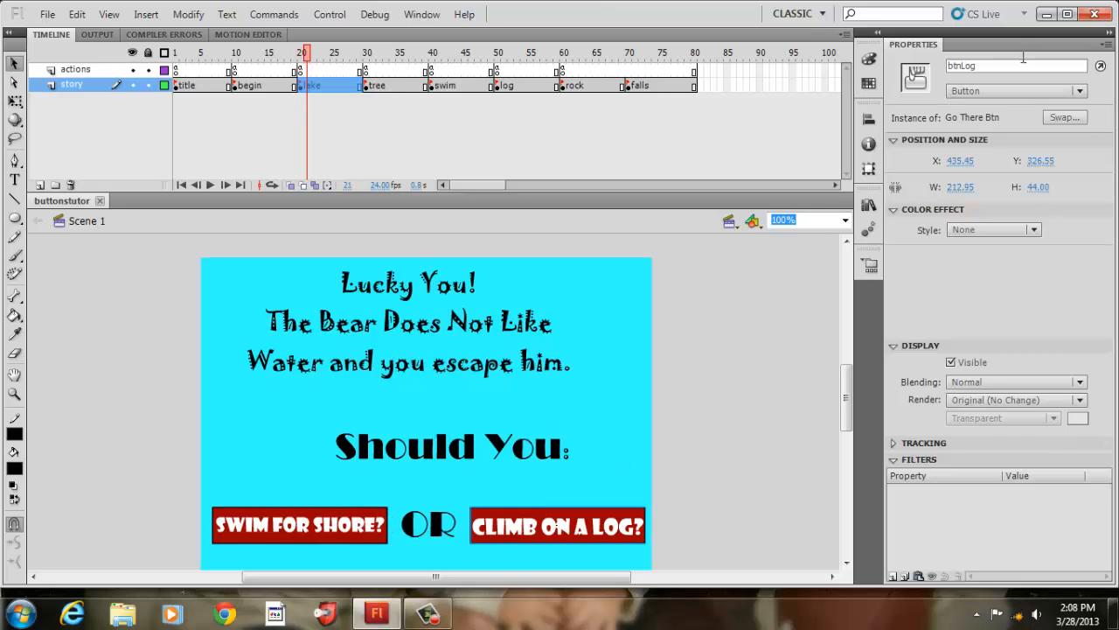
Step: Check the instance names of the "PLAY AGAIN?" buttons on the tree and swim screens
click(386, 86)
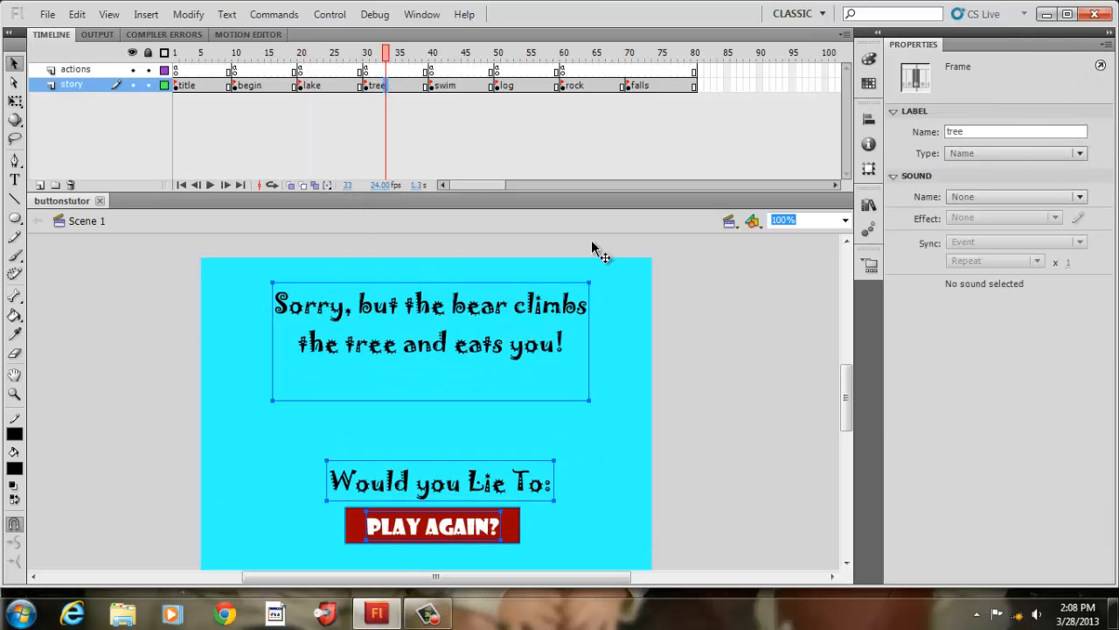
click(324, 518)
click(355, 532)
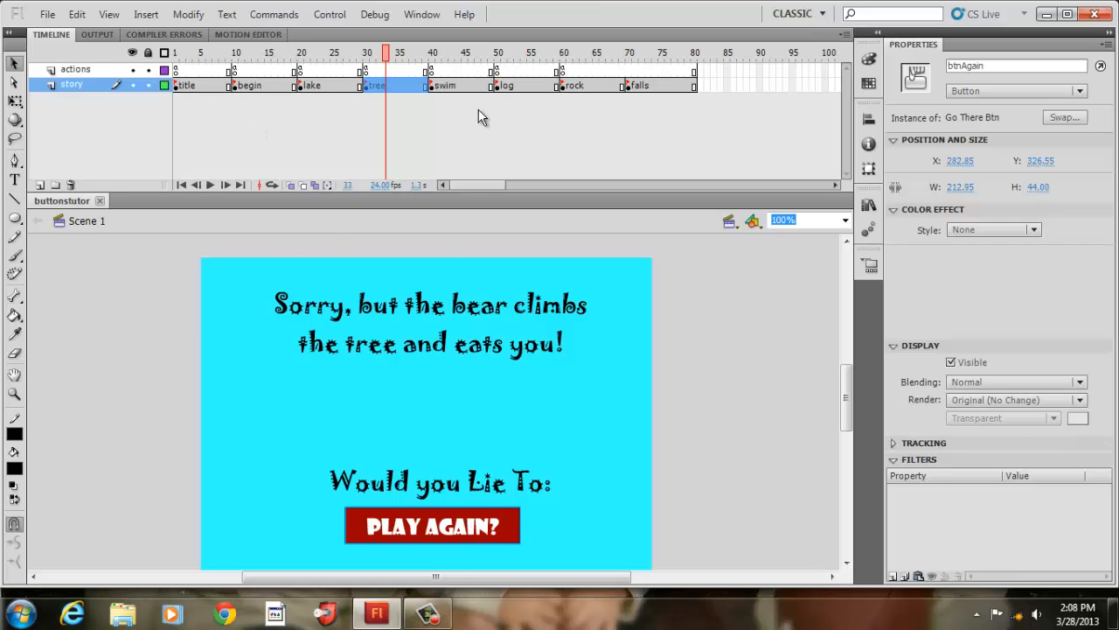
click(445, 85)
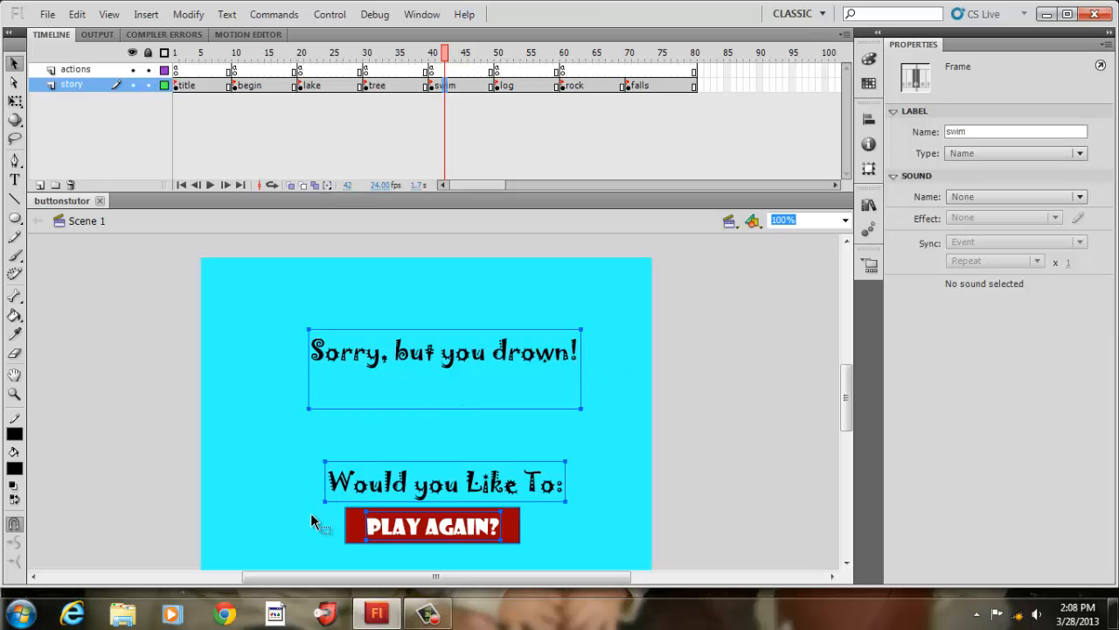
click(357, 533)
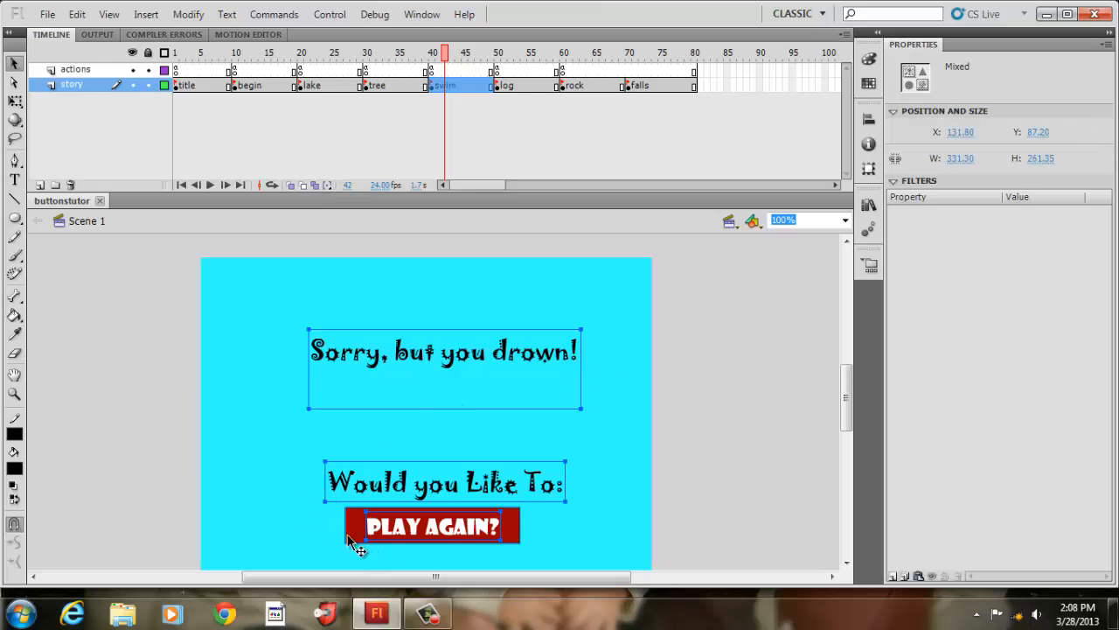
click(328, 535)
click(355, 532)
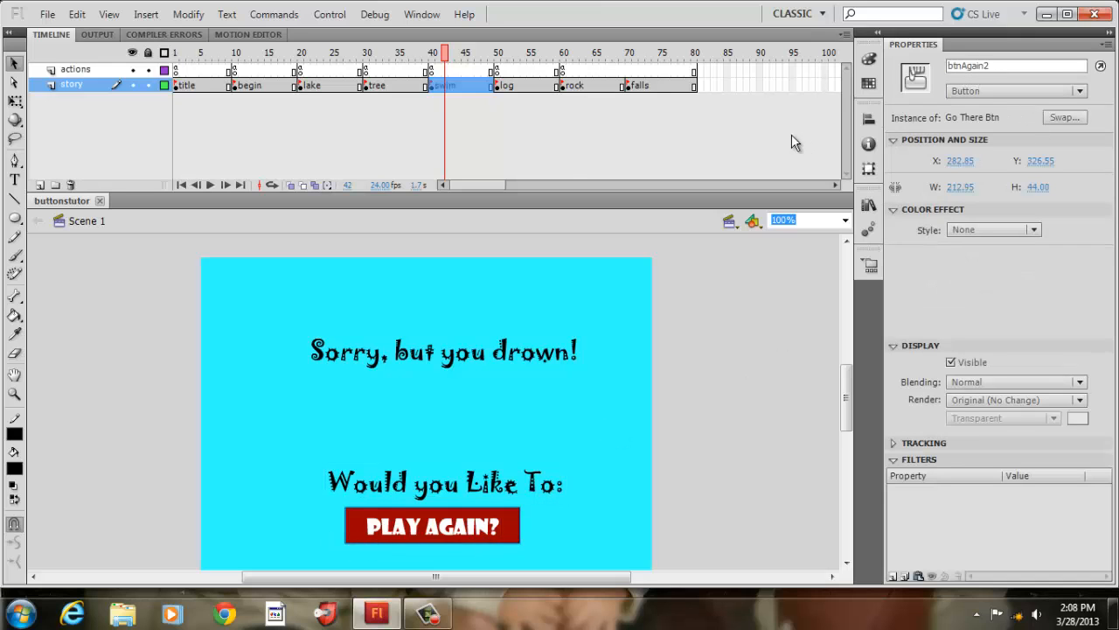
Step: Check the instance names of the "JUMP ON A ROCK?" and "GO OVER THE FALLS?" buttons on the log screen
click(508, 86)
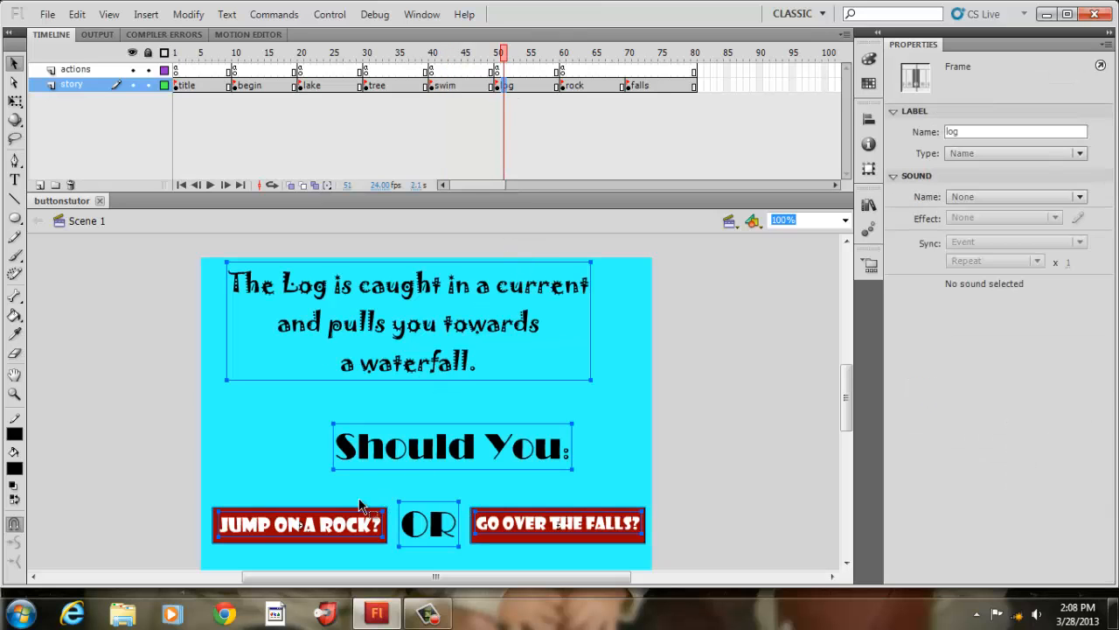
click(282, 480)
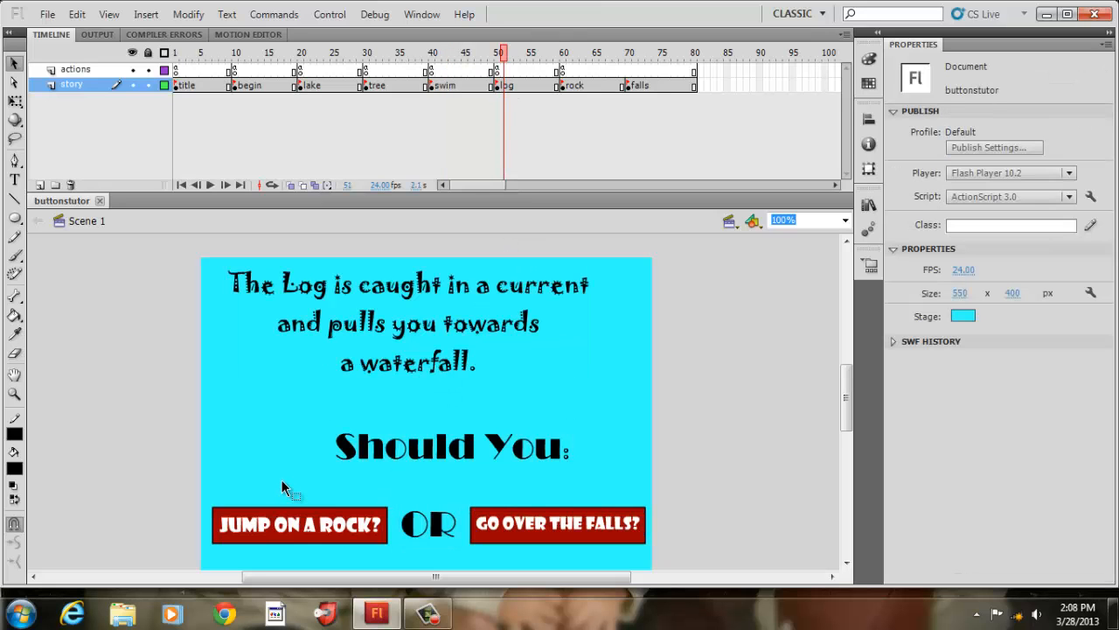
click(517, 85)
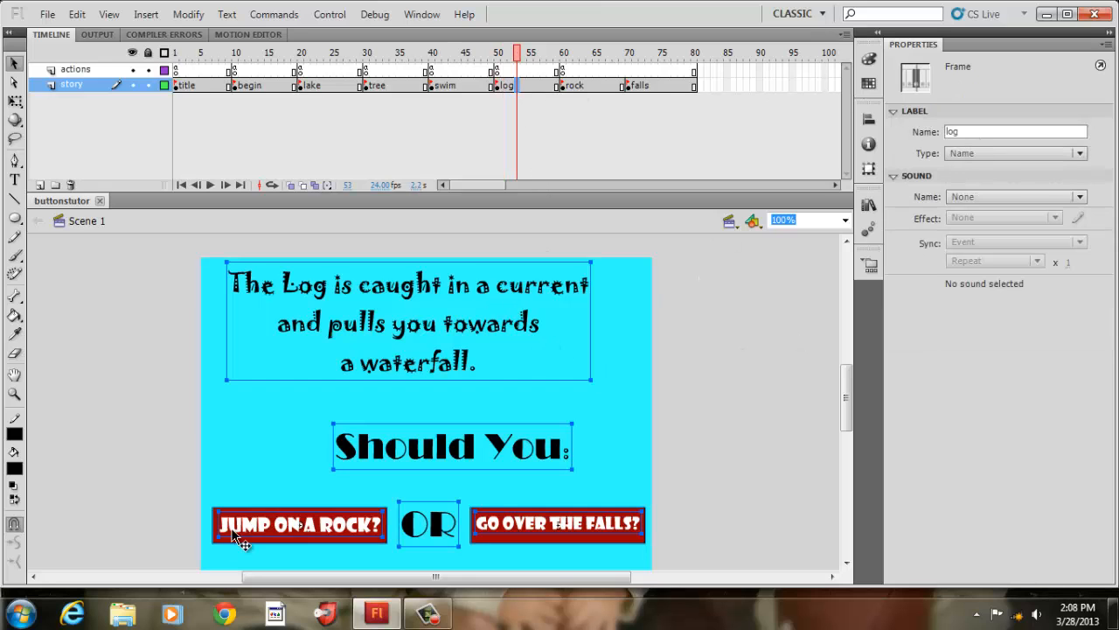
click(260, 544)
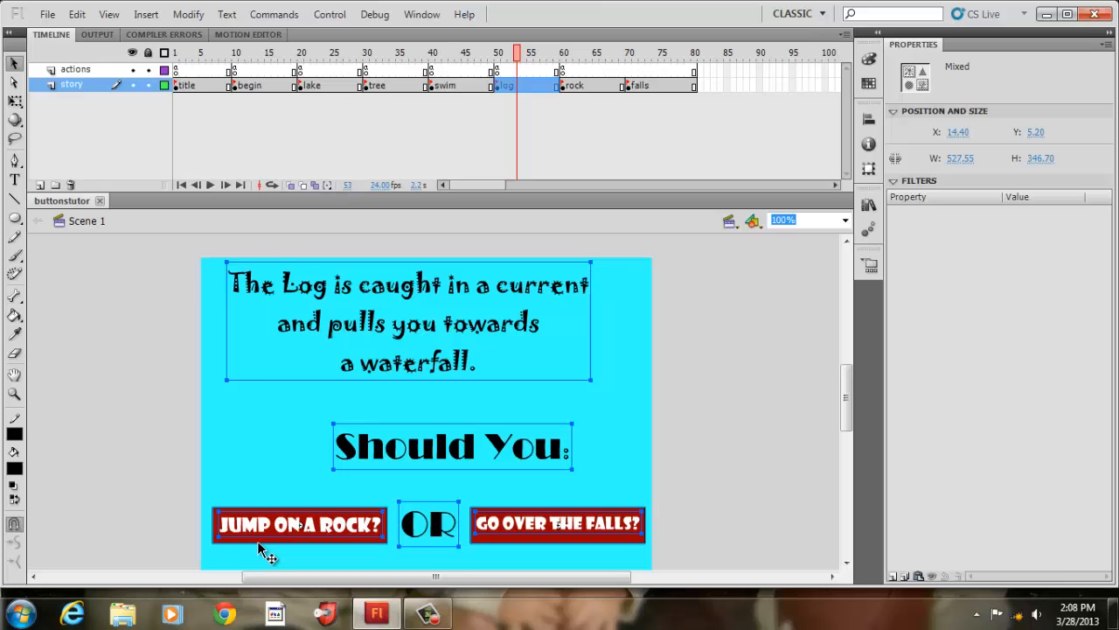
click(255, 547)
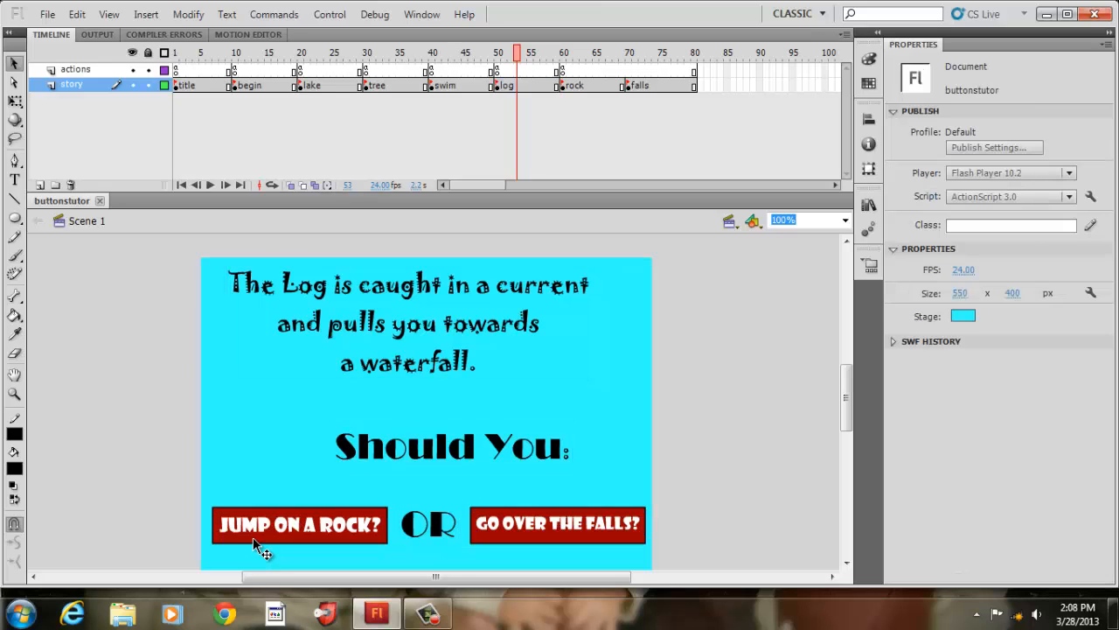
click(252, 536)
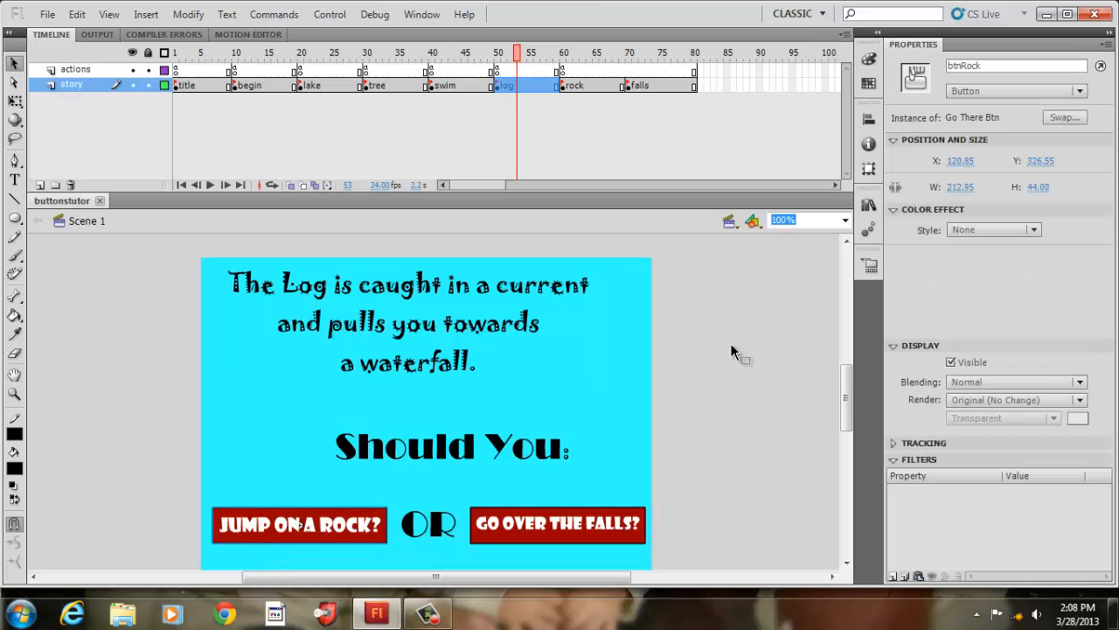
click(574, 546)
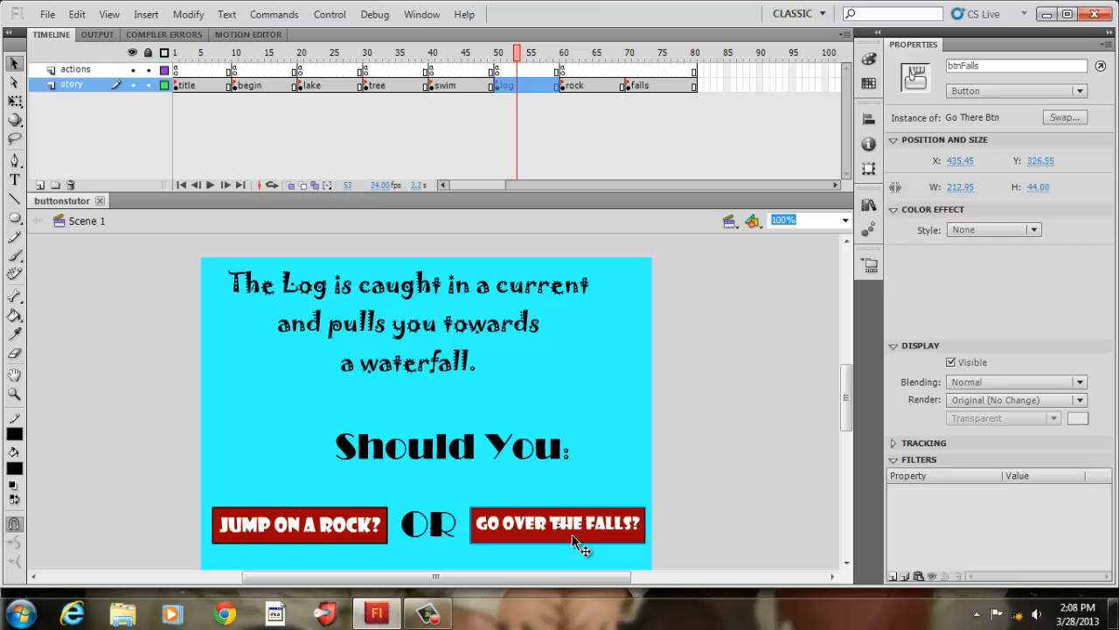
Step: Check the instance name of the rock screen's "PLAY AGAIN?" button and view the falls screen
click(583, 85)
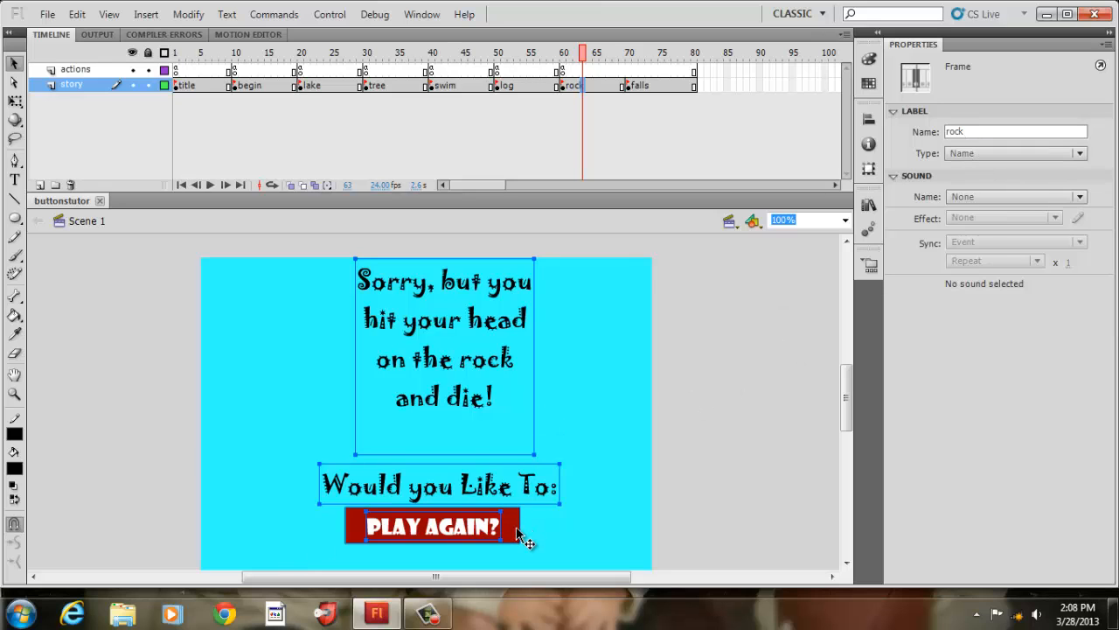
click(585, 519)
click(525, 528)
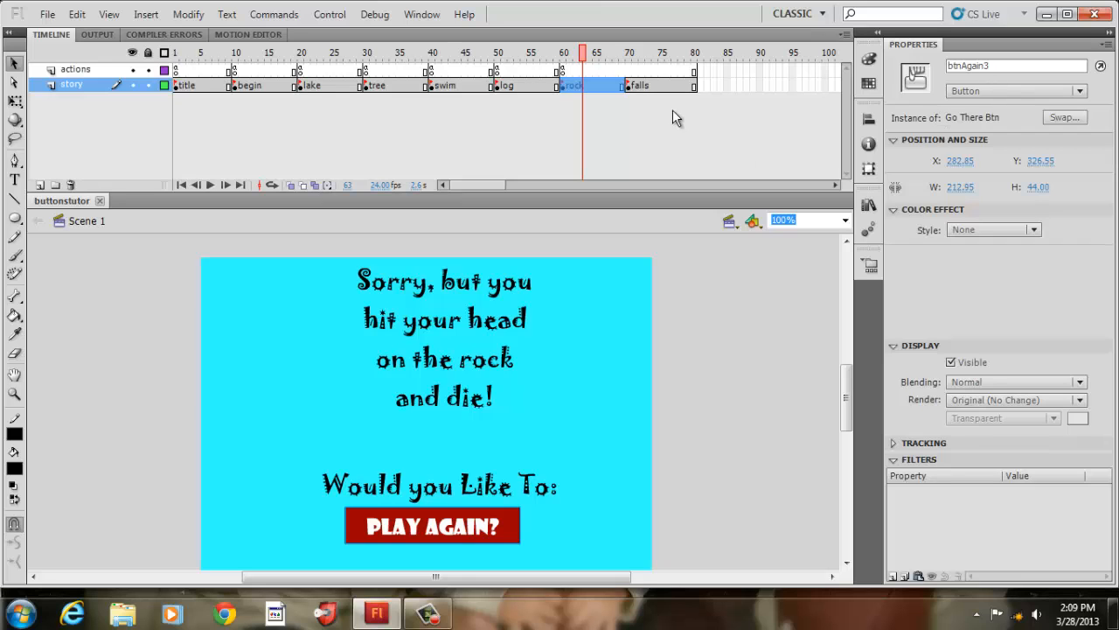
click(667, 85)
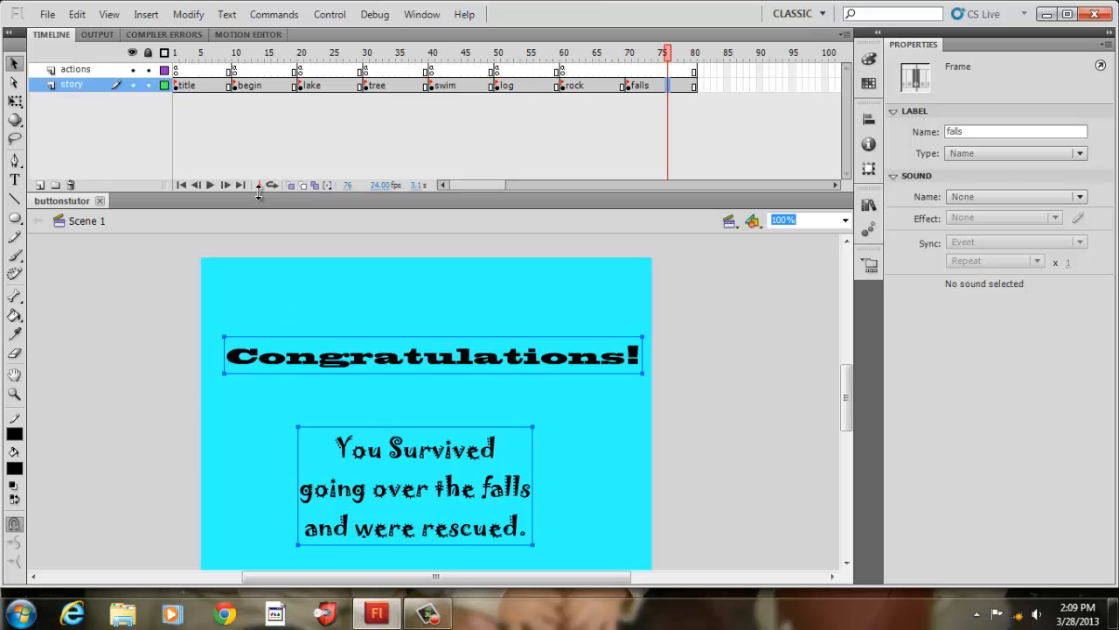
Step: Open the ActionScript of frame 1 on the actions layer in an enlarged Actions editor and review it
click(178, 69)
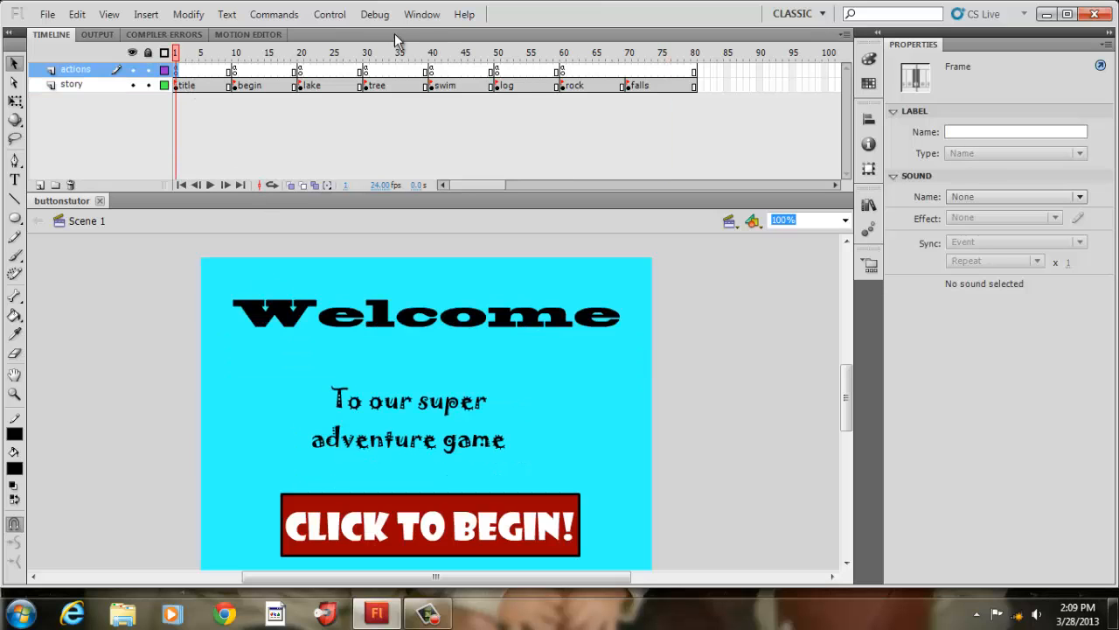
click(418, 17)
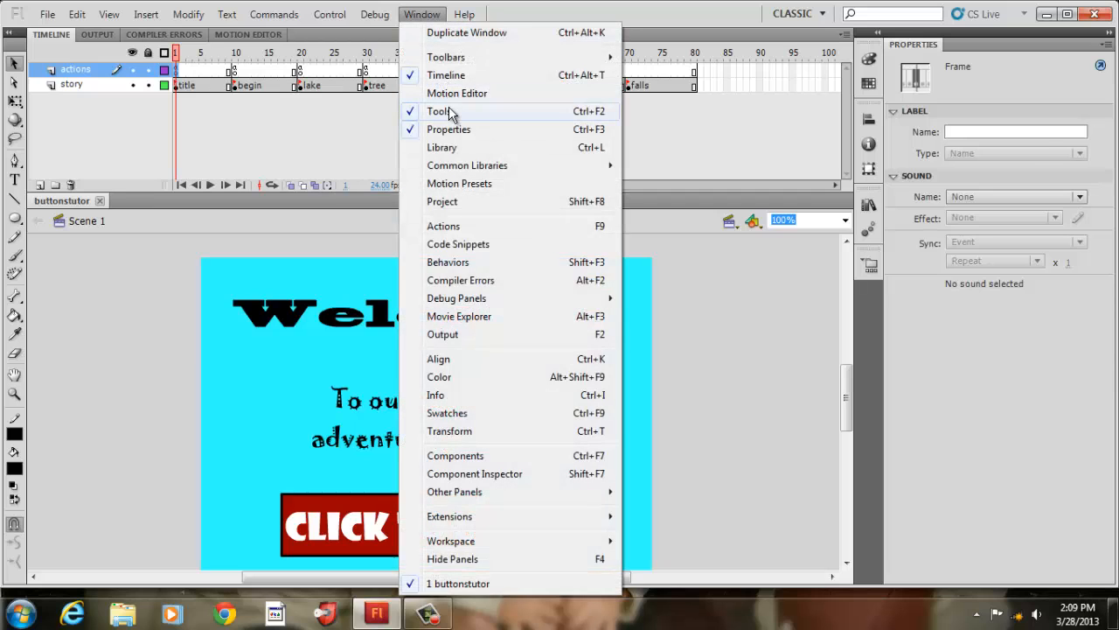
click(458, 225)
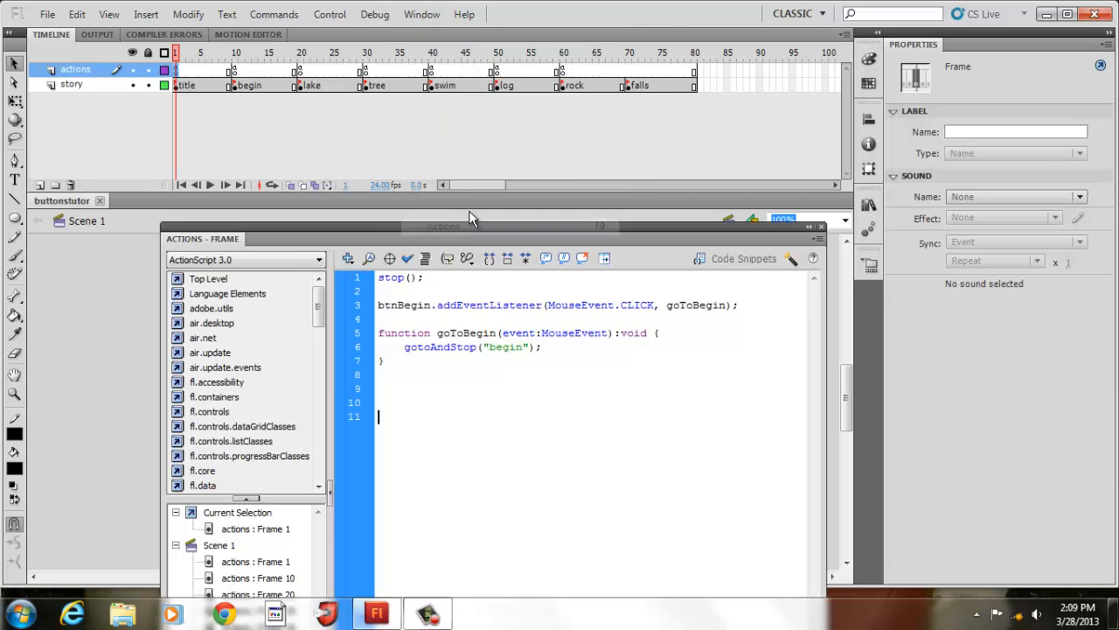
drag(484, 238, 503, 211)
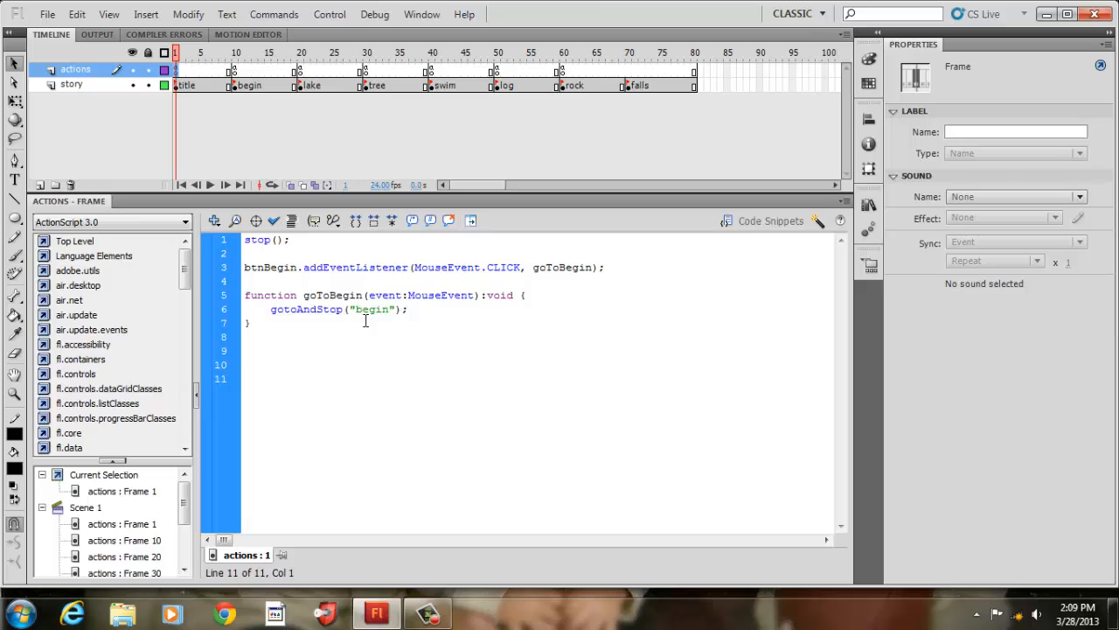
Step: Review the ActionScript for the tree and lake buttons in frame 10 of the actions layer
click(236, 85)
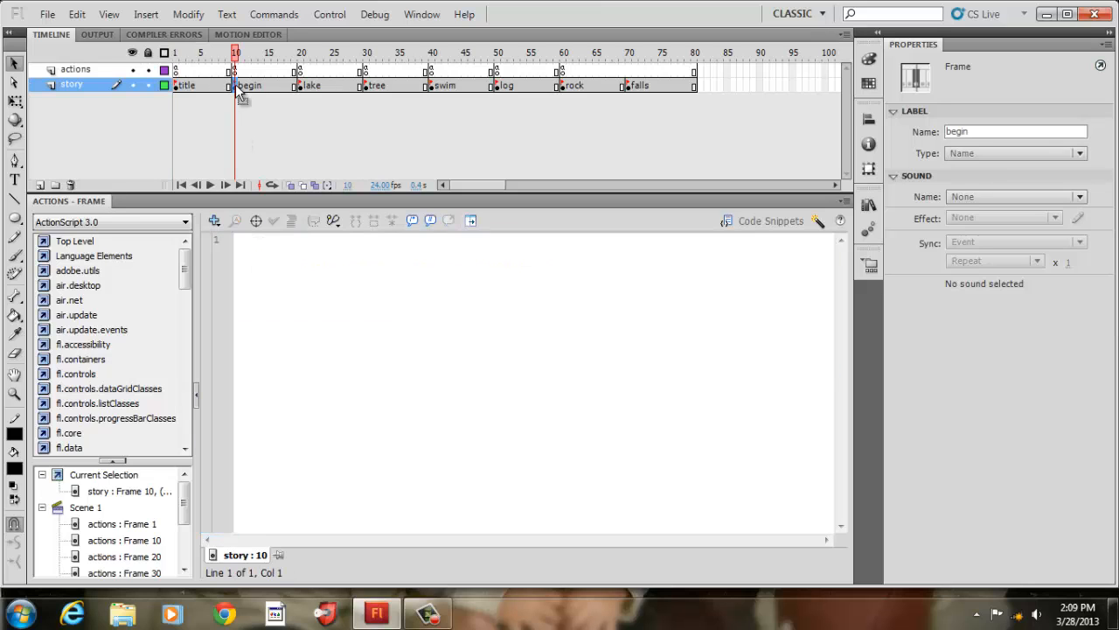
click(235, 70)
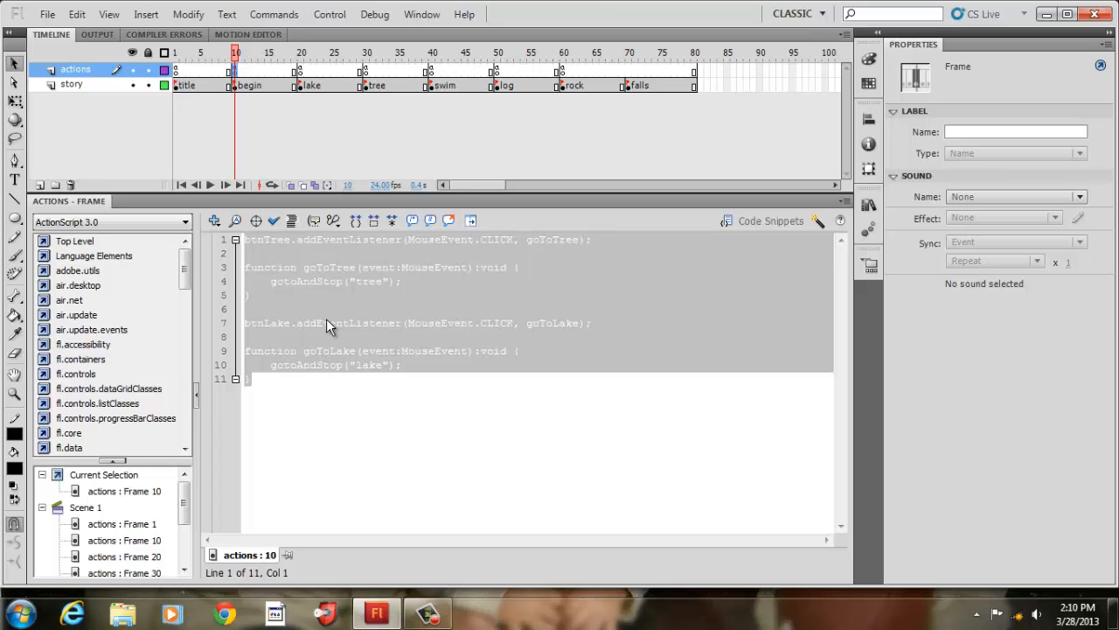
click(326, 409)
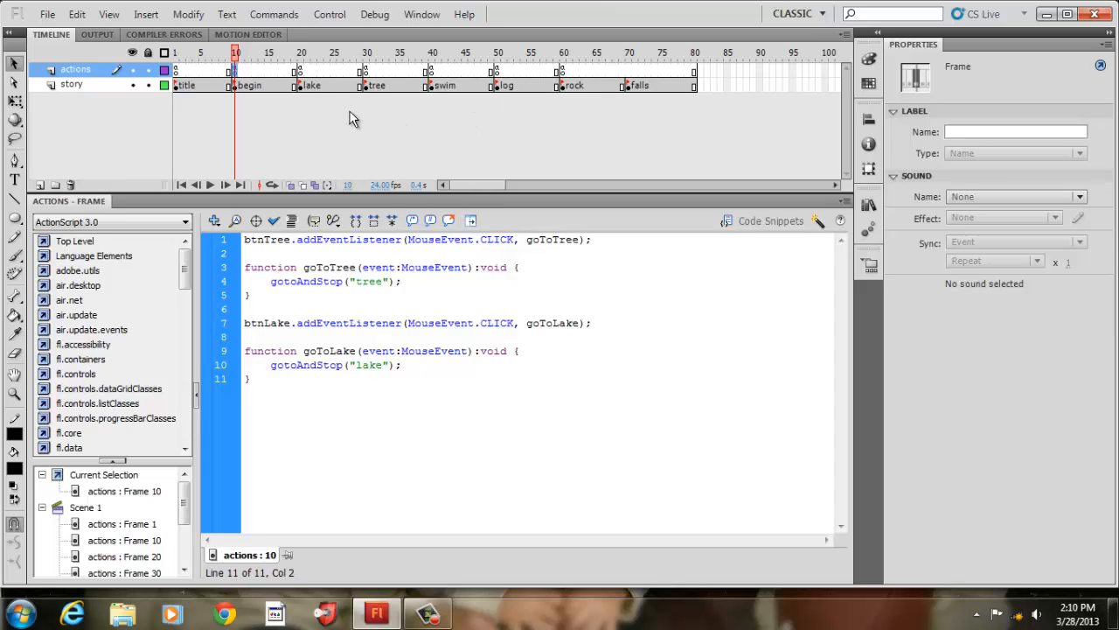
Step: Review the ActionScript for the swim and log buttons in frame 20 of the actions layer
click(307, 87)
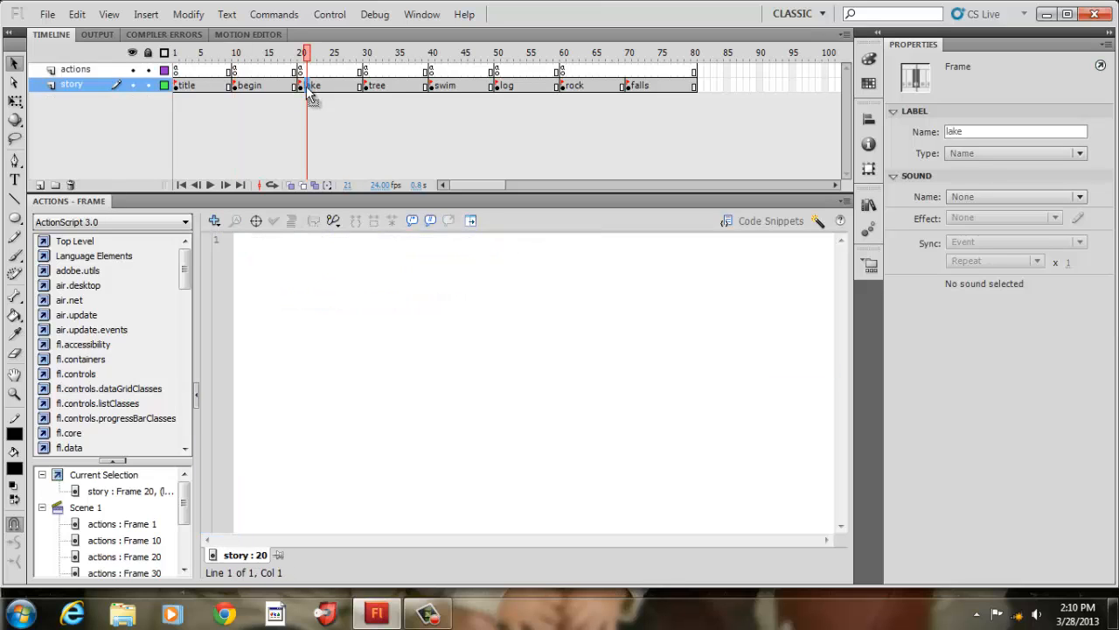
click(303, 71)
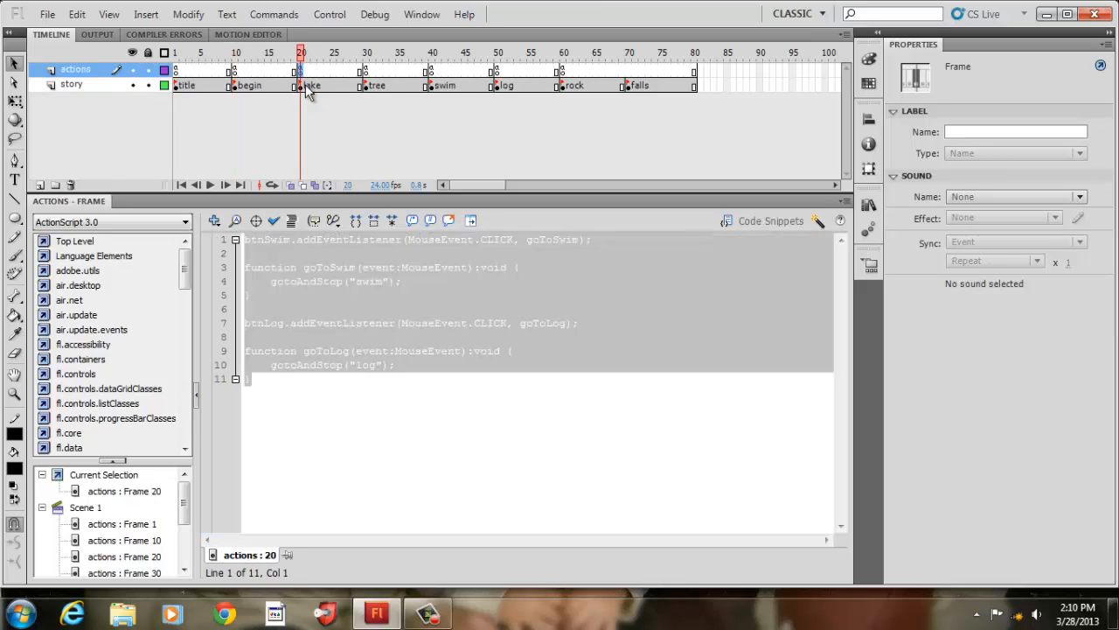
click(350, 433)
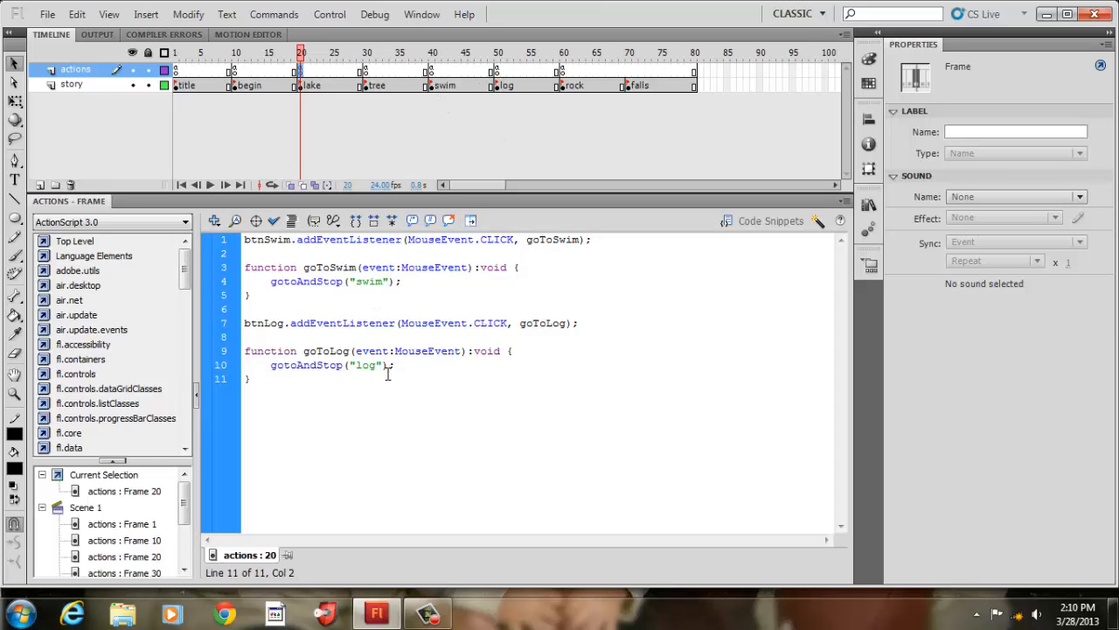
Step: Review the play-again button scripts in frames 30 and 40 of the actions layer
click(370, 85)
click(367, 69)
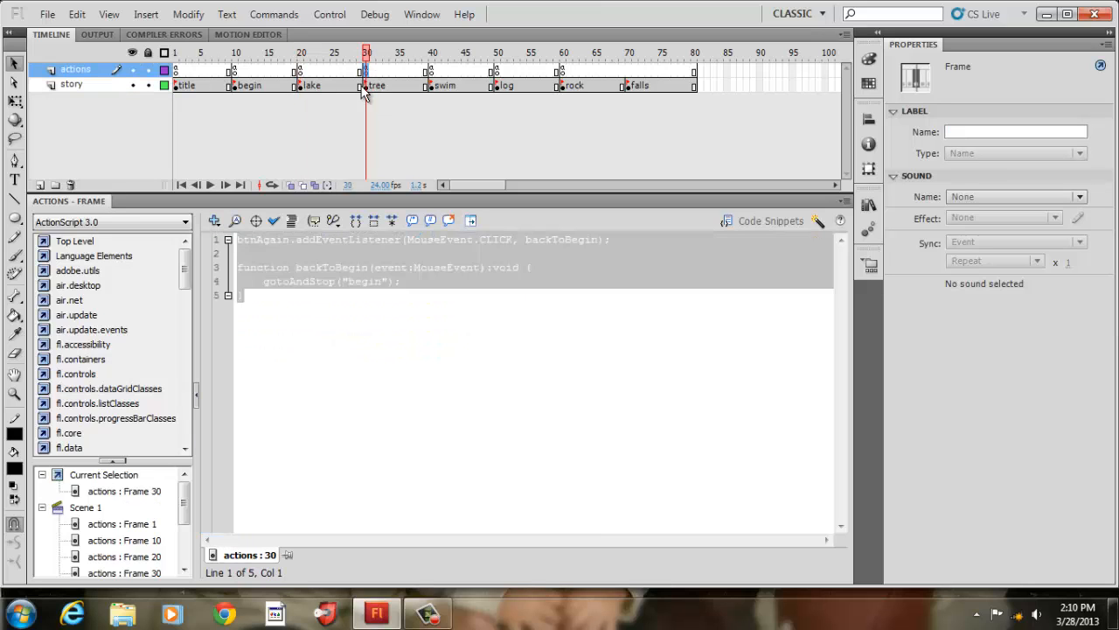
click(326, 334)
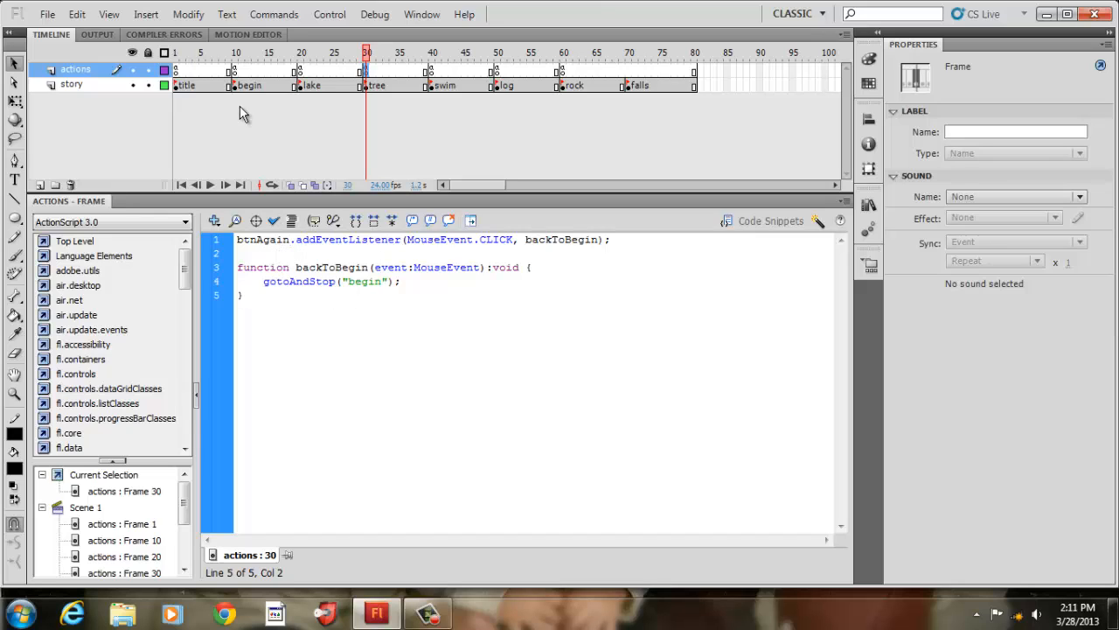
click(432, 70)
click(394, 326)
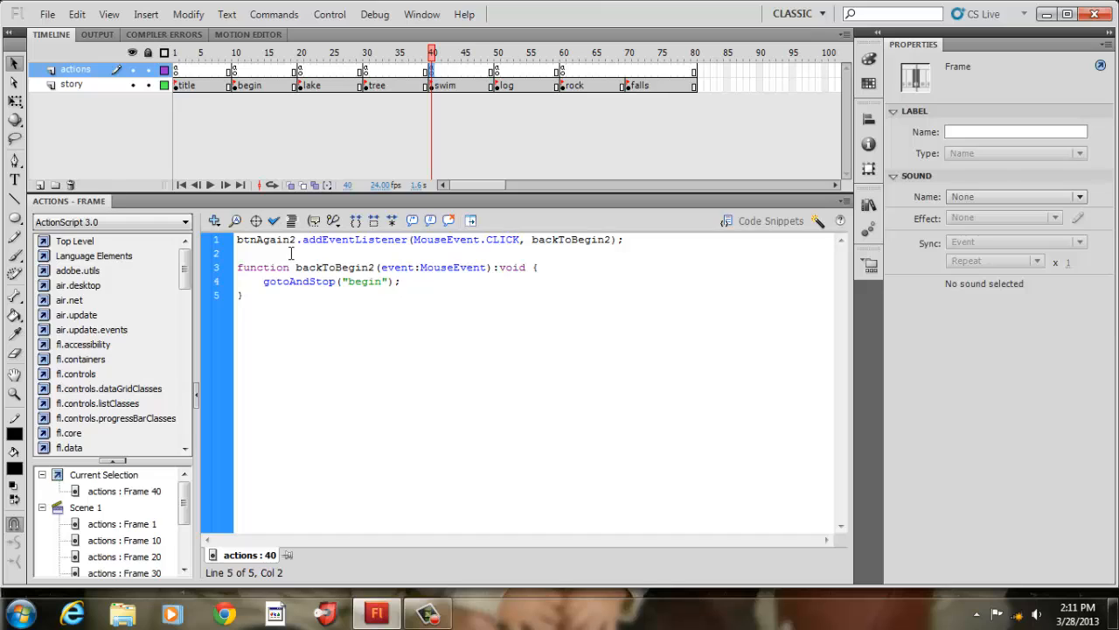
Step: Review the rock and falls button script in frame 50 and the play-again script in frame 60 of the actions layer
click(498, 86)
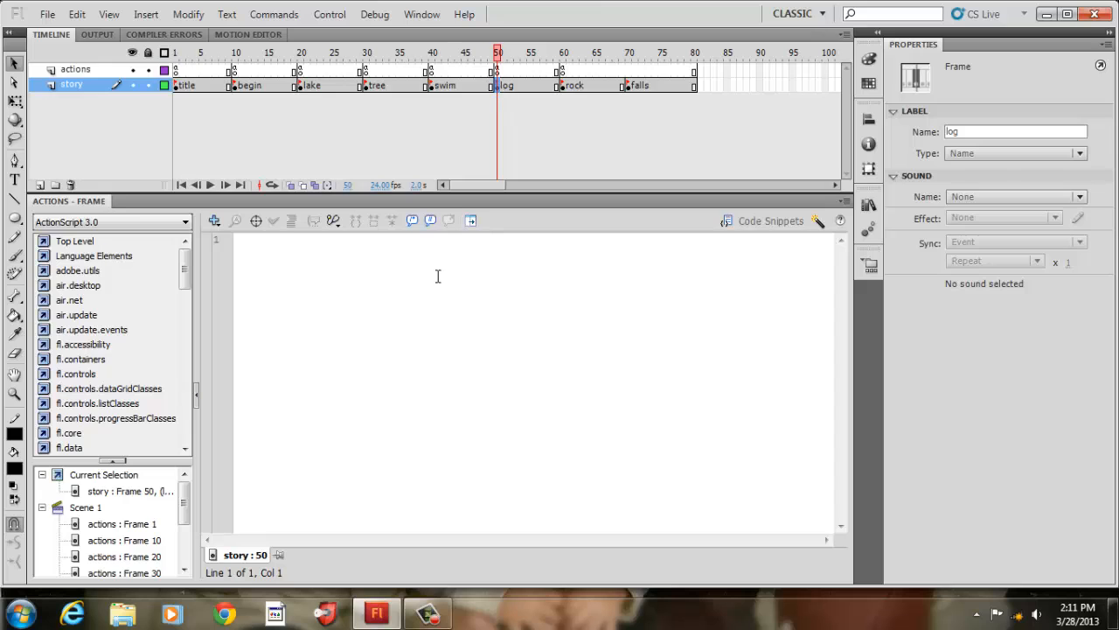
click(497, 70)
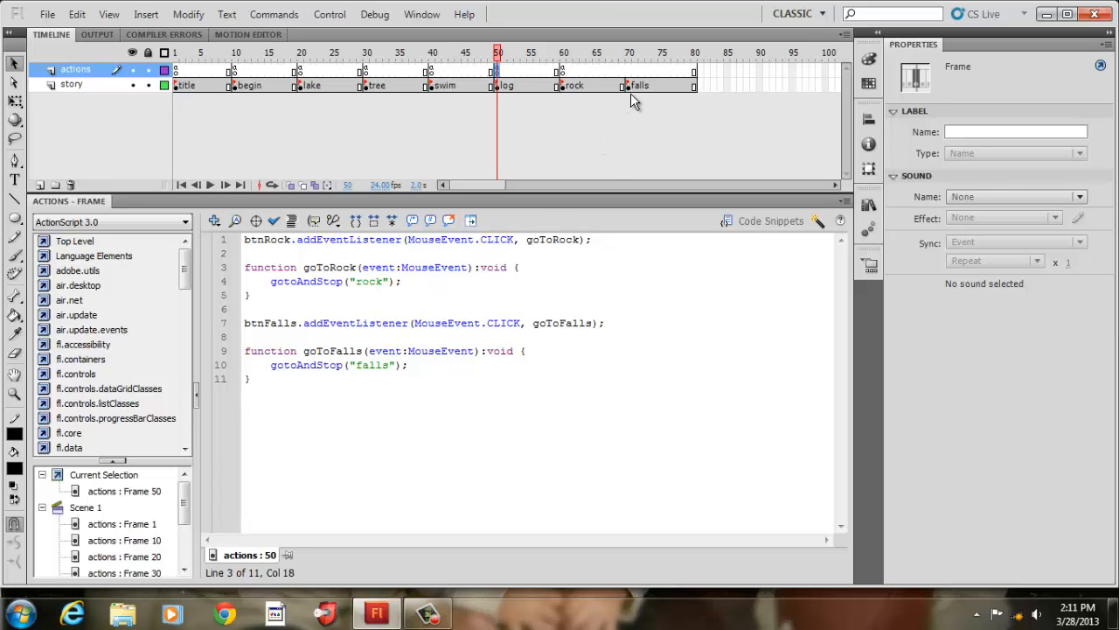
click(564, 70)
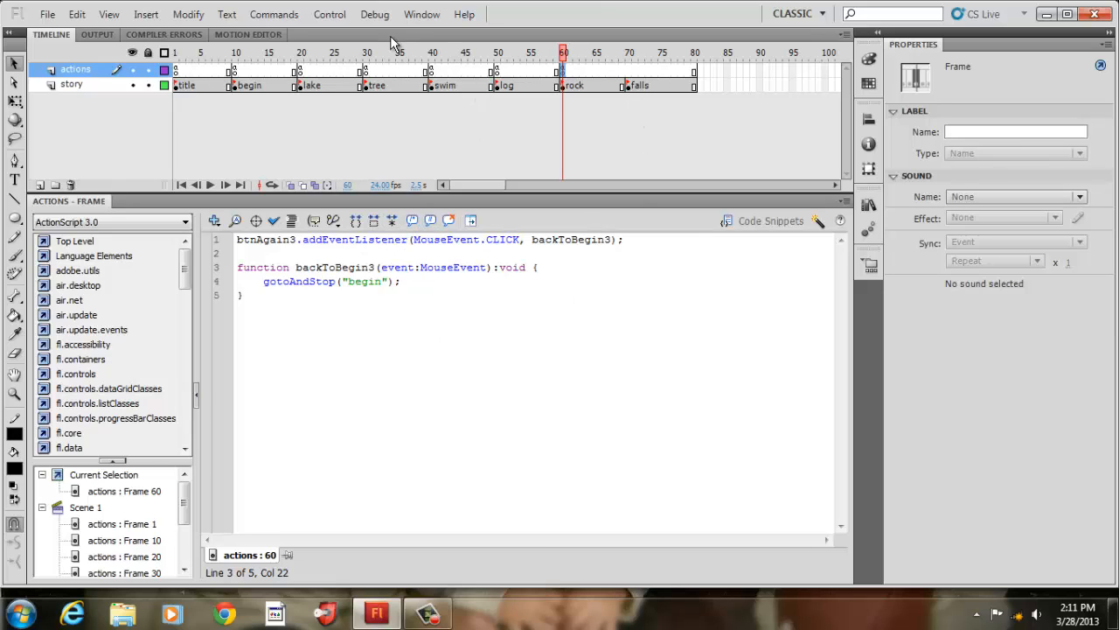
Step: Test the movie in Flash Professional, playing the "CLIMB A TREE?" path from the title screen and choosing to play again
click(340, 17)
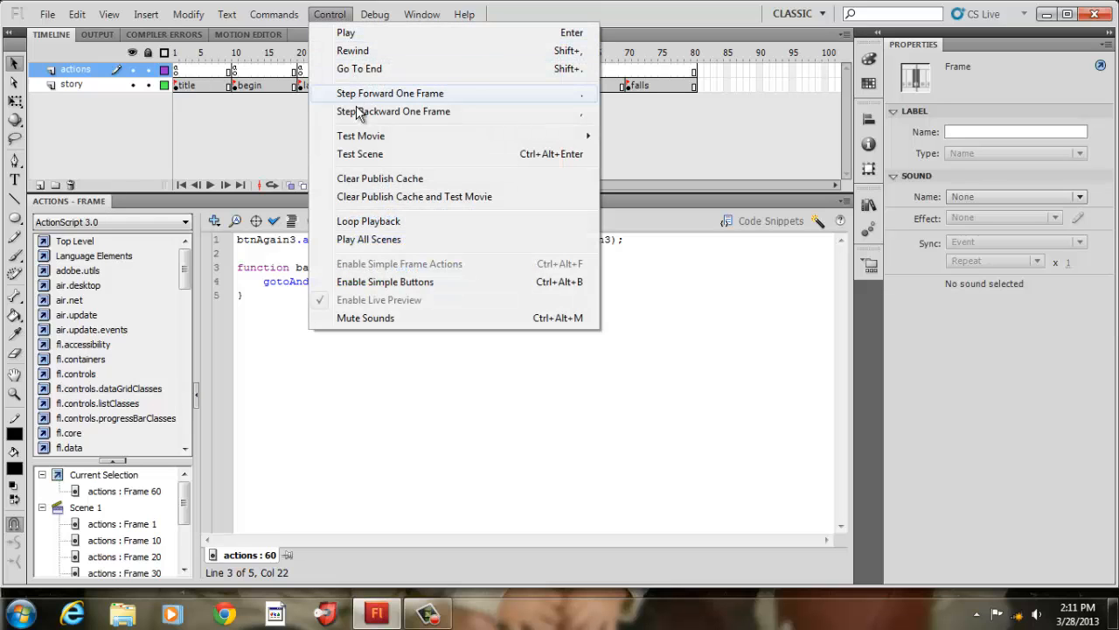
mouse_move(429, 140)
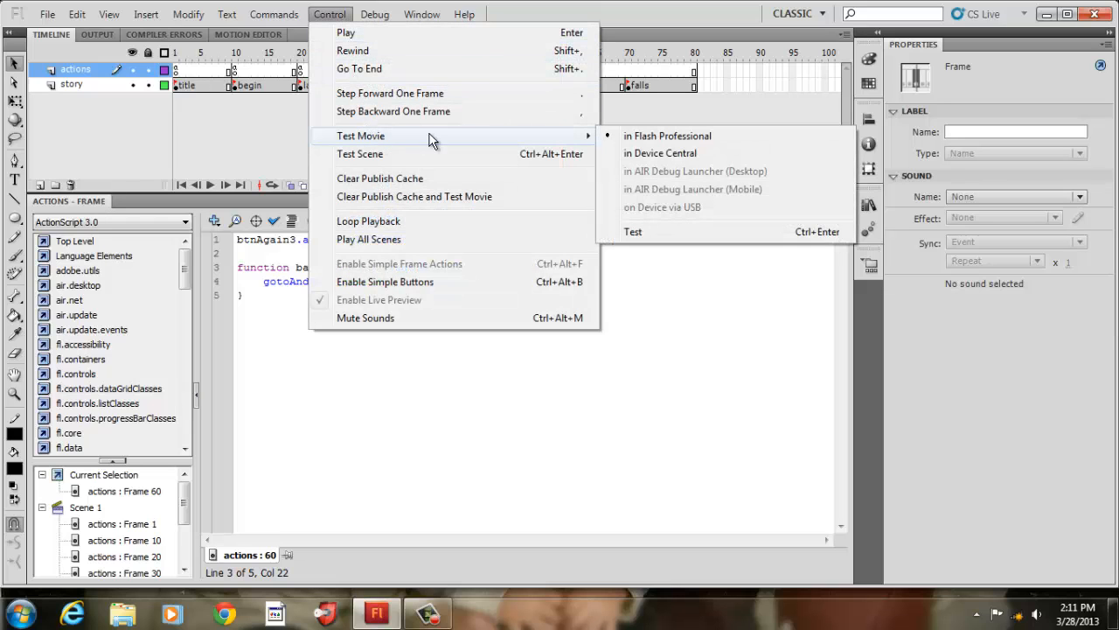
click(628, 140)
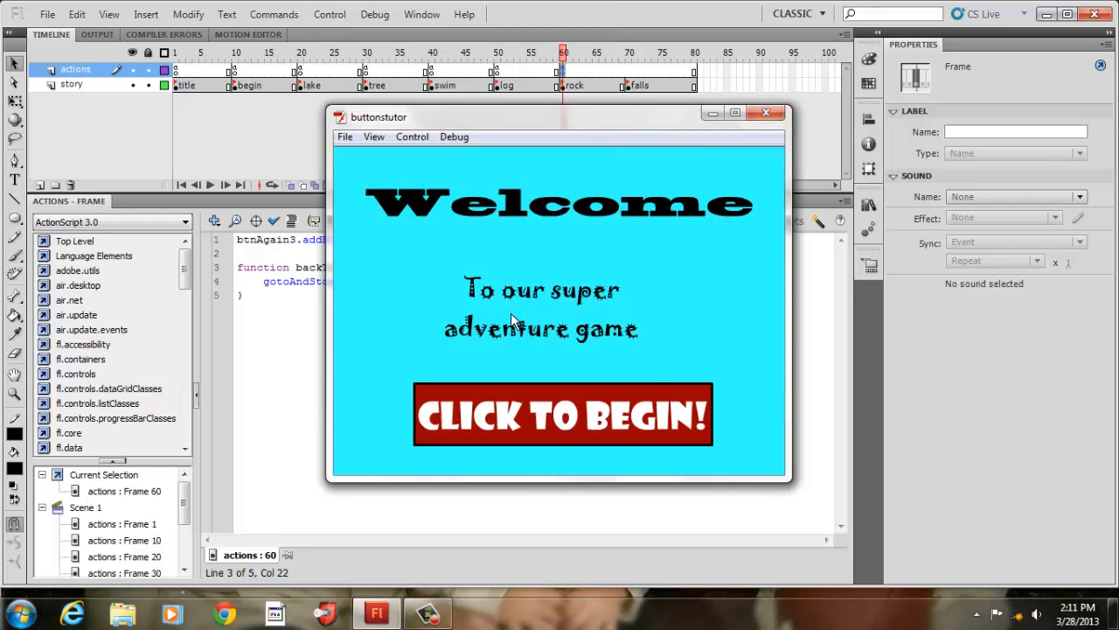
click(529, 411)
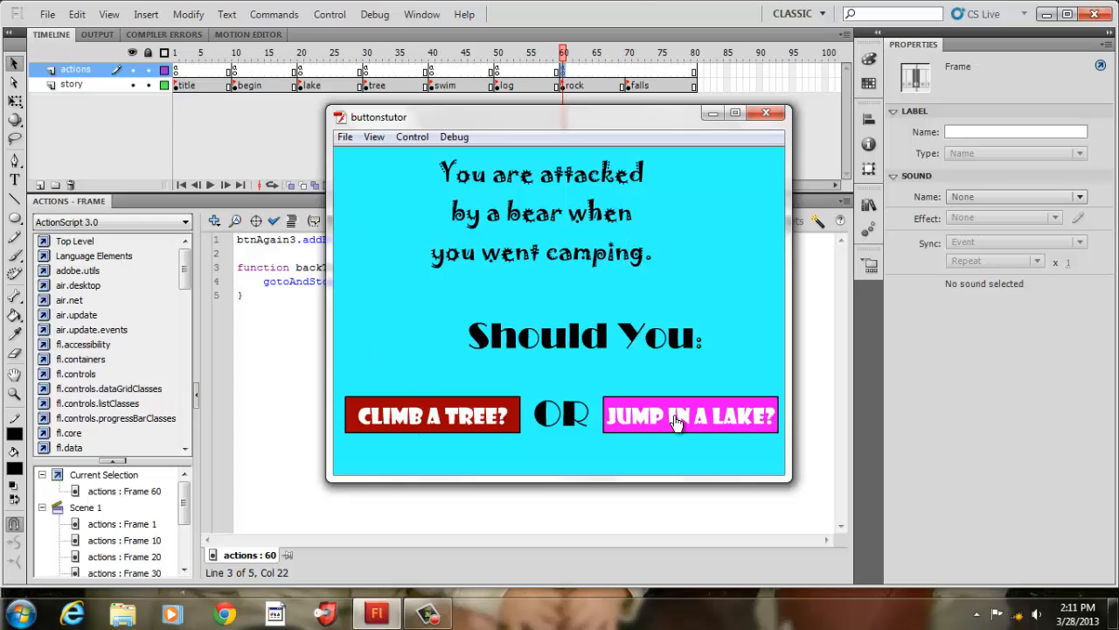
click(437, 415)
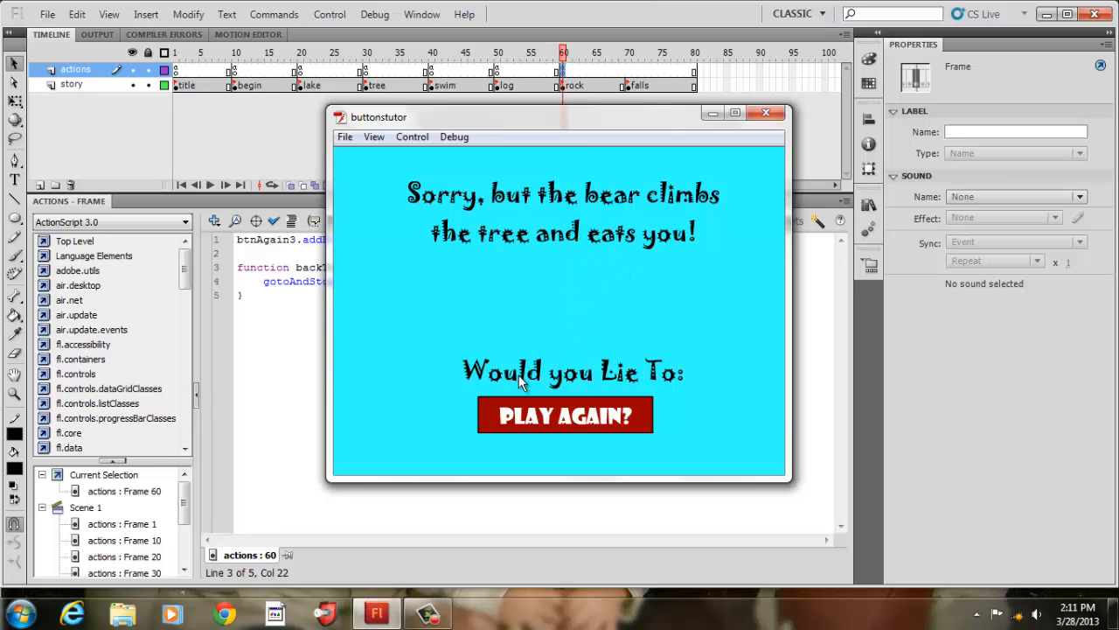
click(542, 415)
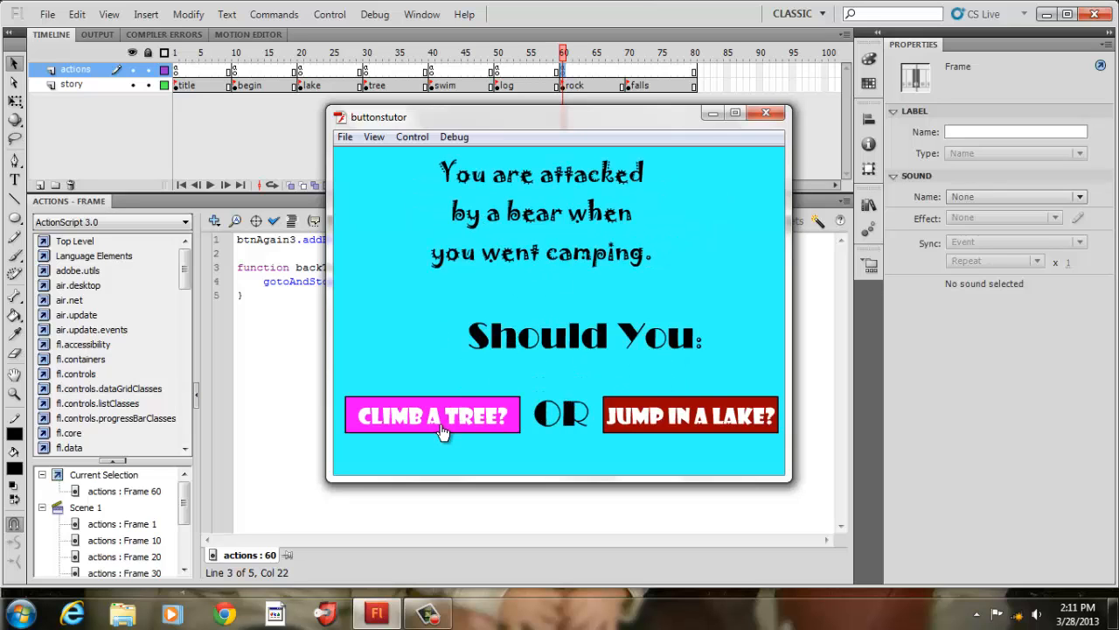
Step: Test the "JUMP IN A LAKE?" and "SWIM FOR SHORE?" path, returning to the begin screen with "PLAY AGAIN?"
click(648, 420)
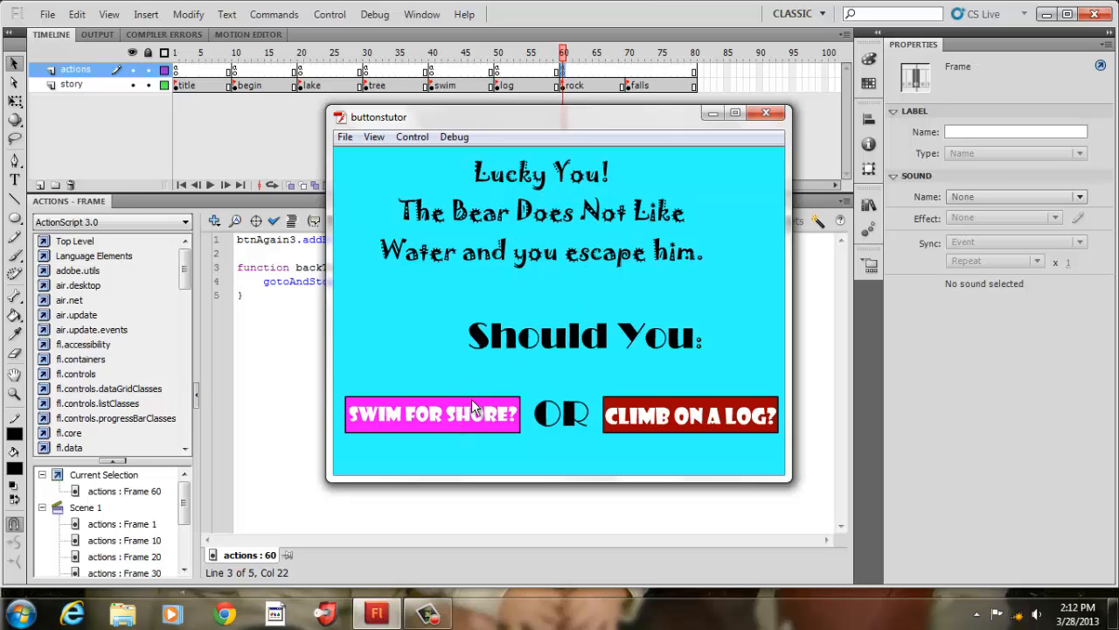
click(418, 420)
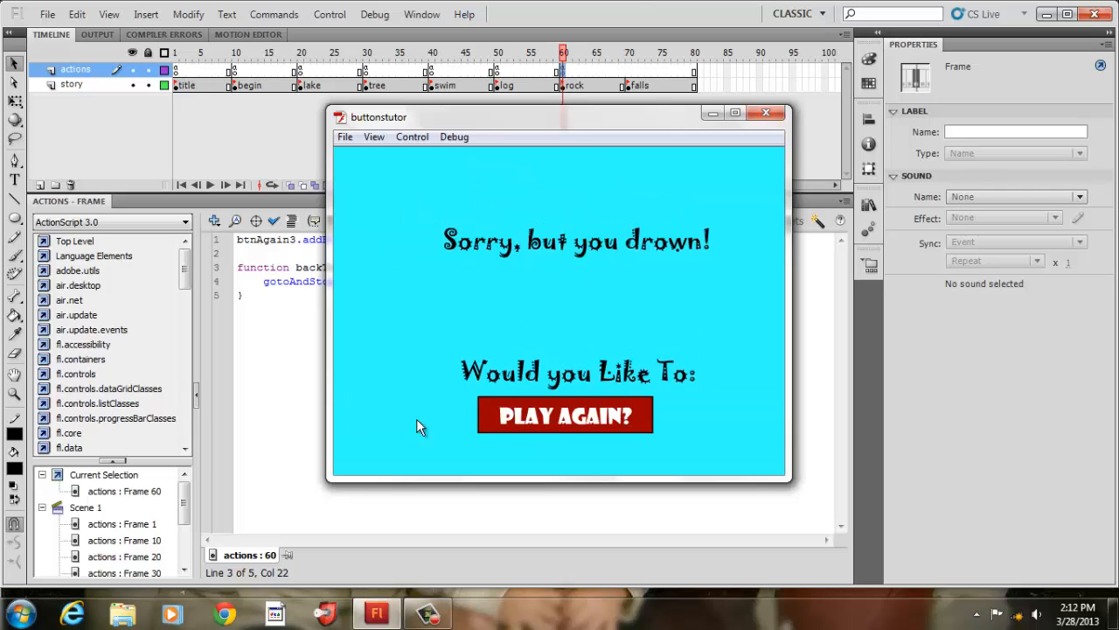
click(570, 417)
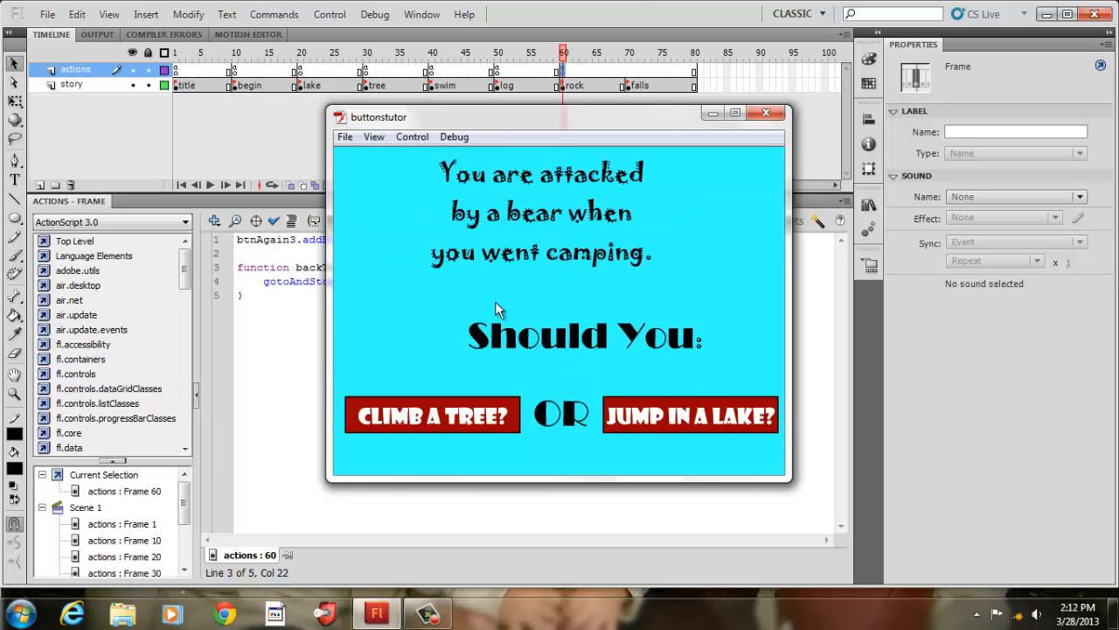
Step: Test the path through the lake, "CLIMB ON A LOG?" and "JUMP ON A ROCK?", and choose to play again
click(641, 413)
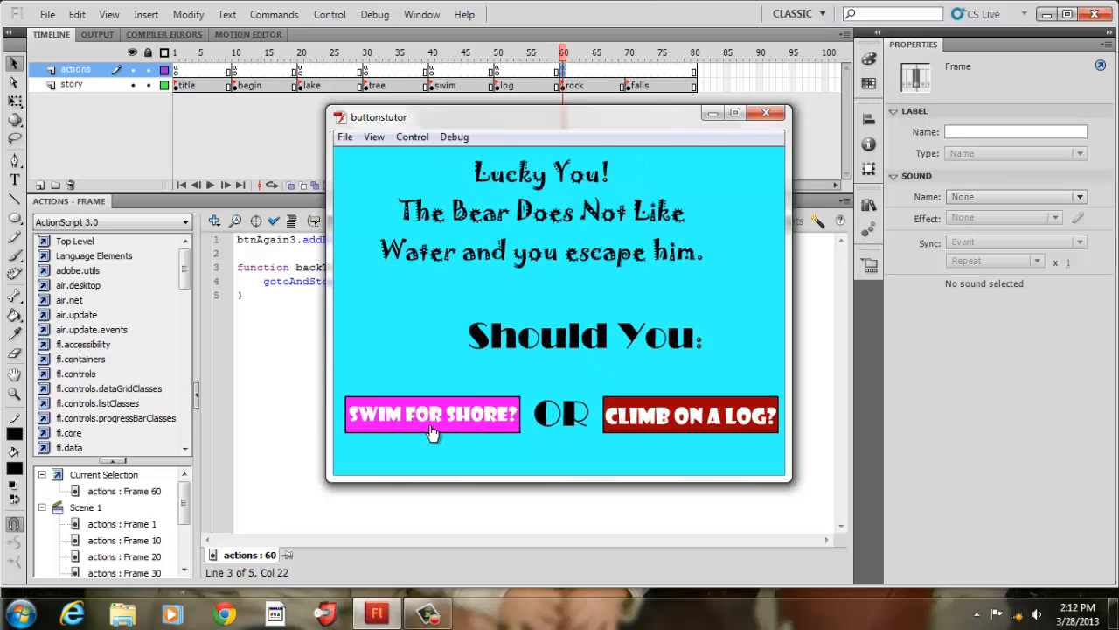
click(650, 416)
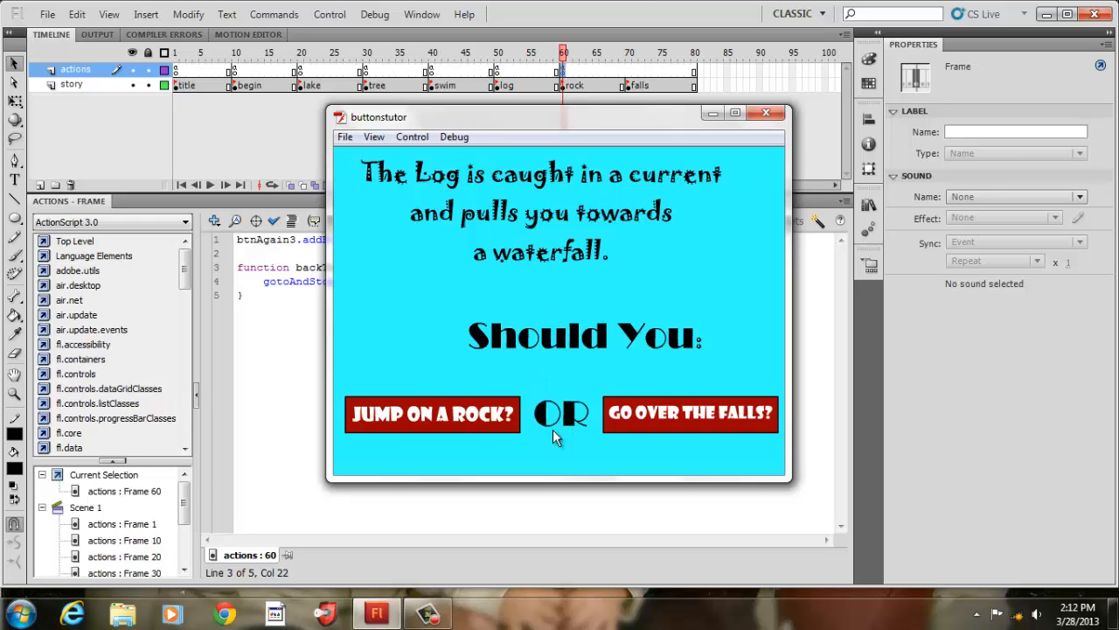
click(442, 417)
click(636, 434)
click(478, 411)
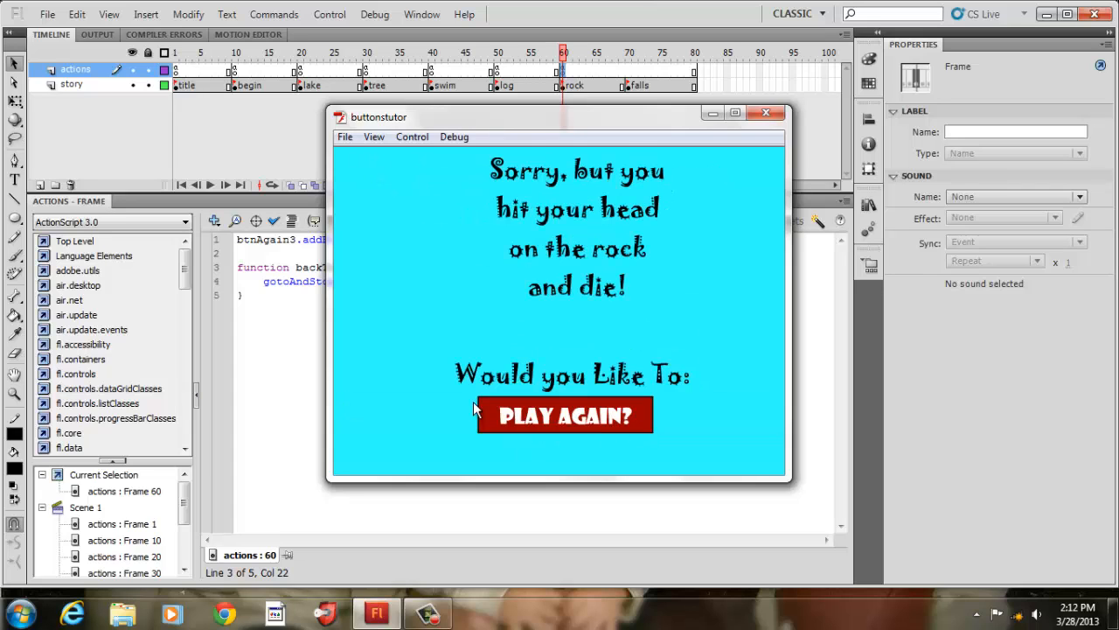
click(560, 429)
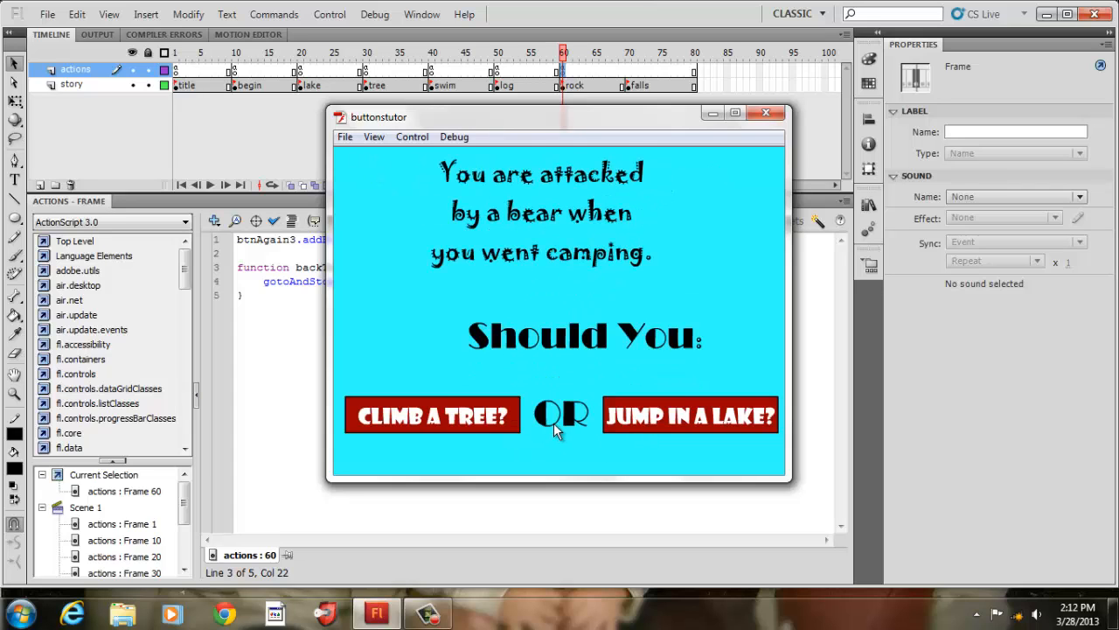
Step: Test the path through the lake, the log and "GO OVER THE FALLS?", and close the test movie
click(690, 417)
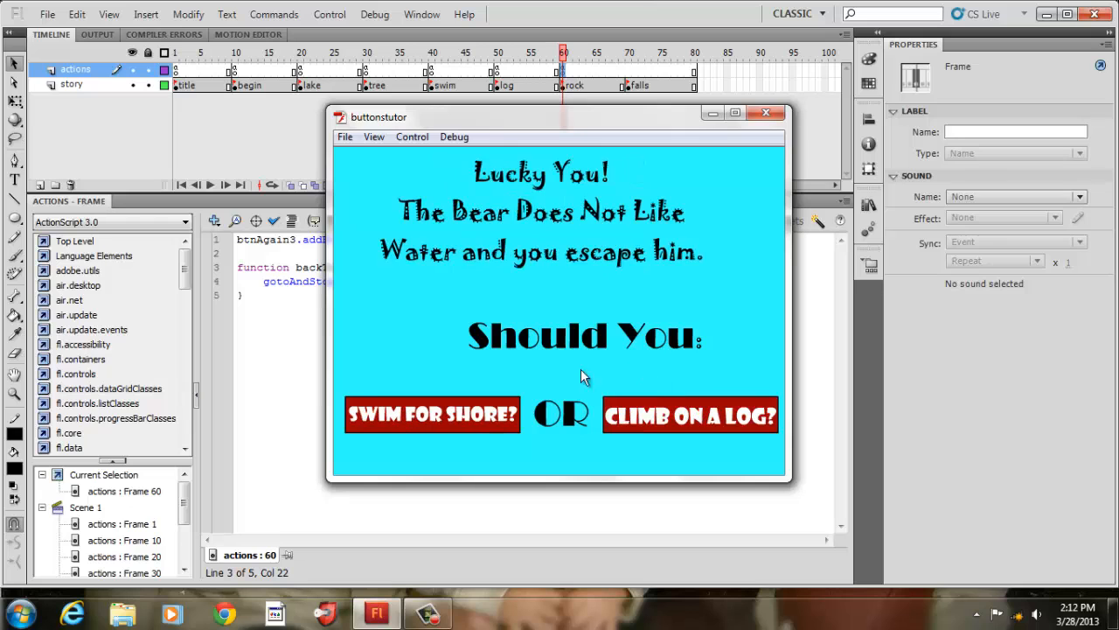
click(717, 405)
click(696, 411)
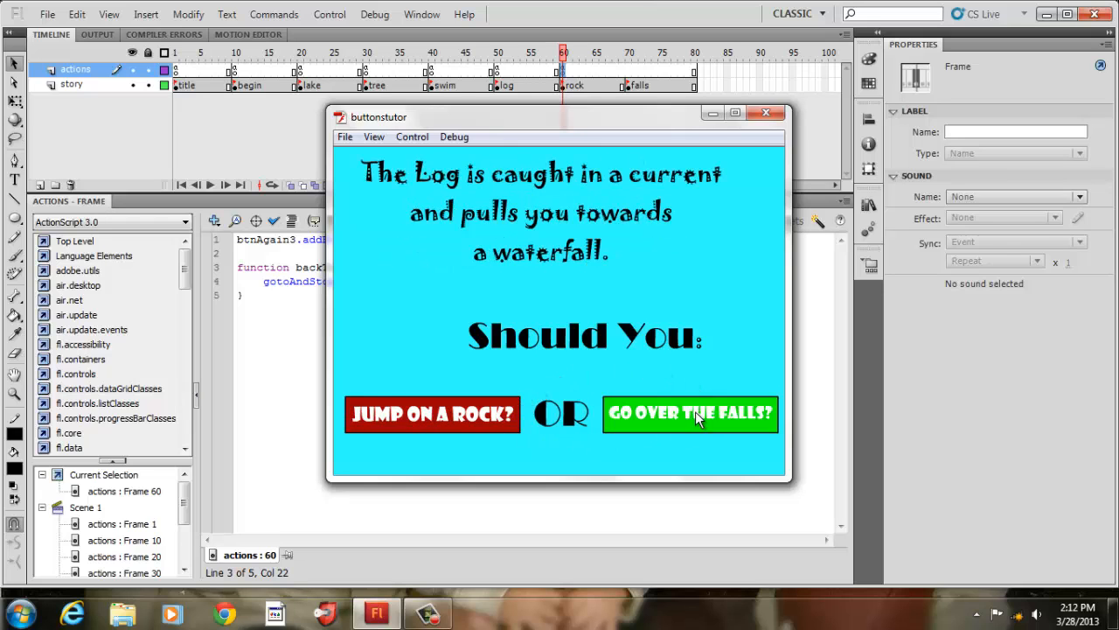
click(695, 411)
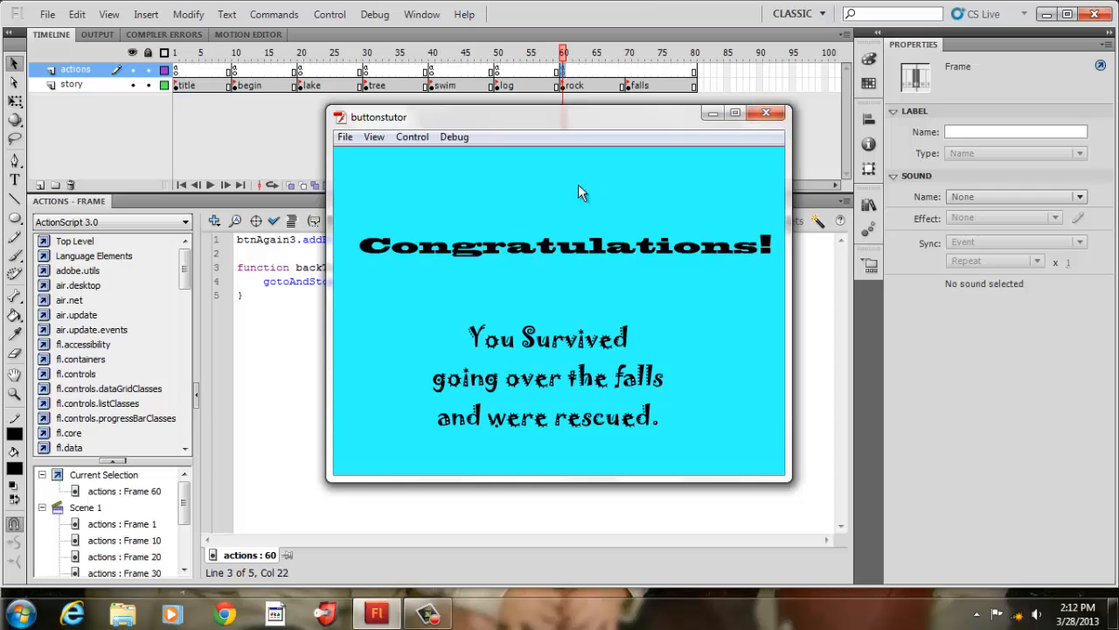
click(762, 116)
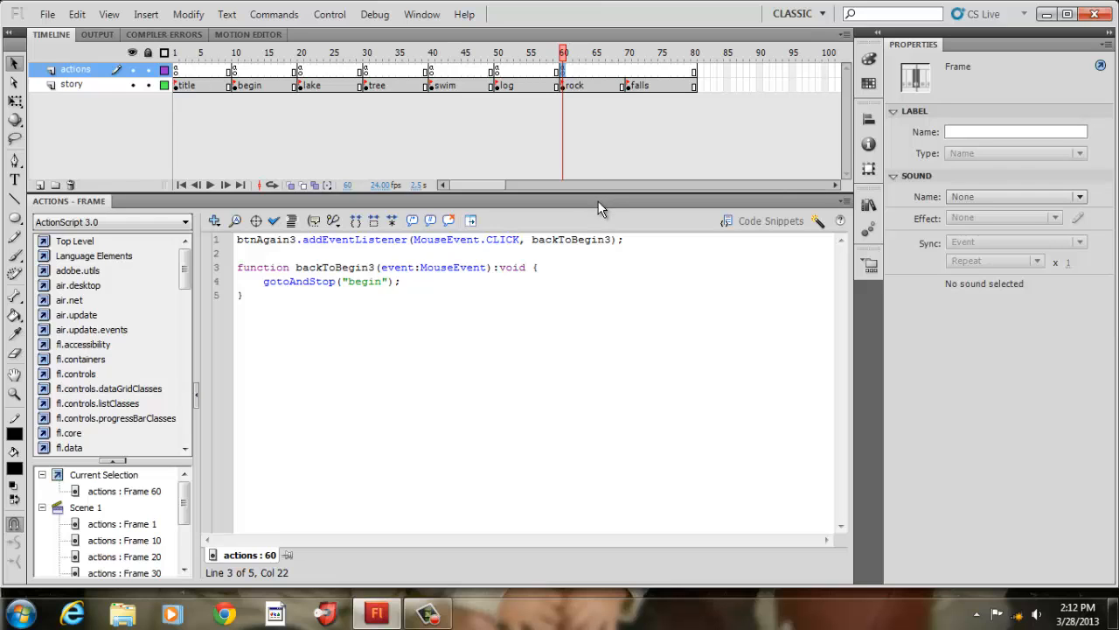
Step: Undock the Actions editor so that it floats over the stage
drag(598, 201, 598, 205)
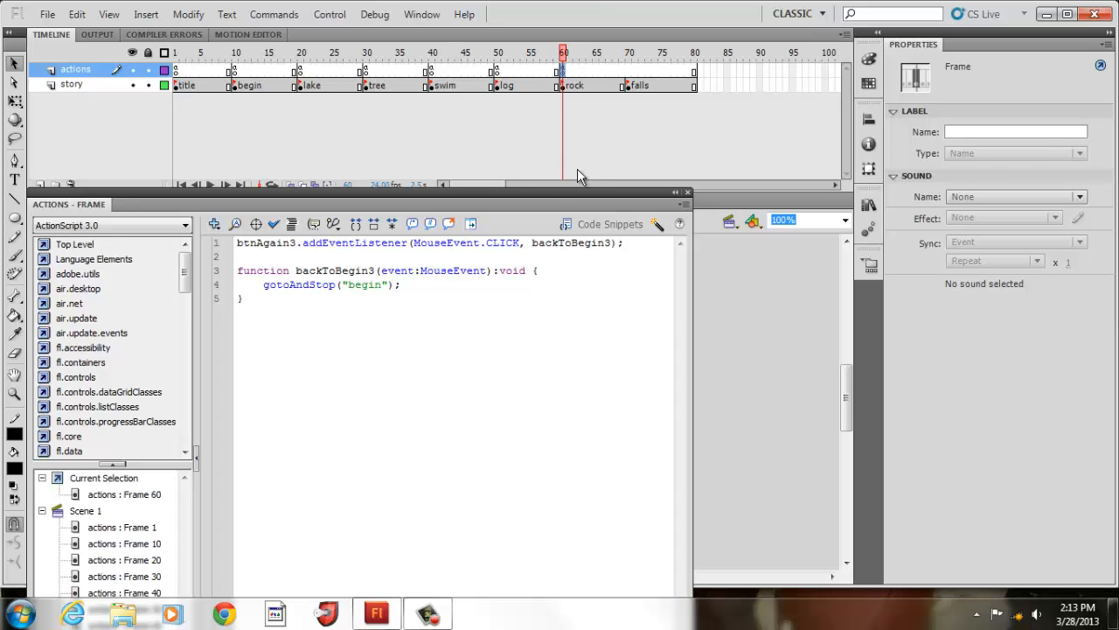
mouse_move(435, 616)
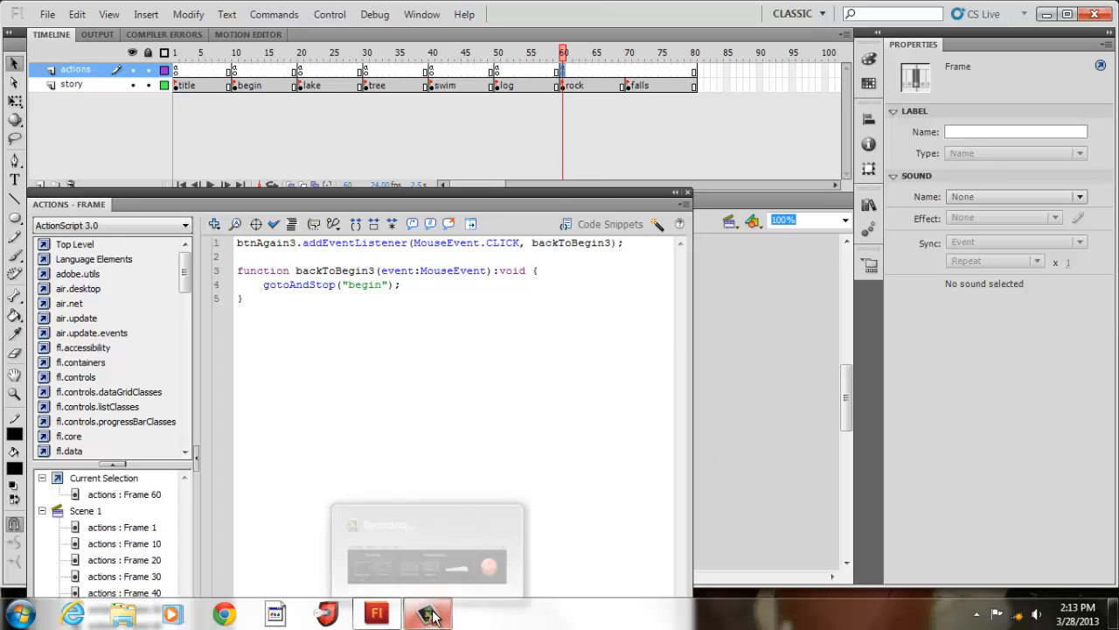
click(433, 617)
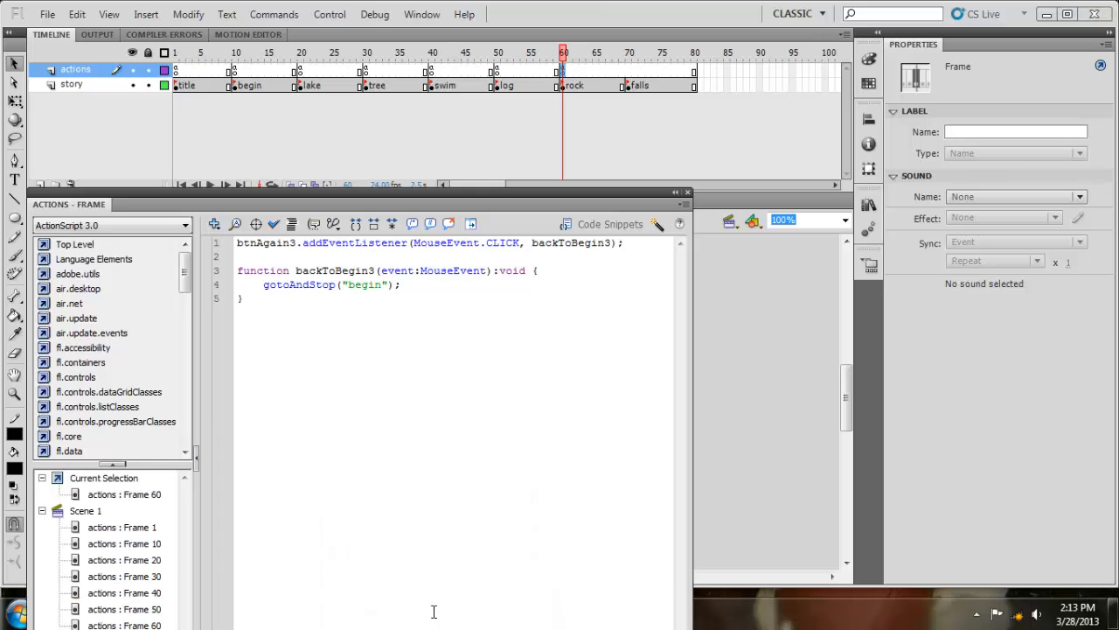